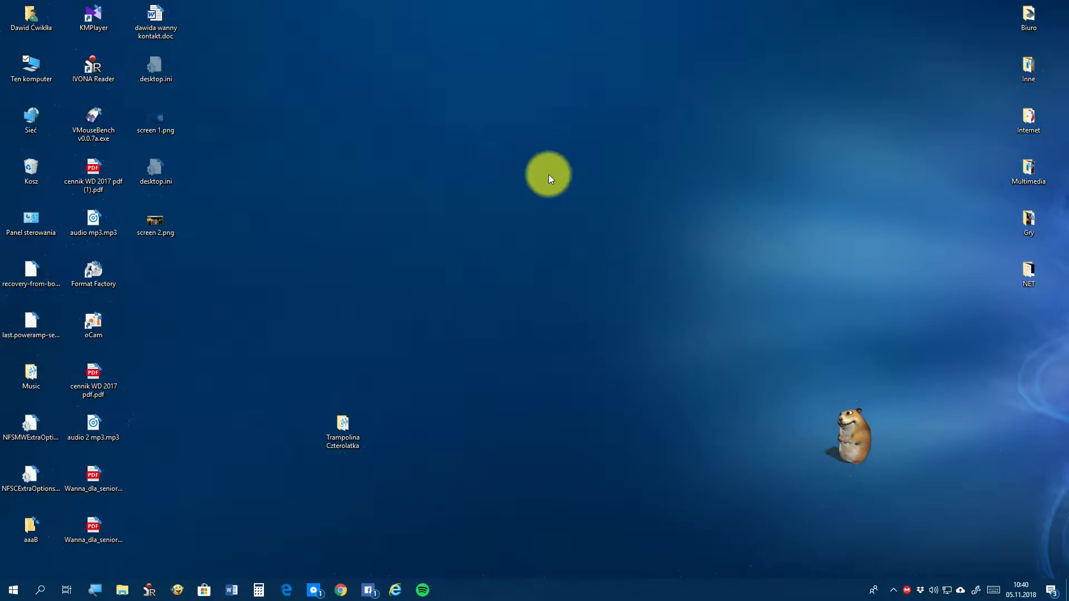
Step: Shut down the TuneBlade audio streaming utility running in the background
click(890, 590)
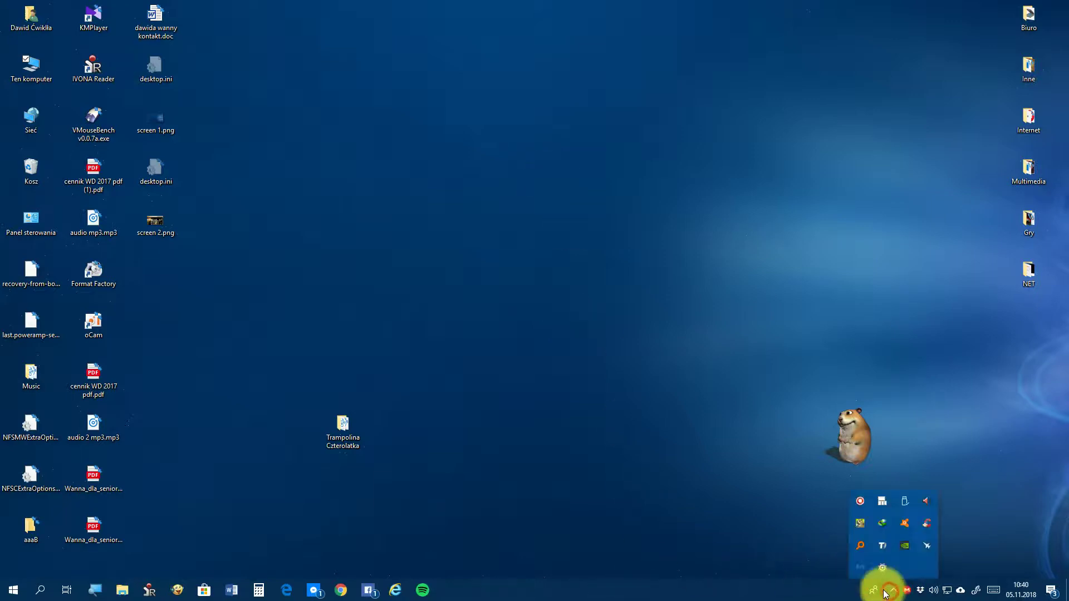
click(883, 546)
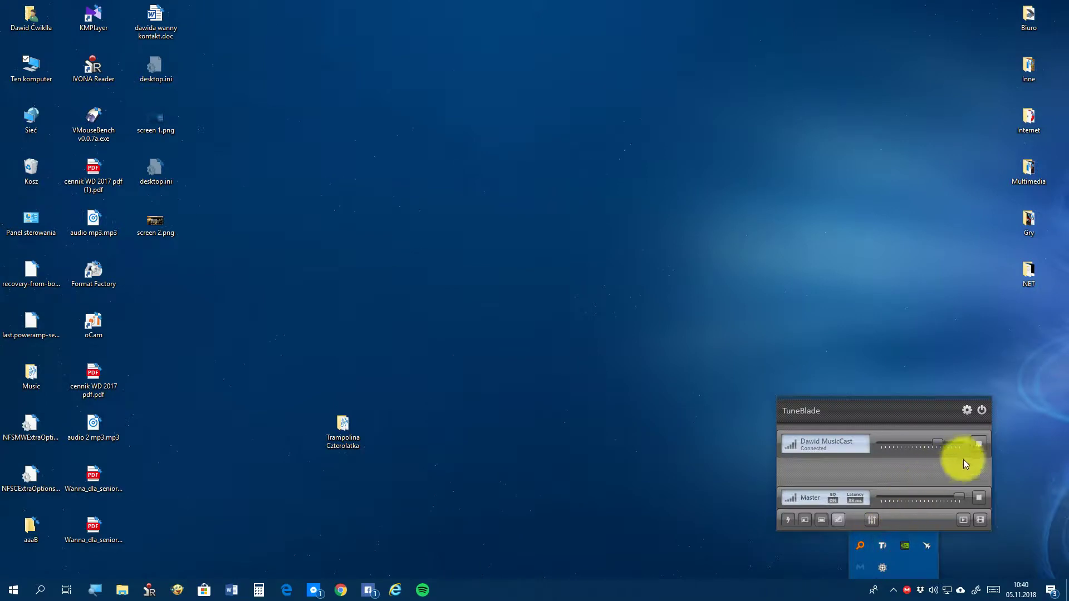
click(982, 412)
click(899, 418)
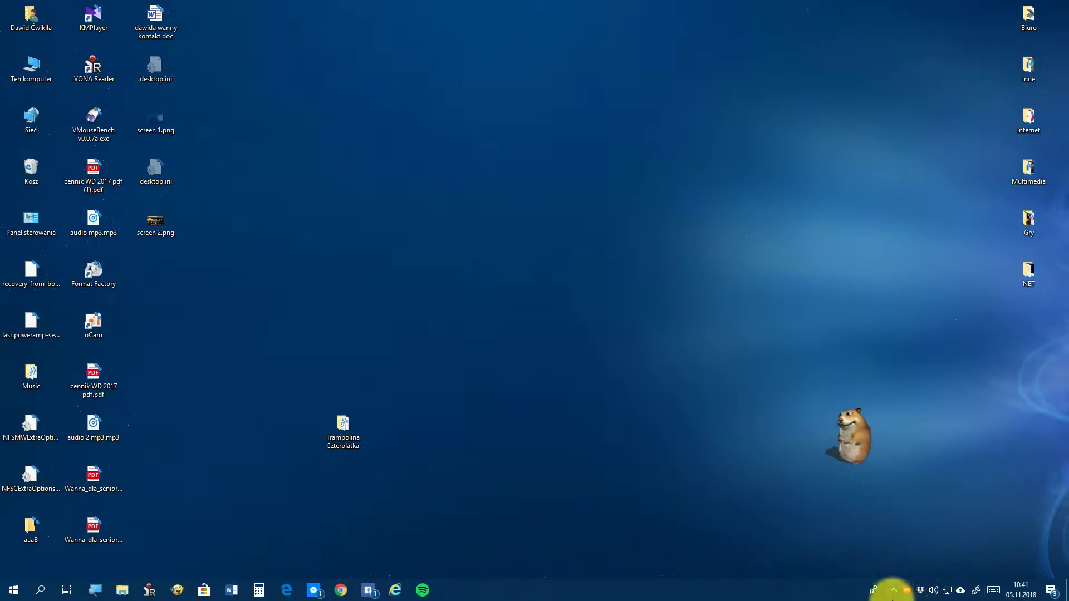
click(893, 590)
click(893, 591)
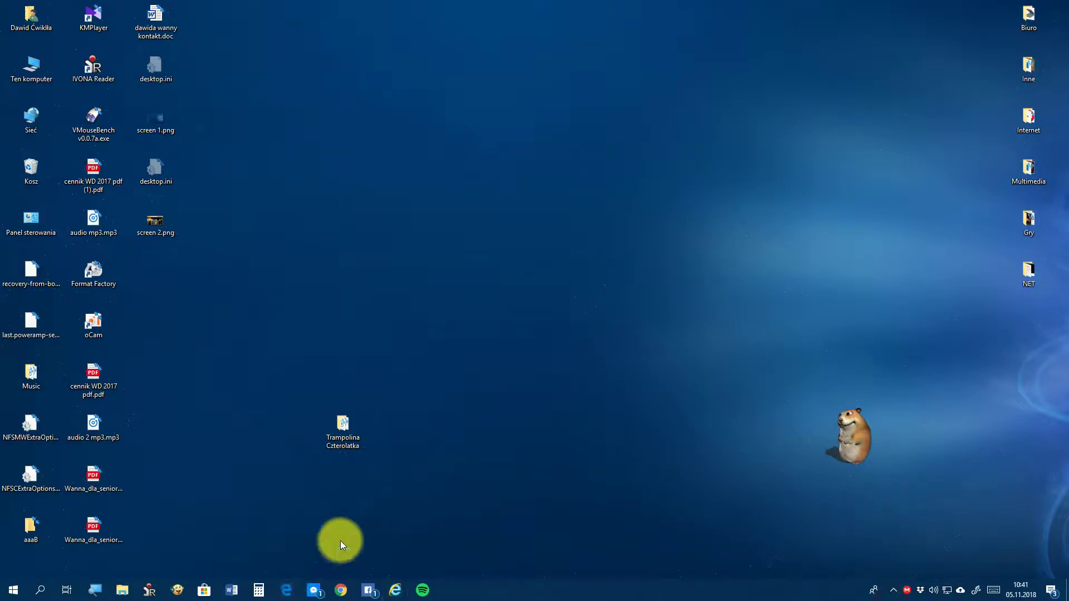
Step: Switch to Chrome and search the web for "formatfactory"
click(342, 591)
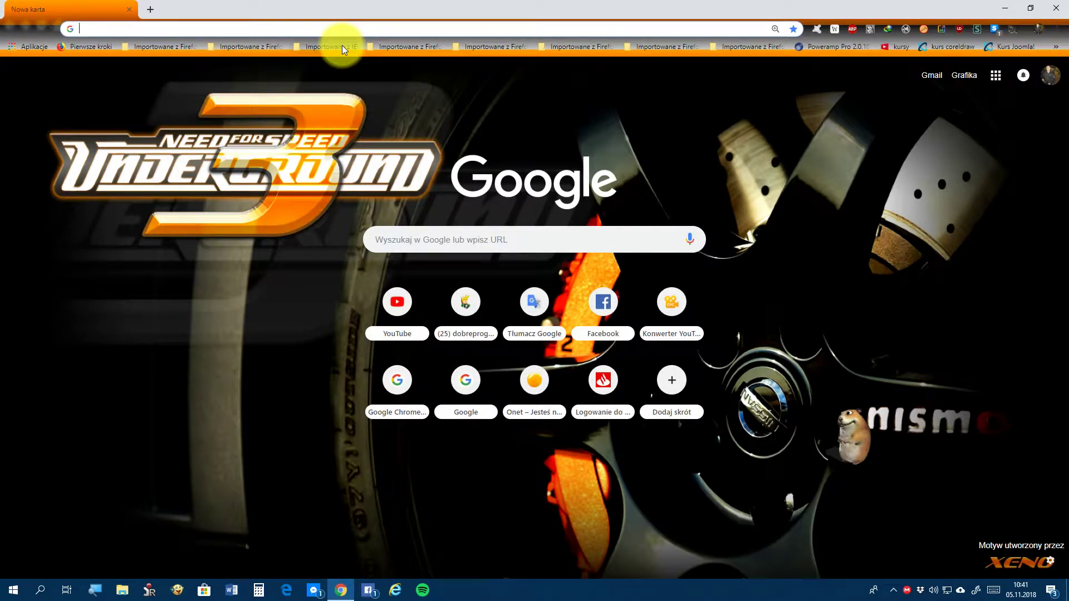
text(for)
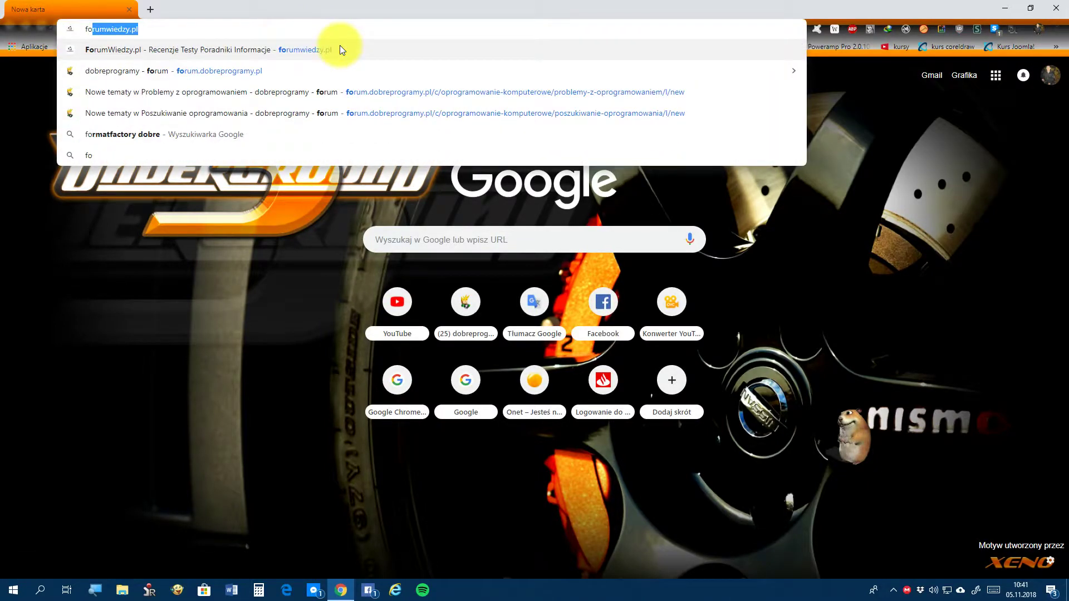
text(mat)
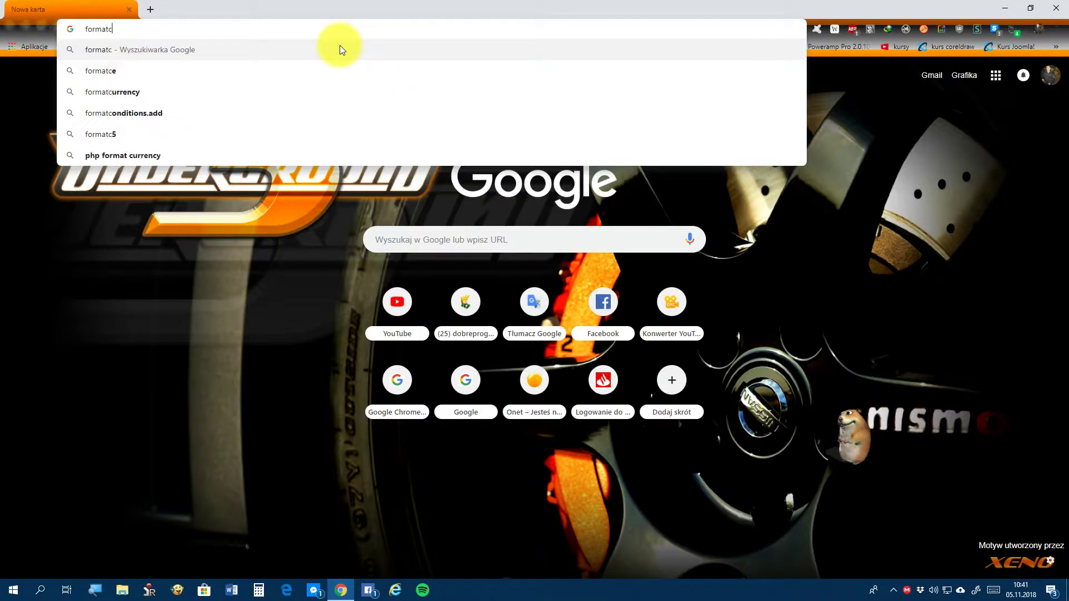
text(fact)
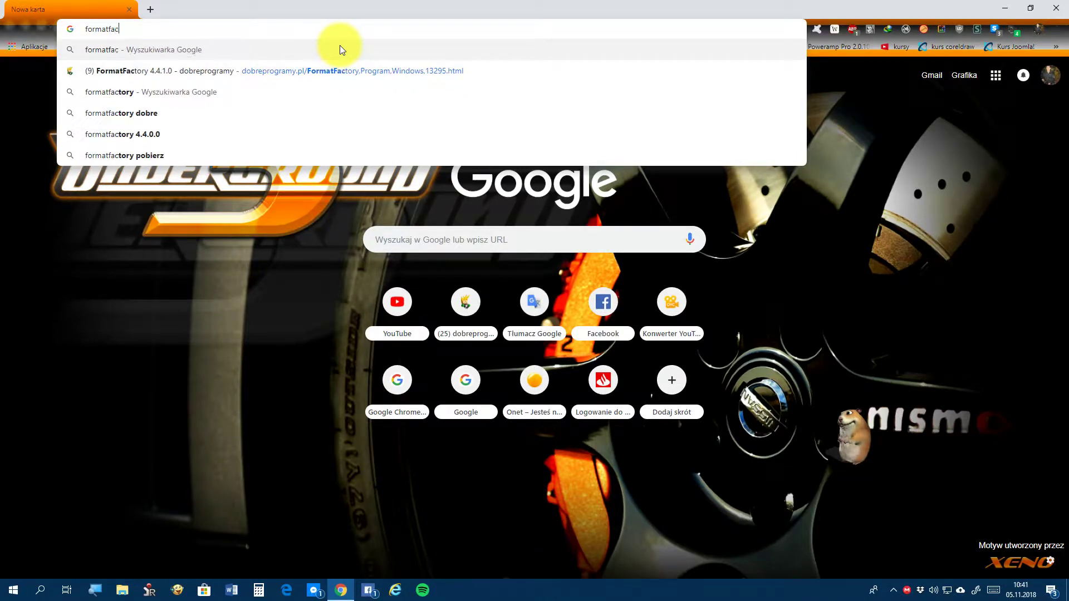
text(ory)
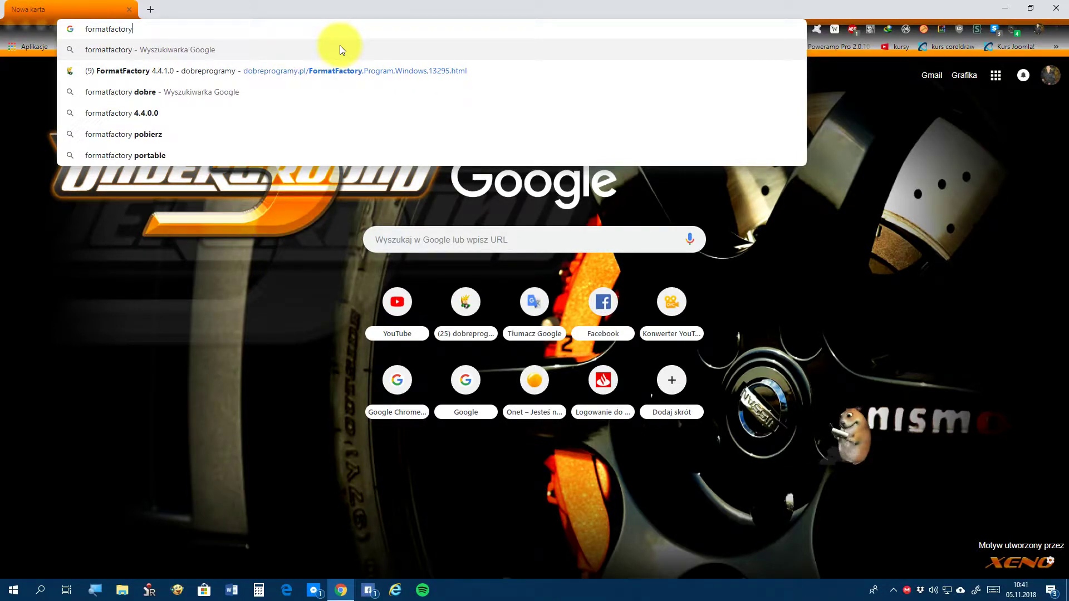
key(Return)
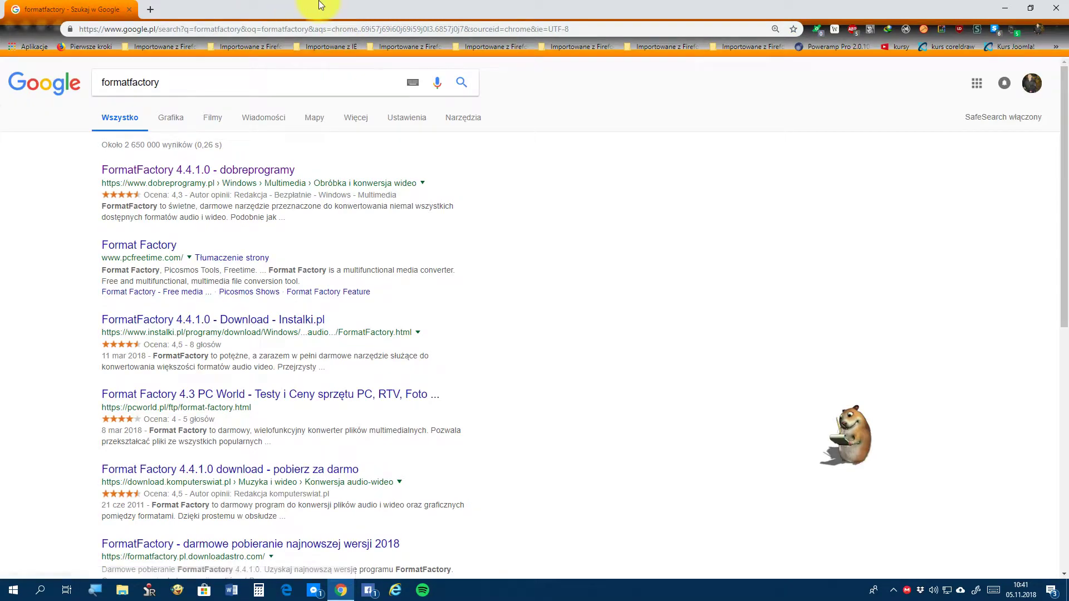
Step: Review the FormatFactory 4.4.1.0 download page on dobreprogramy, including its Uwaga! note, and close the browser
click(269, 175)
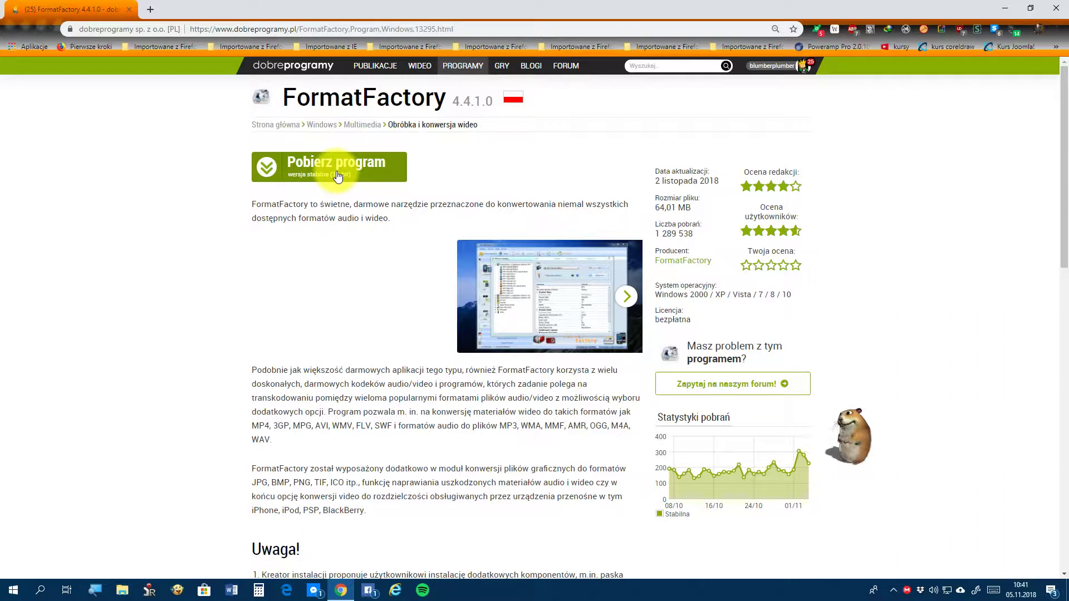
scroll(317, 286, down, 4)
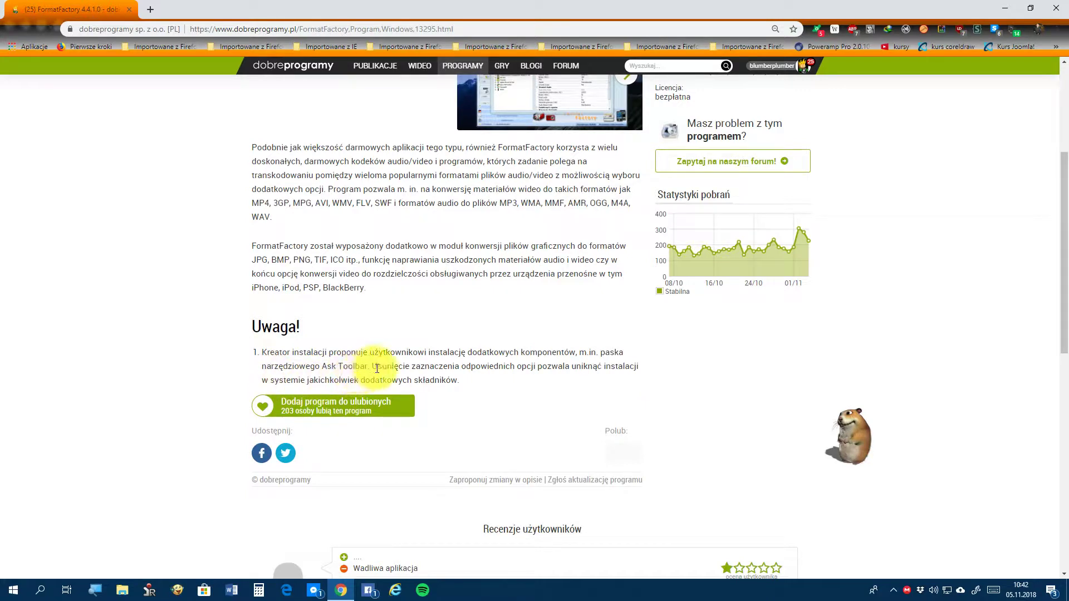
scroll(379, 334, up, 4)
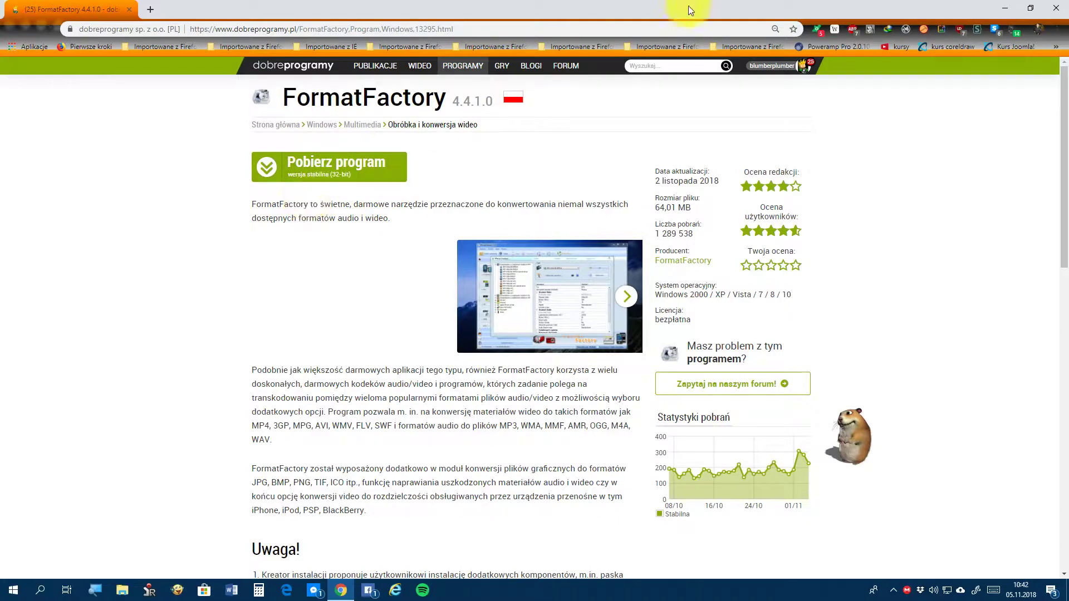
click(1056, 7)
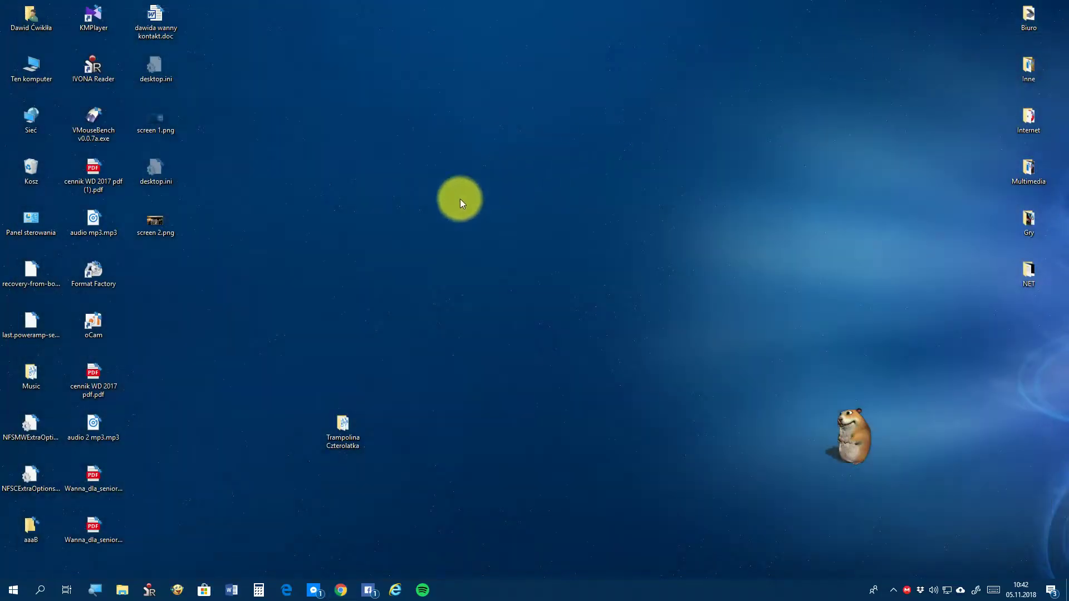
click(13, 590)
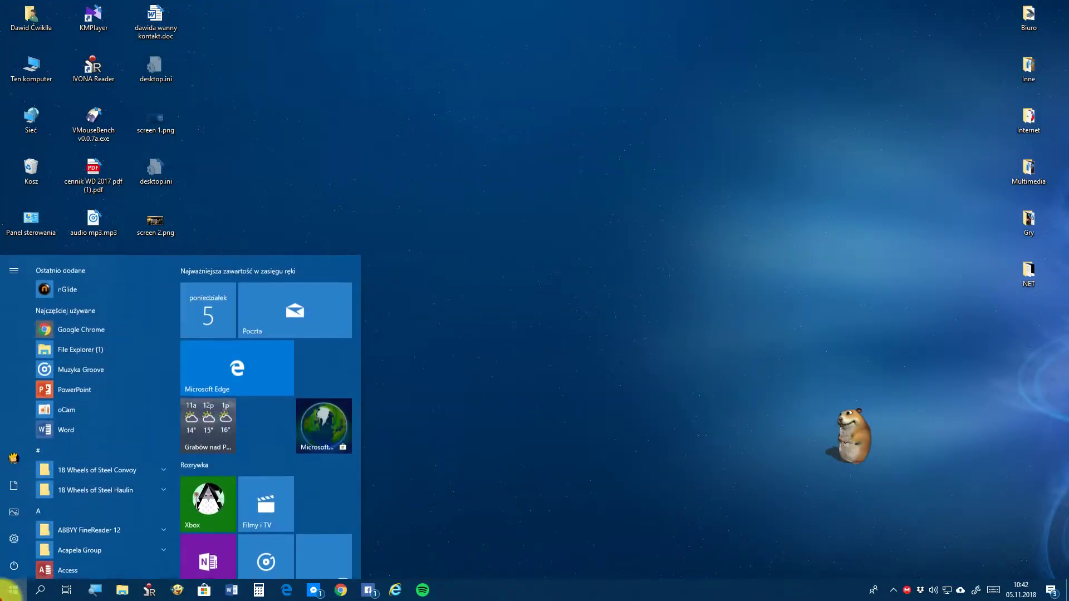
click(29, 539)
click(106, 61)
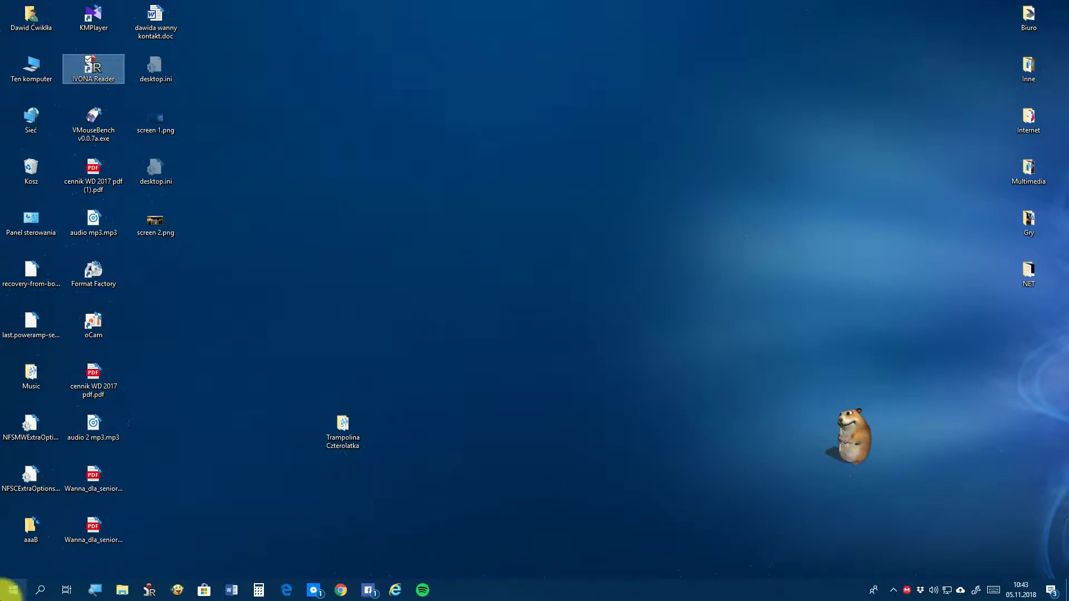
Step: Search the installed programs for "for" and launch FormatFactory
click(12, 590)
text(for)
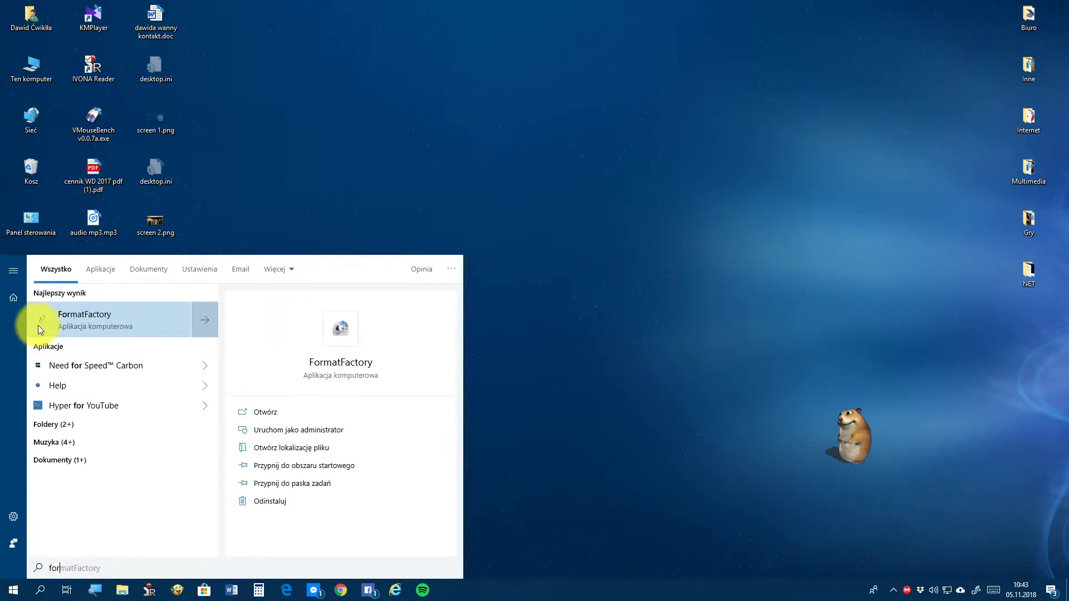
click(101, 319)
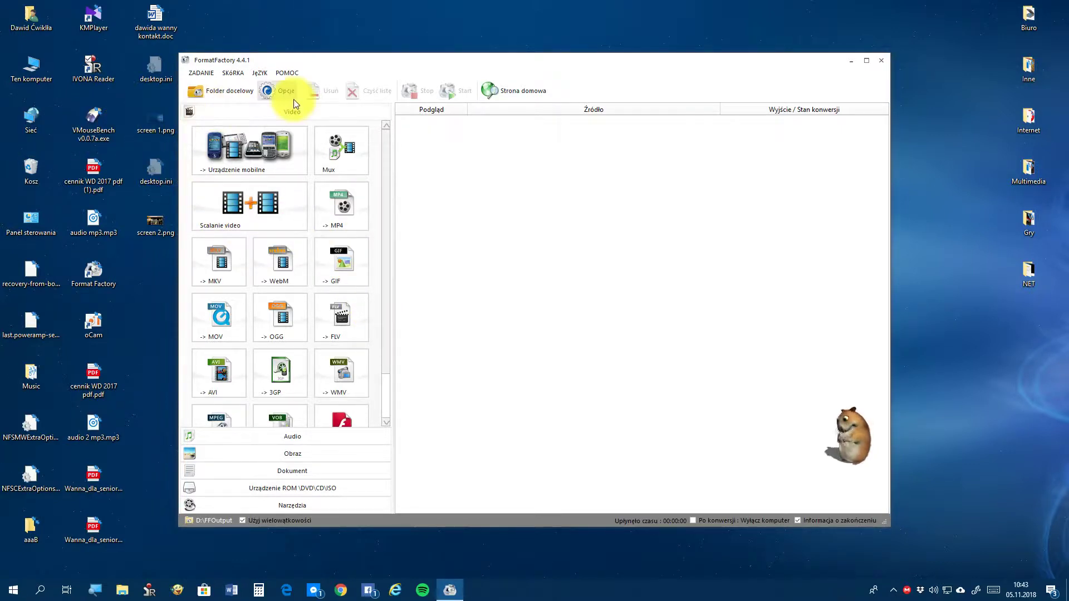
Step: Look through the Obraz and Dokument conversion categories and return to the Video formats
click(290, 449)
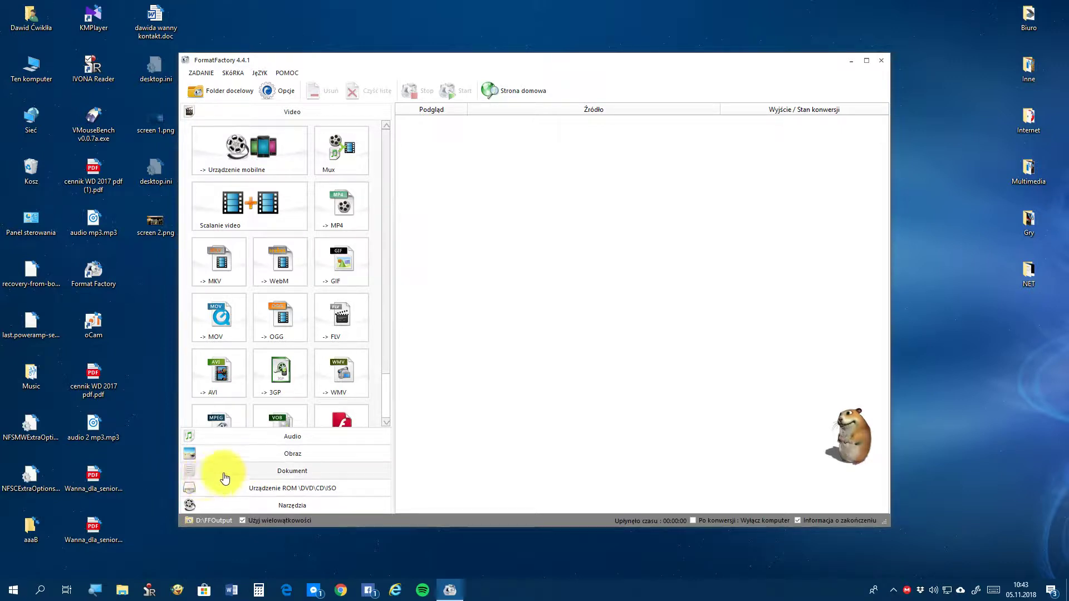
click(294, 472)
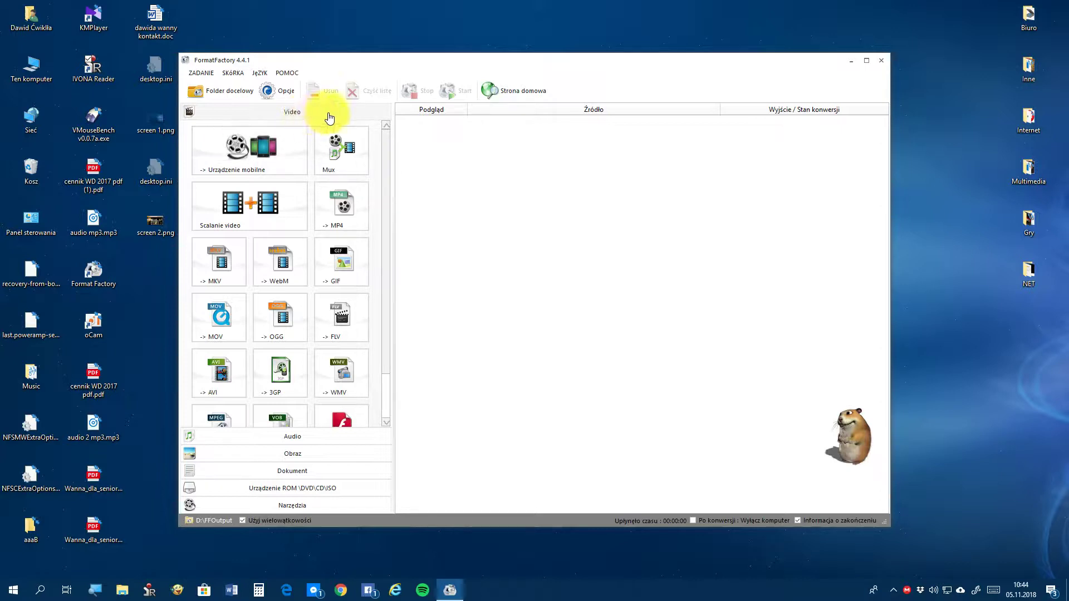
click(280, 120)
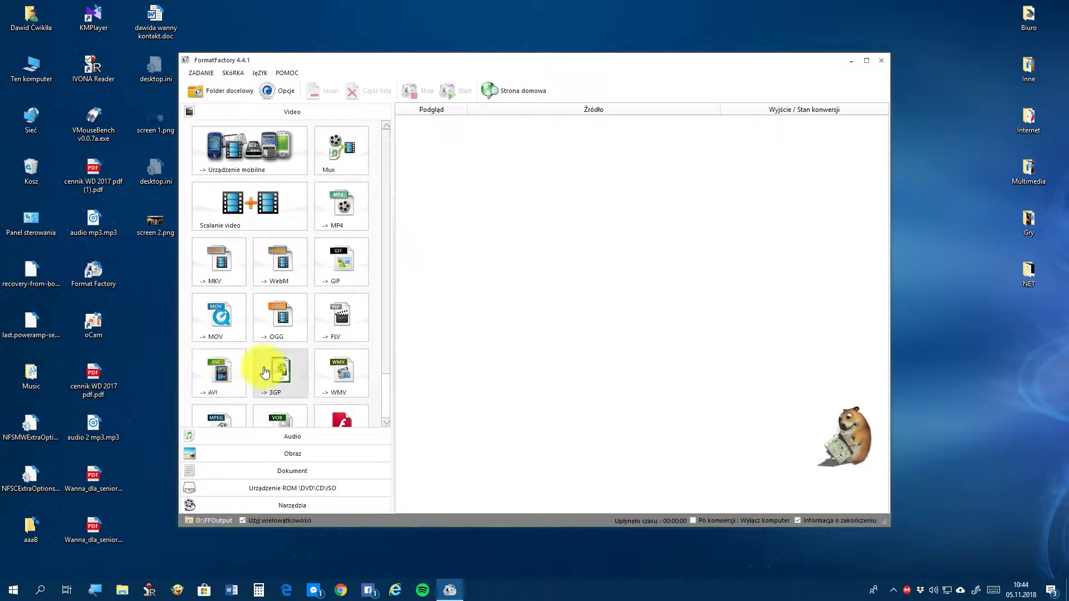
Step: Set up a video conversion to AVI and inspect the option for adding a whole folder, dismissing it without adding anything
click(218, 386)
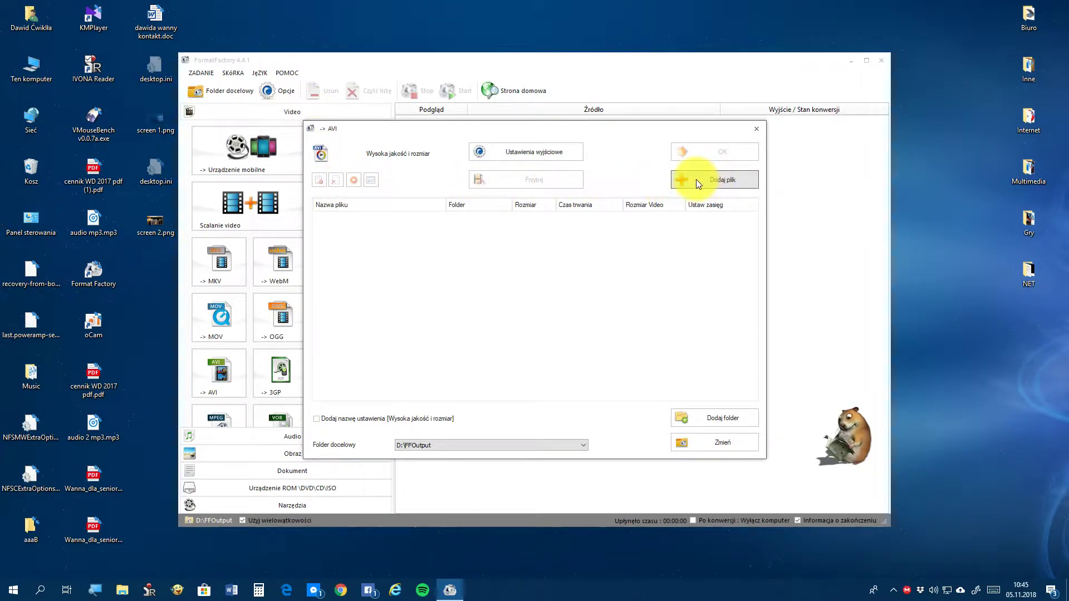
click(728, 190)
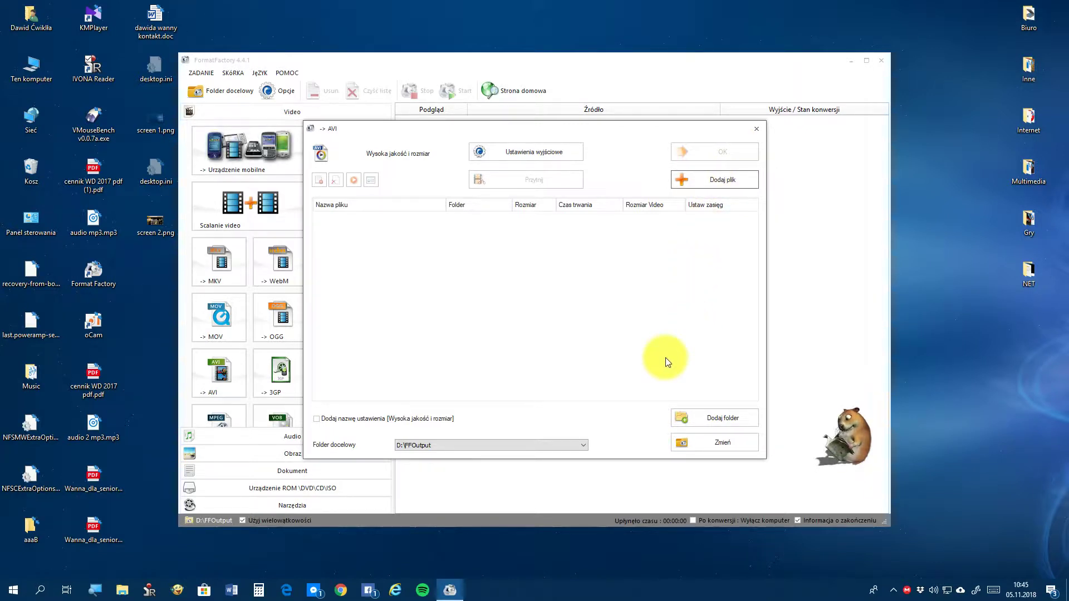
click(714, 418)
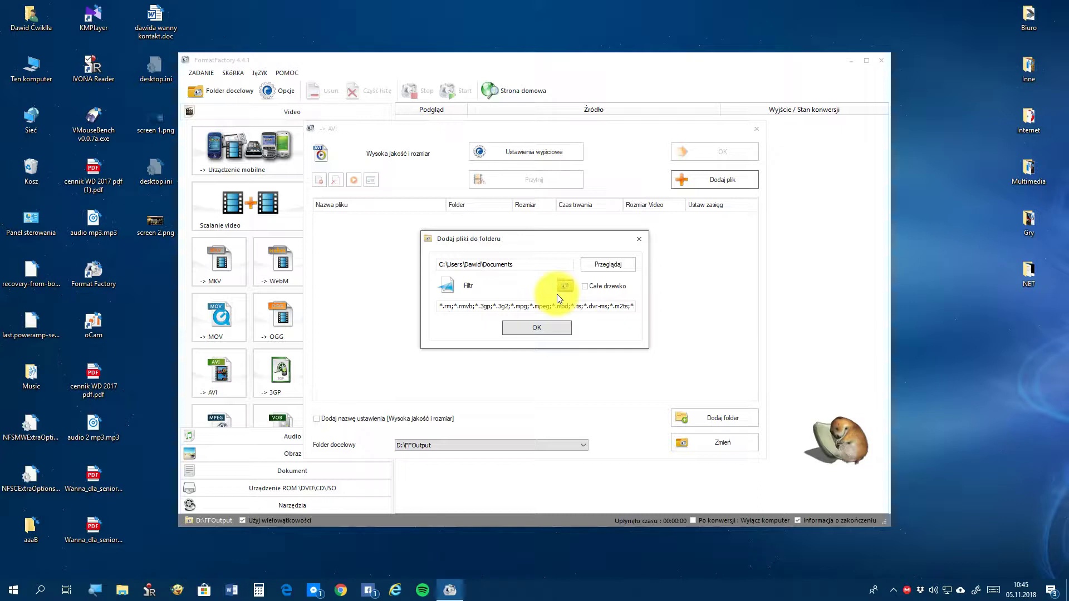
click(634, 239)
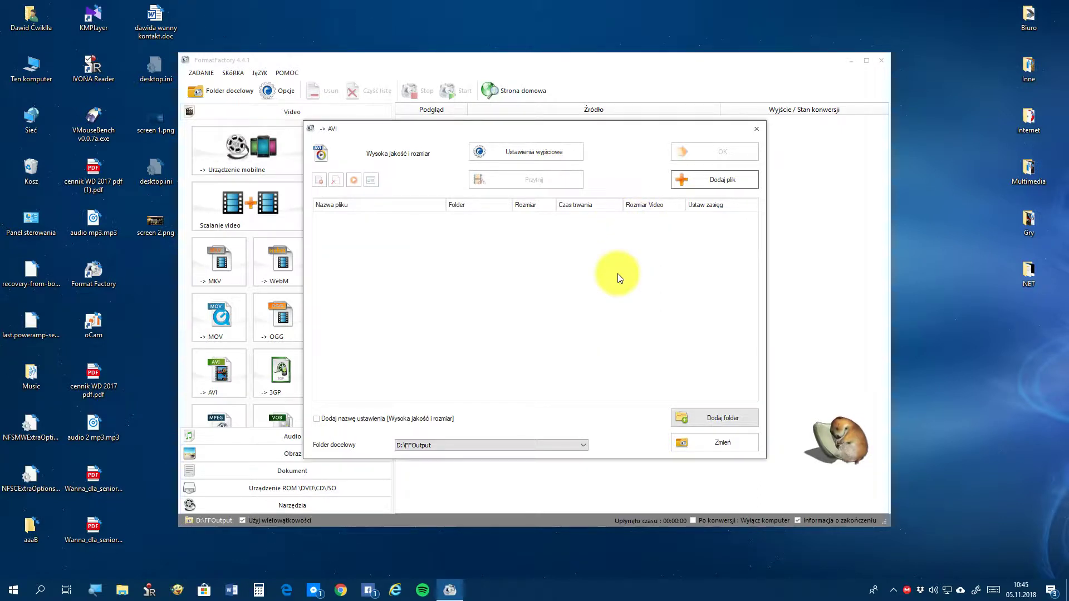
Step: Open the file picker for adding a source video to the AVI conversion and show the Pulpit folder
click(727, 178)
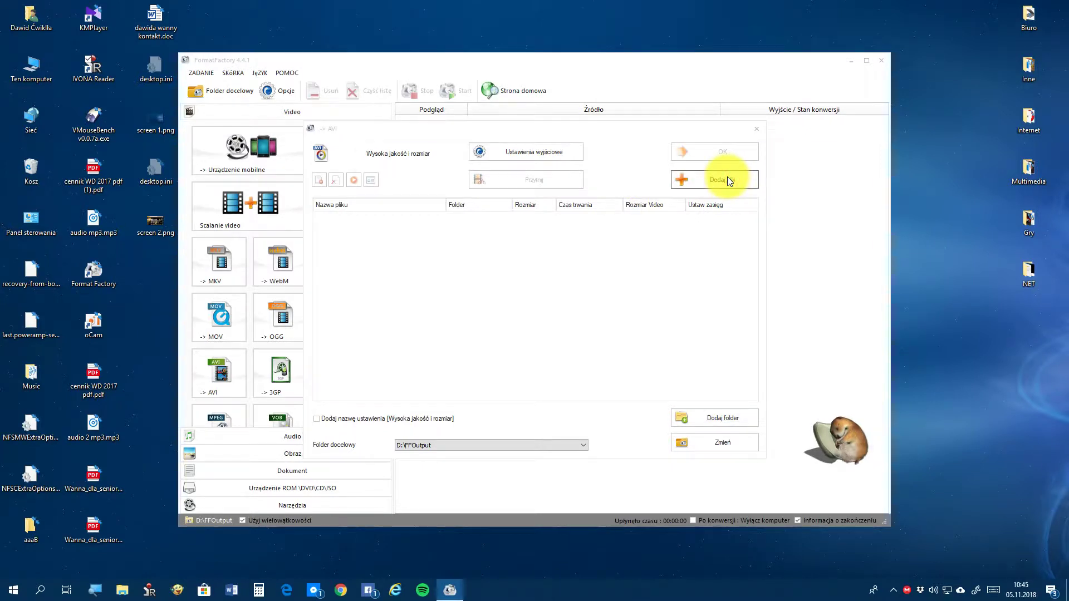
scroll(382, 286, down, 10)
scroll(430, 323, up, 10)
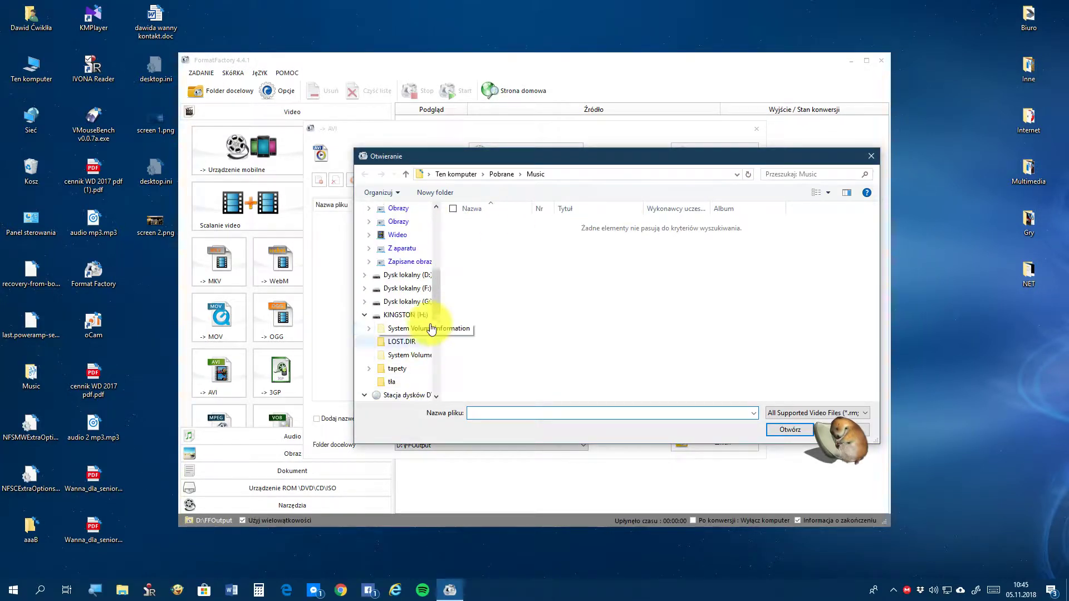
scroll(430, 323, up, 3)
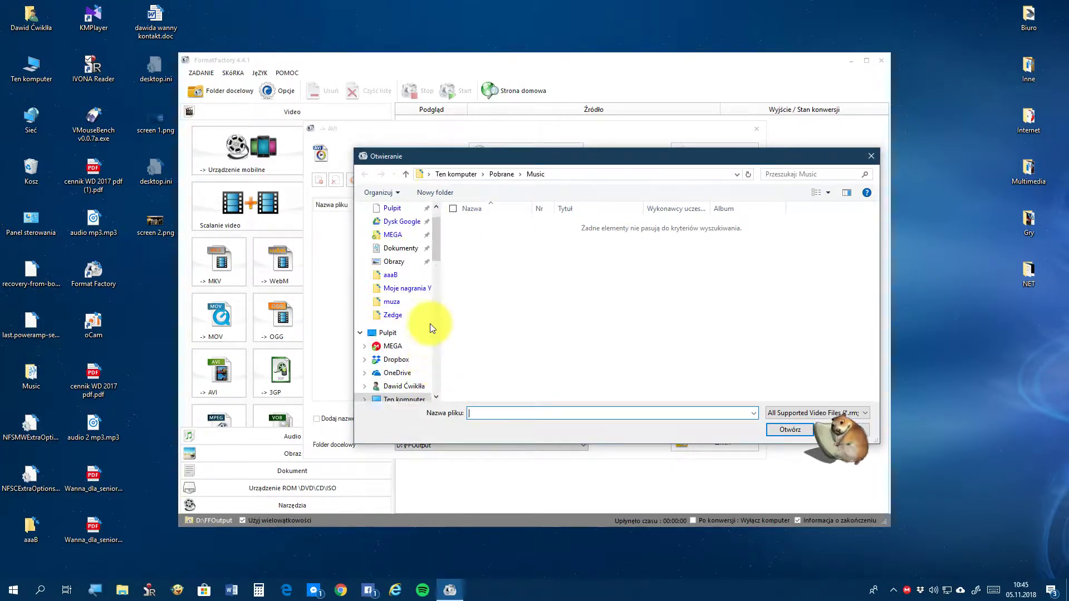
click(385, 225)
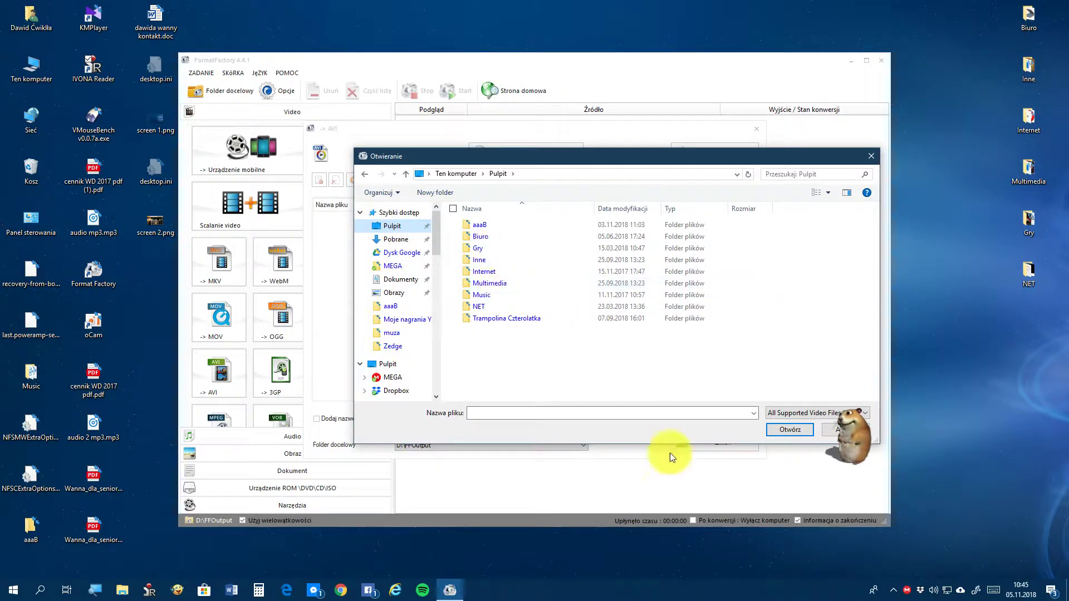
click(893, 591)
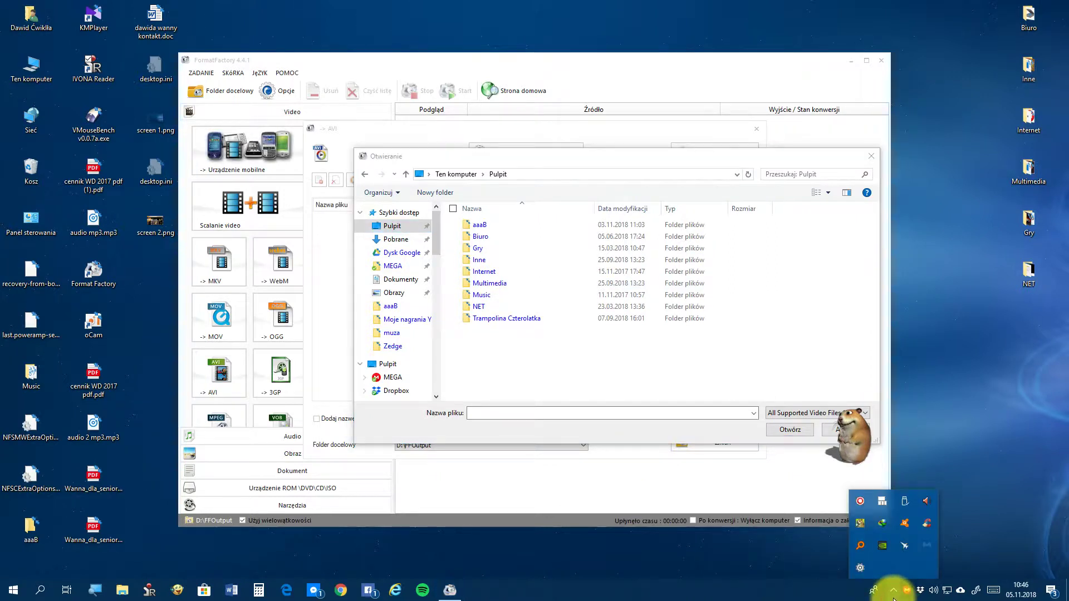
click(893, 593)
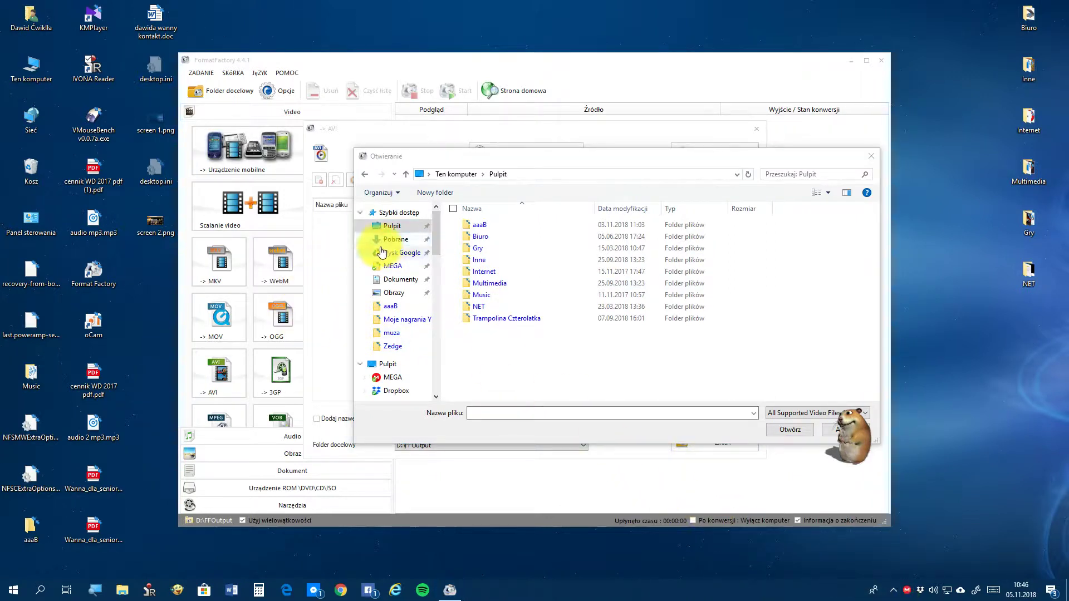
click(393, 230)
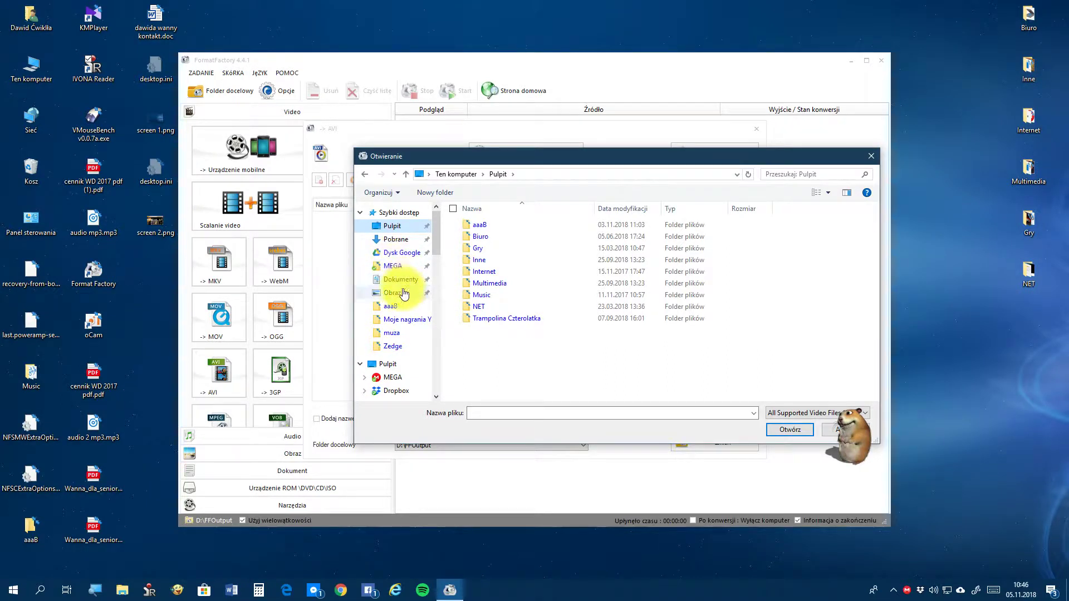
Step: Browse the file picker from Ten komputer to Dysk lokalny (D:) and open the Moje nagrania YouTube folder
scroll(401, 361, down, 1)
scroll(401, 365, down, 2)
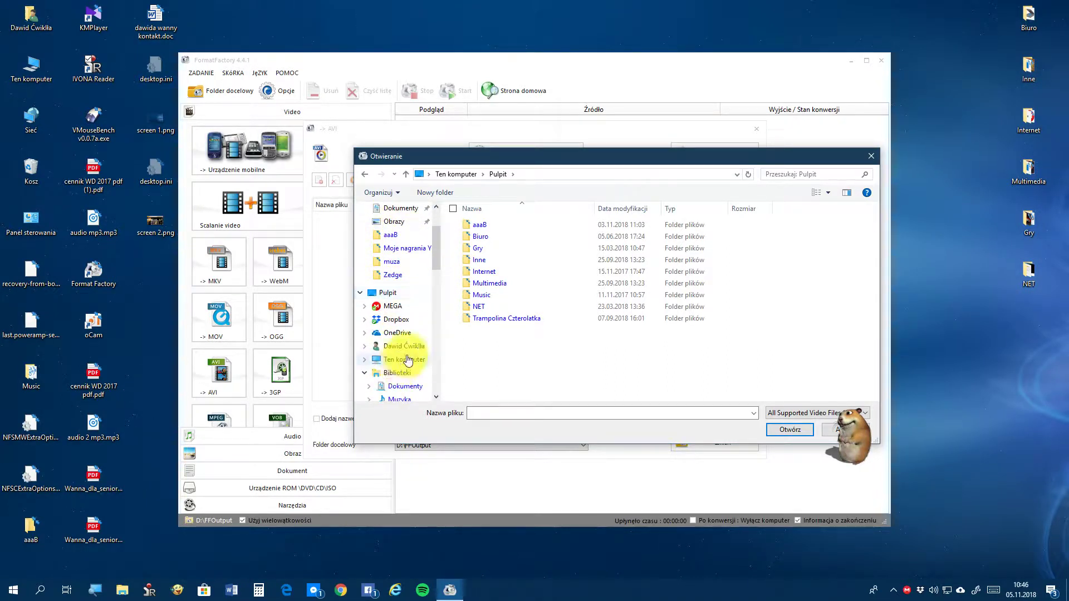
click(405, 359)
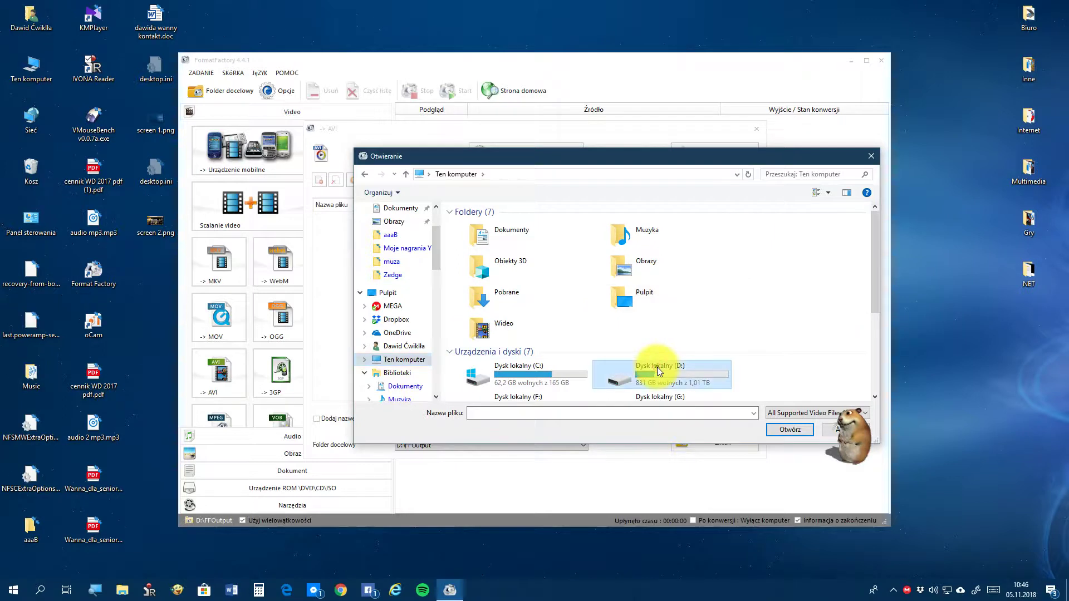
double_click(657, 366)
scroll(553, 324, down, 3)
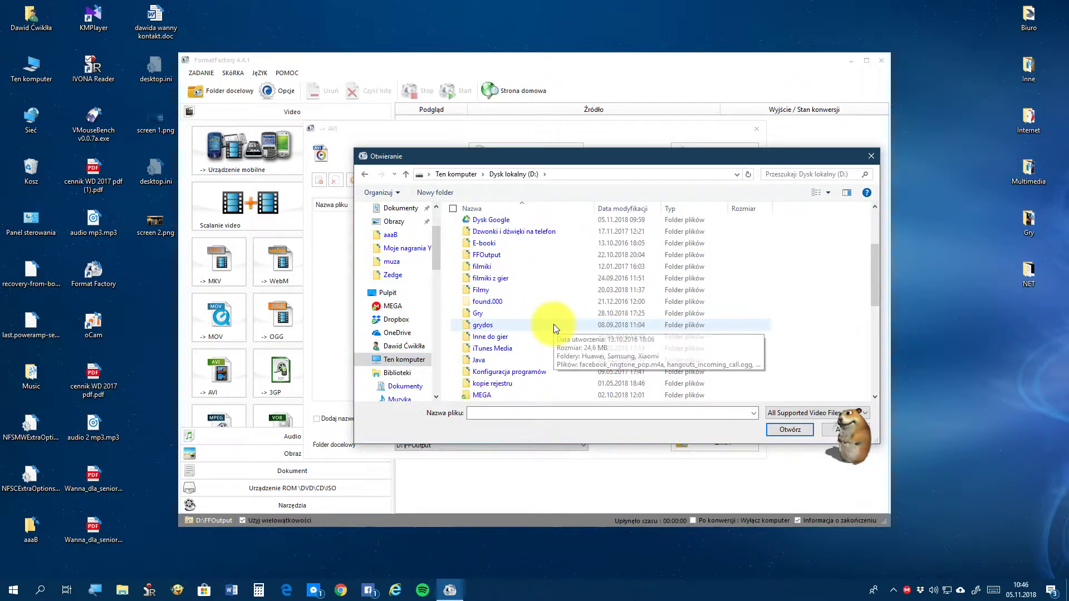
scroll(518, 382, down, 1)
double_click(518, 382)
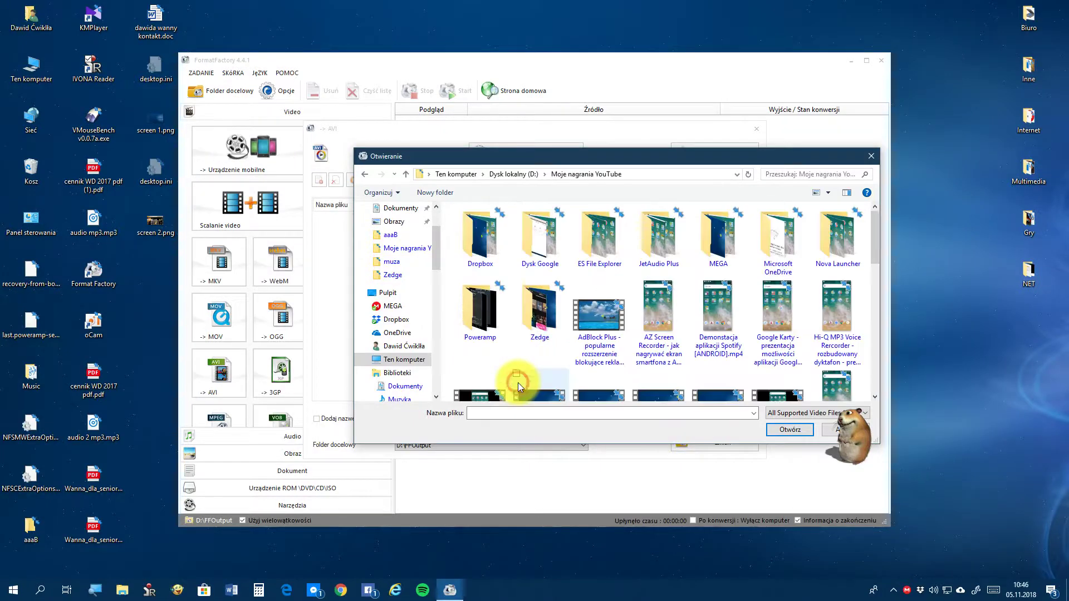
Step: Check the properties of Nagrywaj_2018_11_05_10_20_24_736.mp4 and add that video to the AVI conversion
scroll(518, 382, down, 4)
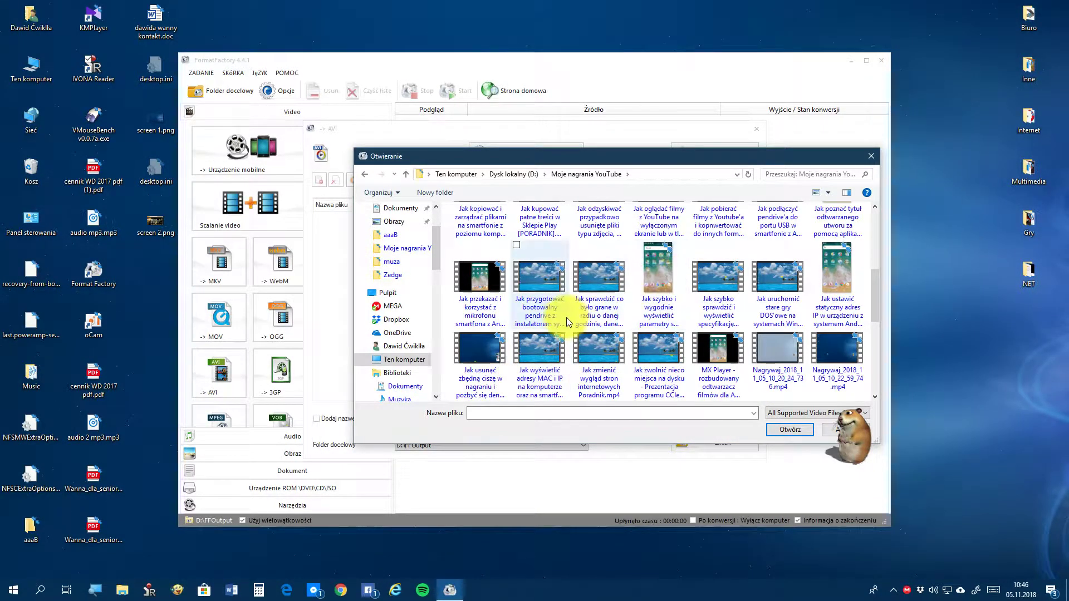
click(778, 373)
right_click(776, 372)
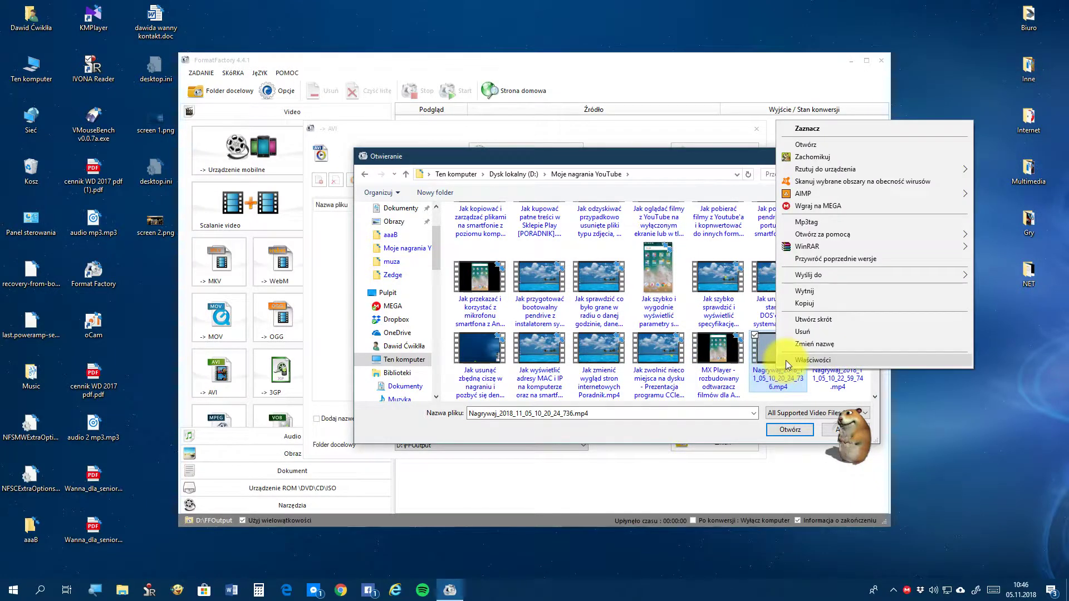
key(Escape)
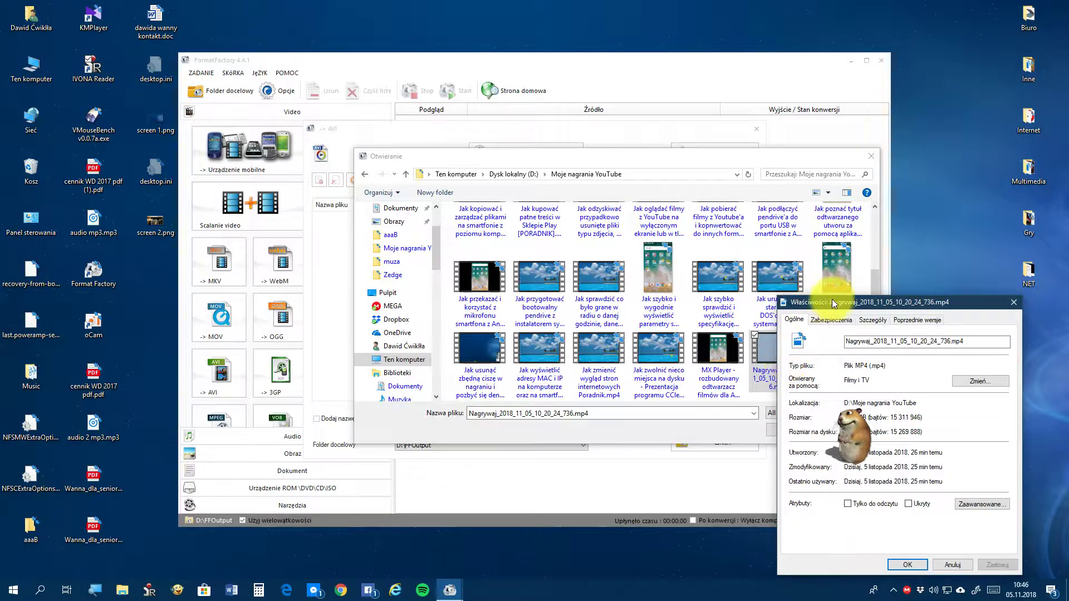
drag(832, 299, 519, 179)
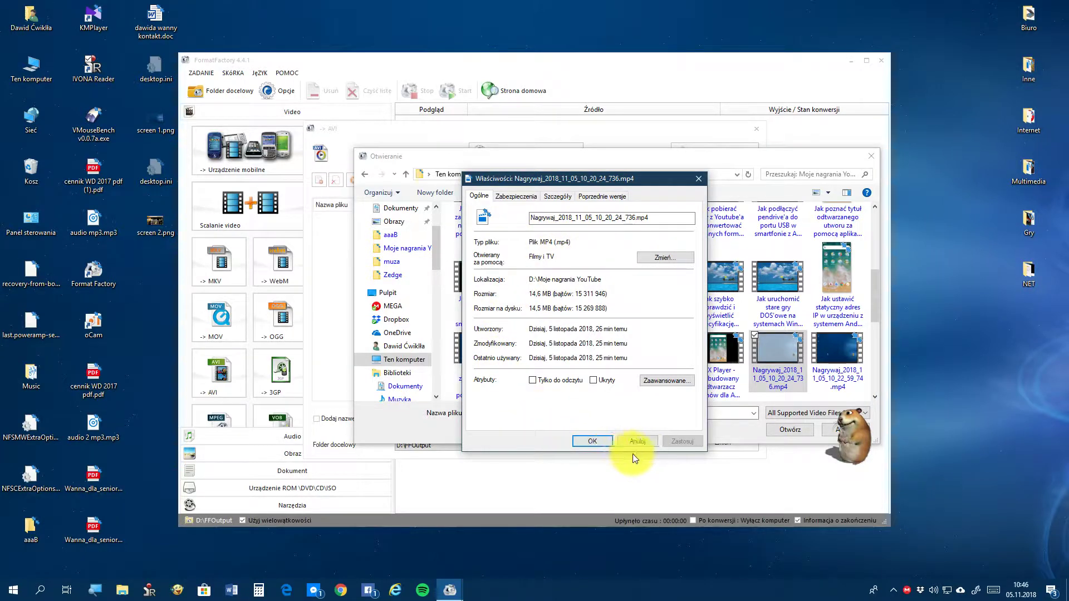
click(638, 440)
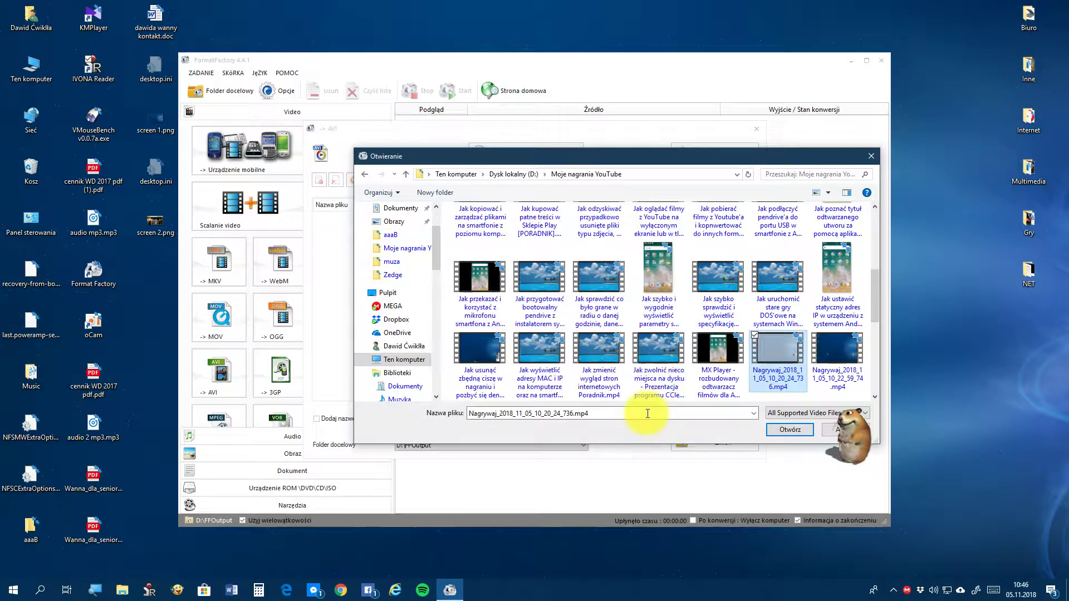
double_click(776, 352)
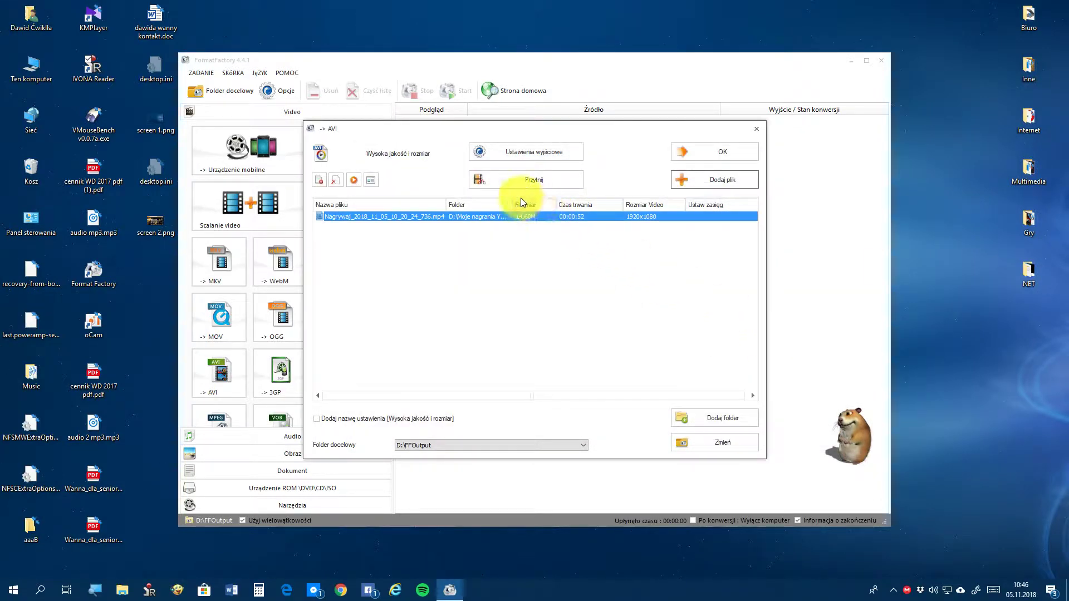
Step: View the added video's media file info and inspect its trimming and cropping window, closing both without changes
click(367, 184)
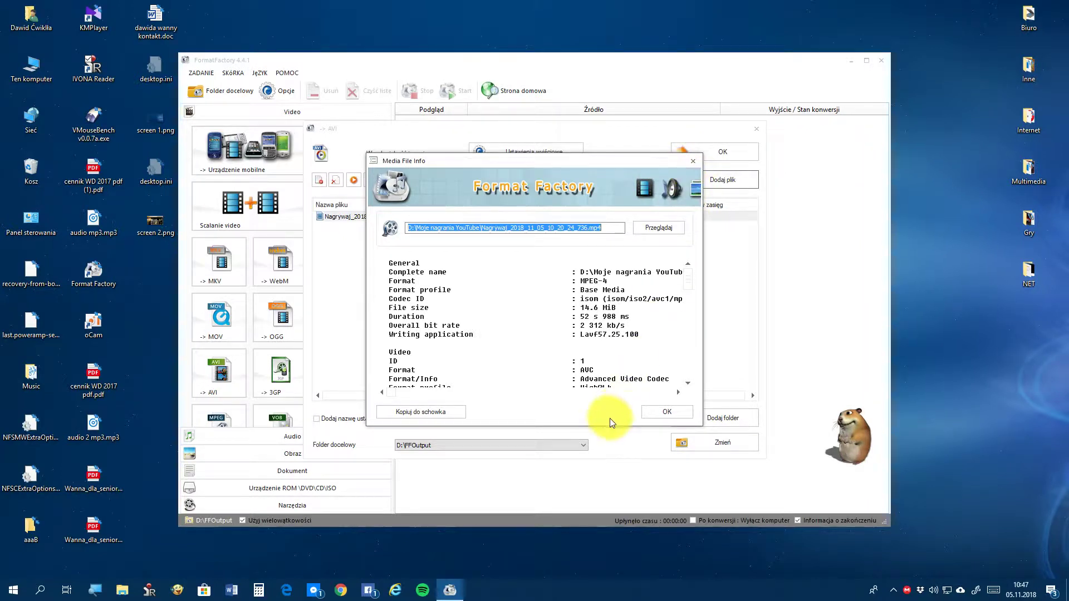
click(652, 409)
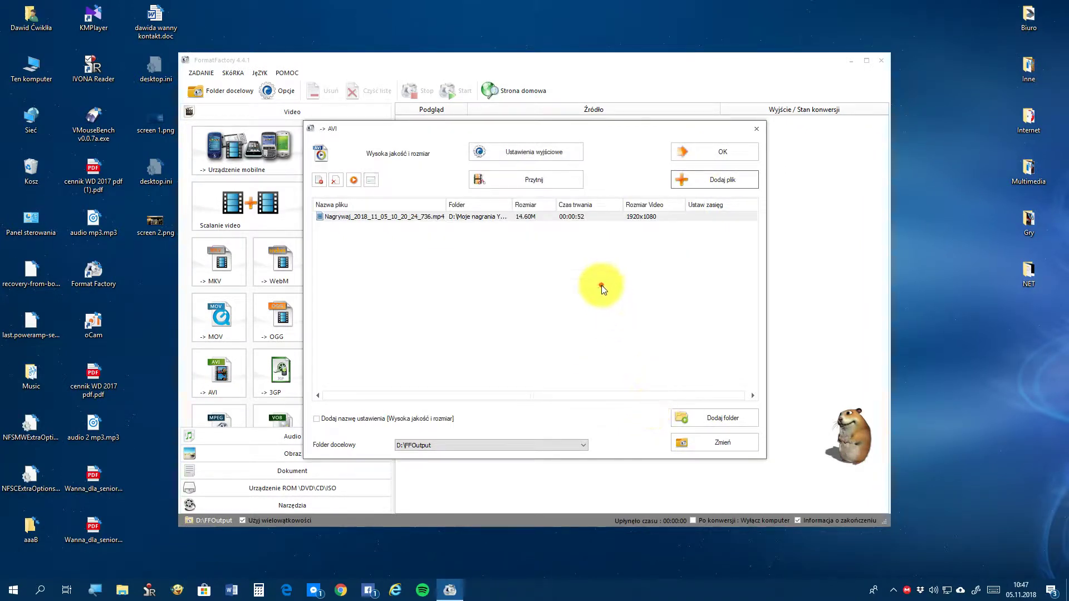
click(480, 216)
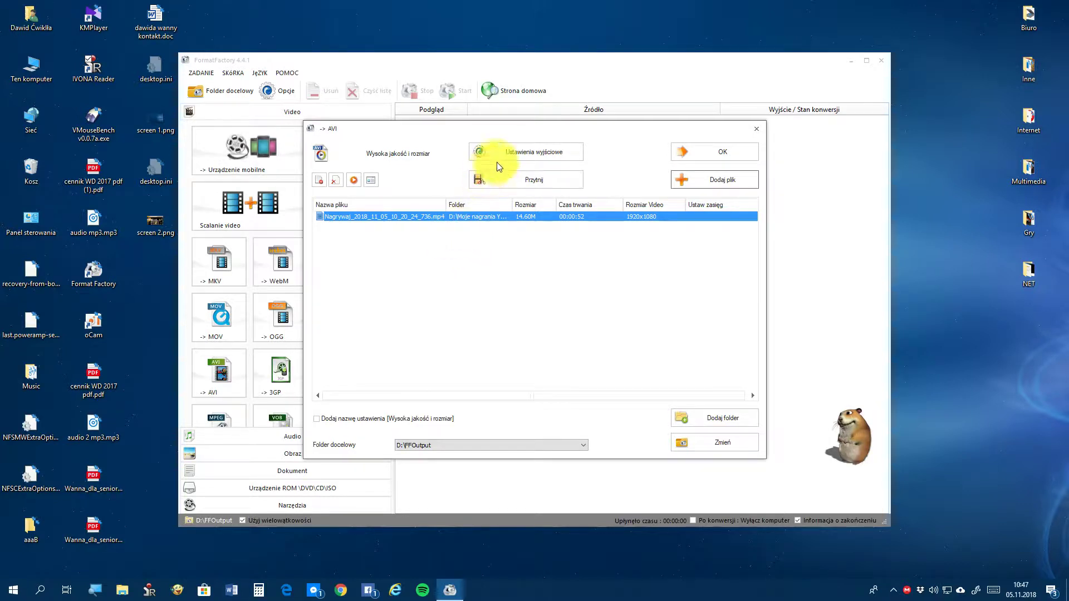
click(528, 177)
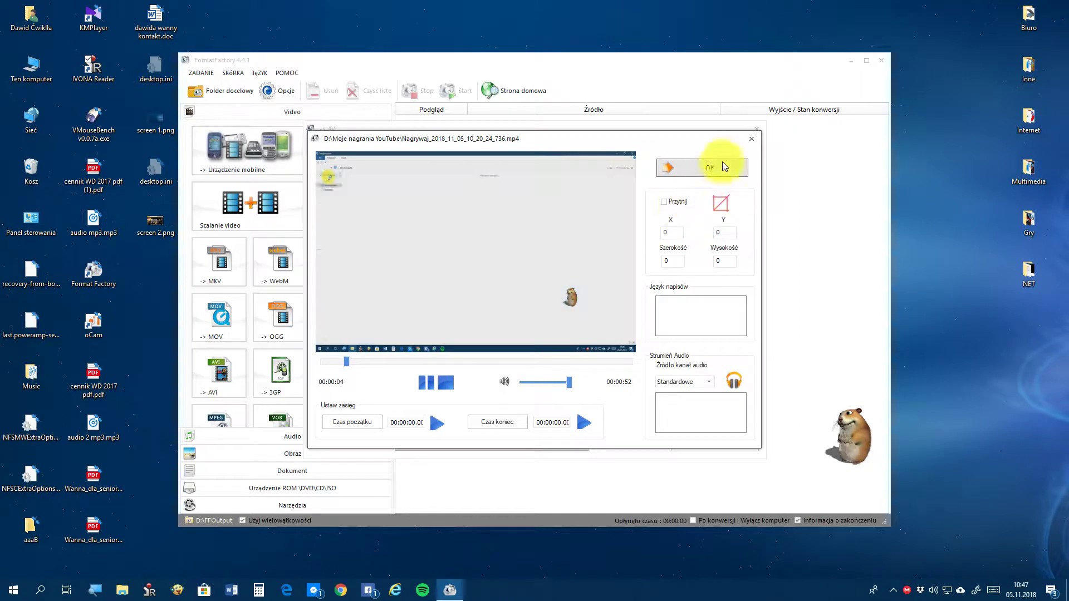
click(752, 138)
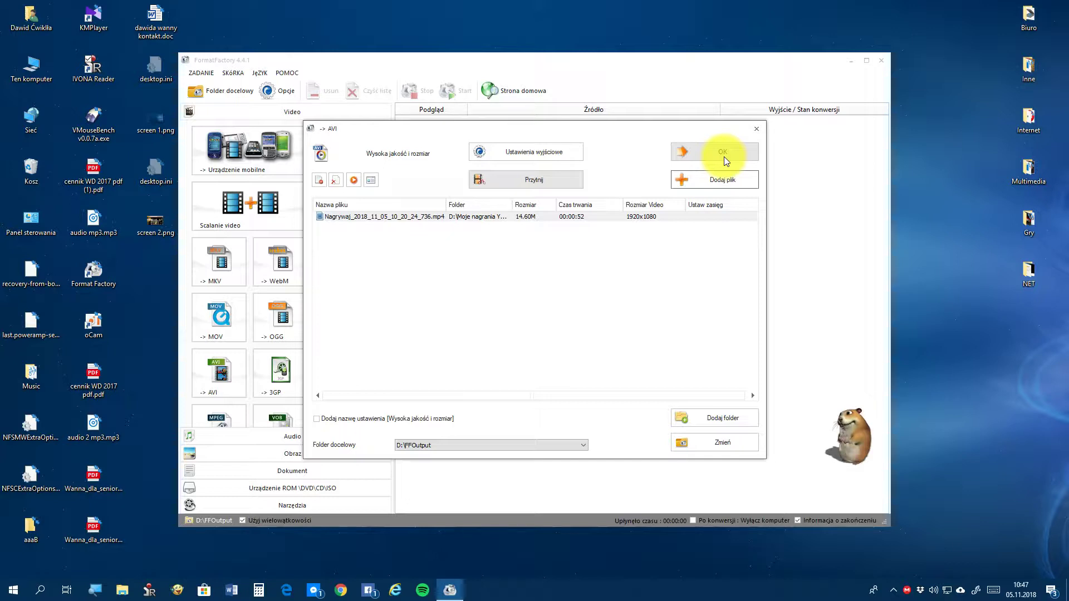
Step: Open the output settings for the AVI conversion and choose the profile Wysoka jakość i rozmiar
click(537, 155)
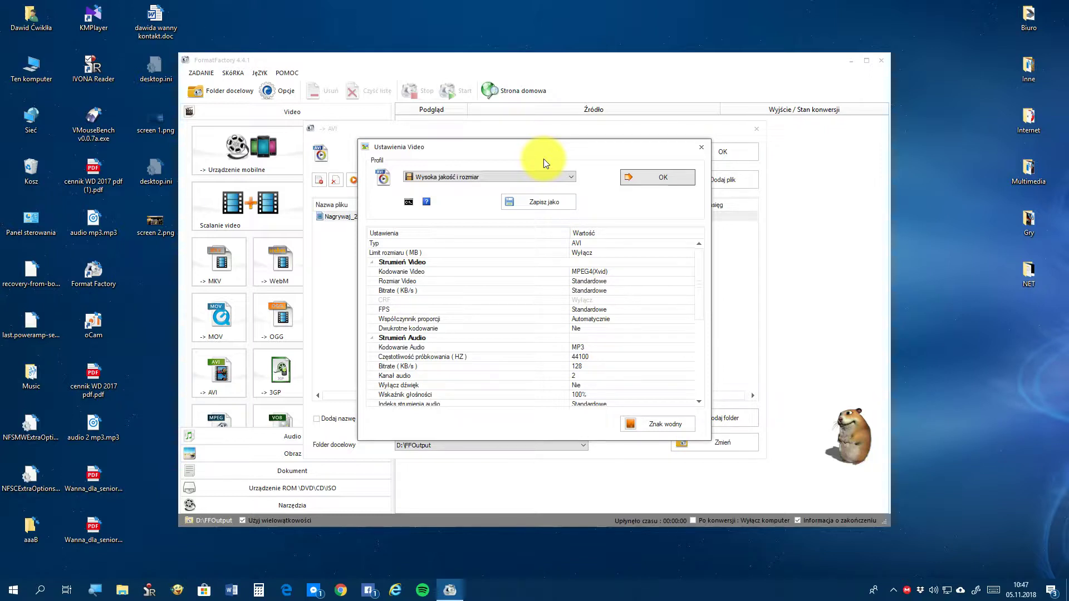
click(475, 176)
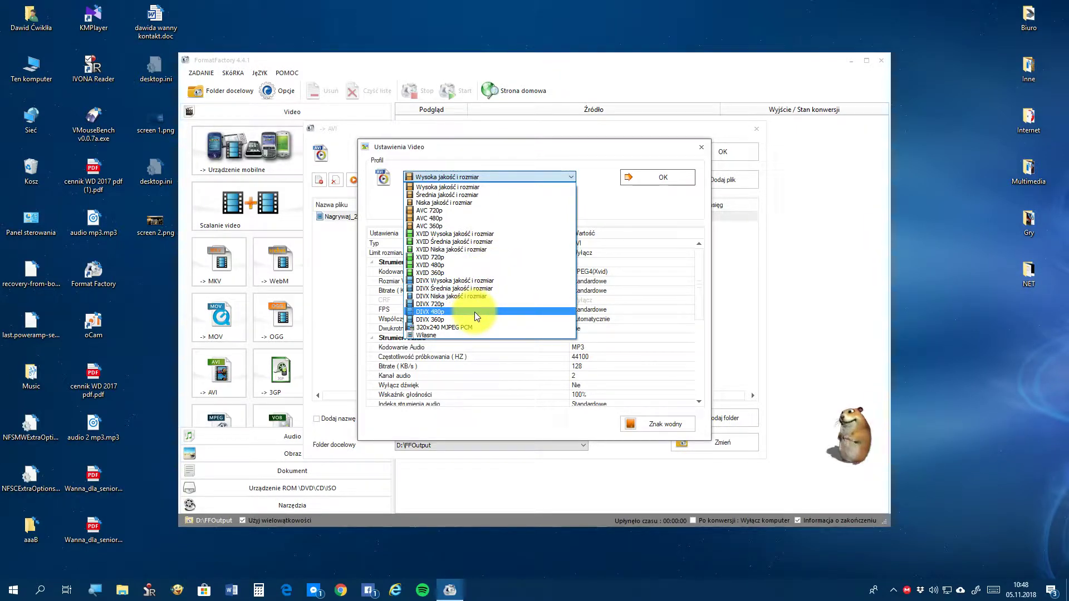
click(492, 187)
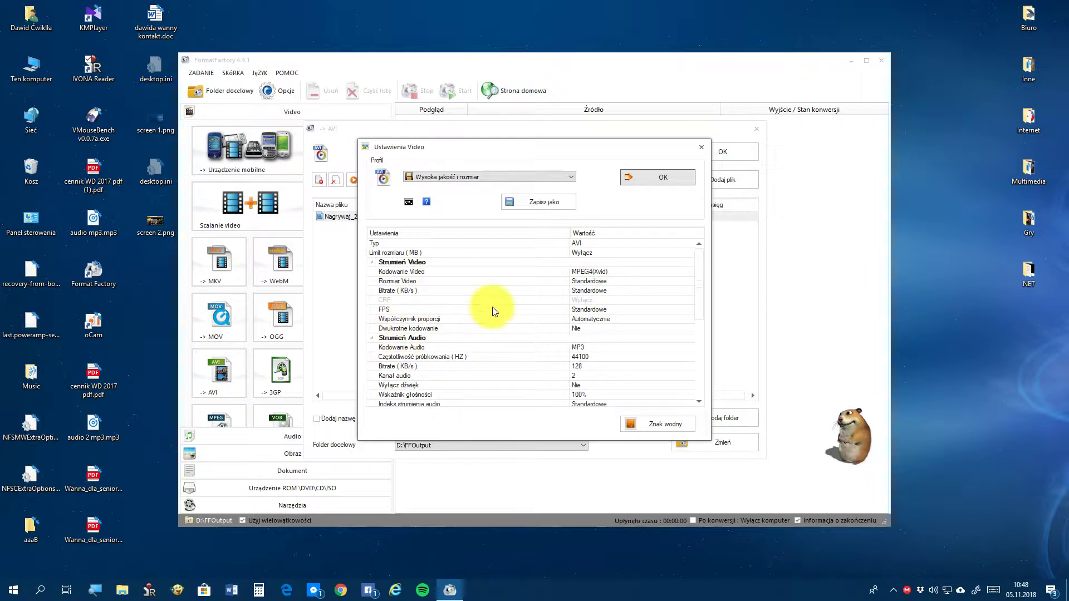
Step: Inspect the choices for Współczynnik proporcji and Dwukrotne kodowanie, keeping Automatycznie and Nie
click(611, 321)
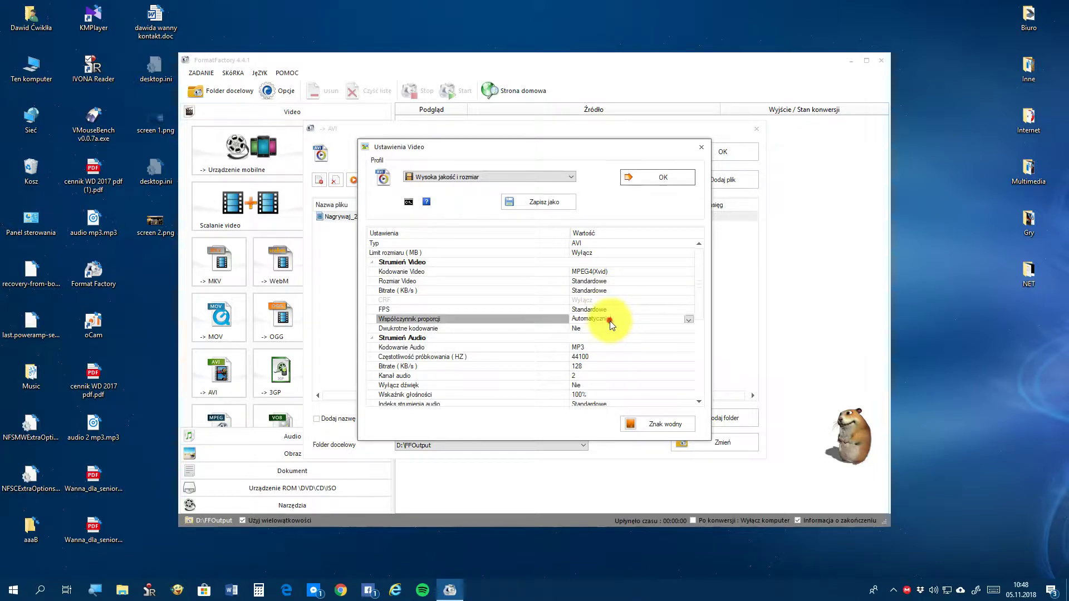
click(689, 320)
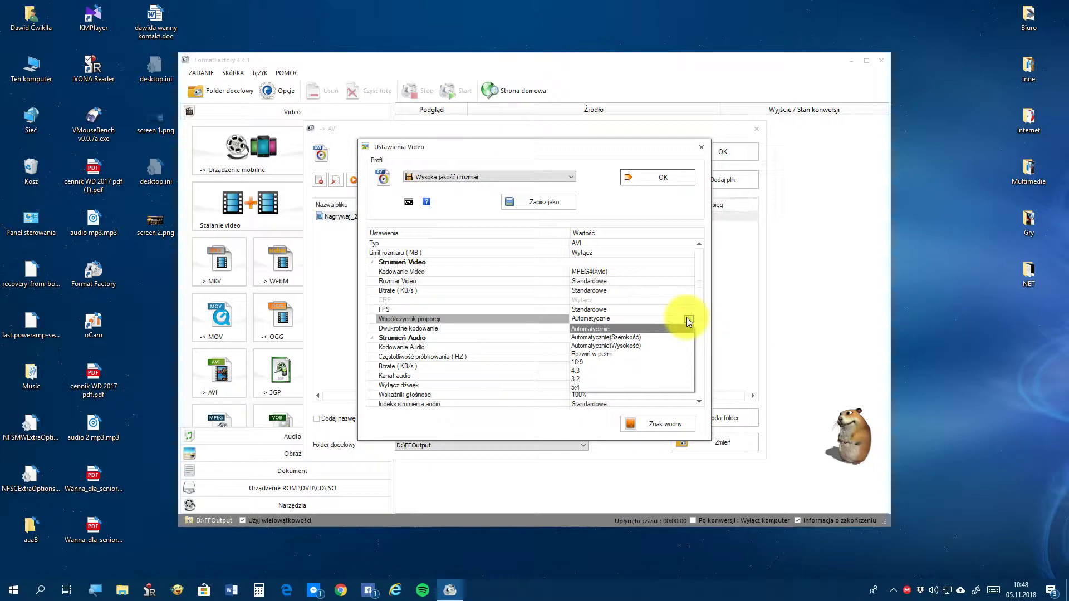
click(622, 329)
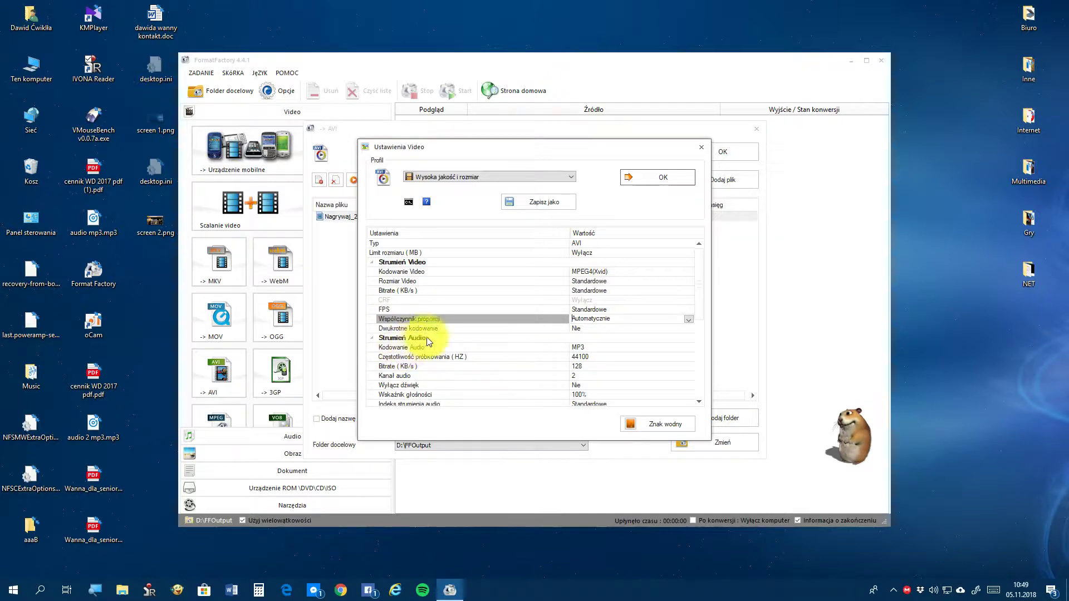
click(617, 329)
click(686, 329)
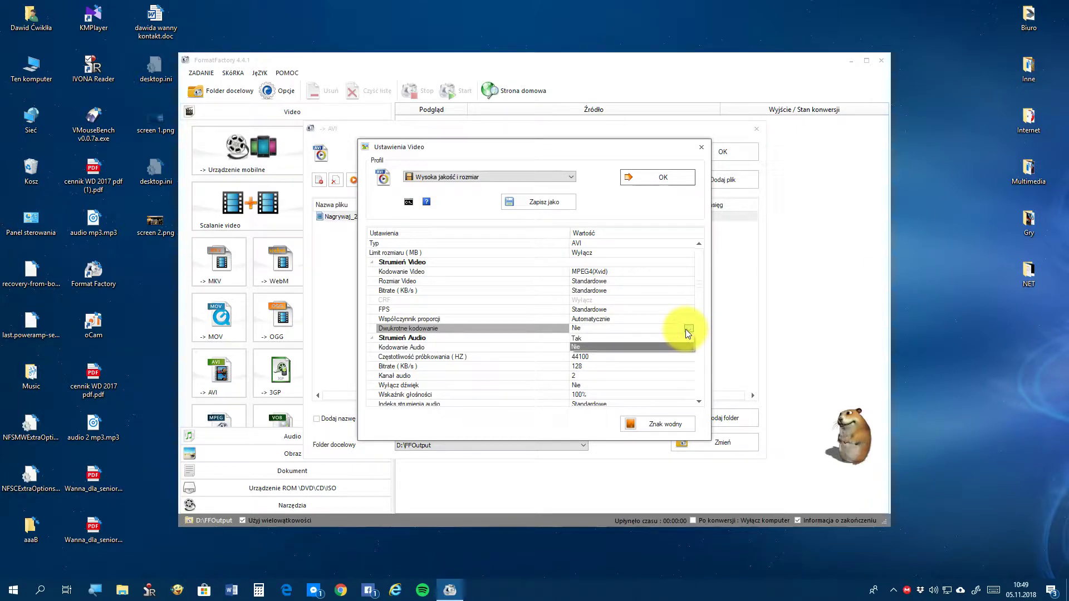
click(686, 329)
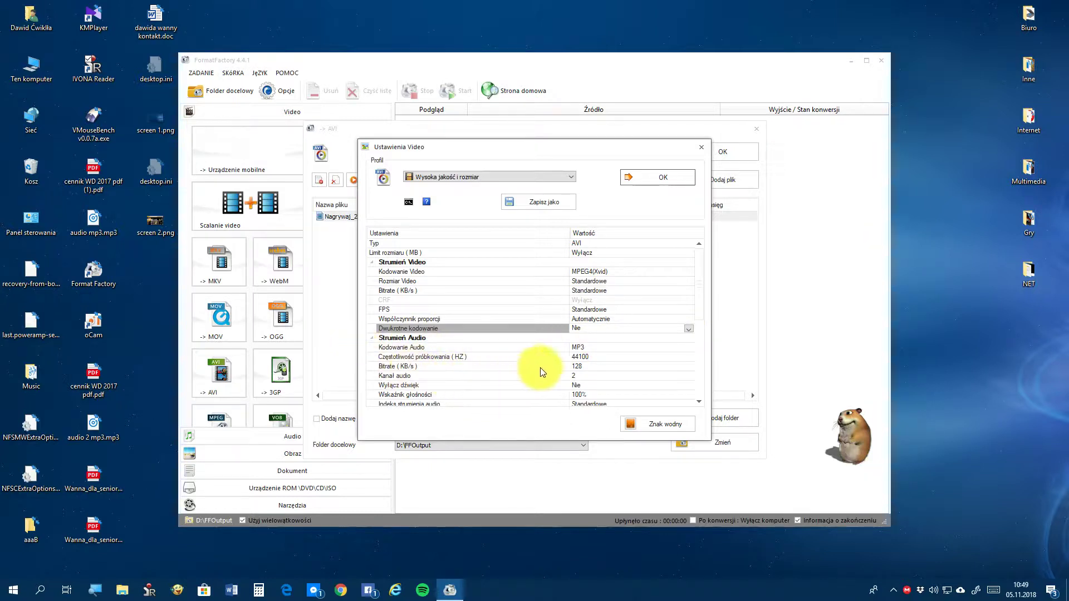
Step: Review the audio, subtitle and advanced output settings and the list of profiles, keeping Wysoka jakość i rozmiar
scroll(540, 367, down, 4)
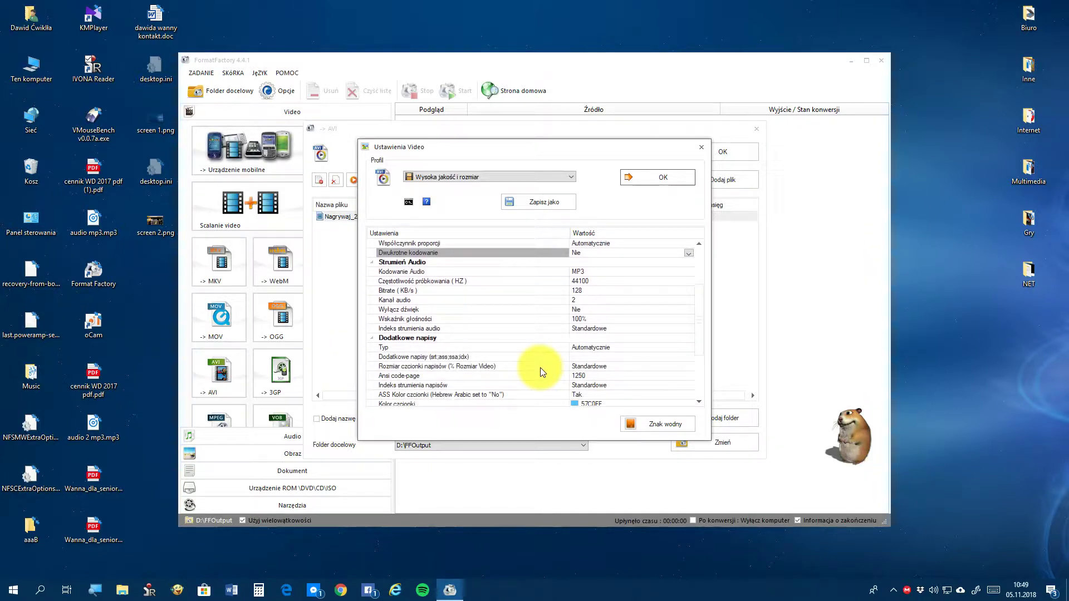
scroll(540, 367, down, 2)
scroll(541, 368, down, 1)
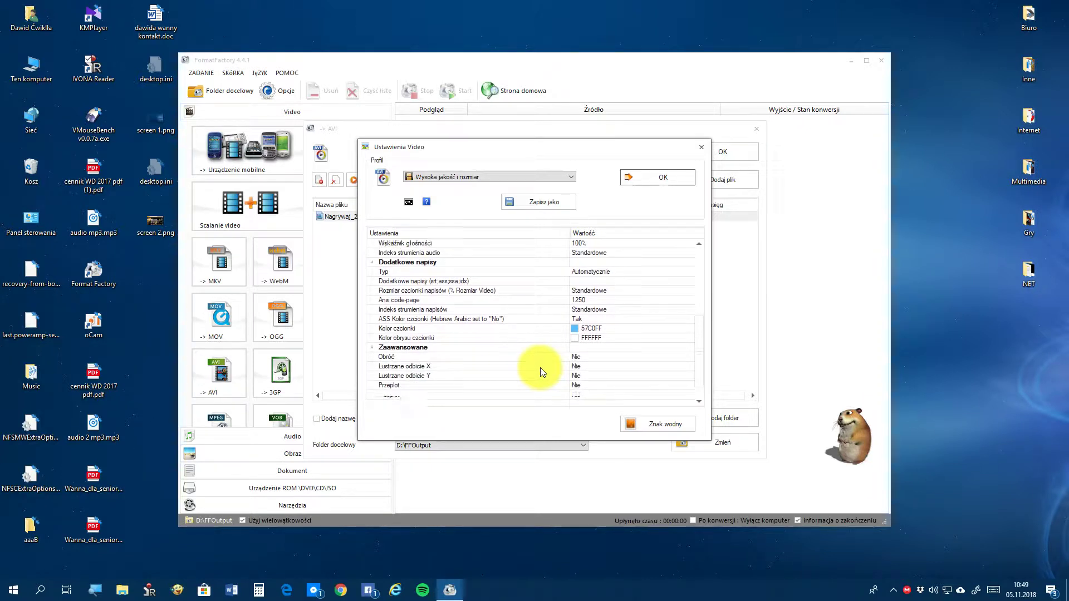
scroll(534, 376, up, 6)
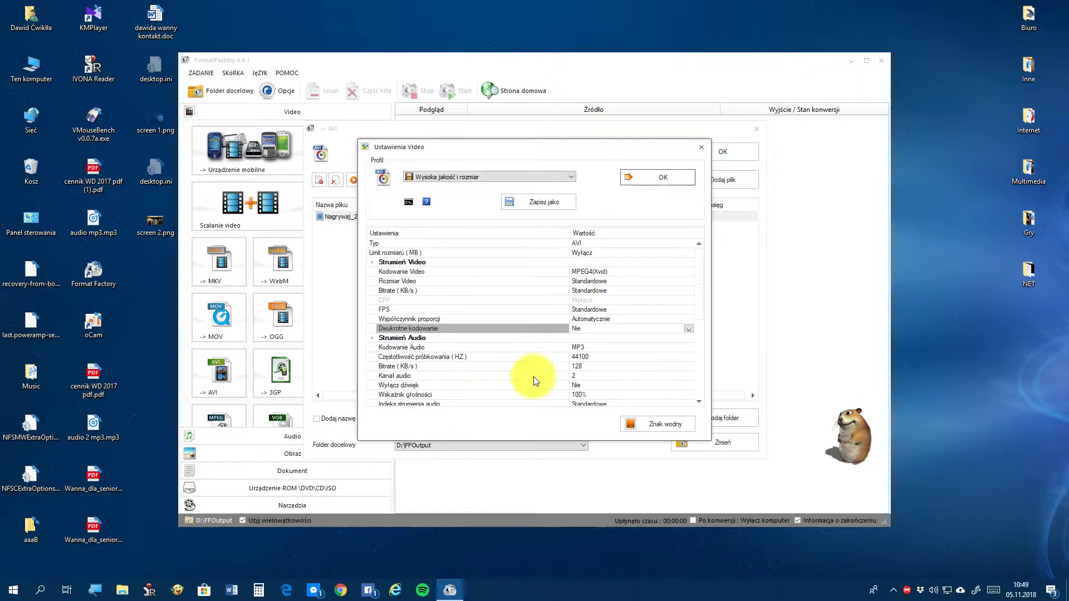
scroll(534, 376, down, 2)
scroll(533, 376, down, 1)
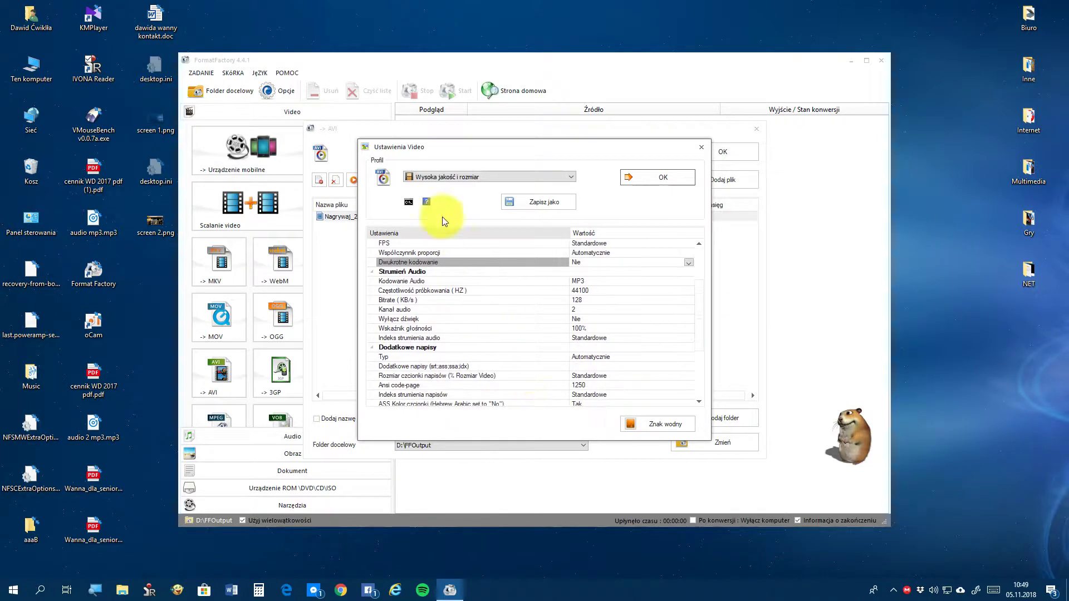
click(462, 177)
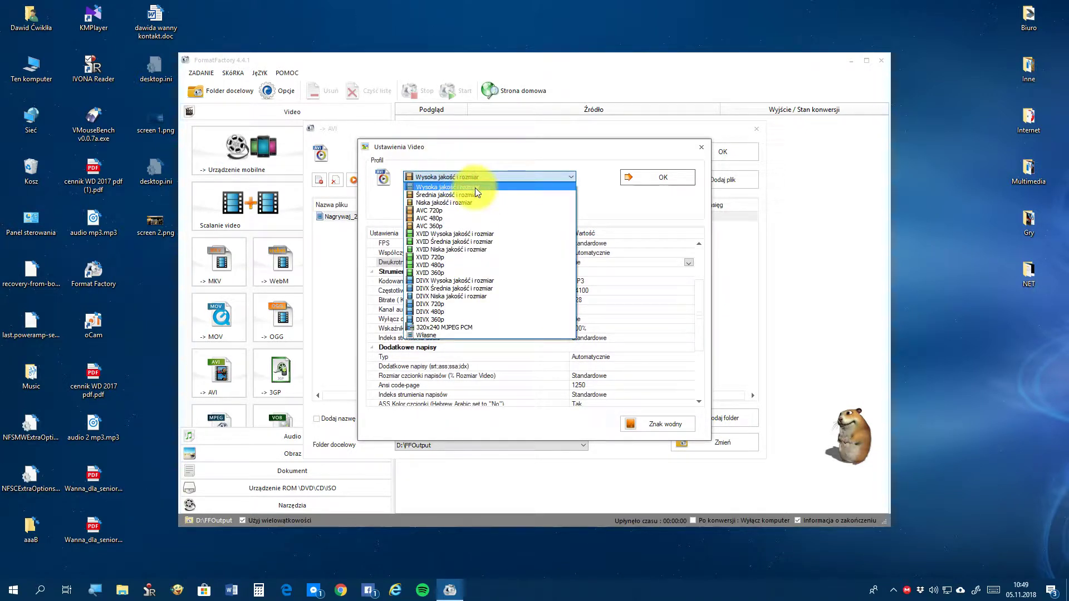
click(466, 187)
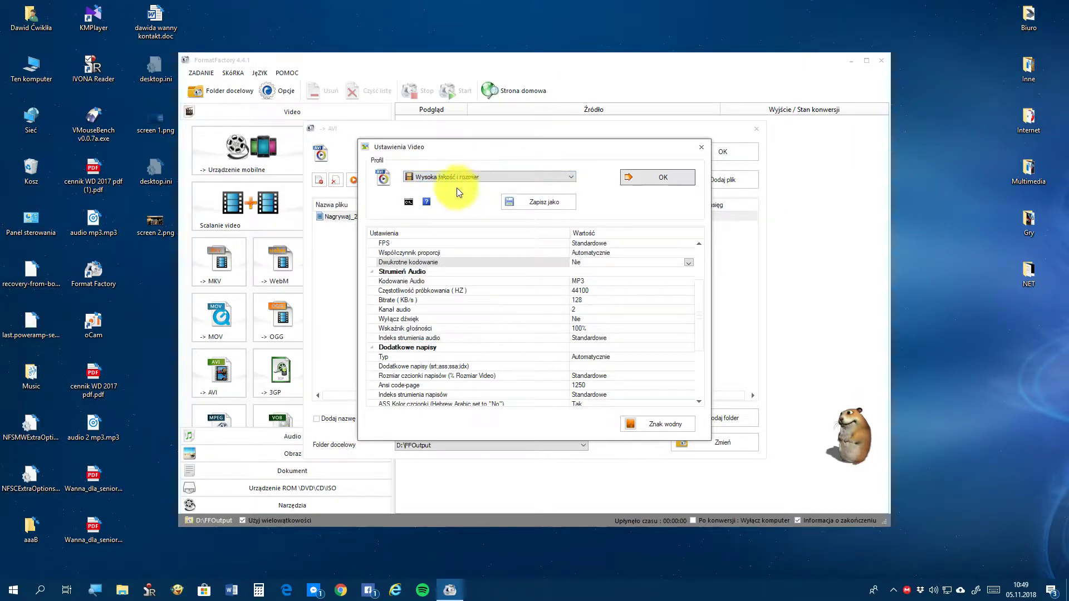
Step: Look over the remaining output settings and inspect the watermark editor, closing it without adding an image or text
scroll(512, 365, down, 2)
scroll(512, 365, down, 1)
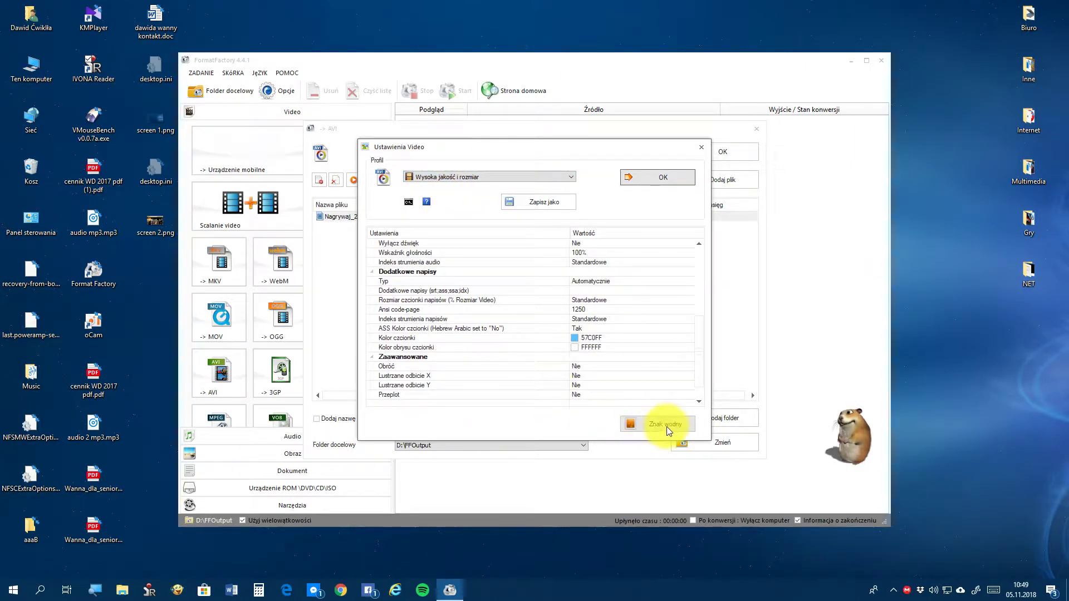
scroll(590, 357, up, 1)
scroll(583, 350, up, 3)
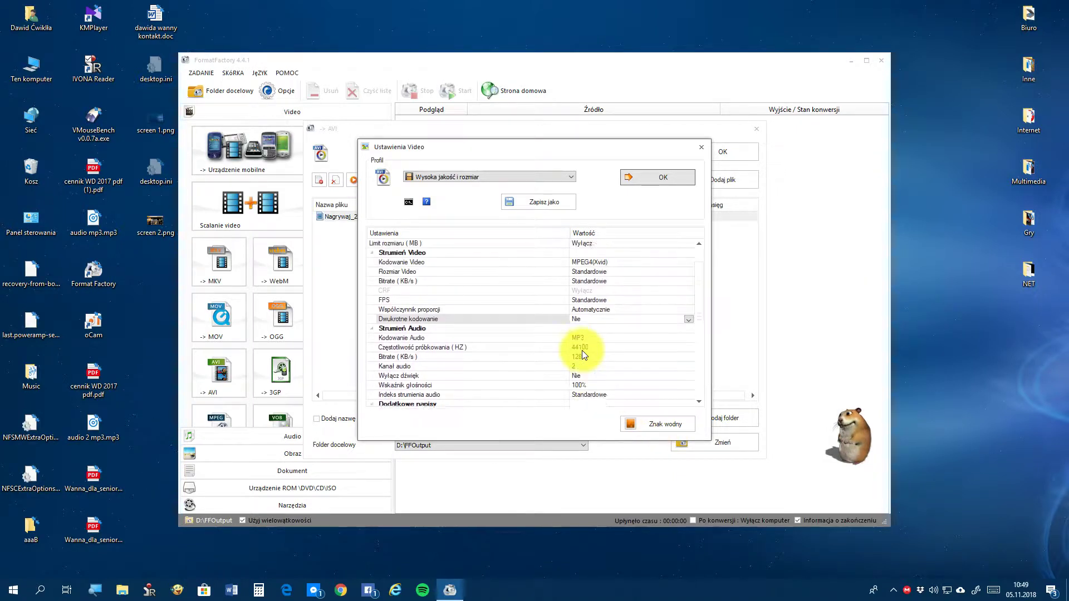
click(653, 424)
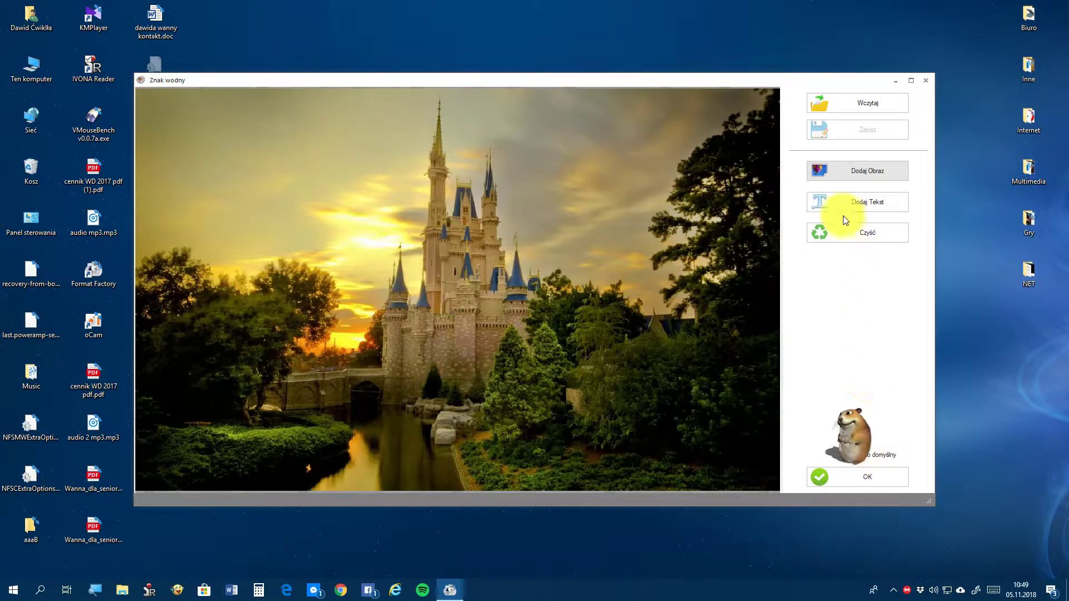
click(926, 81)
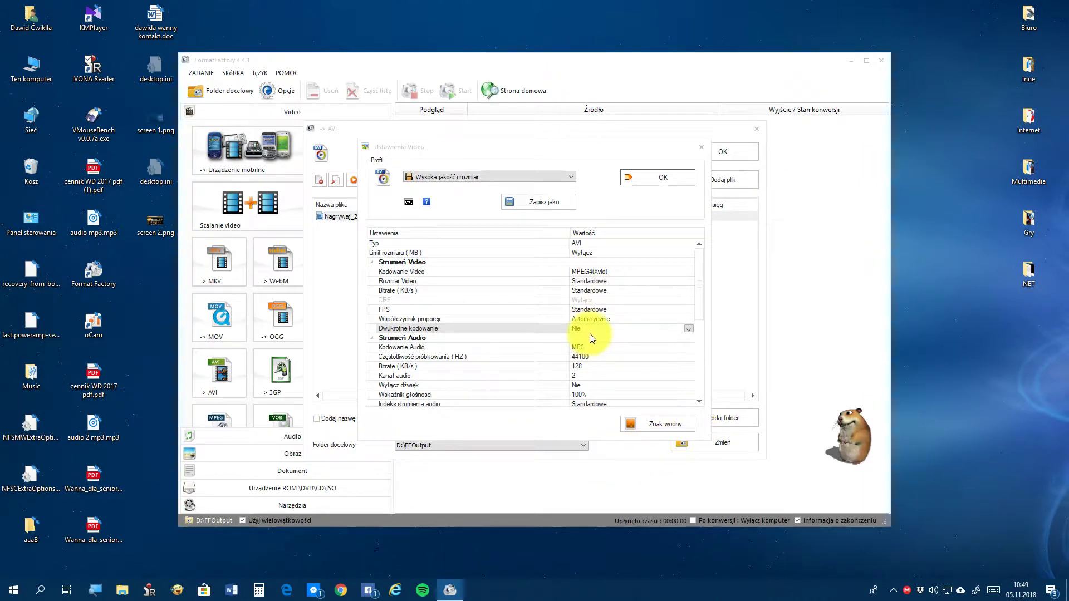
Step: Review the output settings once more and accept them for the AVI conversion
scroll(589, 333, down, 2)
scroll(590, 333, up, 2)
click(672, 177)
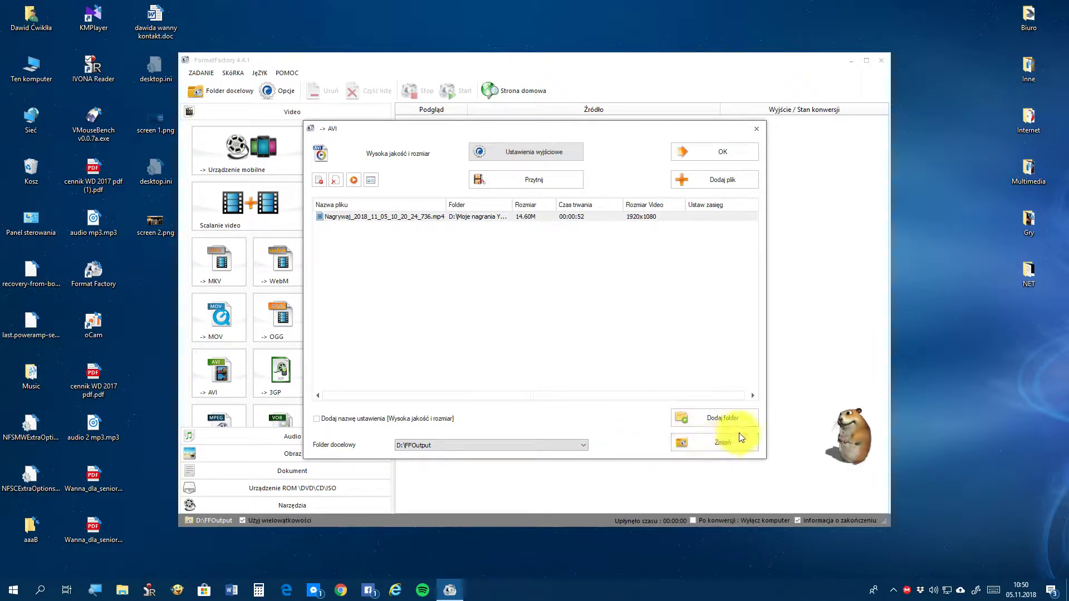
Step: Create a desktop folder named skonwertowane and set it as the destination folder for the AVI conversion
click(703, 444)
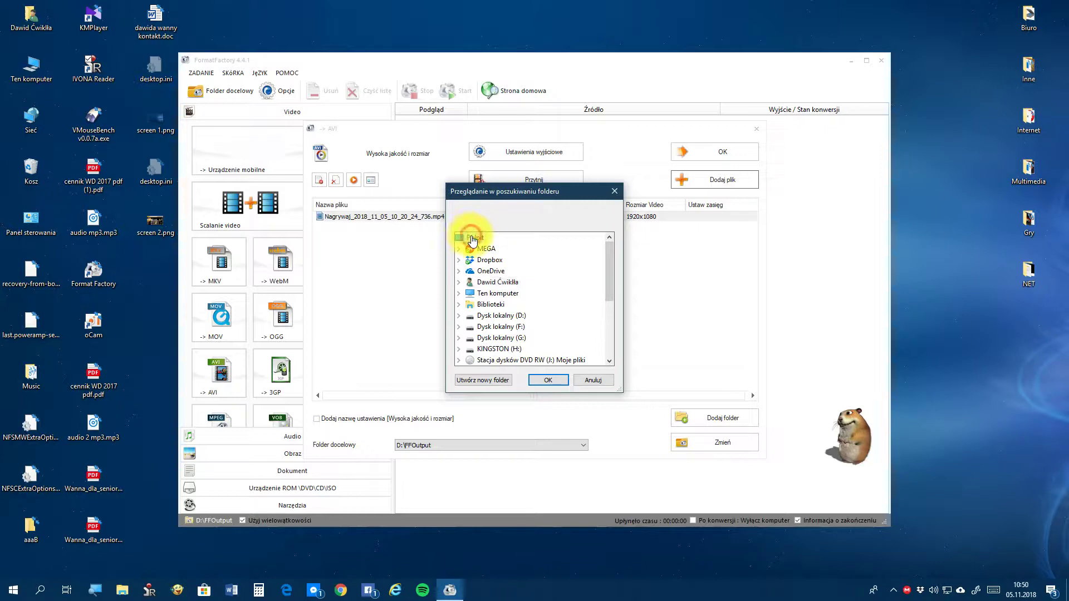
click(487, 378)
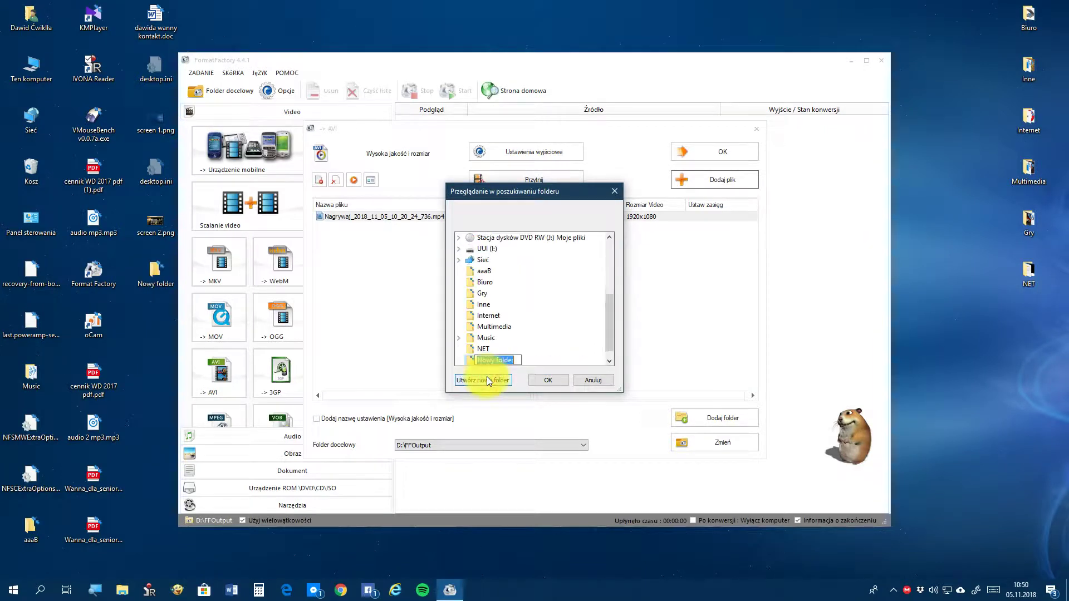
text(sko)
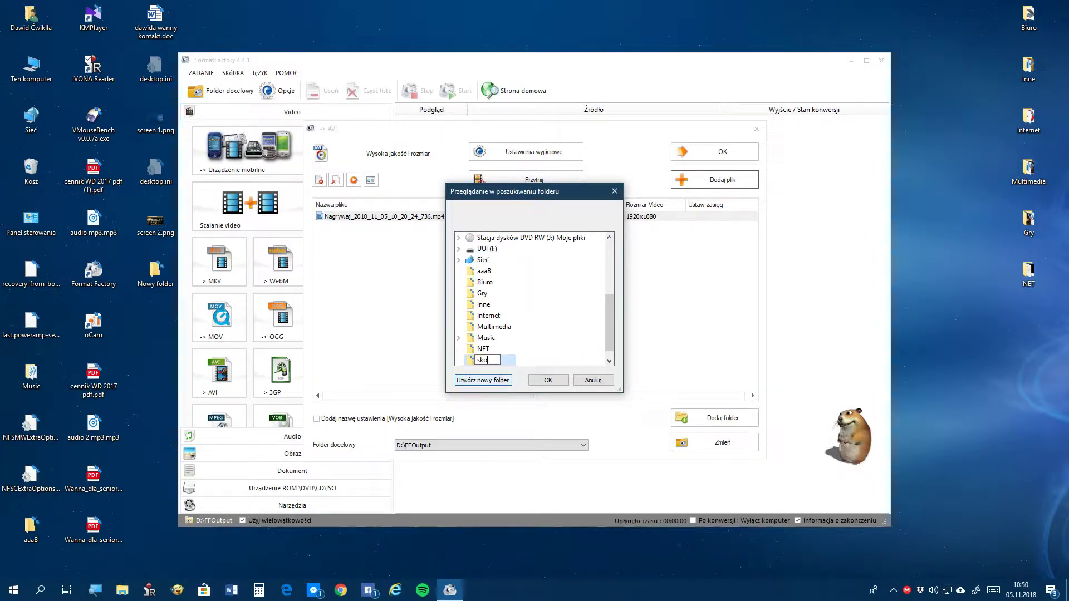
text(nwerto)
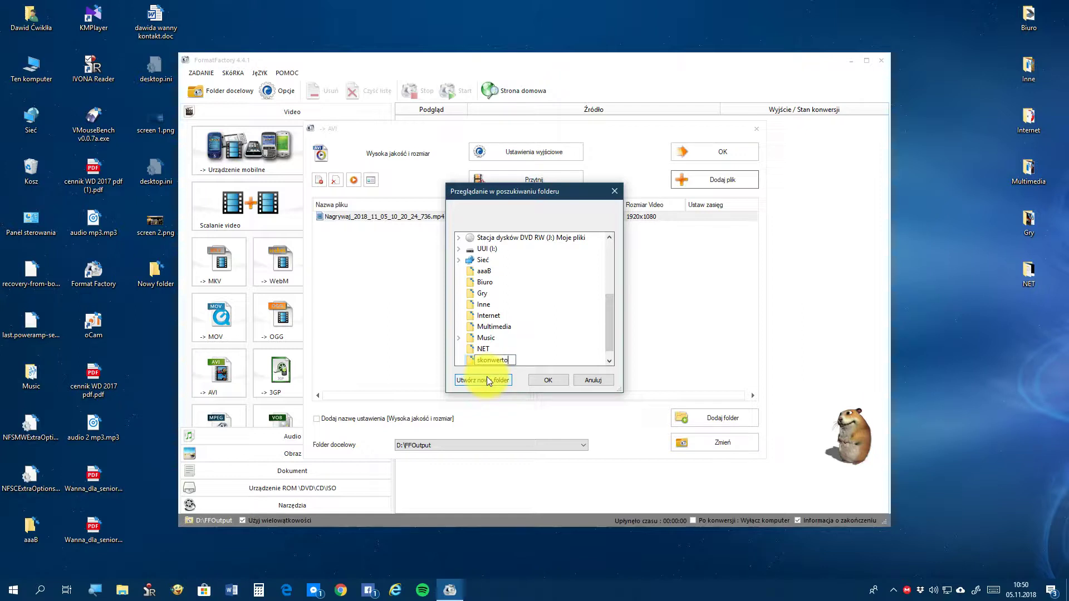
text(wan)
click(556, 355)
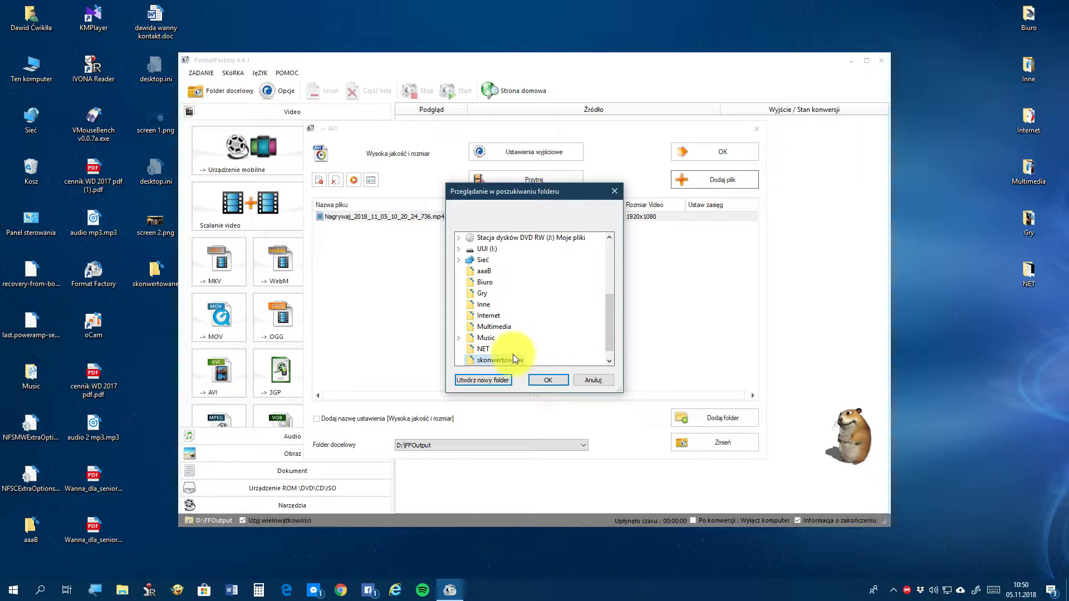
click(547, 378)
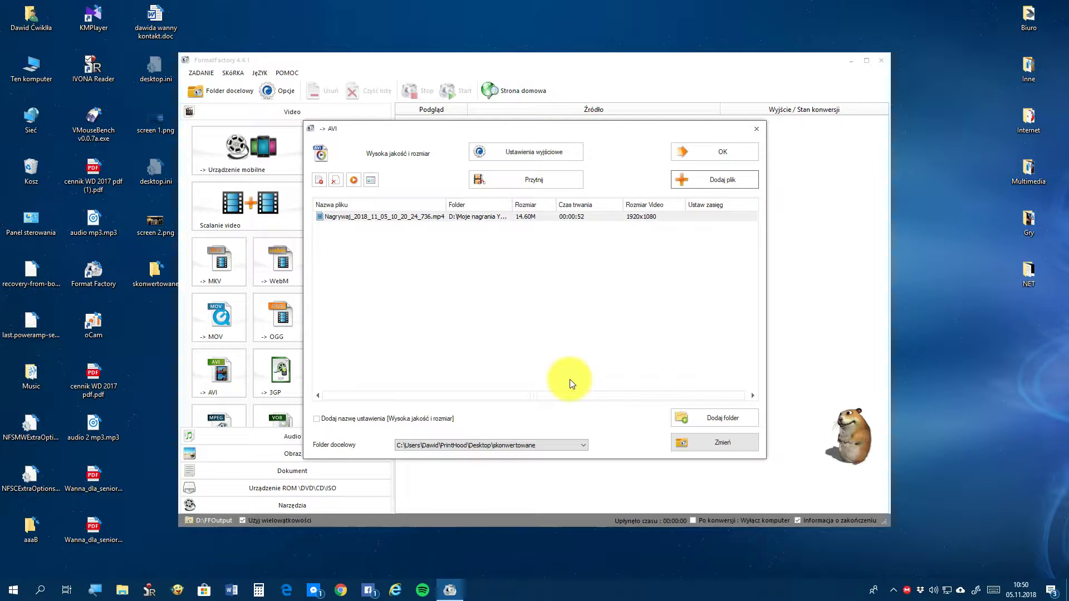
Step: Check the file picker for adding more videos without choosing any, and accept the AVI conversion into the task list
click(707, 176)
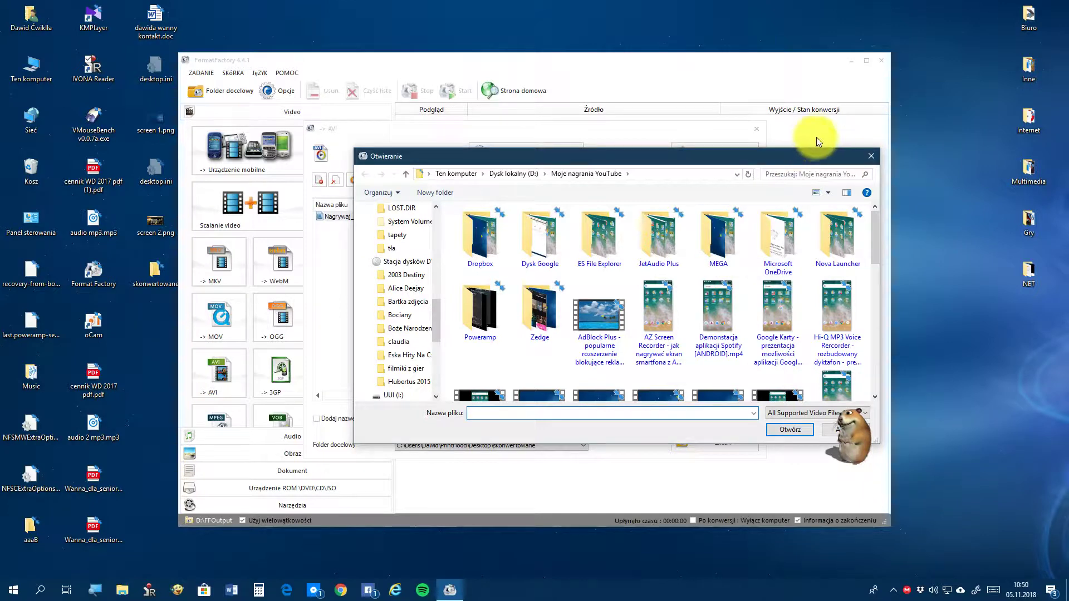
click(872, 155)
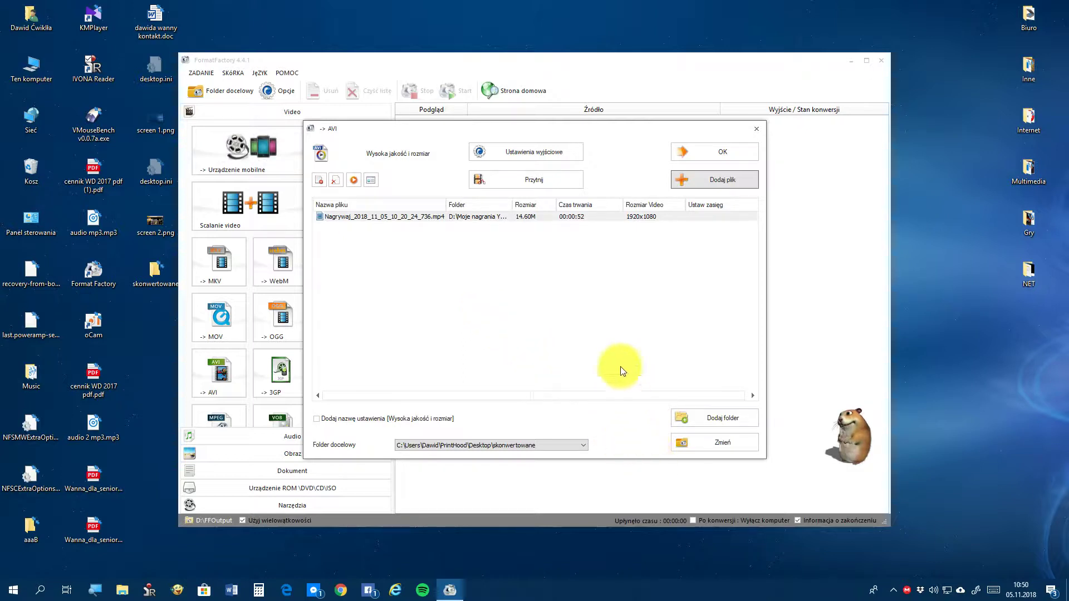
click(718, 156)
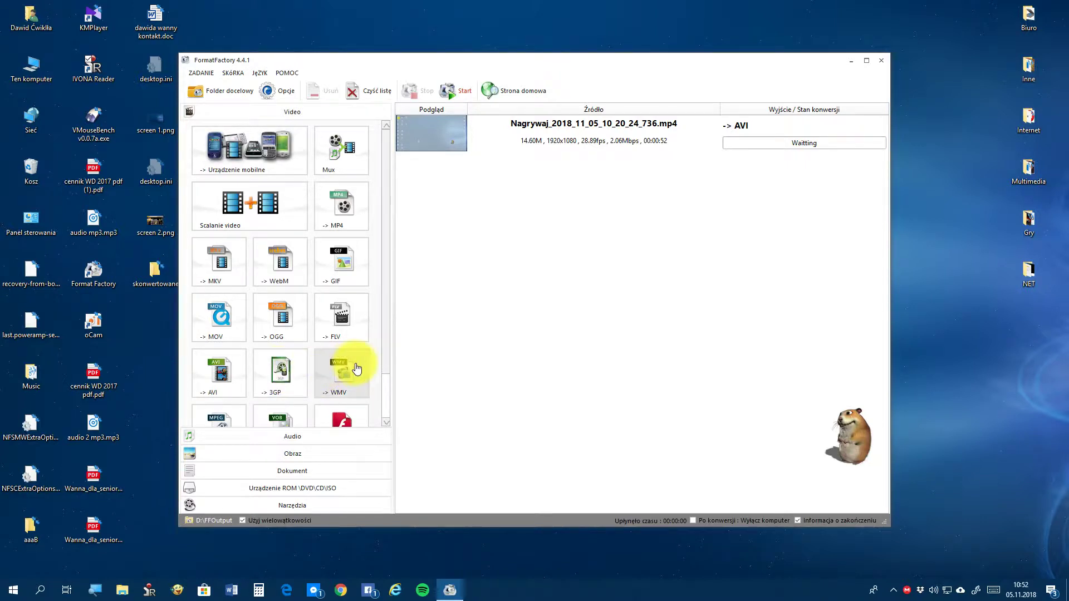
Step: Look over the available video formats and the mobile device conversion profiles, closing them without choosing one
scroll(356, 365, down, 1)
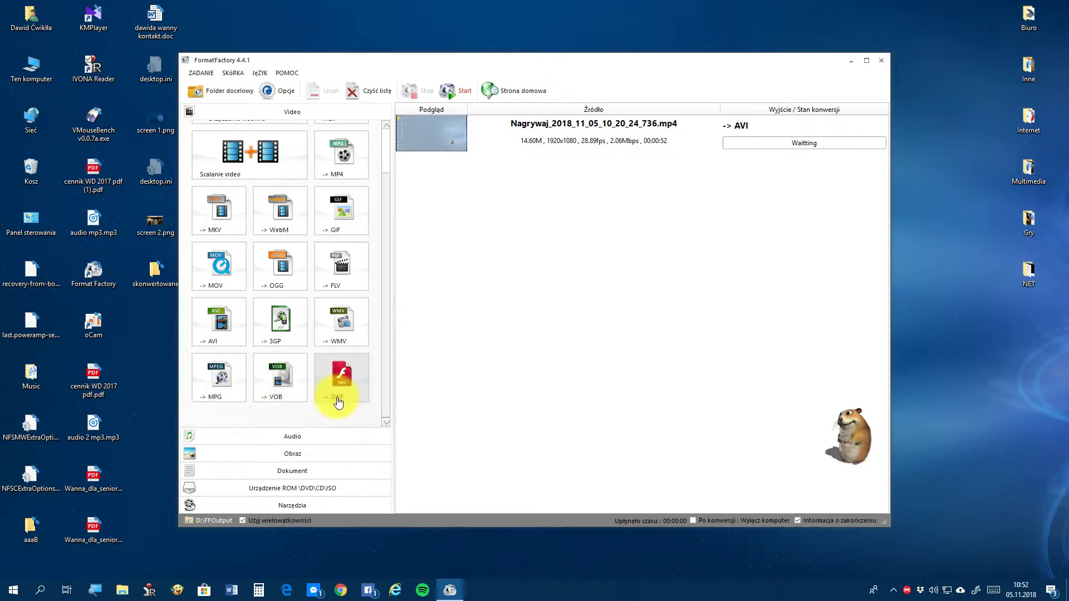
scroll(338, 402, up, 1)
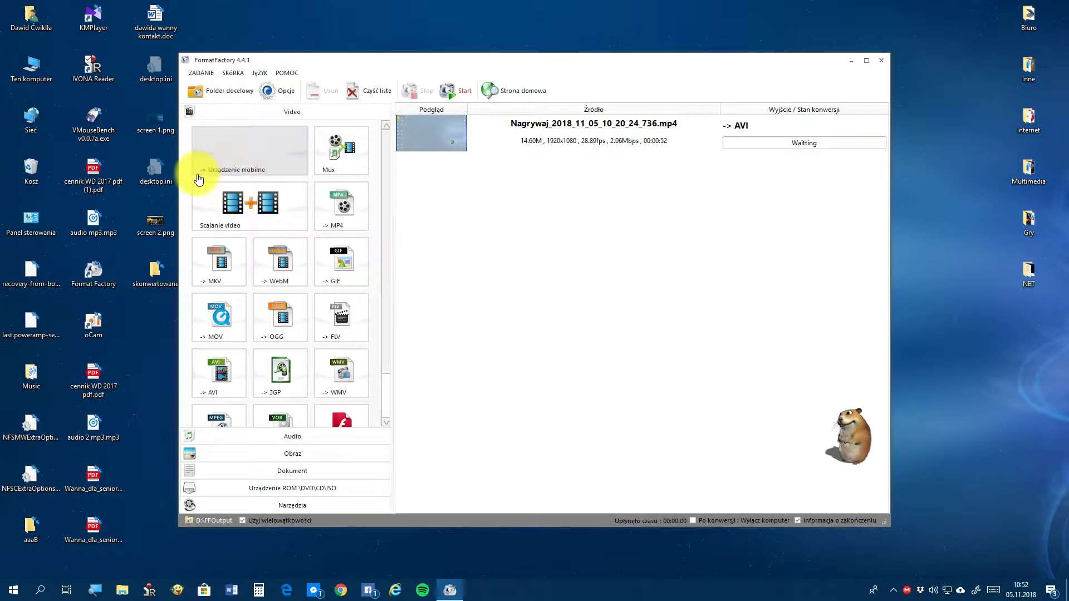
click(259, 171)
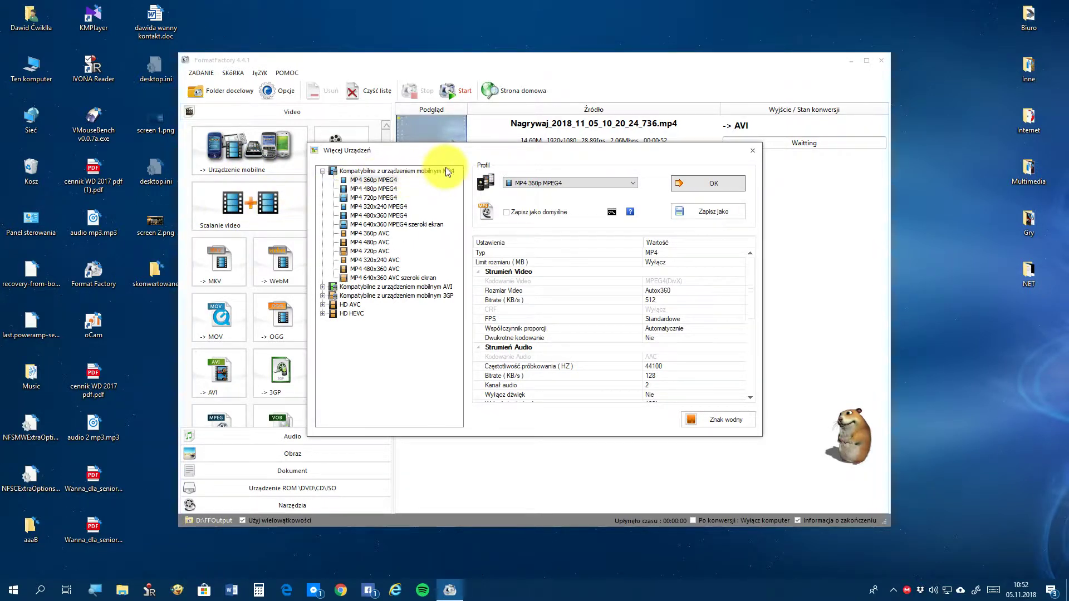
click(544, 179)
click(543, 179)
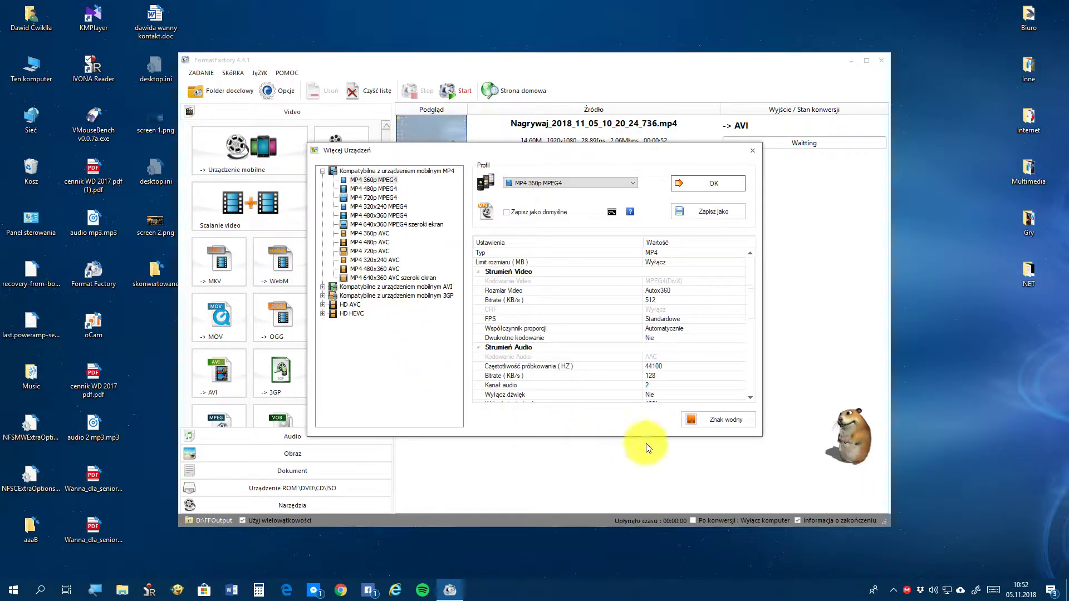
click(753, 150)
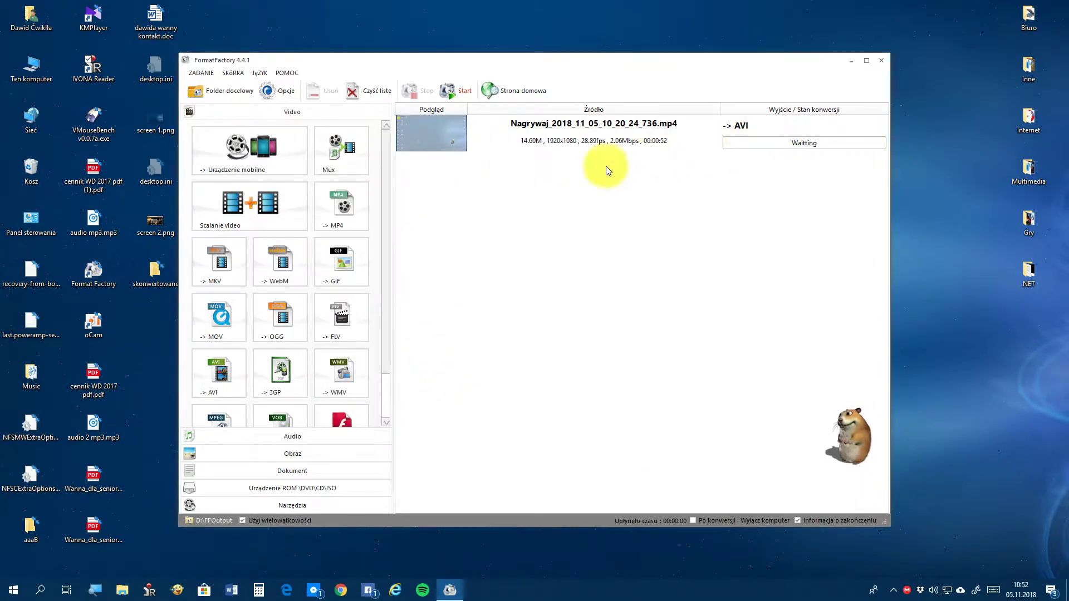
Step: Inspect the output format choices and video settings of the Mux tool, keeping MP4 and DIVX Wysoka jakość i rozmiar
click(365, 165)
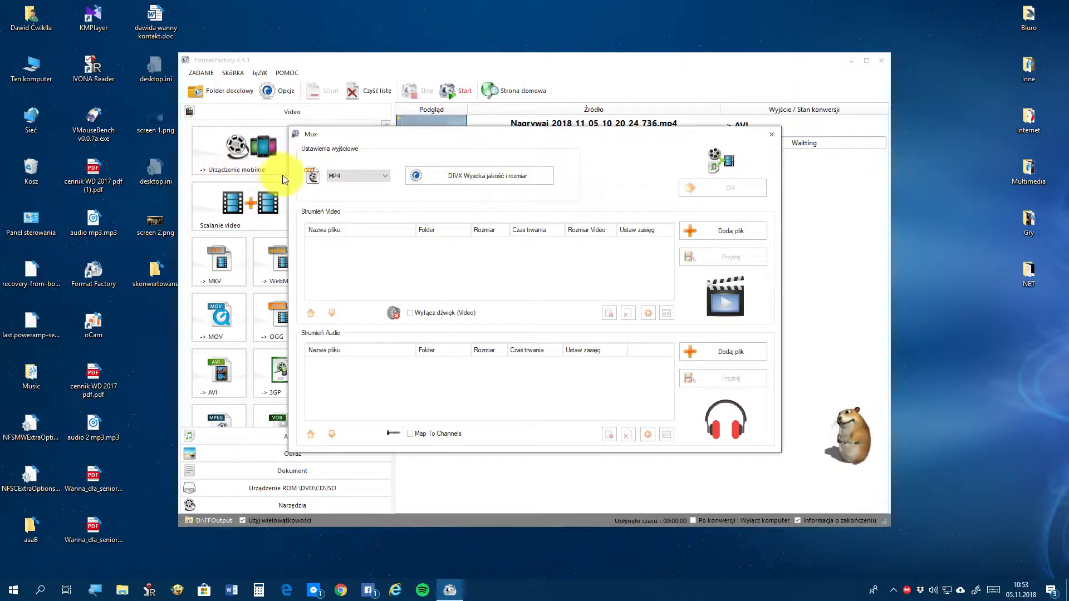
click(370, 175)
click(370, 176)
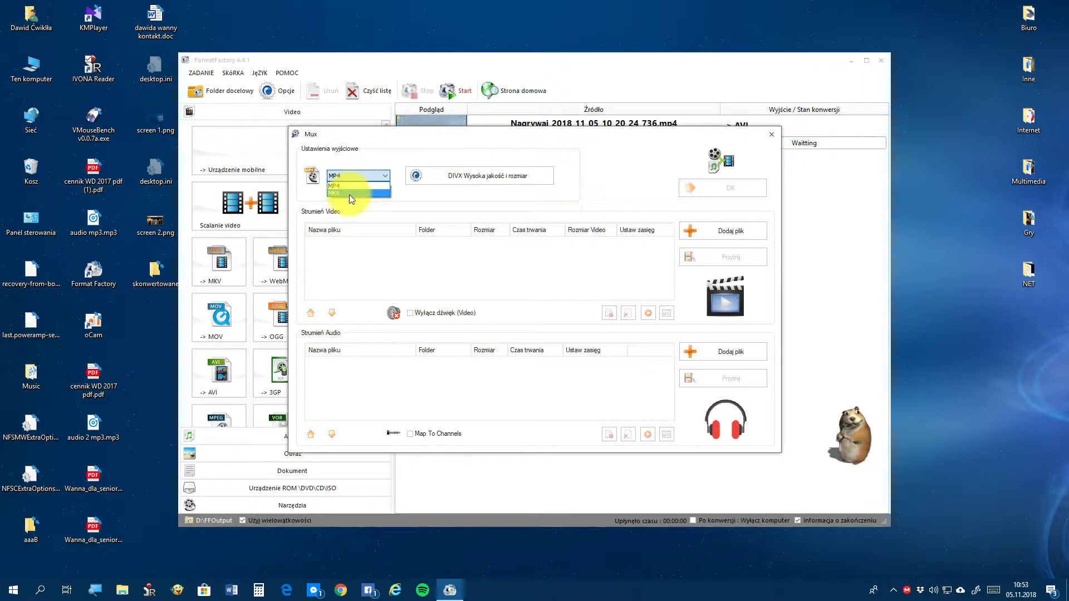
click(350, 185)
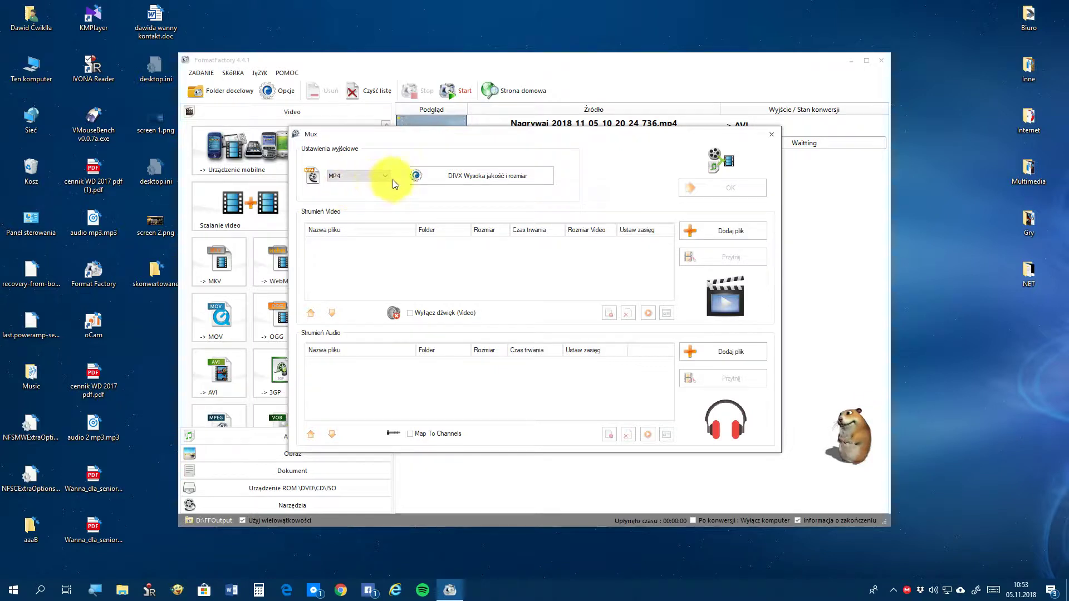
click(508, 169)
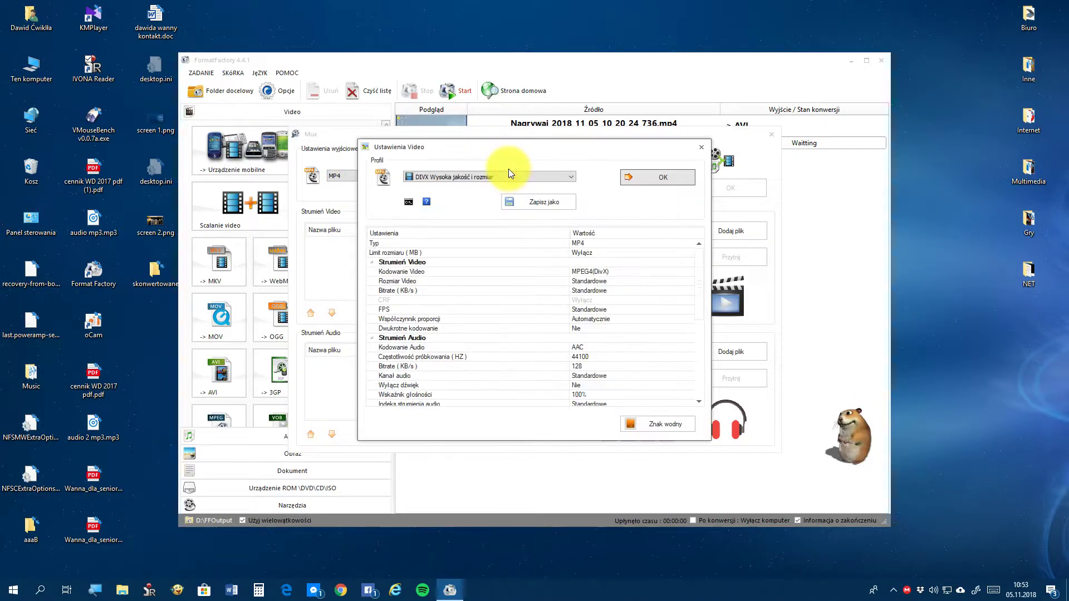
click(700, 146)
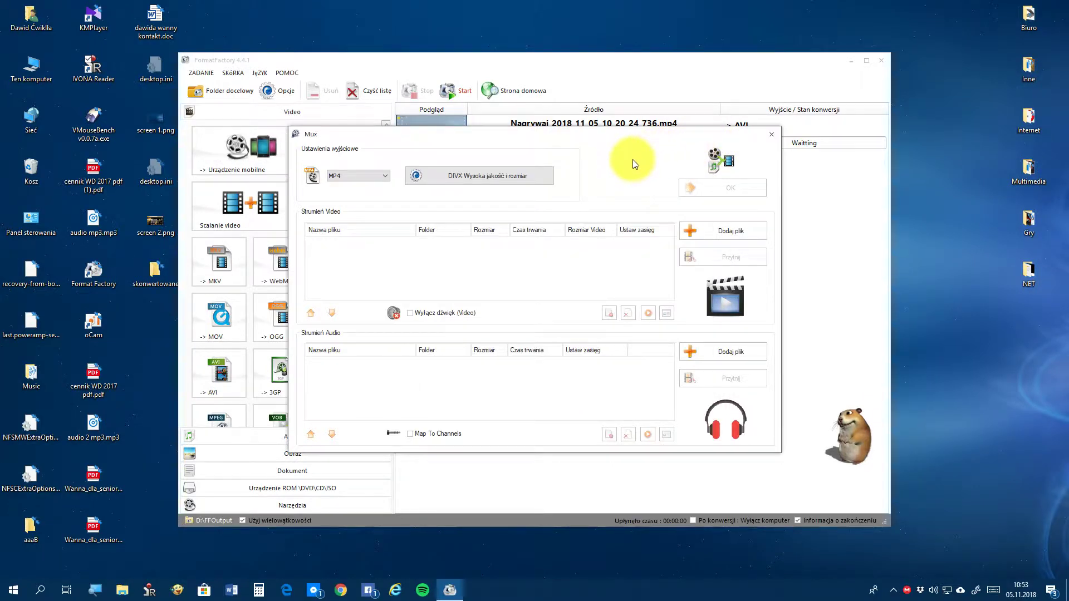
Step: Enable Wyłącz dźwięk (Video) in Mux and browse for a video stream file, closing the tool without adding one
click(422, 316)
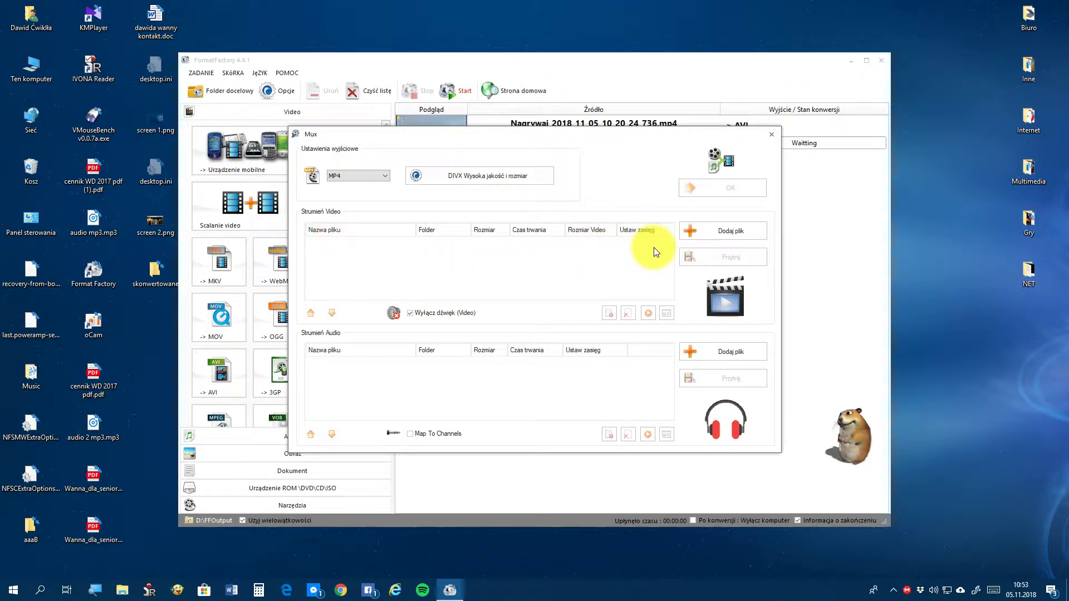
click(702, 229)
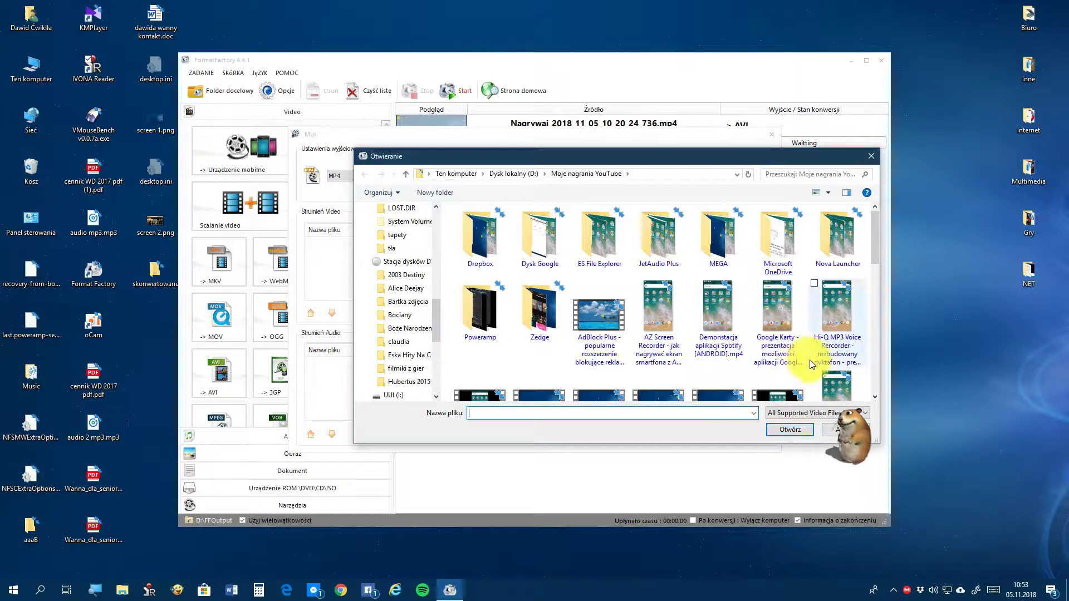
scroll(811, 360, down, 1)
scroll(810, 359, down, 1)
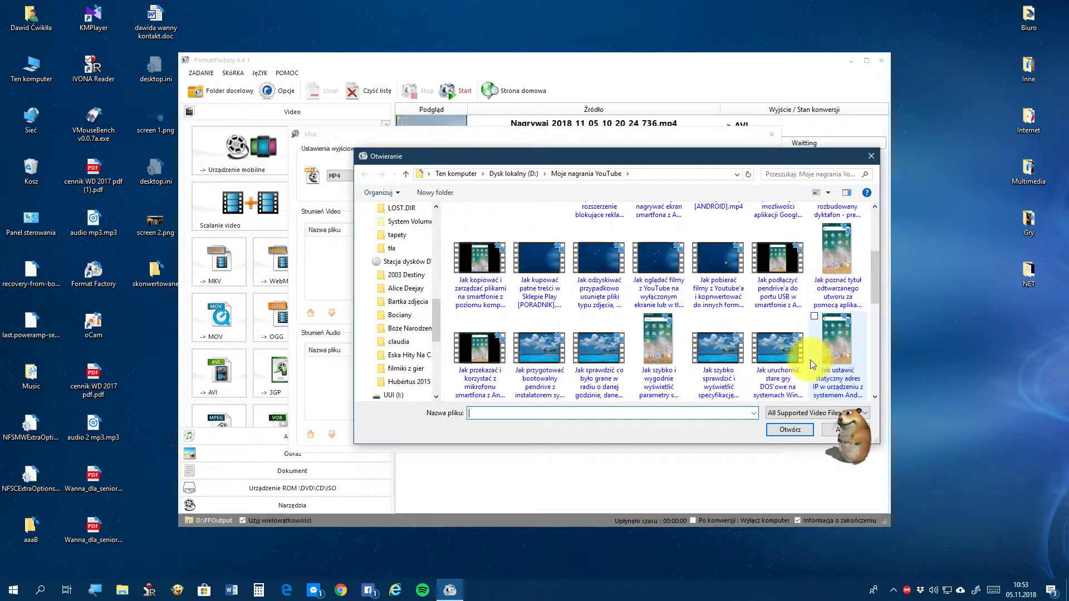
click(834, 430)
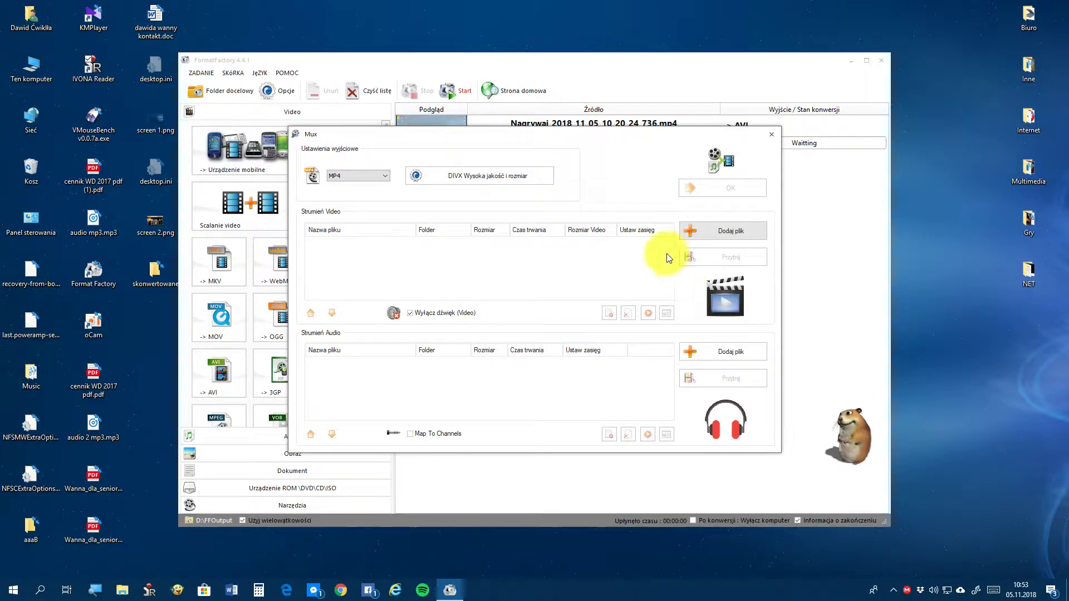
click(773, 135)
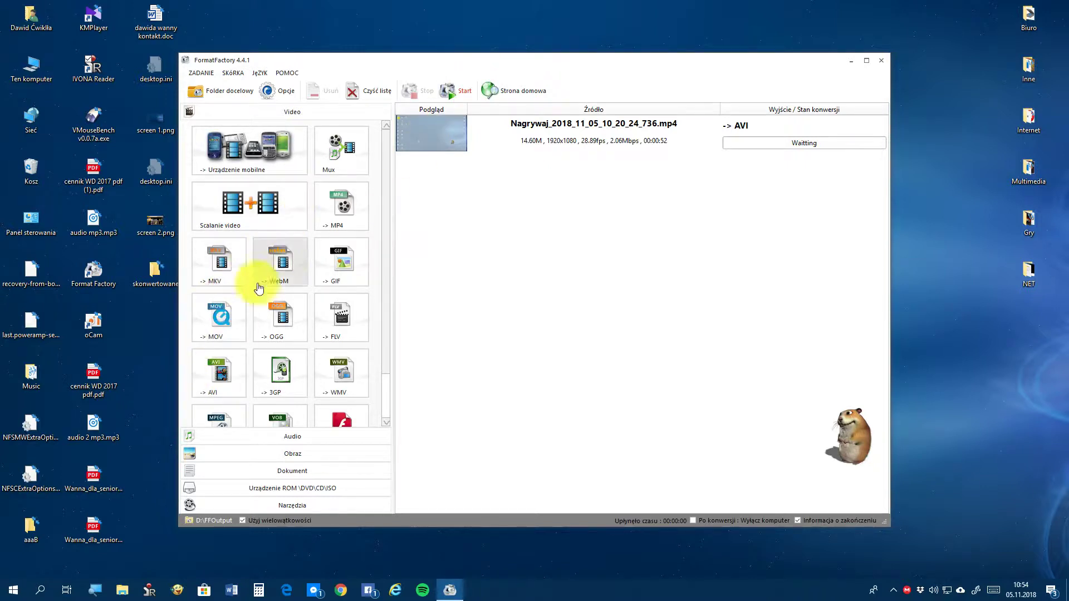
Step: Glance at the image conversion formats, return to the video formats and start the queued AVI conversion
click(308, 454)
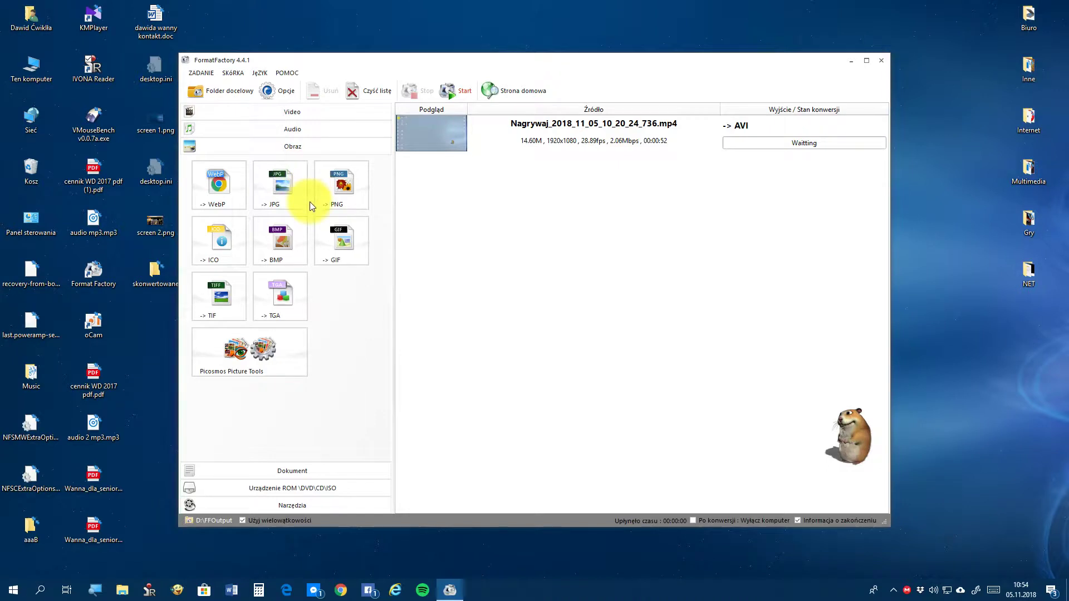
click(319, 113)
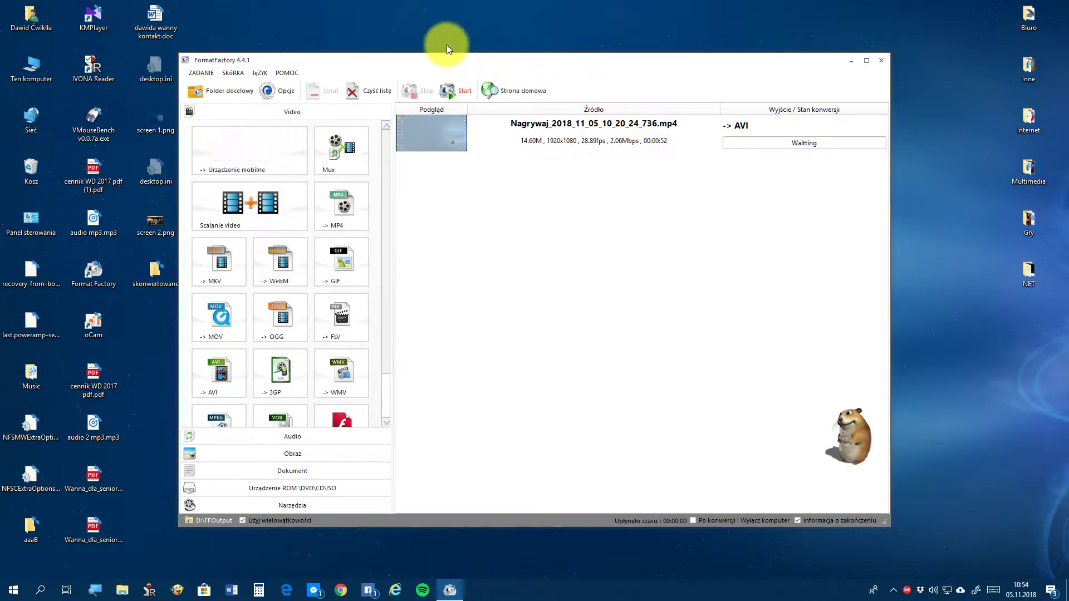
click(453, 89)
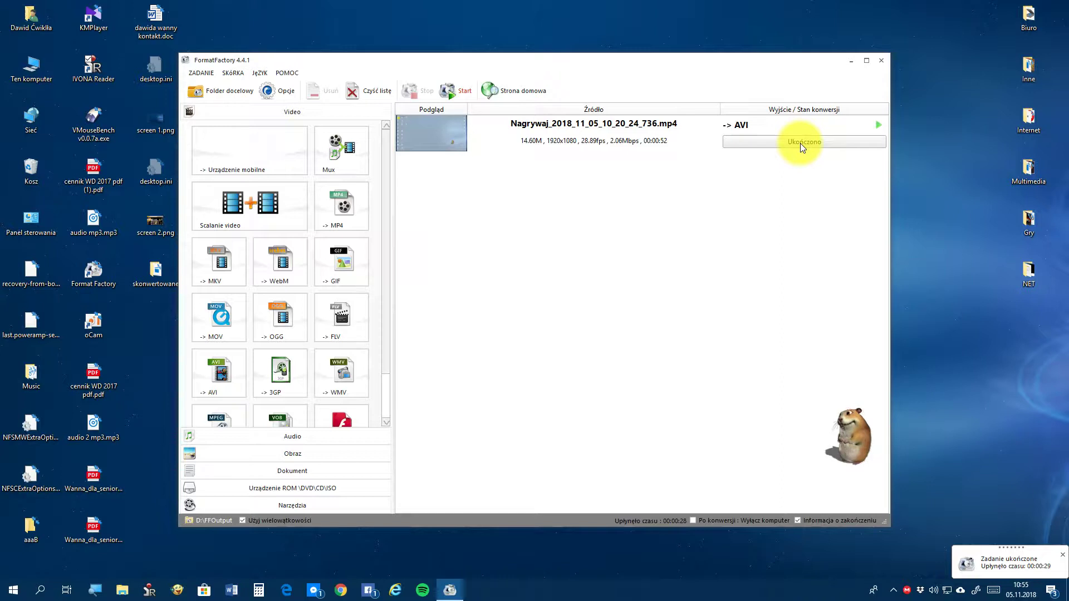
Step: Open the skonwertowane folder on the desktop and play the converted AVI file to check it, closing the player
click(850, 63)
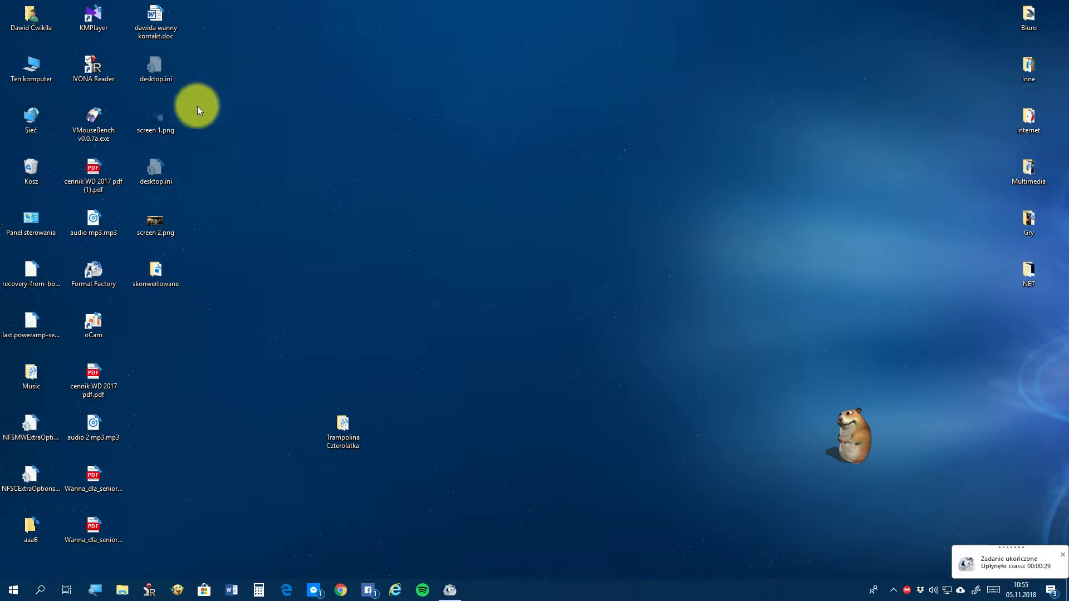
double_click(160, 285)
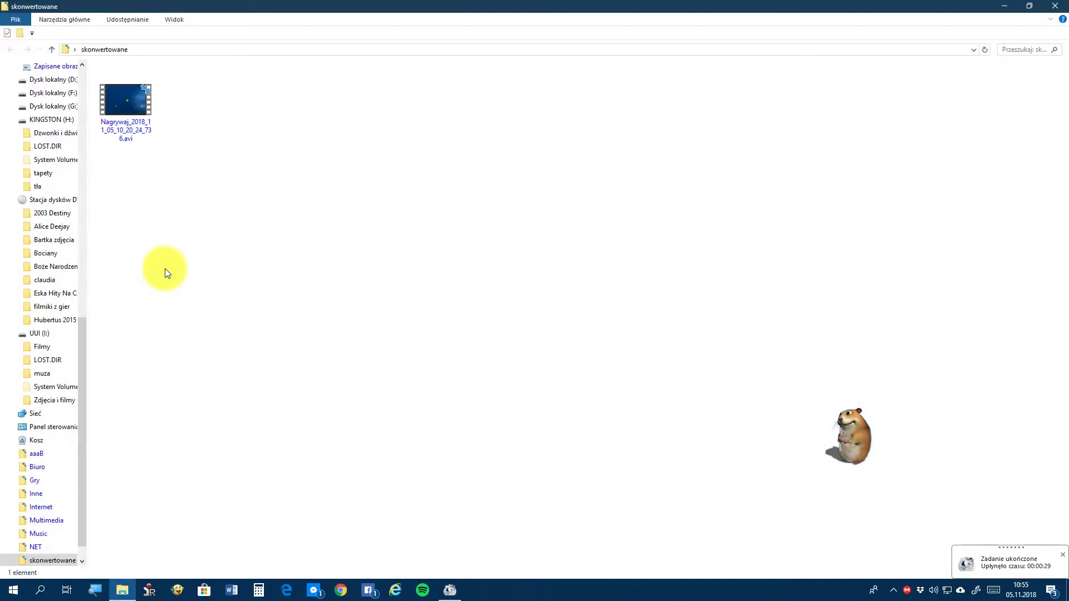
double_click(140, 112)
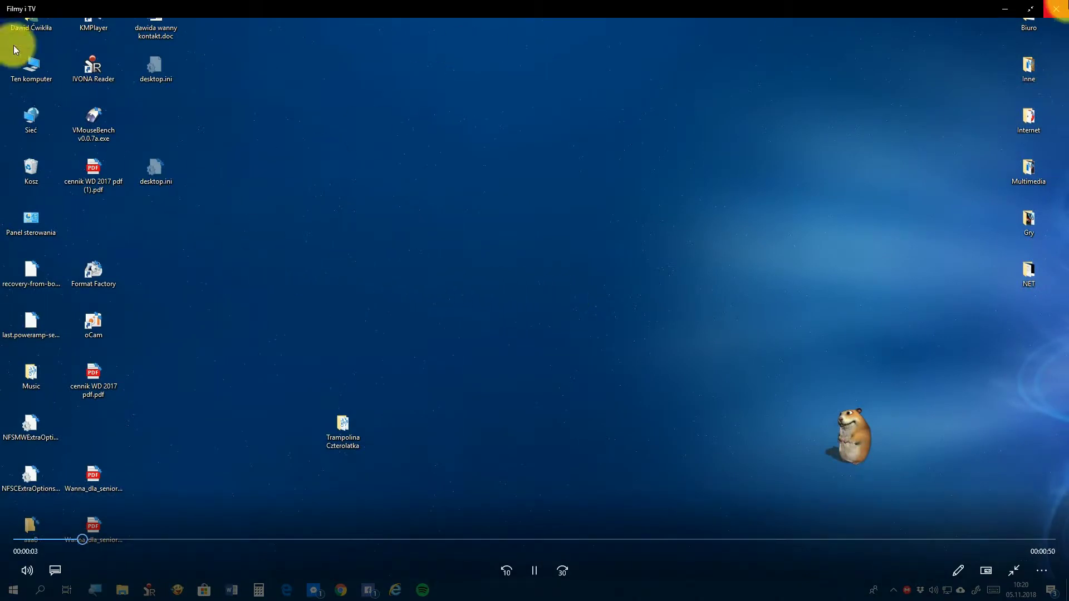
click(1056, 8)
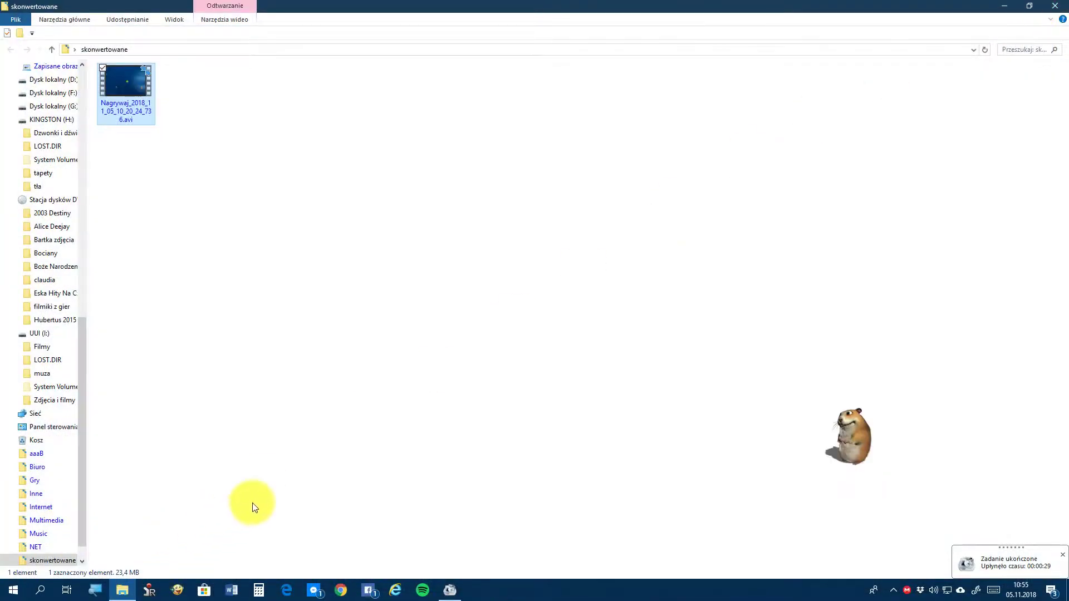
Step: Switch back to FormatFactory and clear the whole task list
click(445, 589)
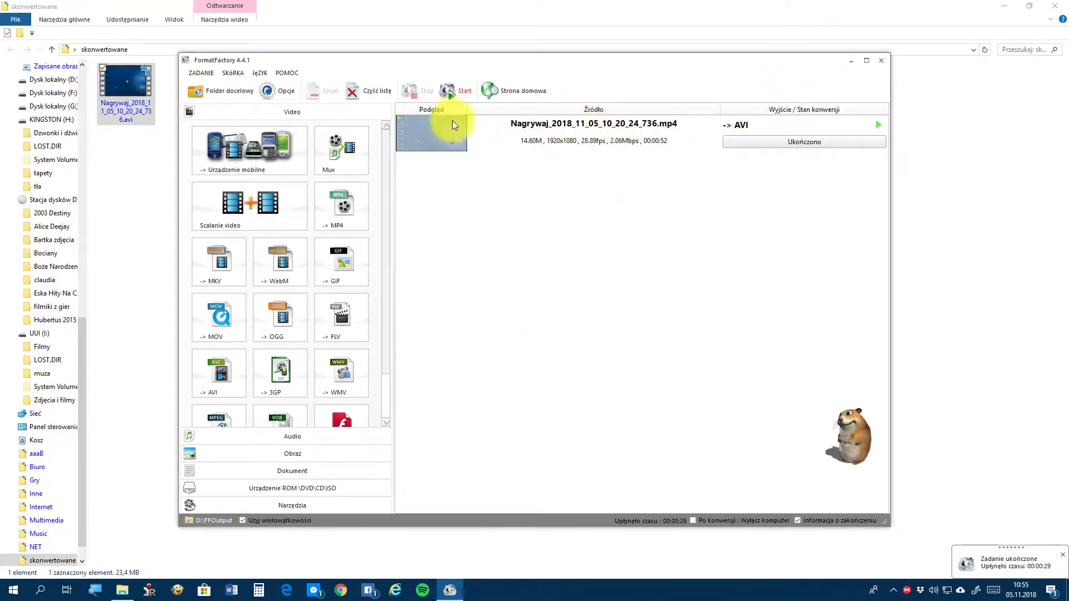
right_click(573, 130)
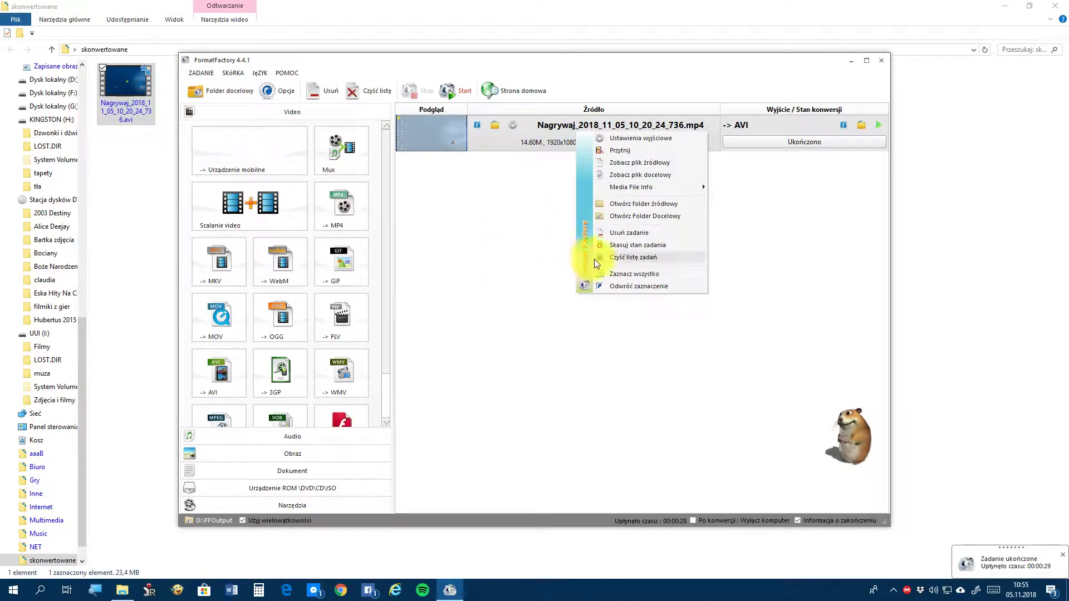
click(609, 257)
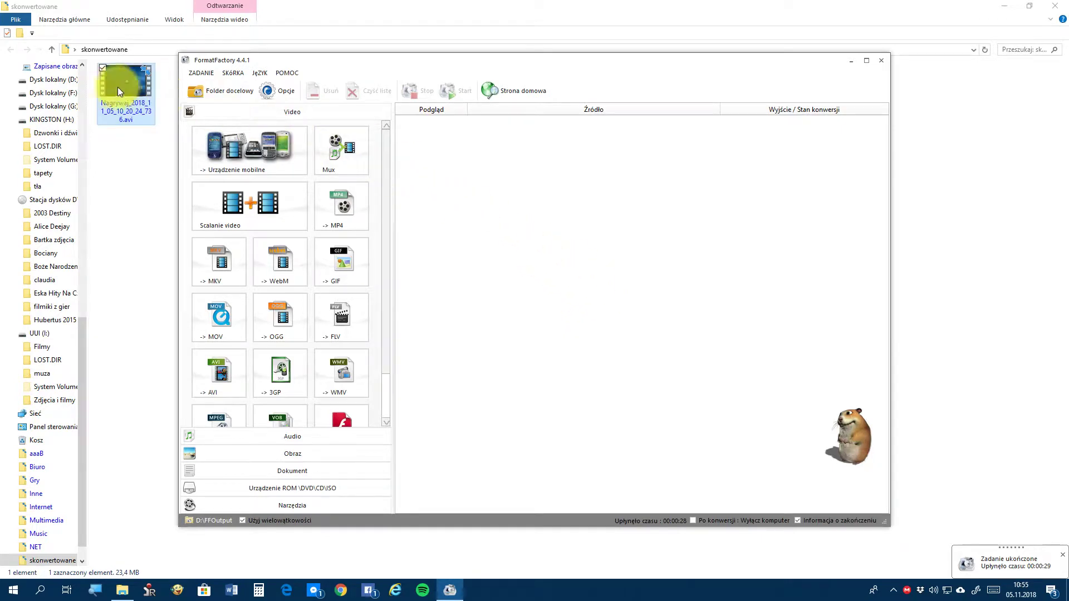
Step: Show the audio conversion formats and glance at the Własne audio converter, closing it without adding files
click(284, 437)
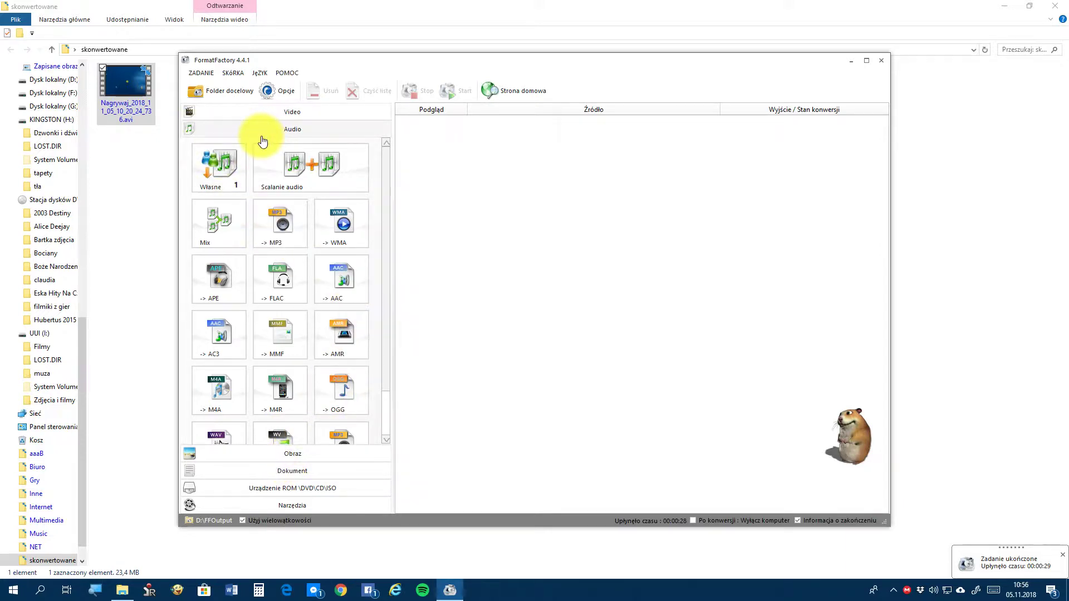
click(231, 192)
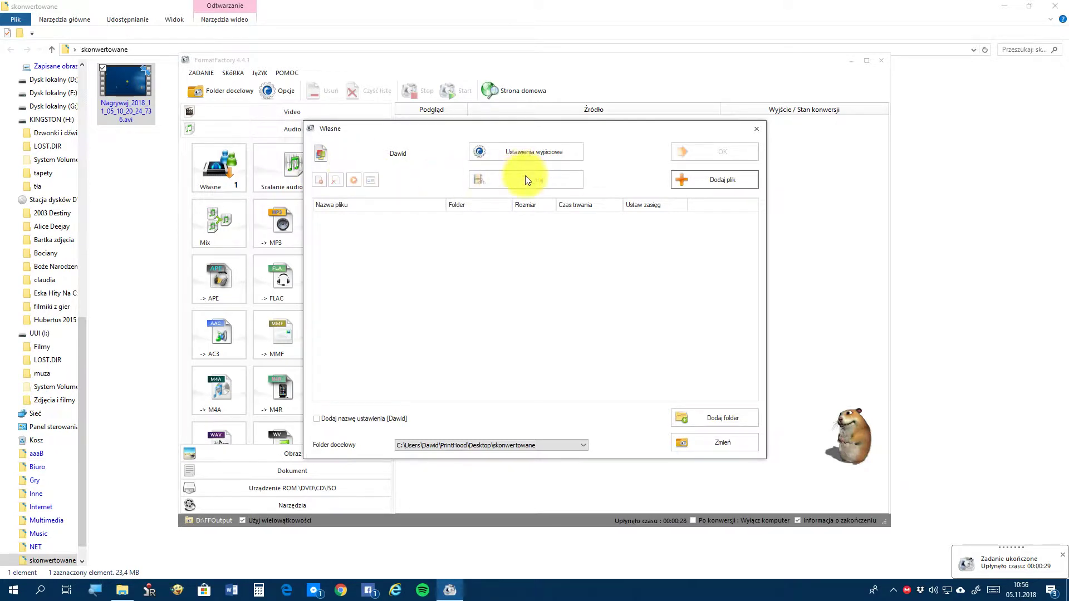
click(756, 131)
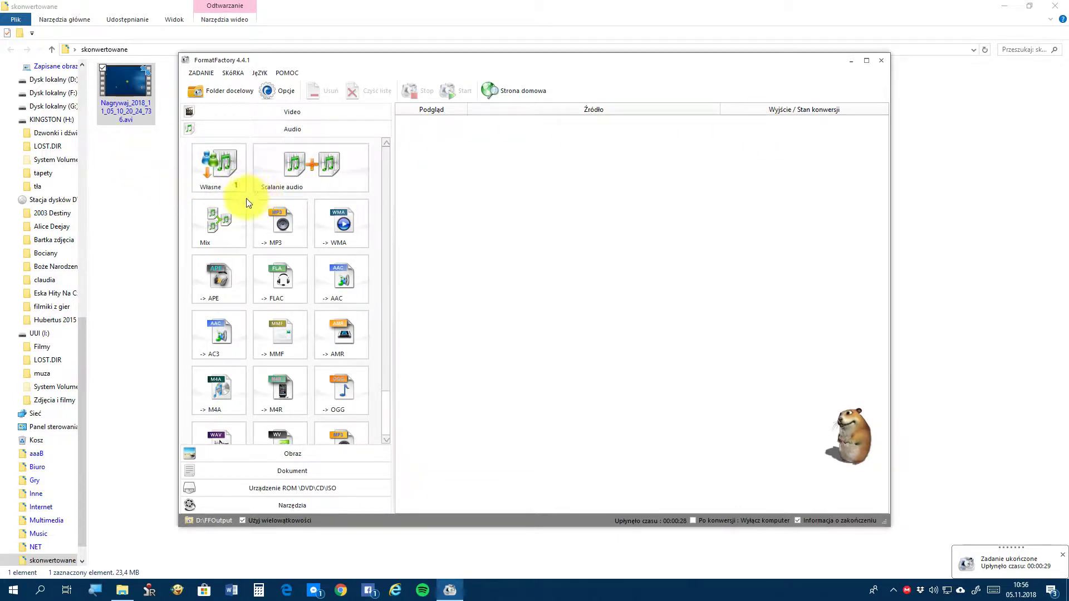
Step: Open Scalanie audio, browse for a source file without adding one, and look through the available output formats
click(294, 183)
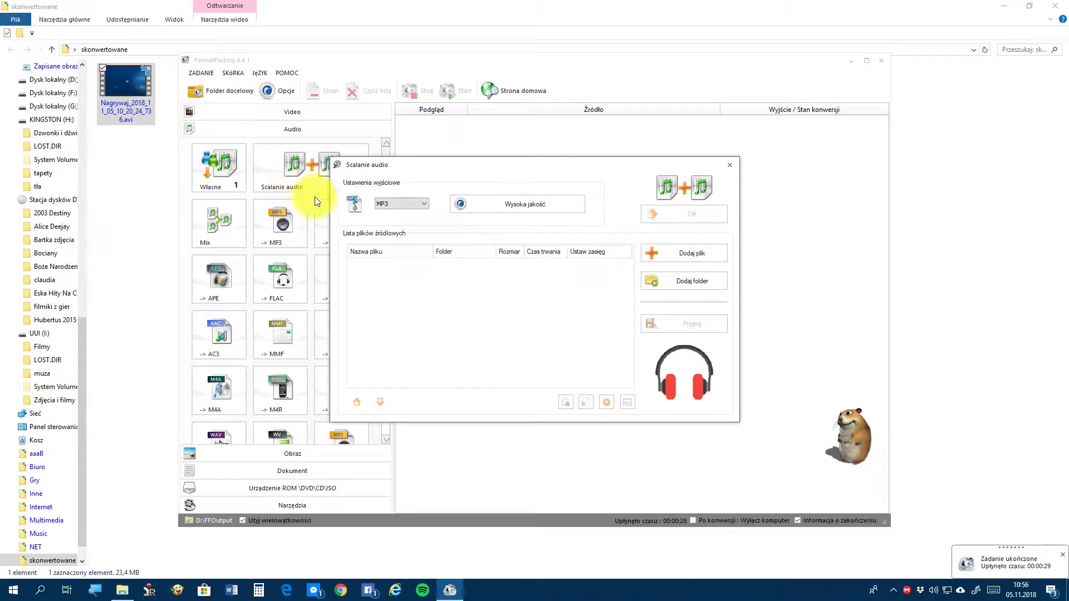
click(683, 255)
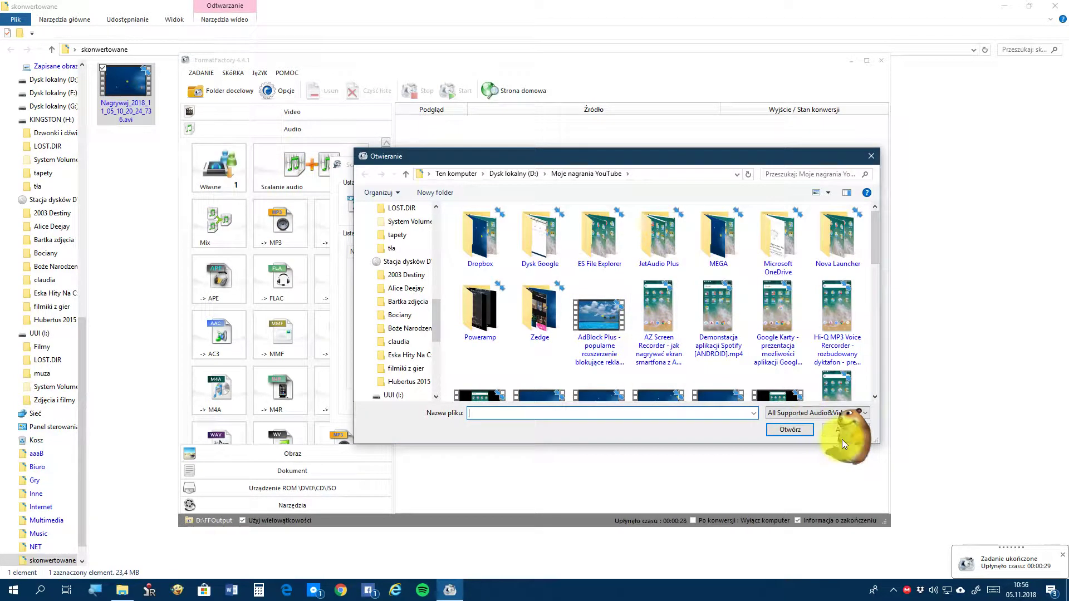
click(820, 436)
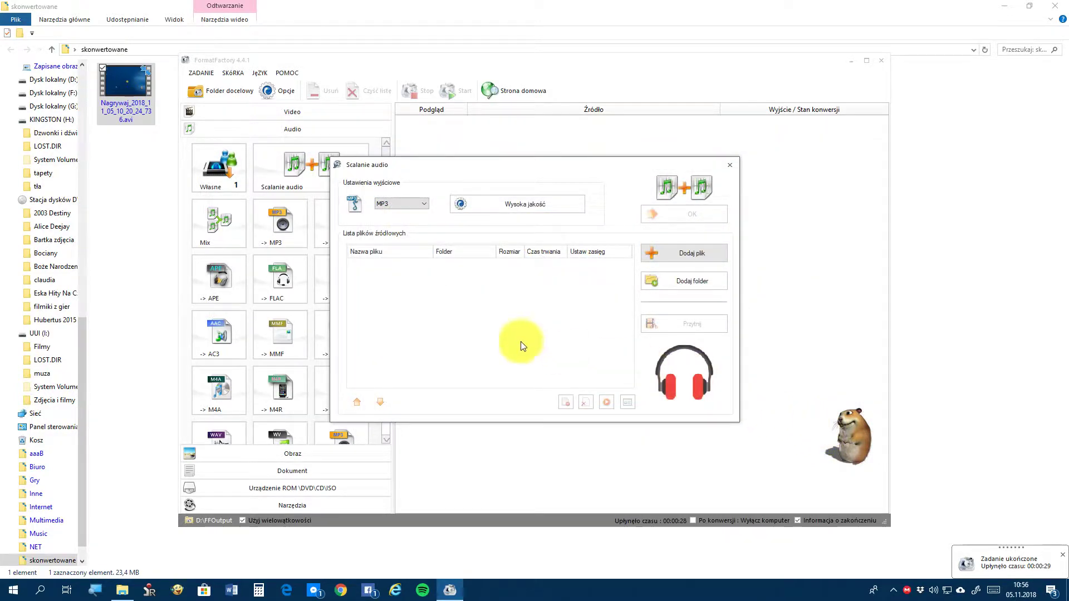
click(400, 203)
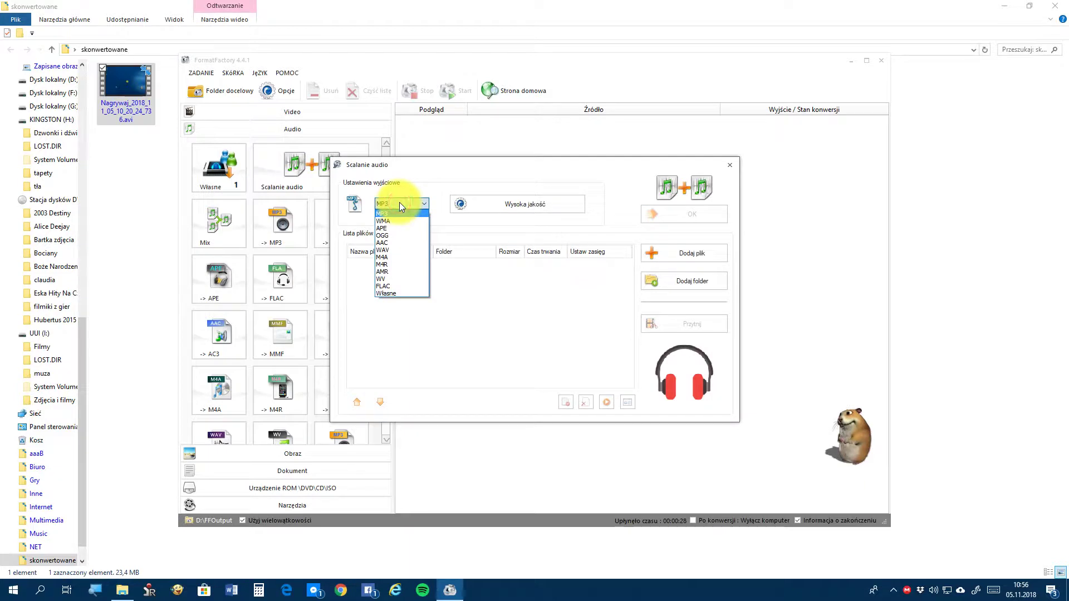
click(399, 204)
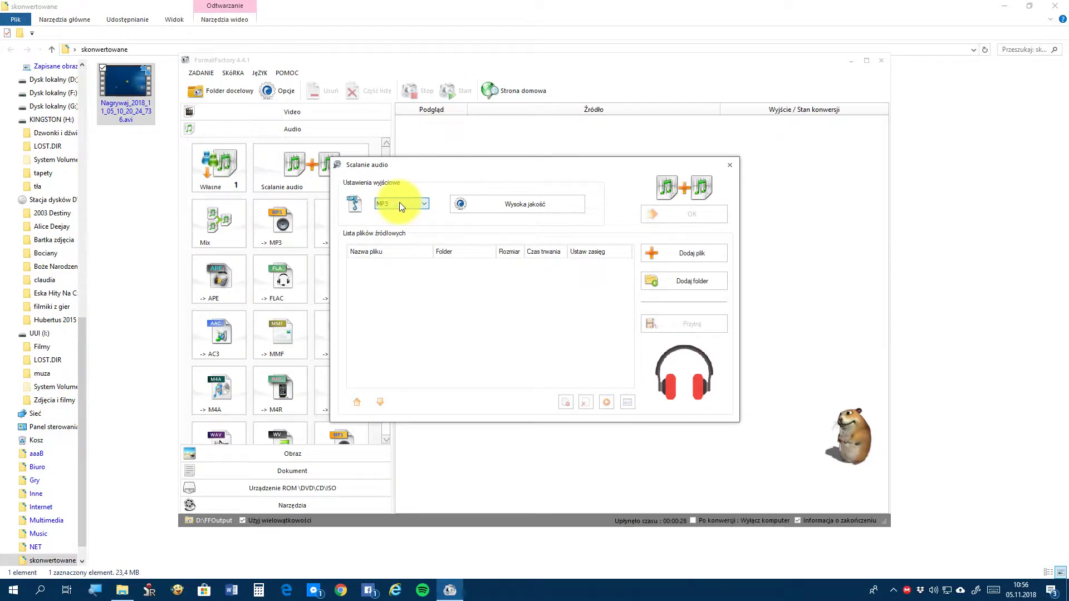
Step: Examine the MP3 quality profiles in the audio merger's output settings and close the settings without changes
click(510, 206)
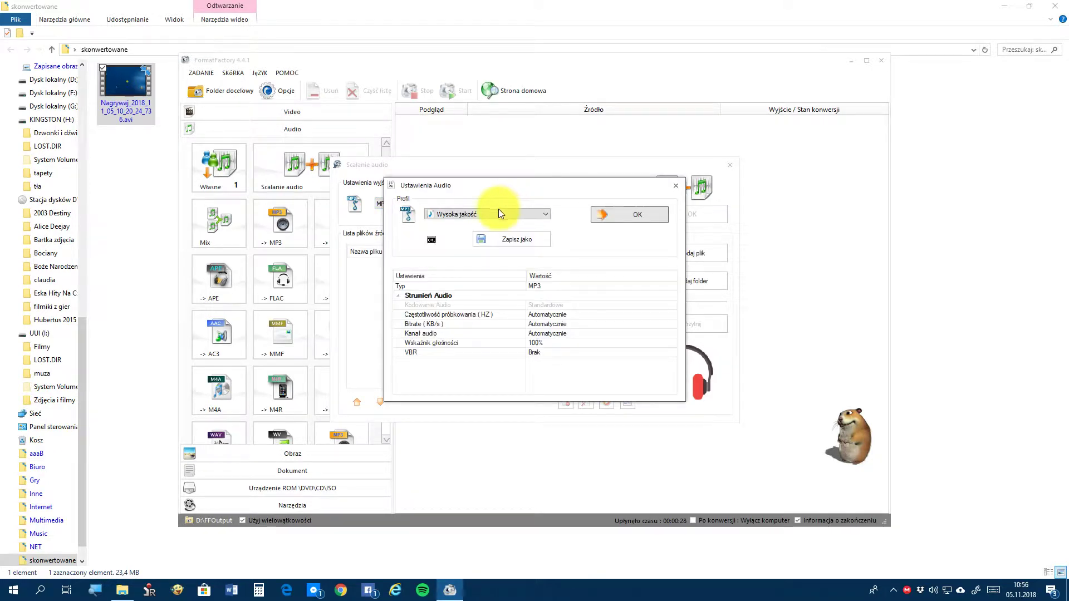
click(471, 215)
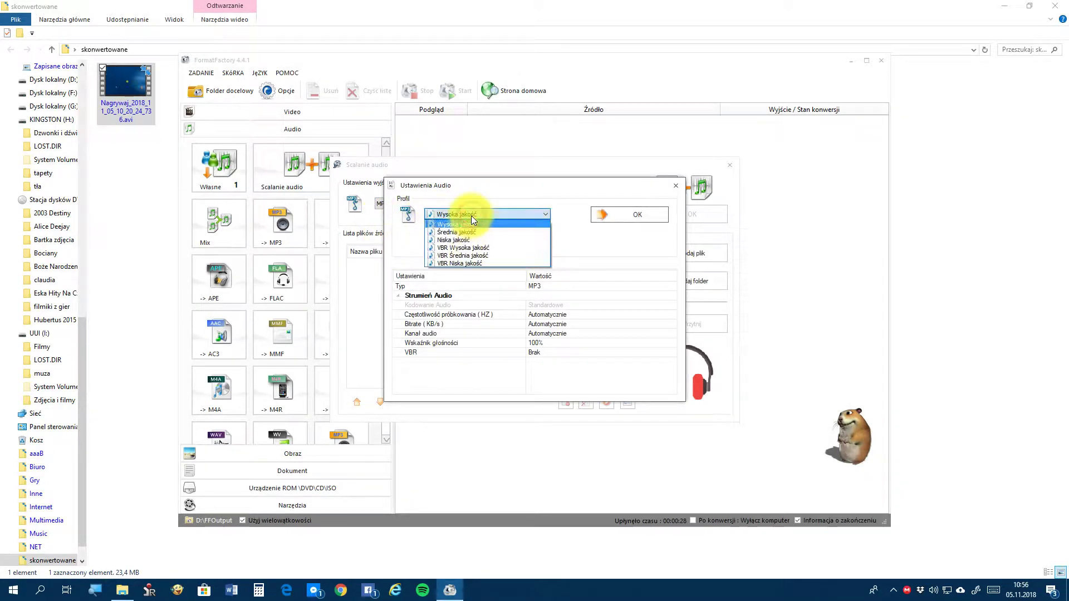
click(471, 215)
click(471, 216)
click(471, 216)
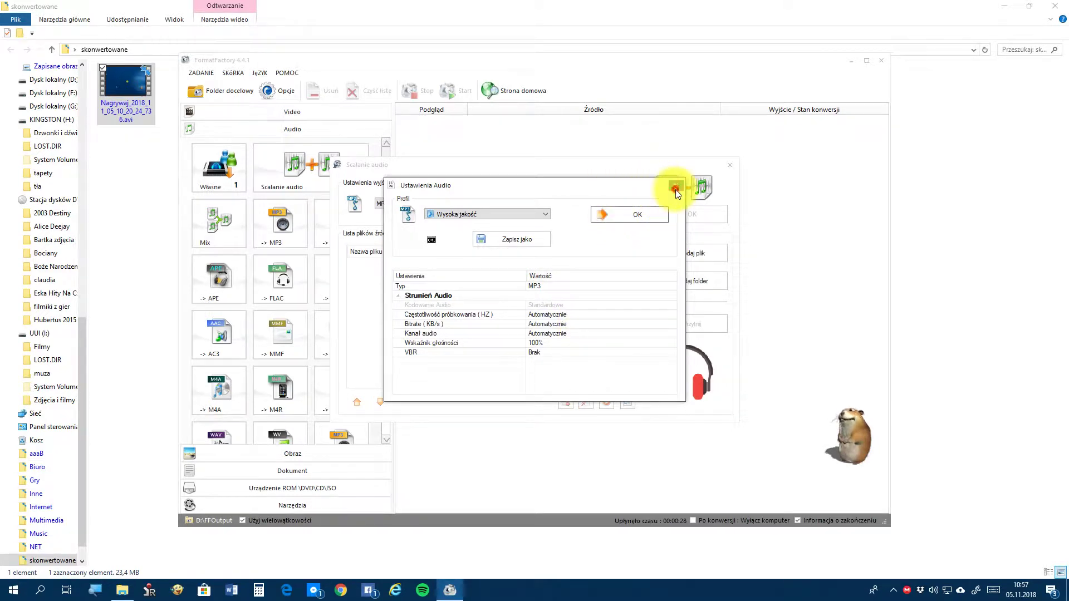
click(676, 188)
Step: Switch the merge output format to APE, review its audio settings and close Scalanie audio
click(406, 204)
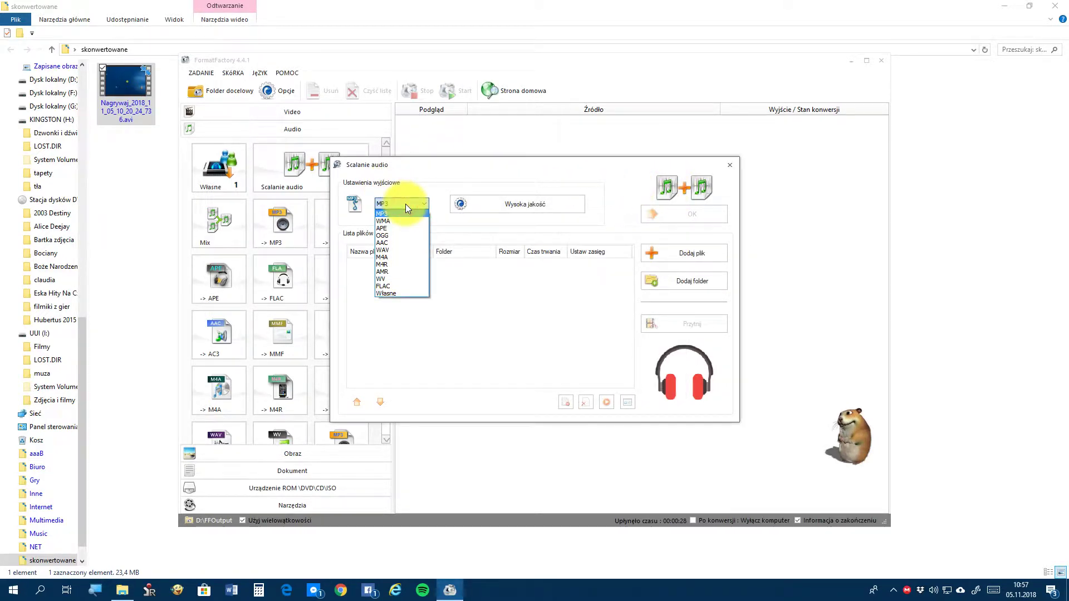
click(400, 229)
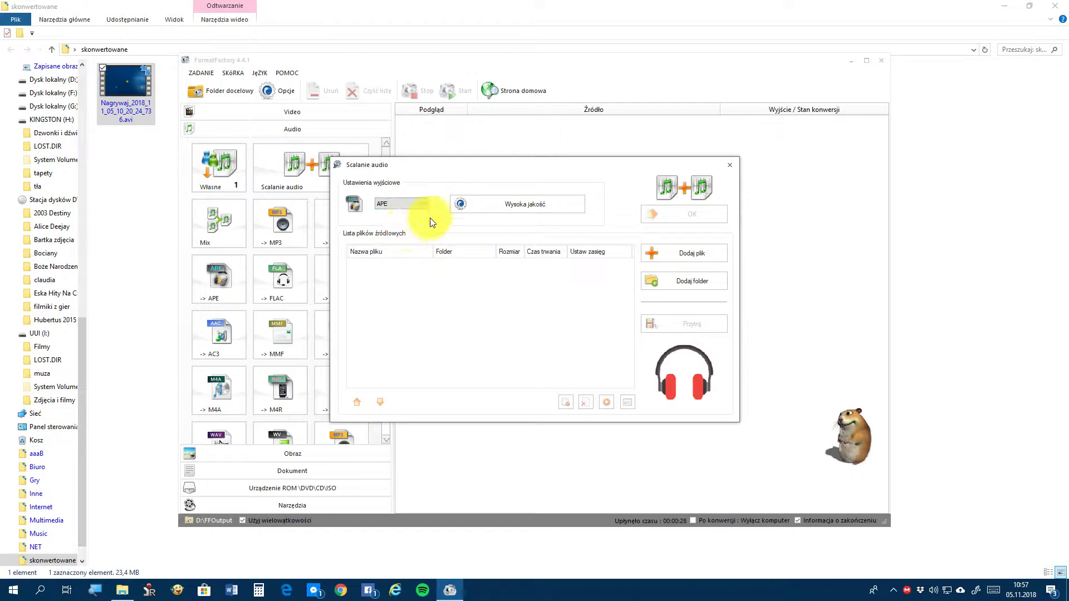
click(499, 204)
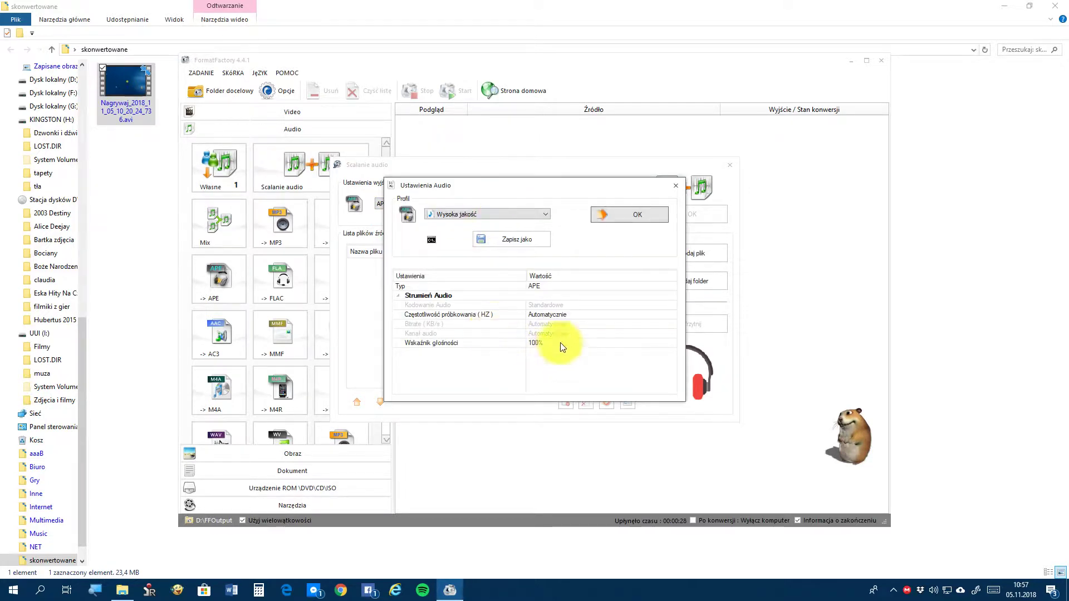
click(616, 219)
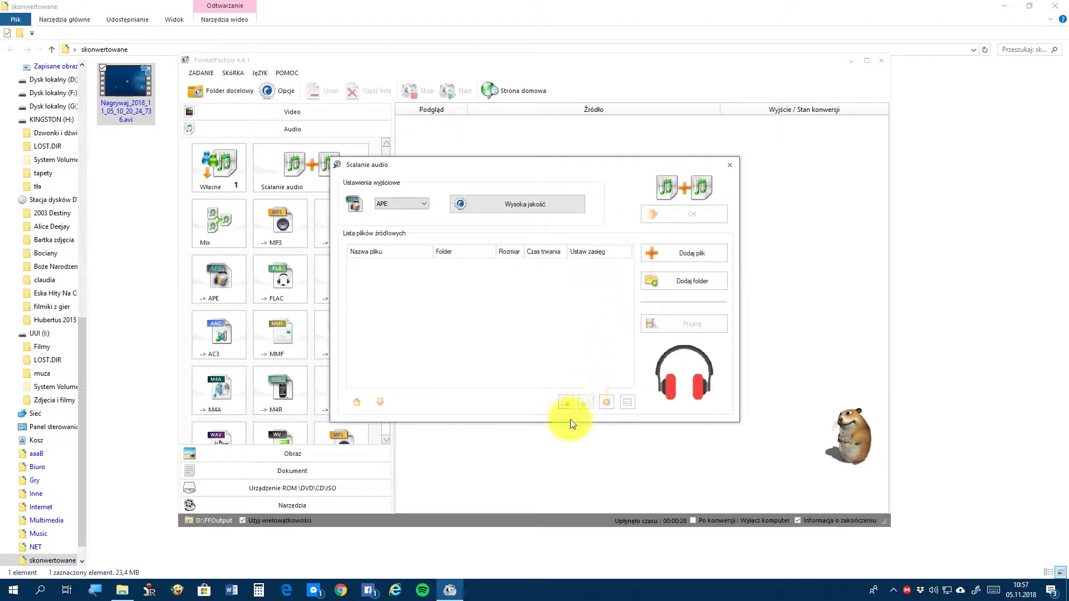
click(730, 167)
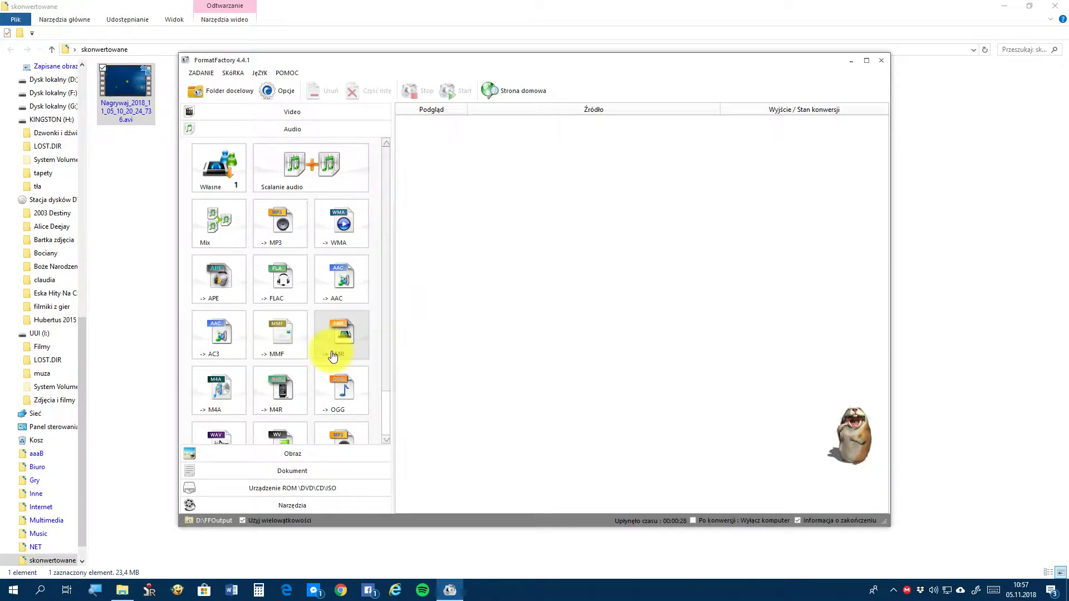
Step: Choose conversion to WMA from the audio formats and add audio mp3.mp3 from the desktop (Pulpit)
scroll(333, 357, down, 1)
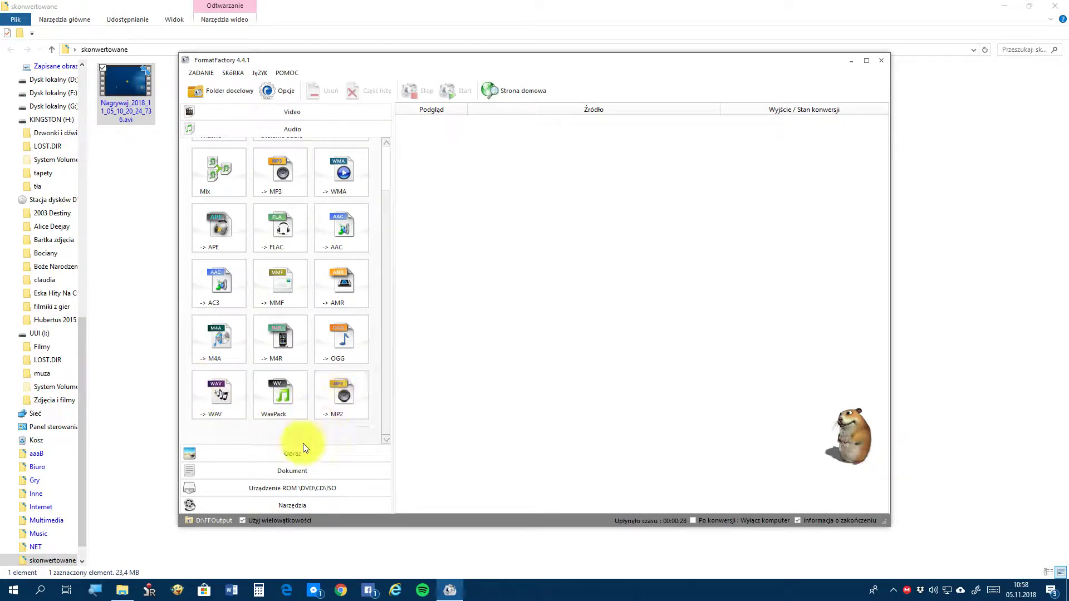
scroll(357, 393, up, 1)
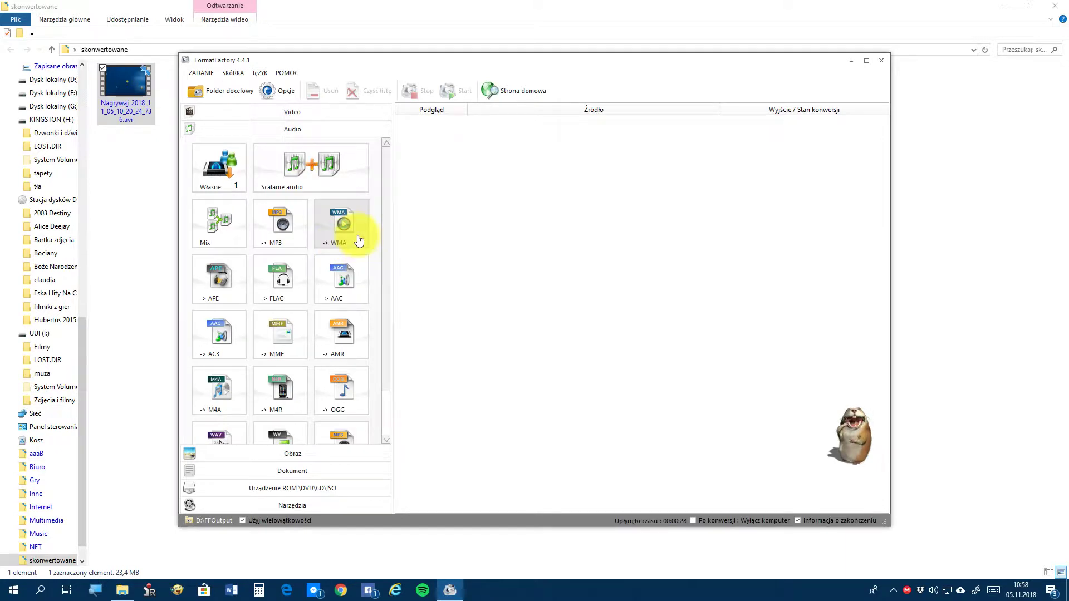
scroll(312, 309, down, 1)
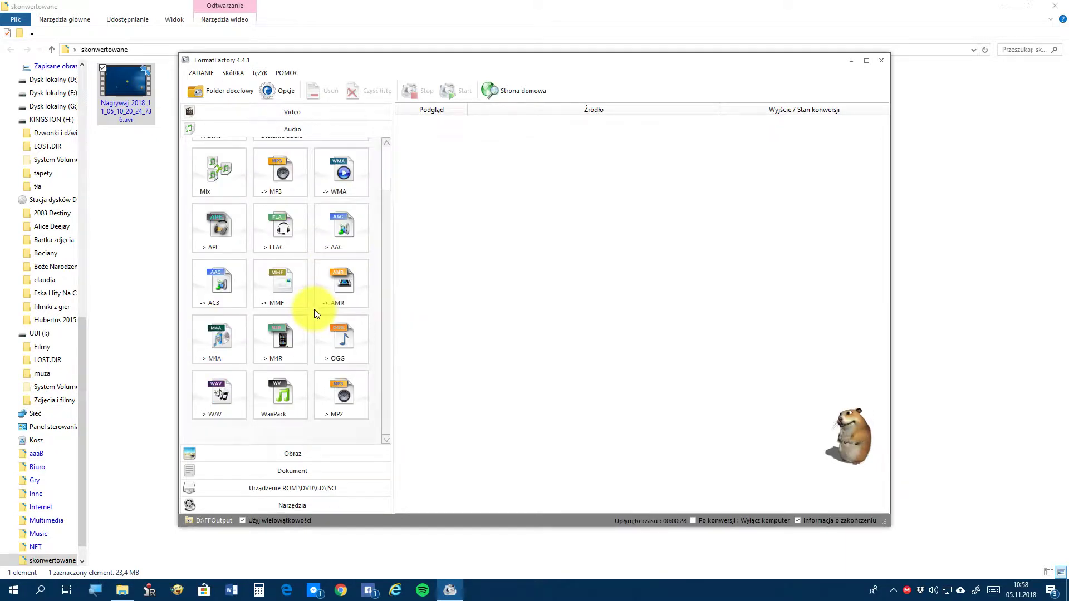
scroll(314, 309, up, 1)
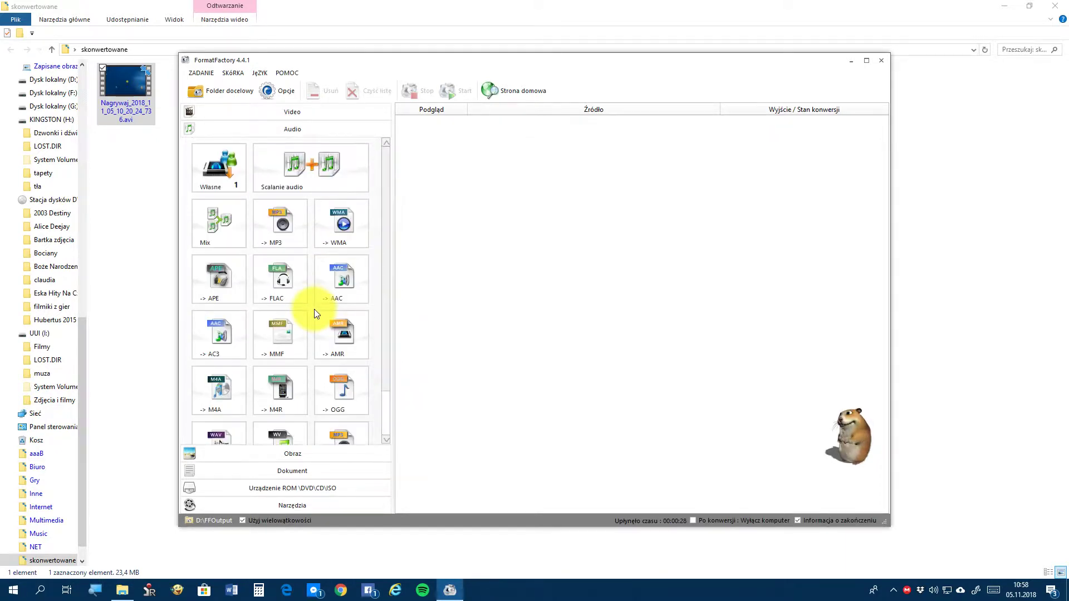
click(330, 247)
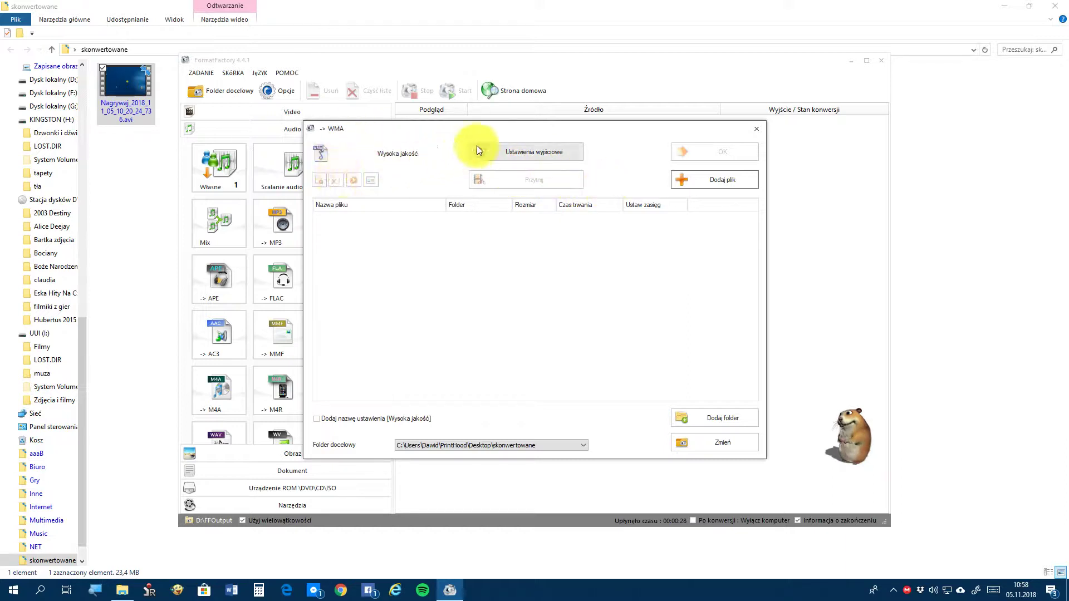
click(744, 179)
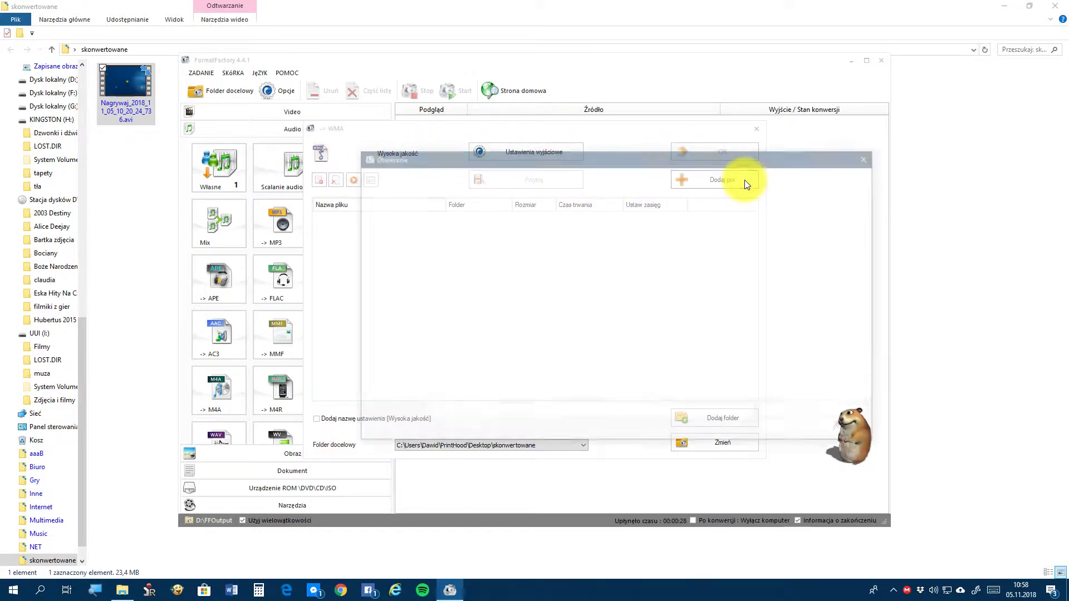
scroll(419, 277, up, 10)
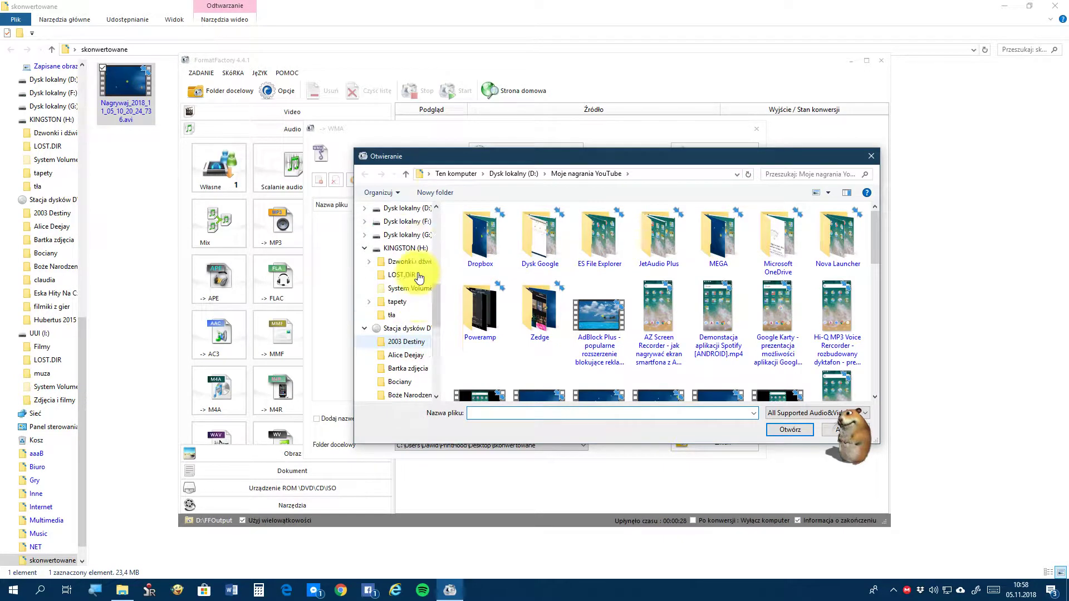
scroll(419, 276, up, 3)
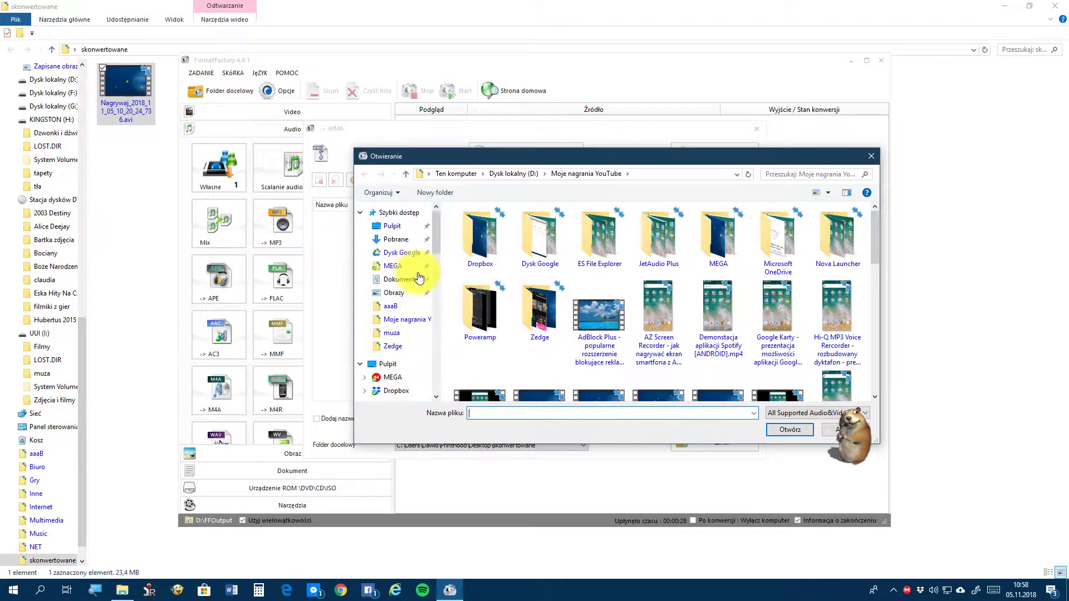
click(388, 227)
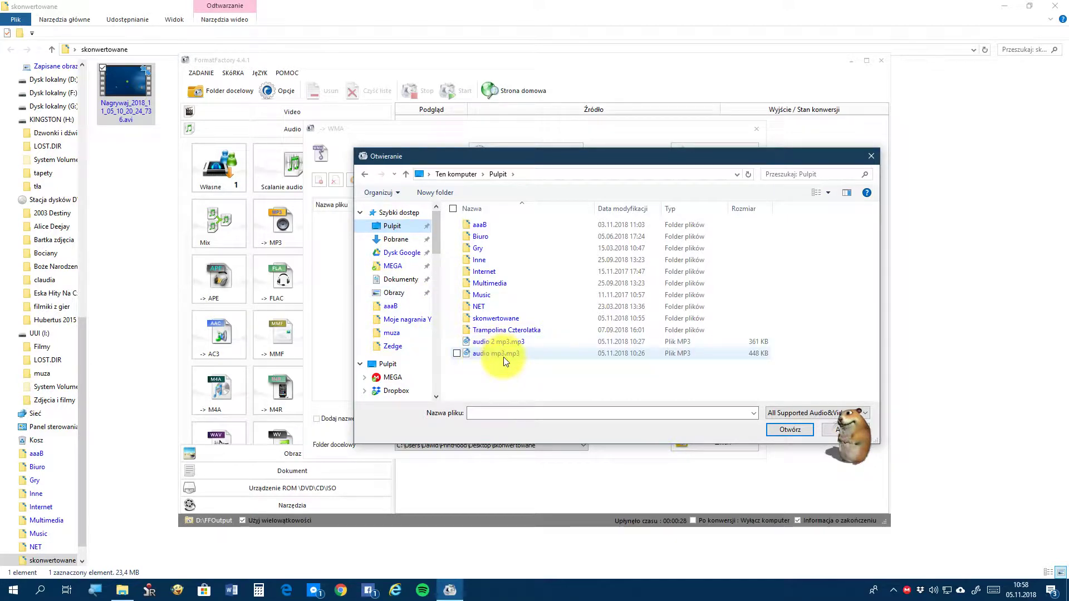
mouse_move(505, 361)
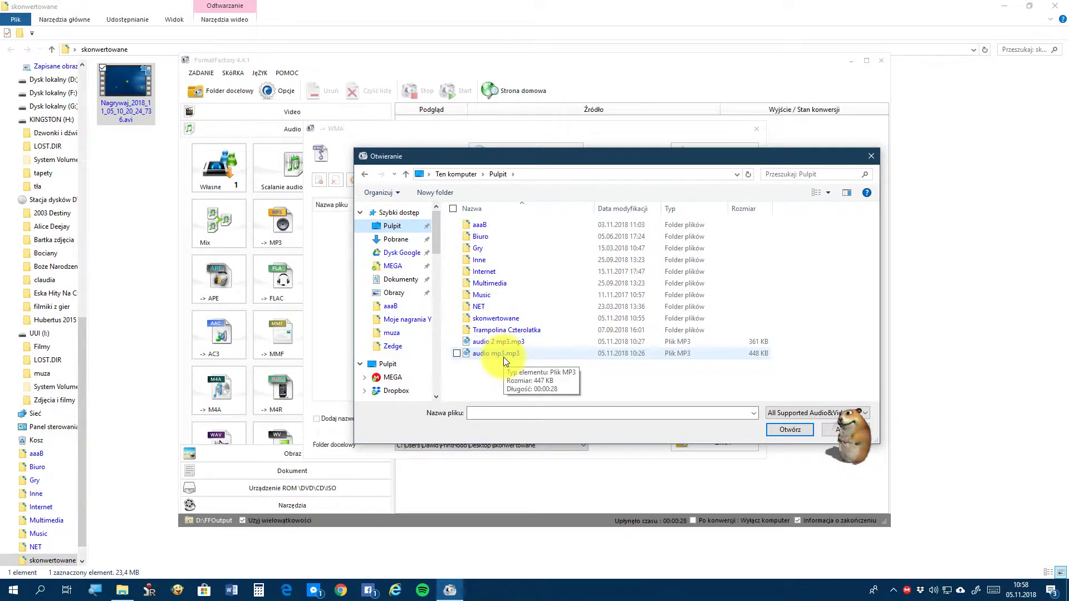
double_click(503, 357)
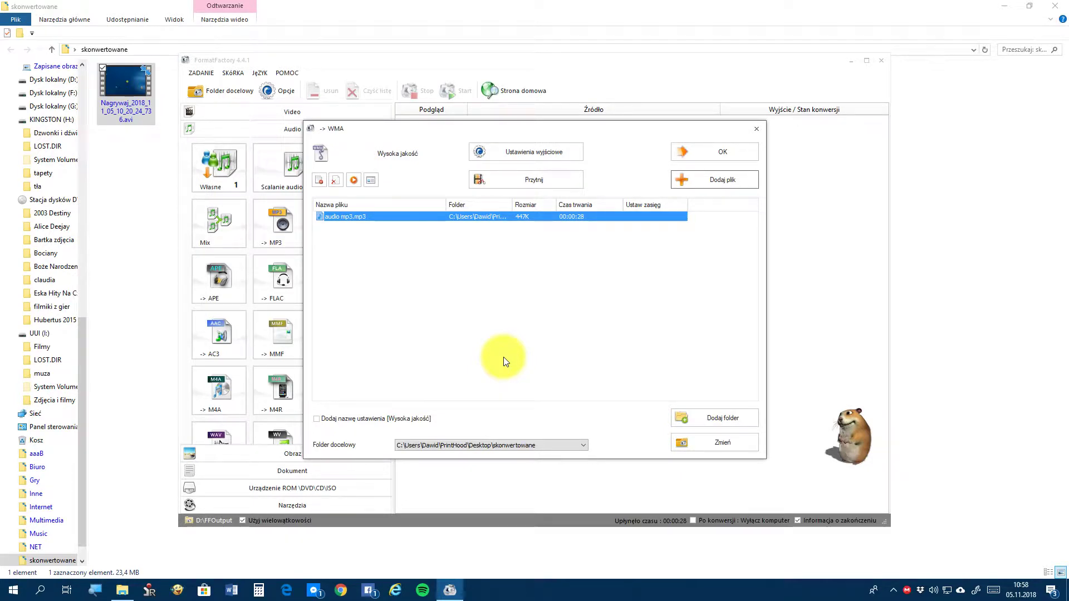
Step: Inspect the trimming, add-folder and destination-folder dialogs of the WMA conversion, closing each without changes
click(526, 174)
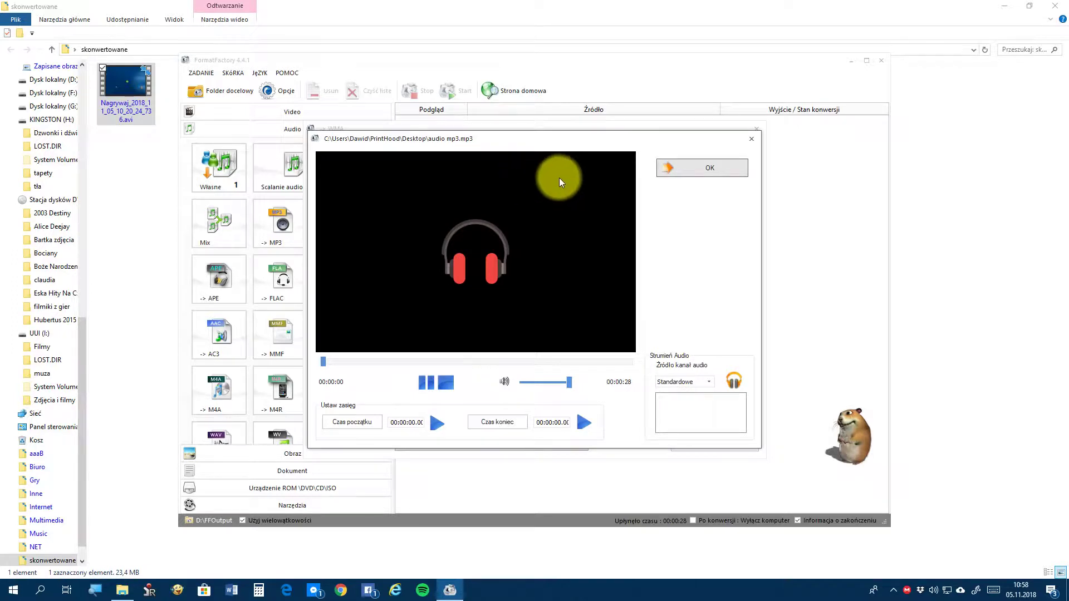
click(751, 139)
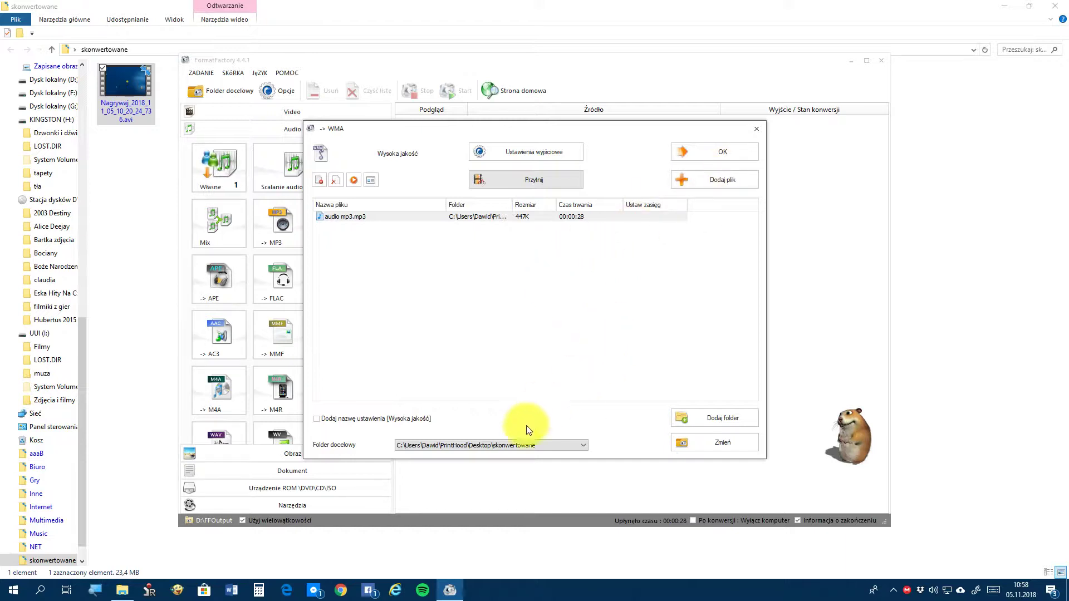
click(743, 416)
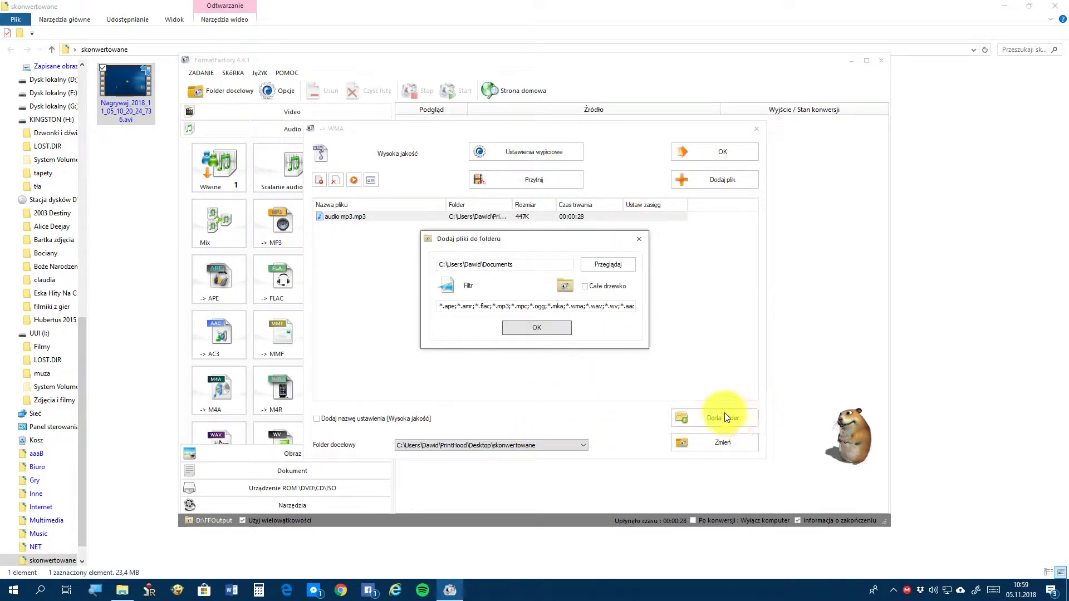
click(639, 239)
click(696, 443)
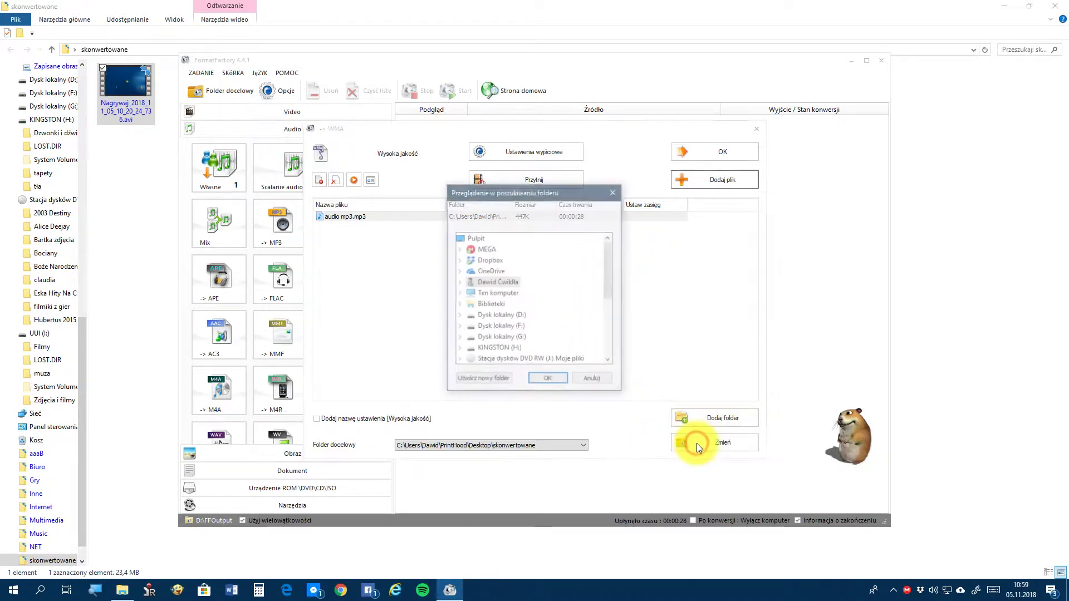
click(586, 380)
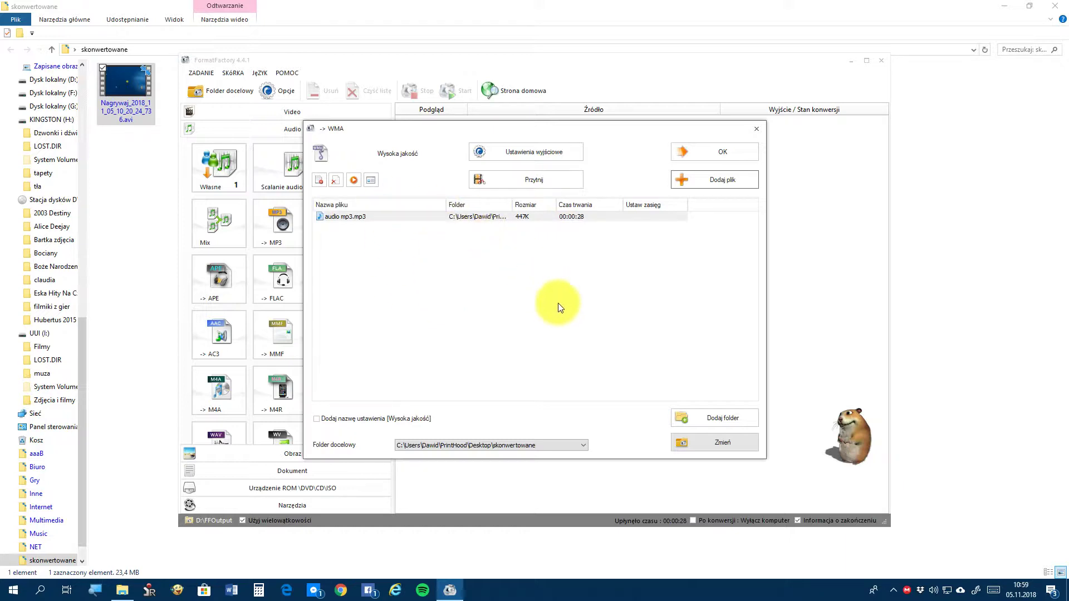
Step: Open the WMA output settings, keep the Wysoka jakość profile and set the sampling frequency to 44100 Hz
click(539, 158)
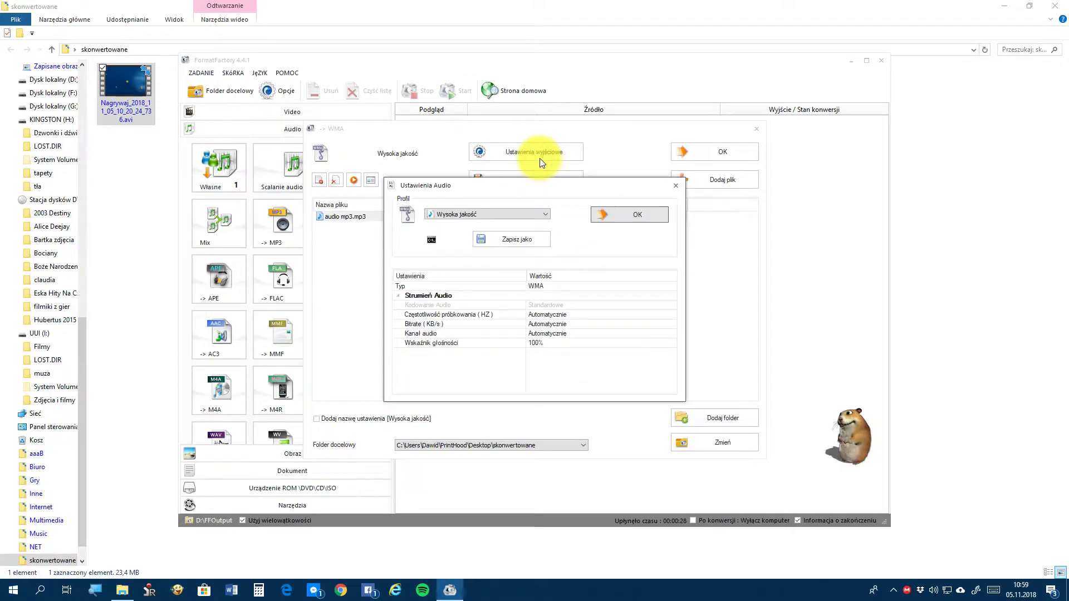
click(470, 216)
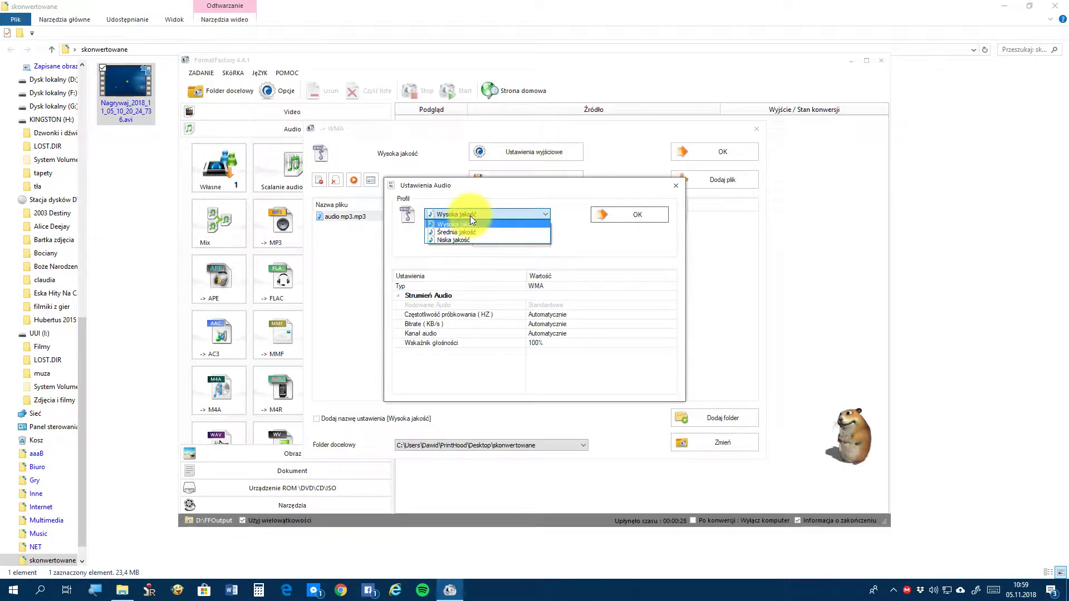
click(470, 215)
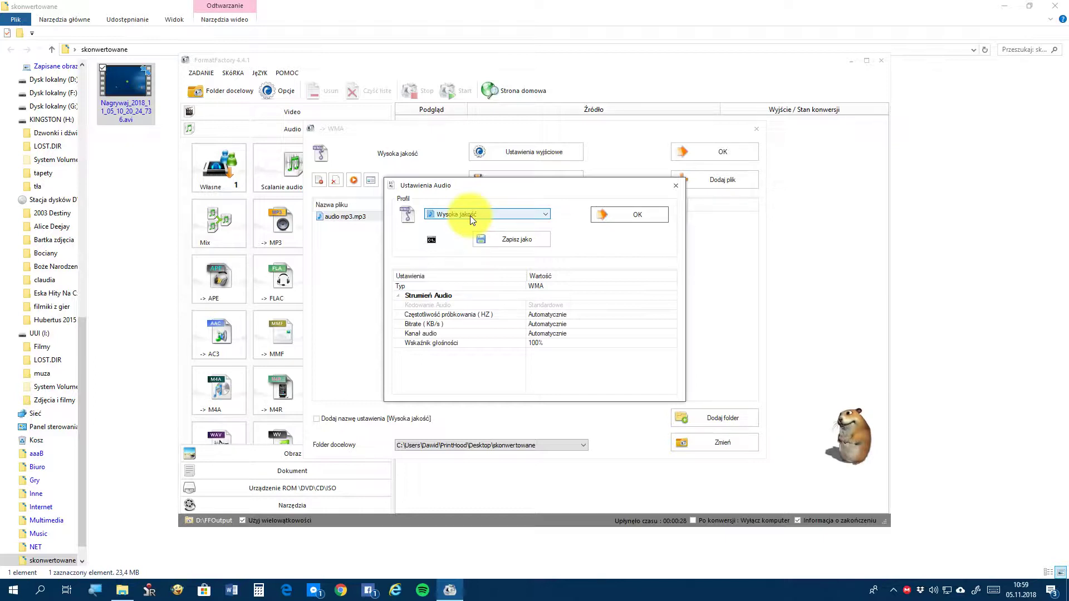
click(550, 288)
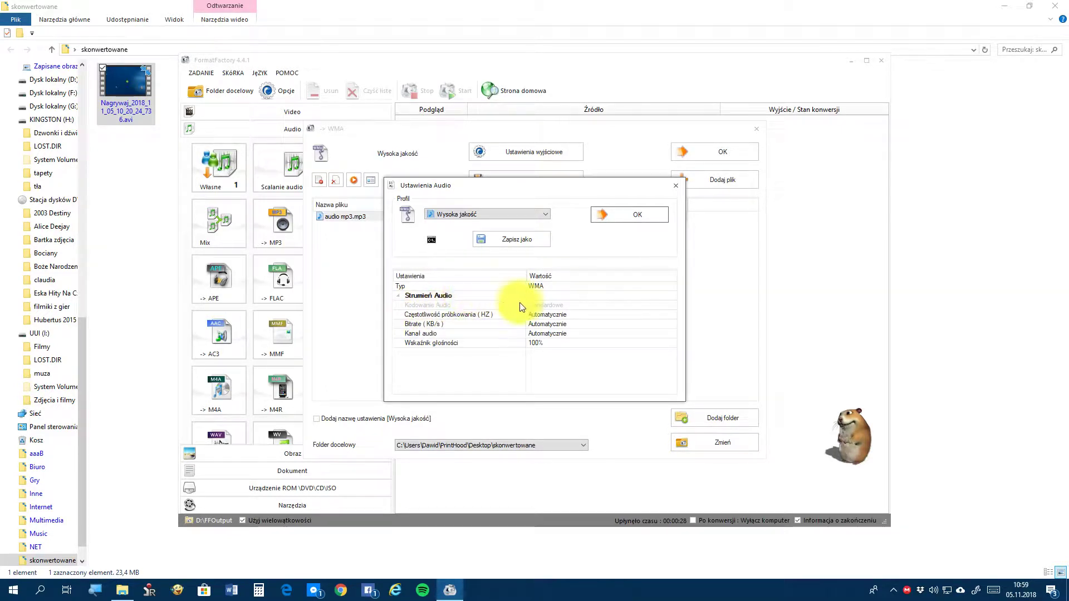
click(560, 298)
click(566, 301)
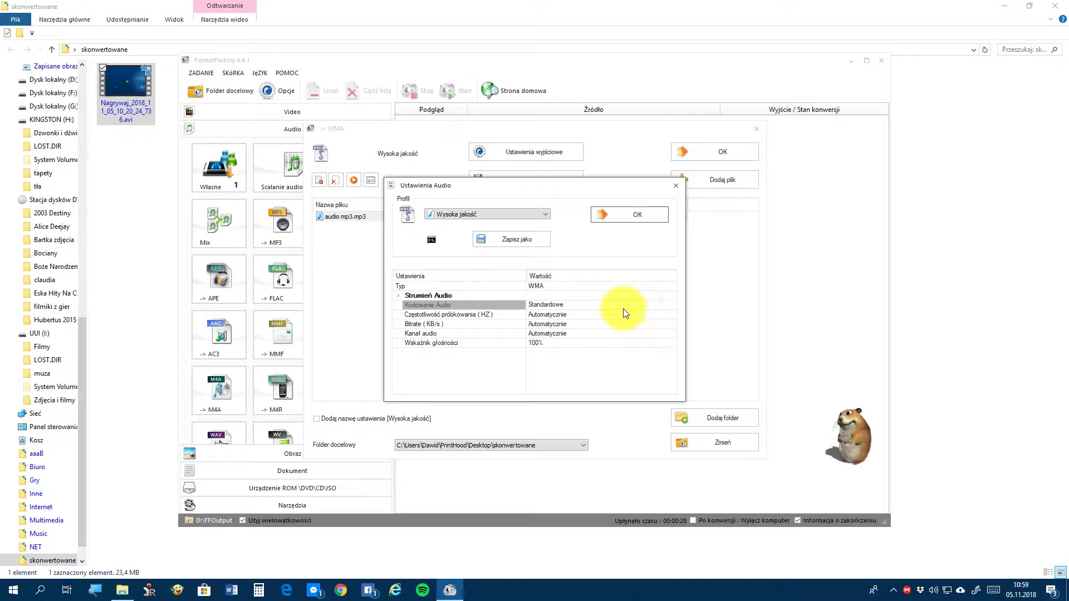
click(636, 315)
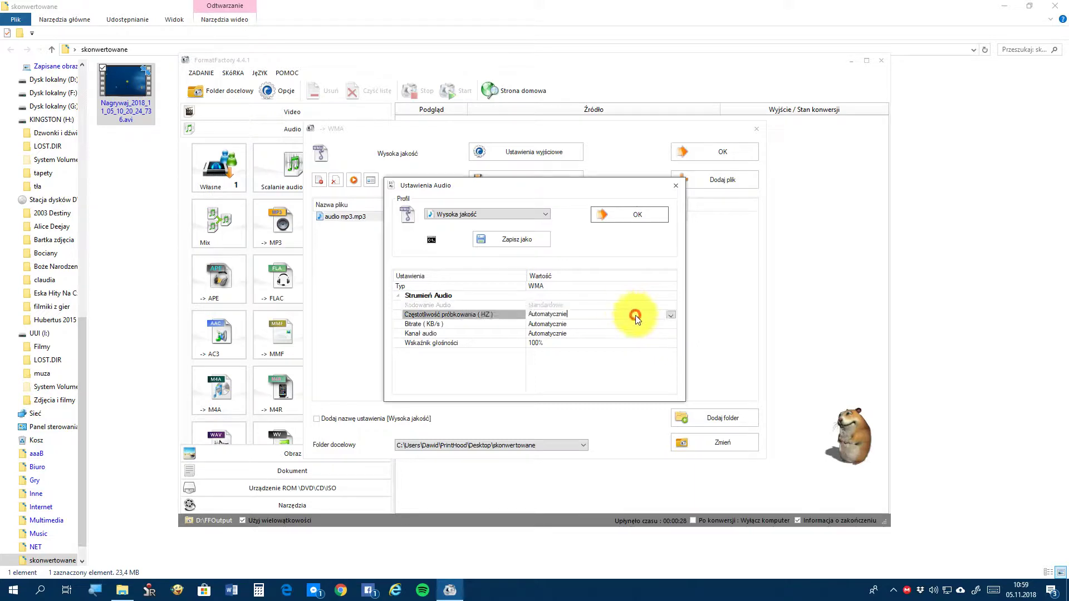
click(672, 316)
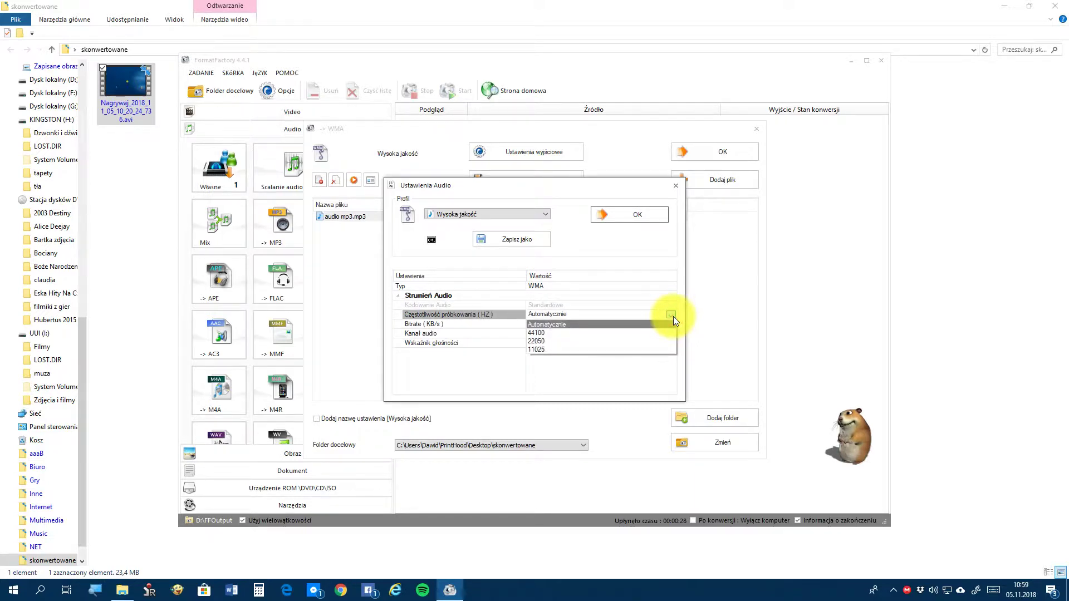
click(627, 332)
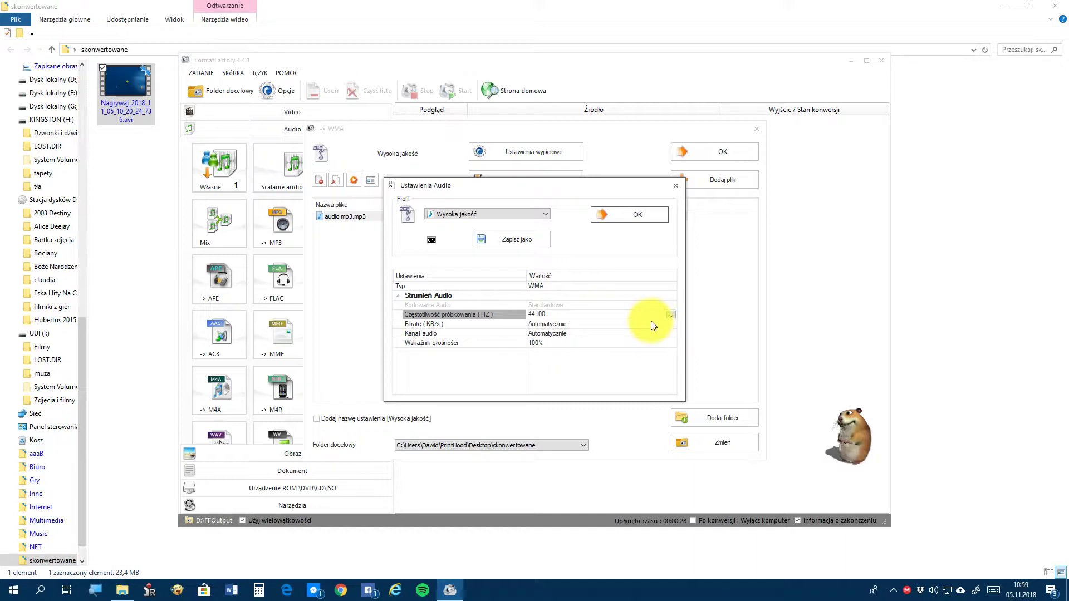
Step: Set the WMA bitrate to 192 KB/s and the audio channel to 2 Stereo
click(648, 324)
click(670, 326)
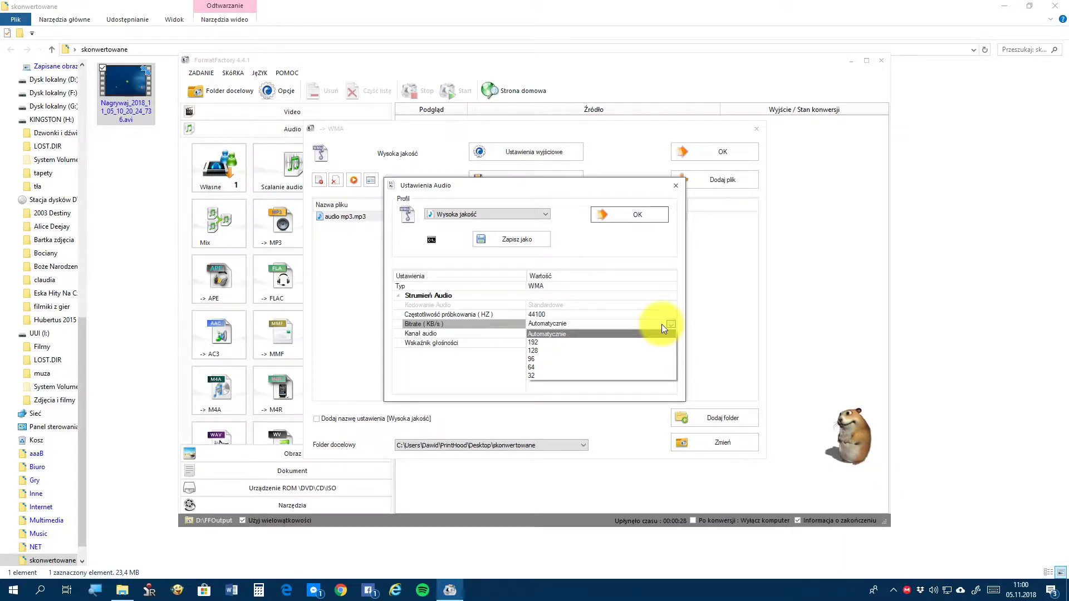
click(632, 342)
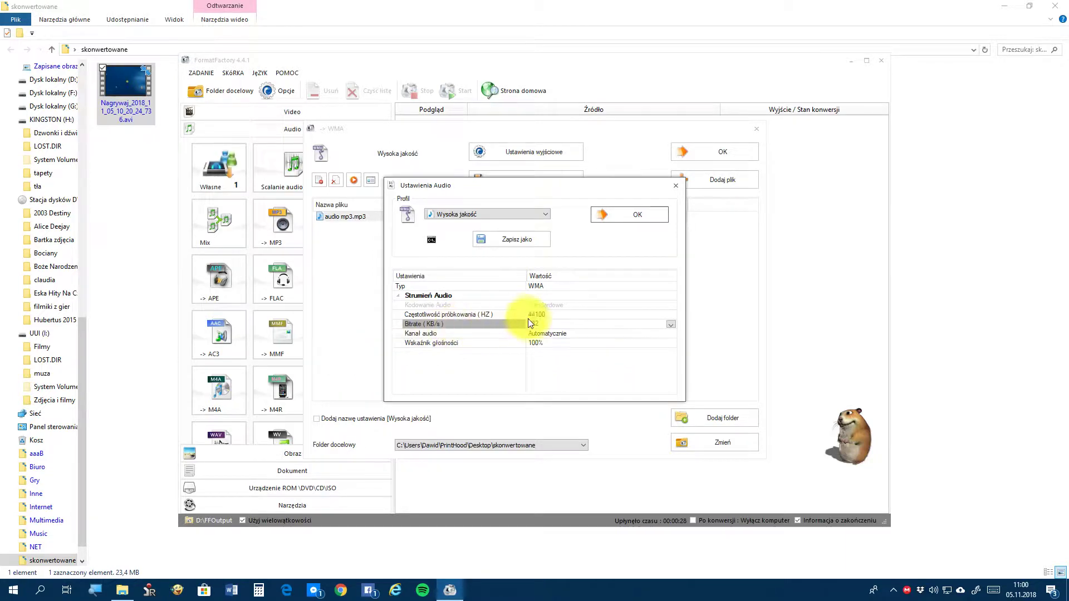
click(673, 335)
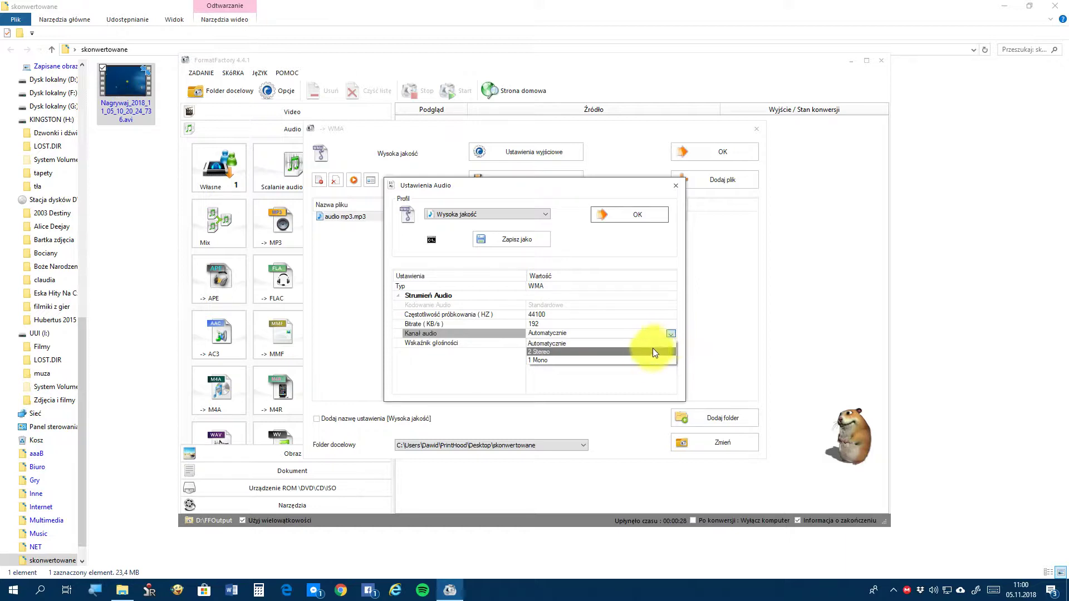
click(620, 352)
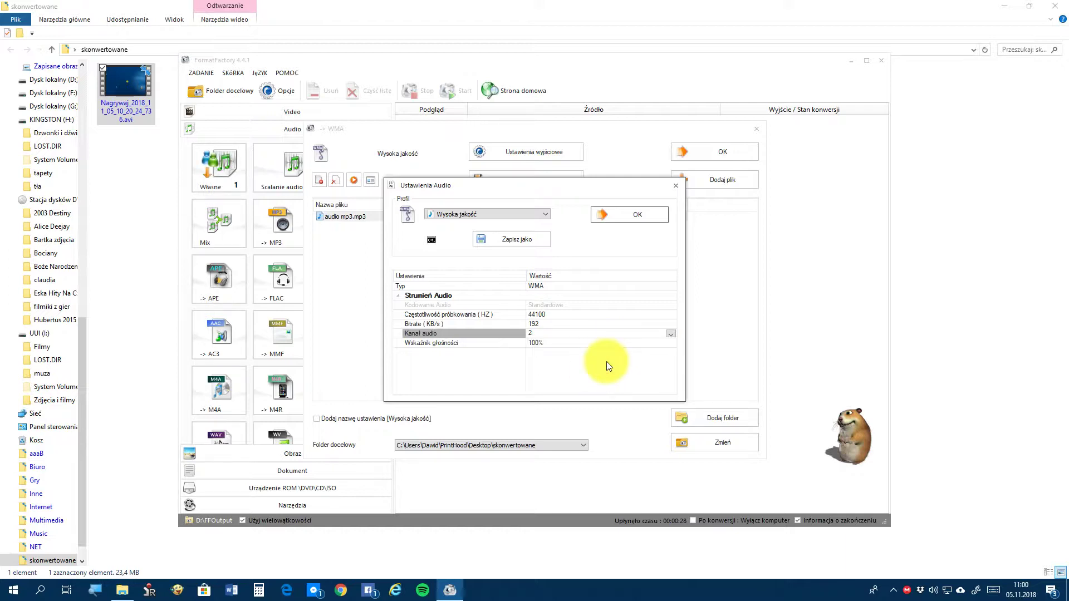
Step: Review the volume options, keep 100%, and accept the WMA settings and the conversion so audio mp3.mp3 joins the task list
click(657, 342)
click(670, 343)
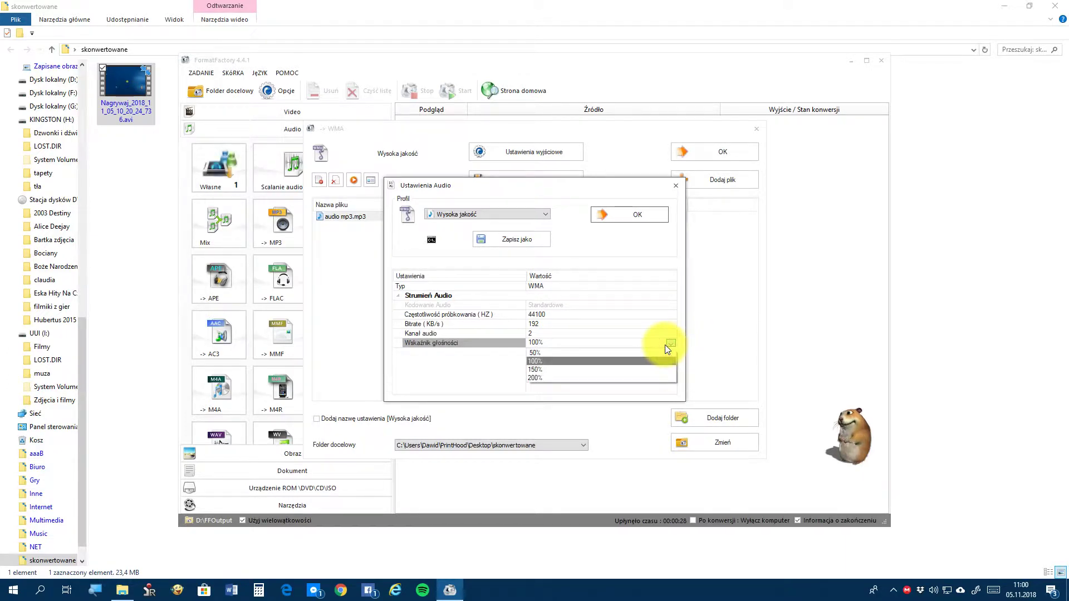
click(665, 346)
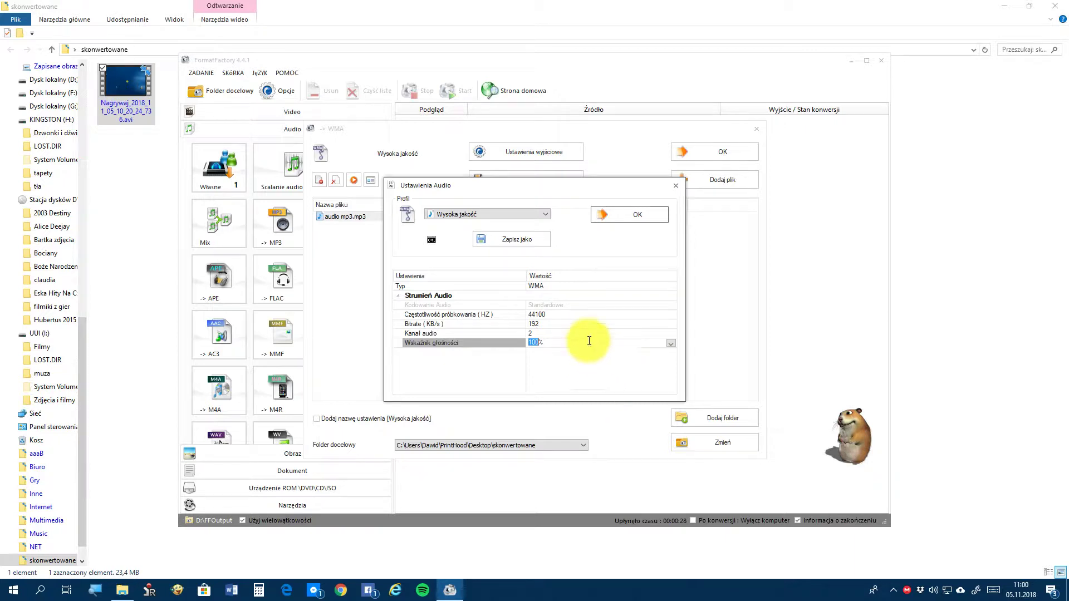
click(644, 212)
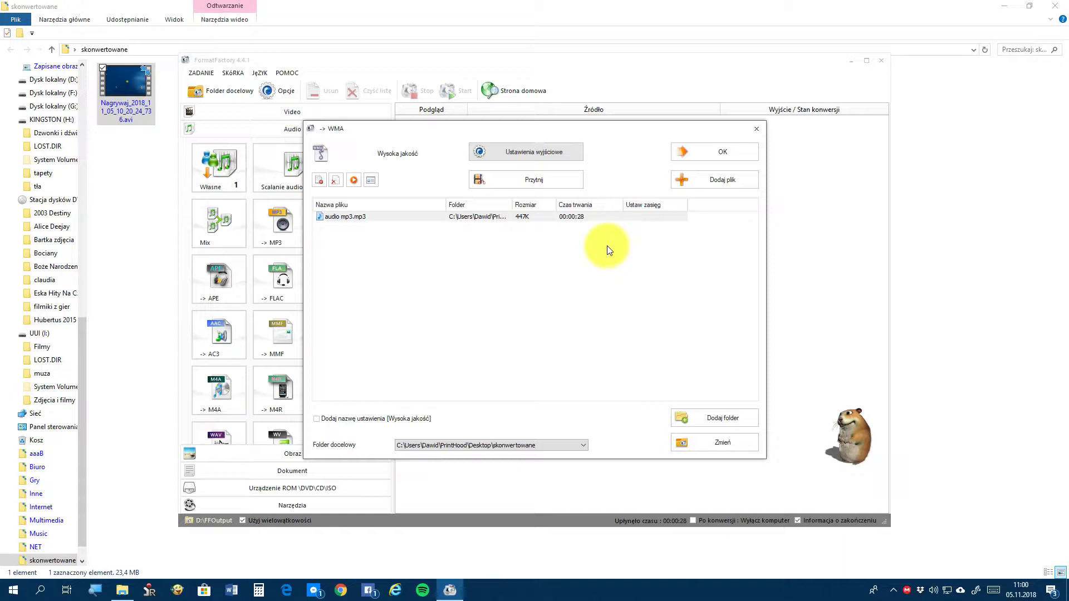
click(709, 152)
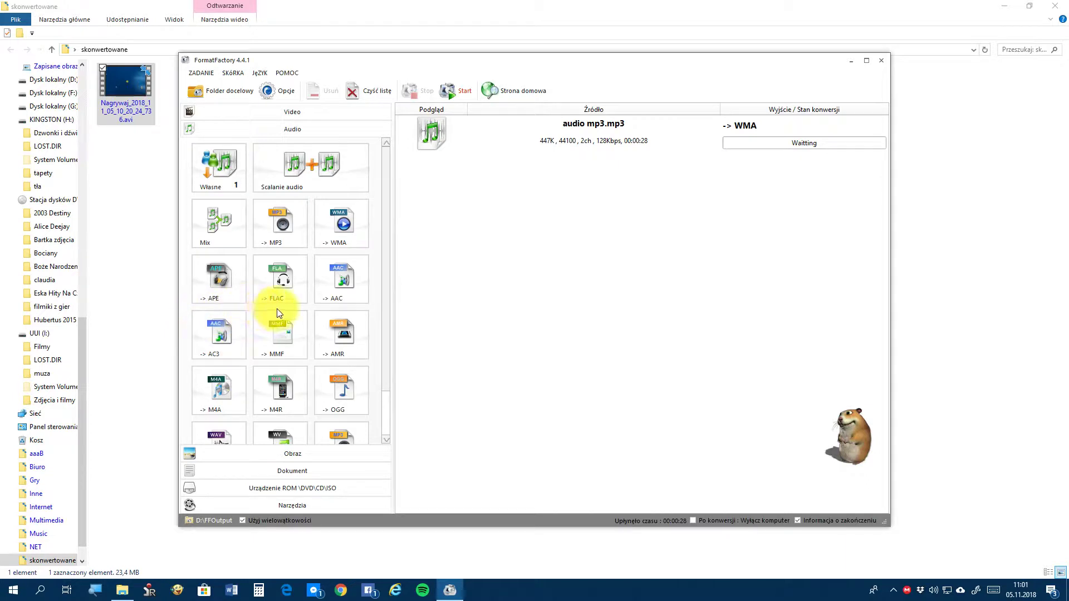
Step: Open the audio Mix tool with MP3 output and set the sampling frequency to 44100 Hz in its audio settings
click(233, 241)
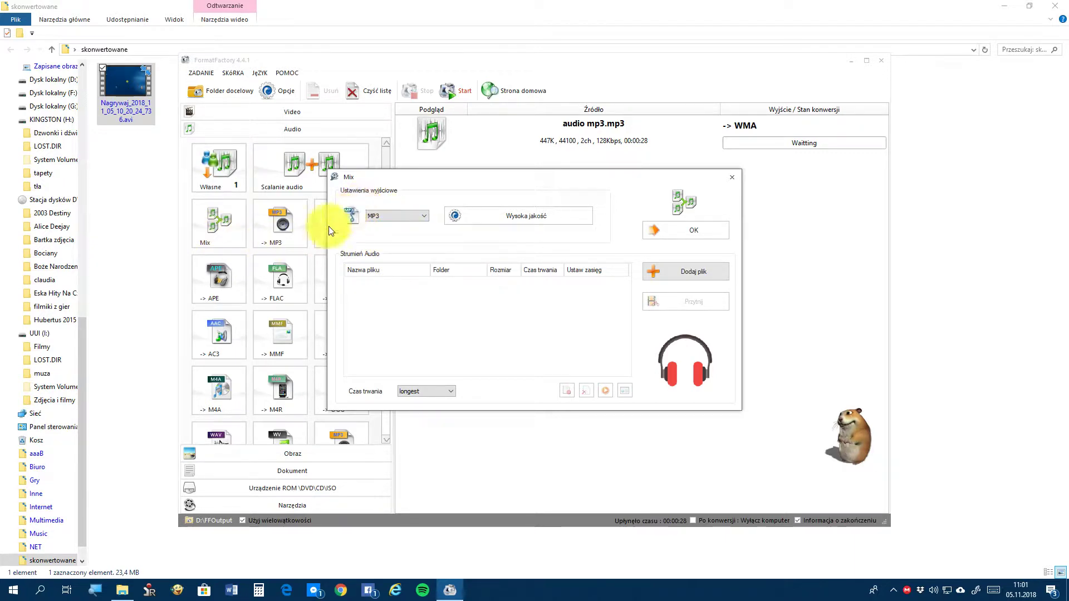
click(396, 216)
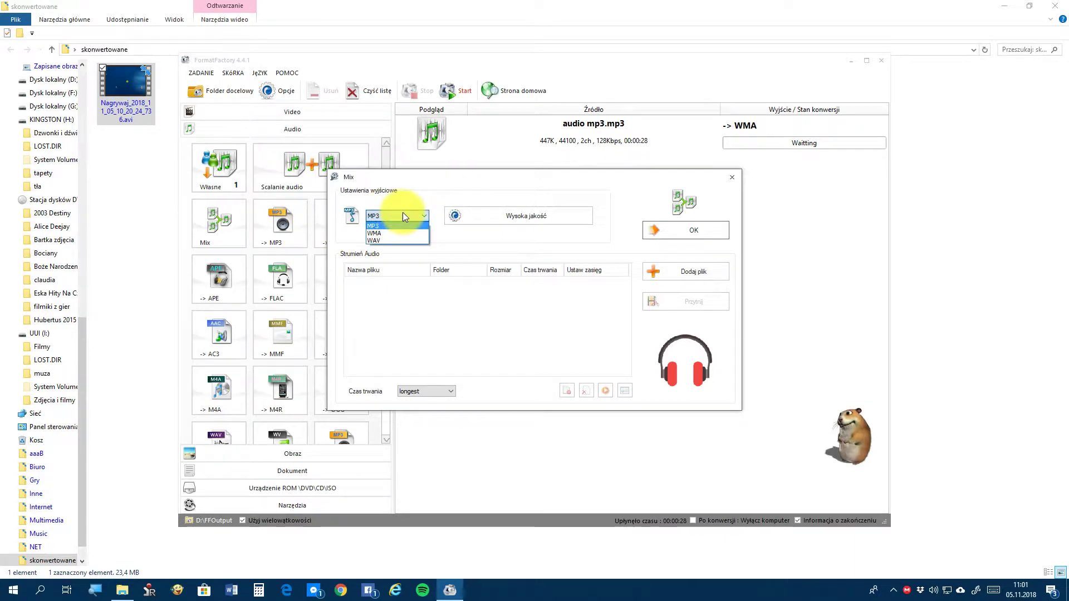
click(396, 224)
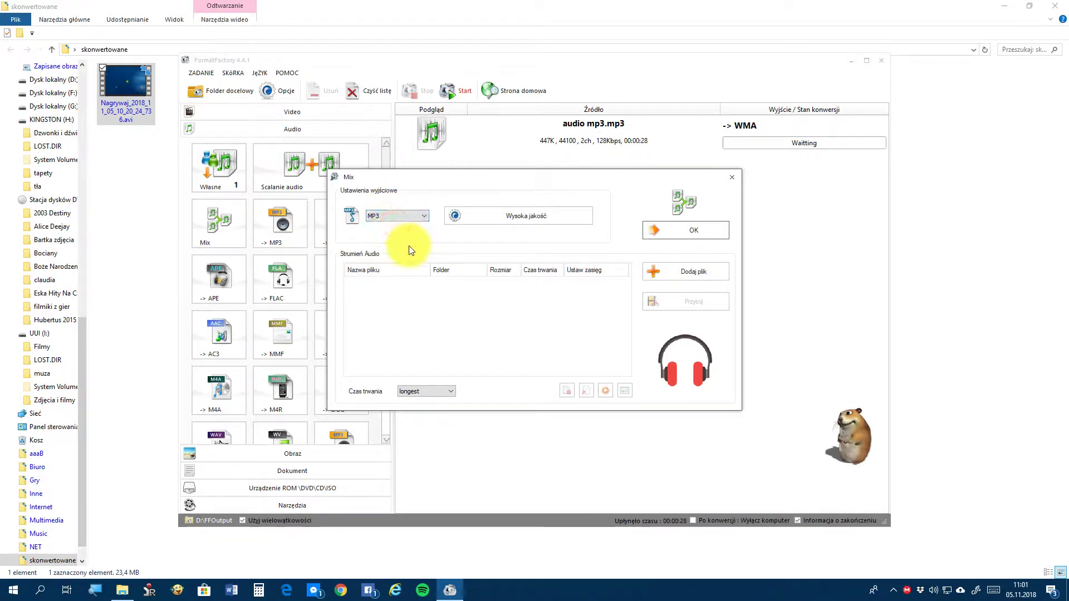
click(511, 216)
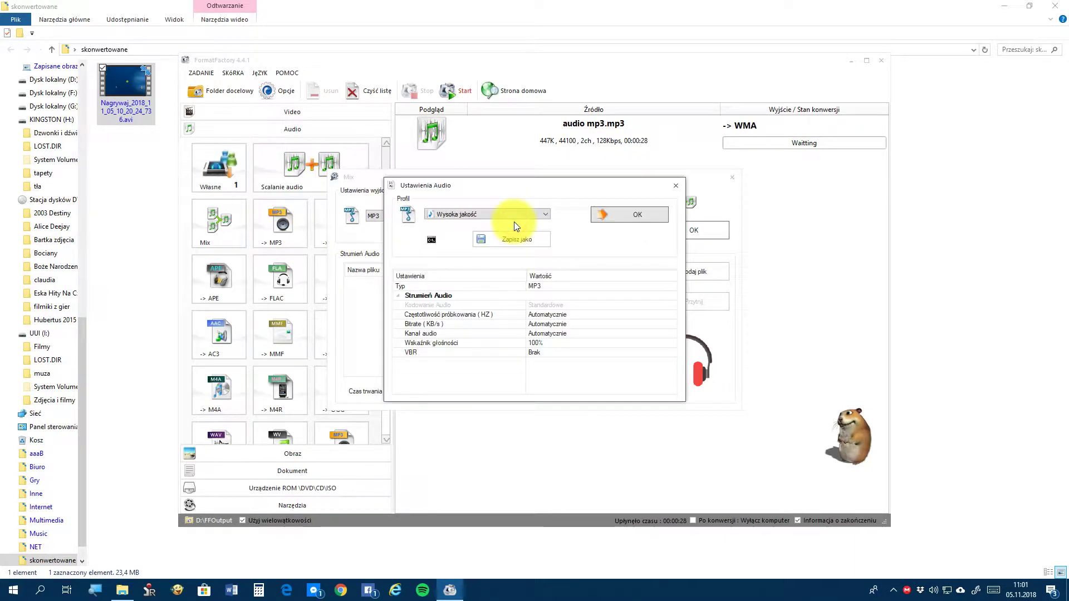
click(635, 293)
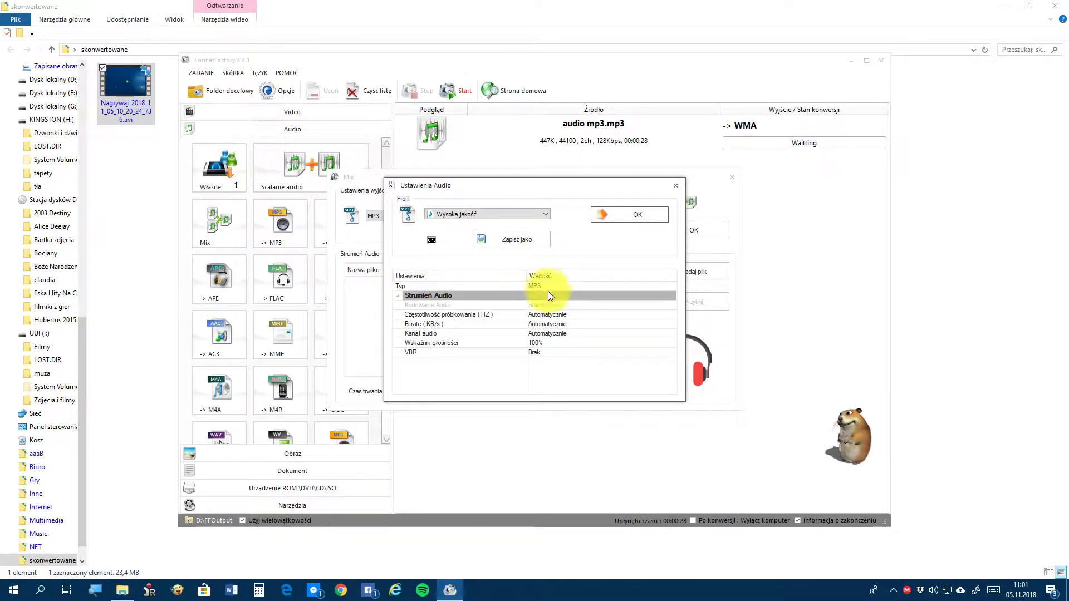
click(607, 314)
click(668, 315)
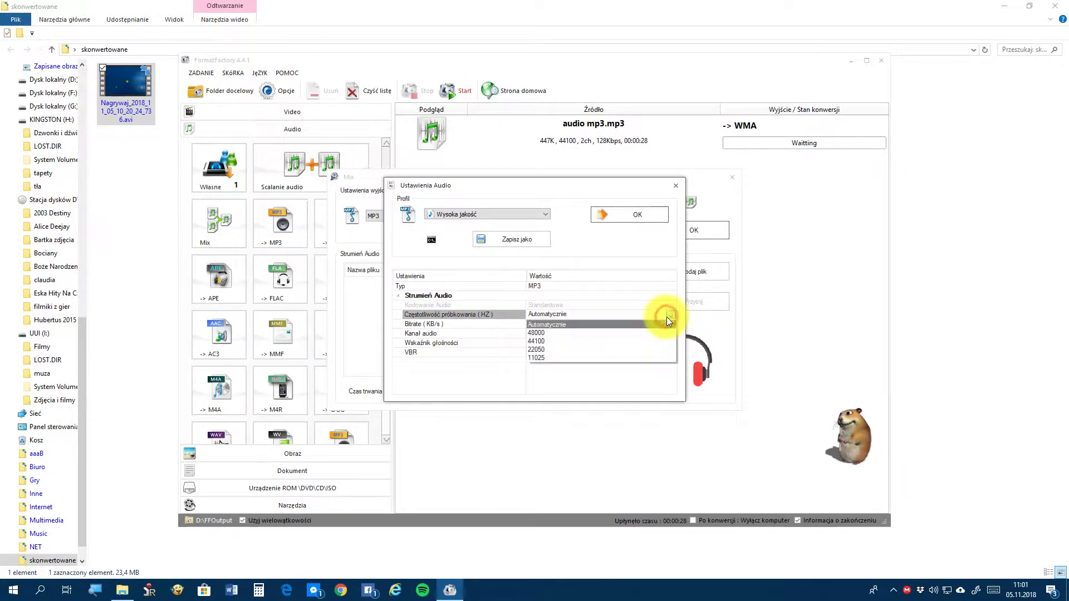
click(624, 346)
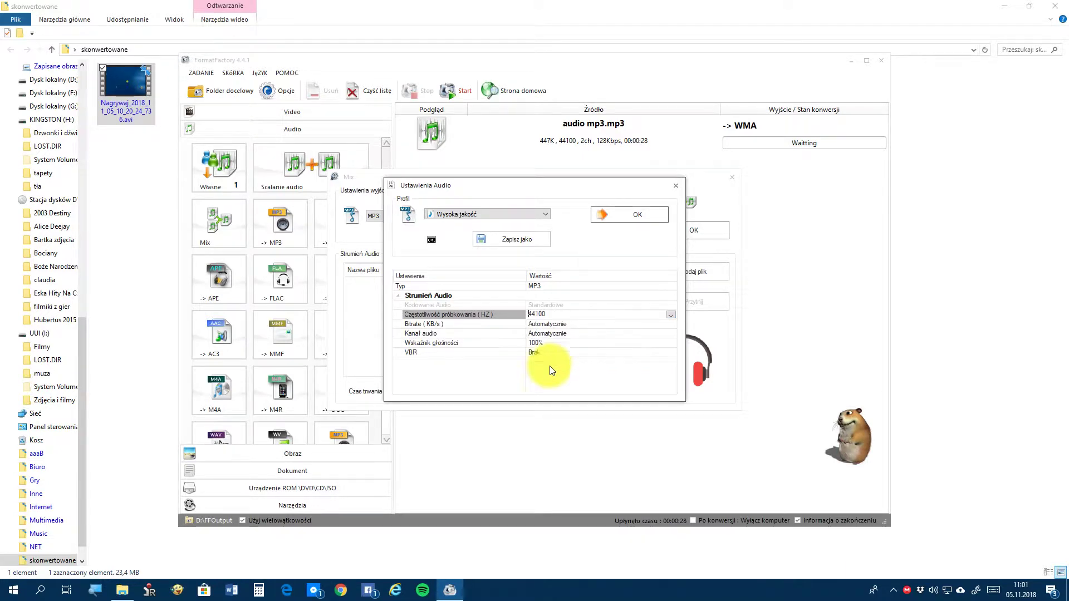
Step: Set the mix's MP3 bitrate to 192 KB/s and its audio channel to 2 Stereo
click(668, 323)
click(675, 326)
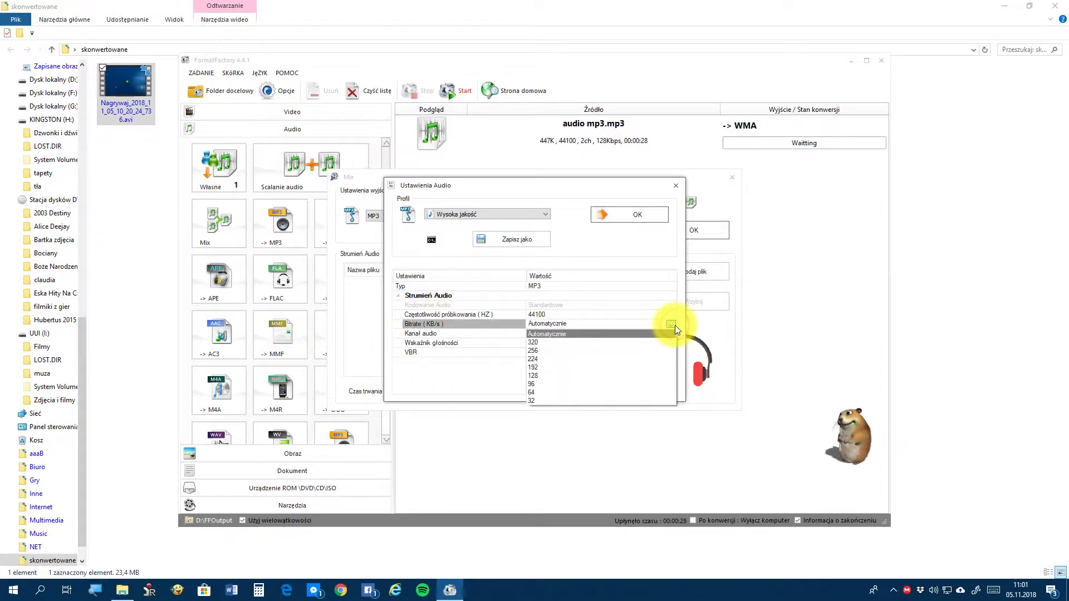
click(623, 367)
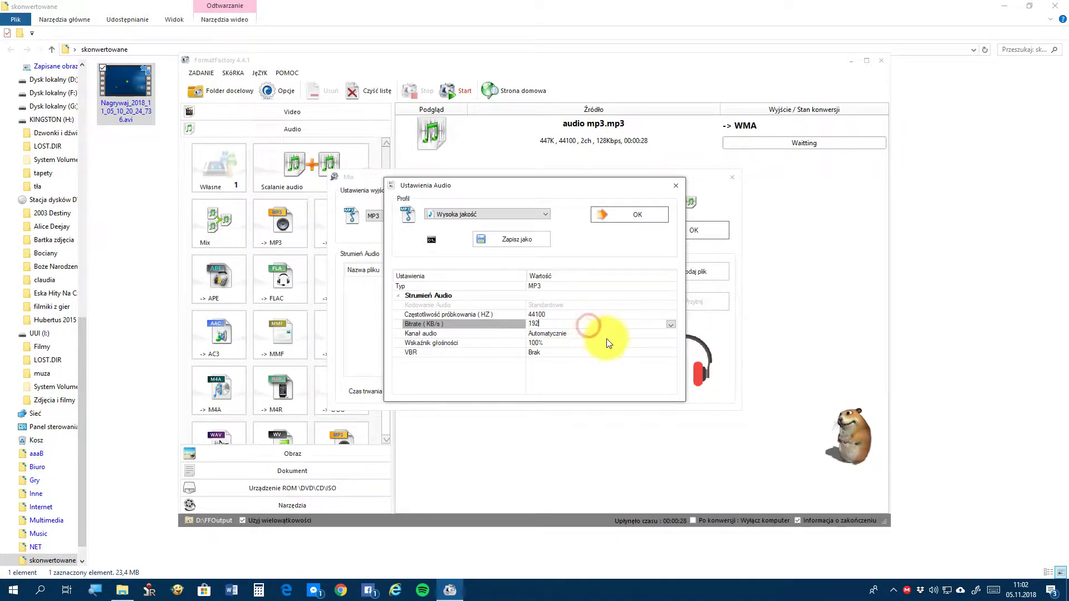
click(595, 333)
click(670, 326)
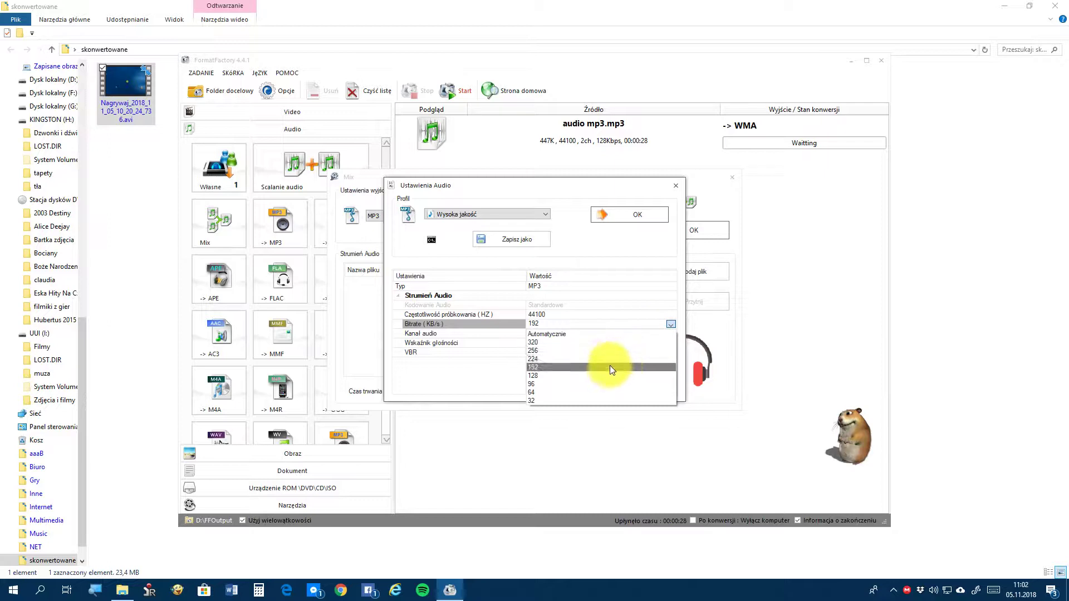
click(608, 367)
click(672, 334)
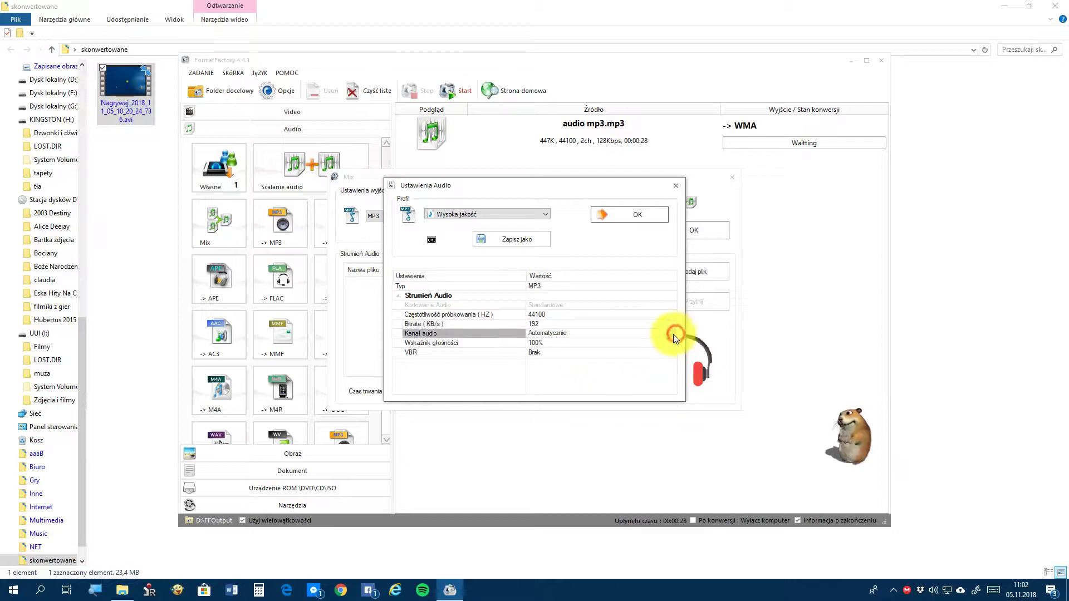
click(672, 334)
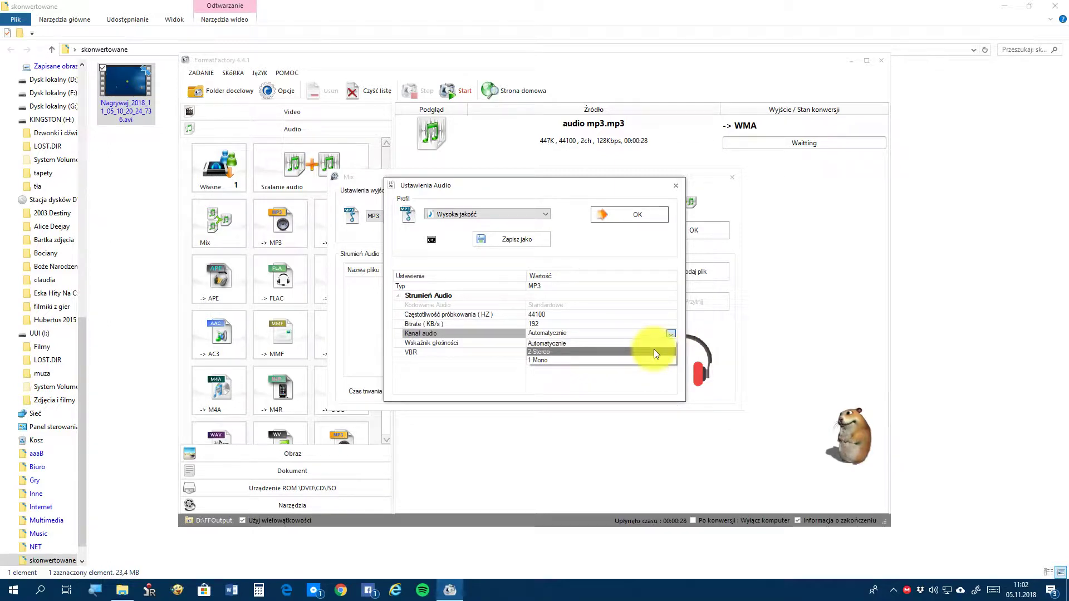
click(654, 350)
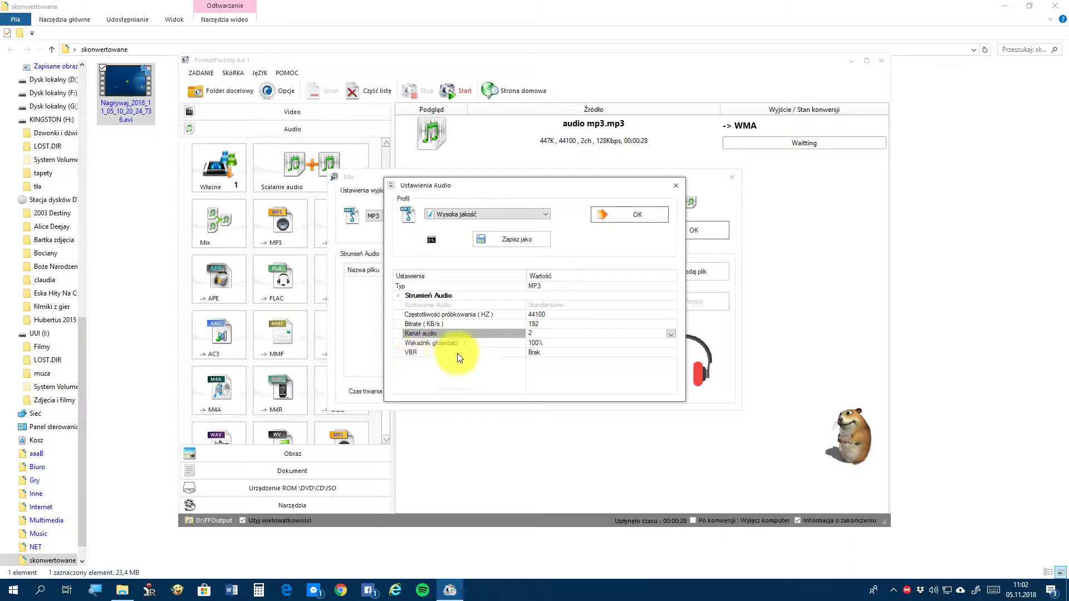
Step: Try the VBR options Automatycznie and 4 (AVG 165K) Standardowe for the MP3 mix, and return VBR to Brak
click(576, 352)
click(671, 351)
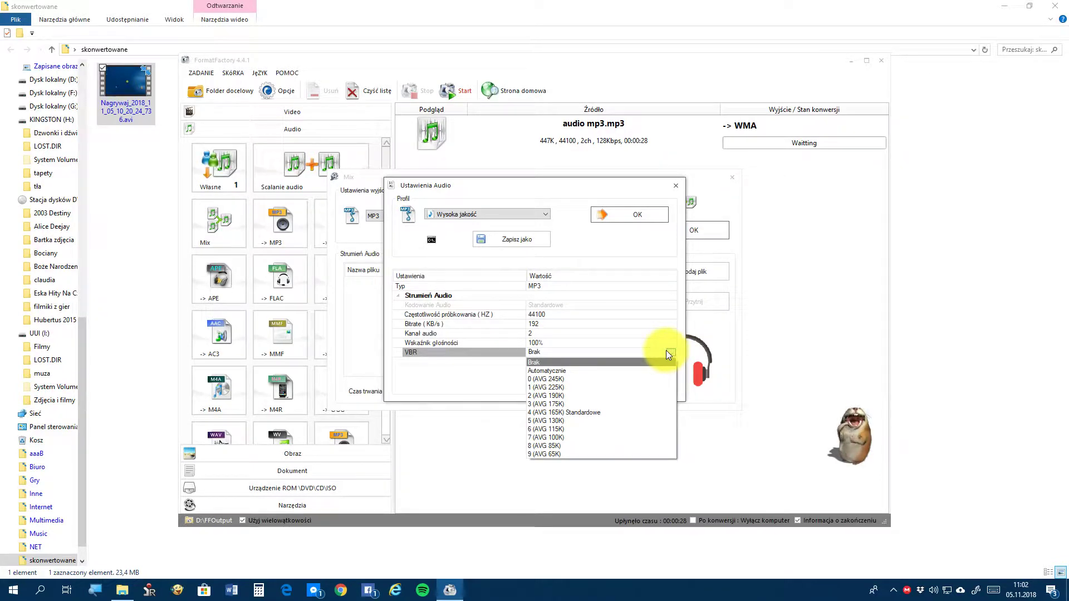
click(637, 370)
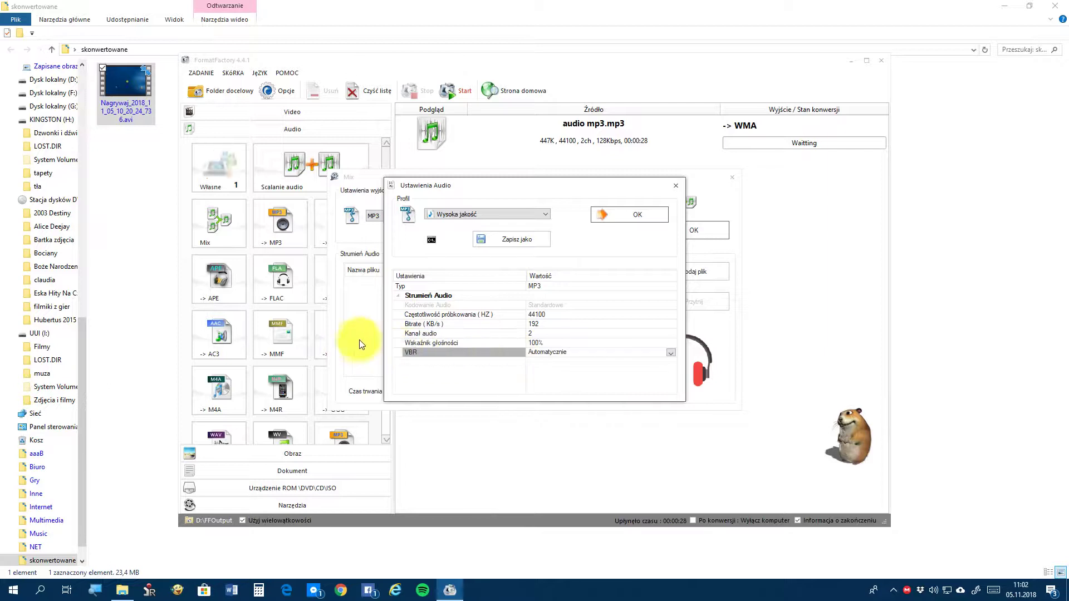
click(672, 353)
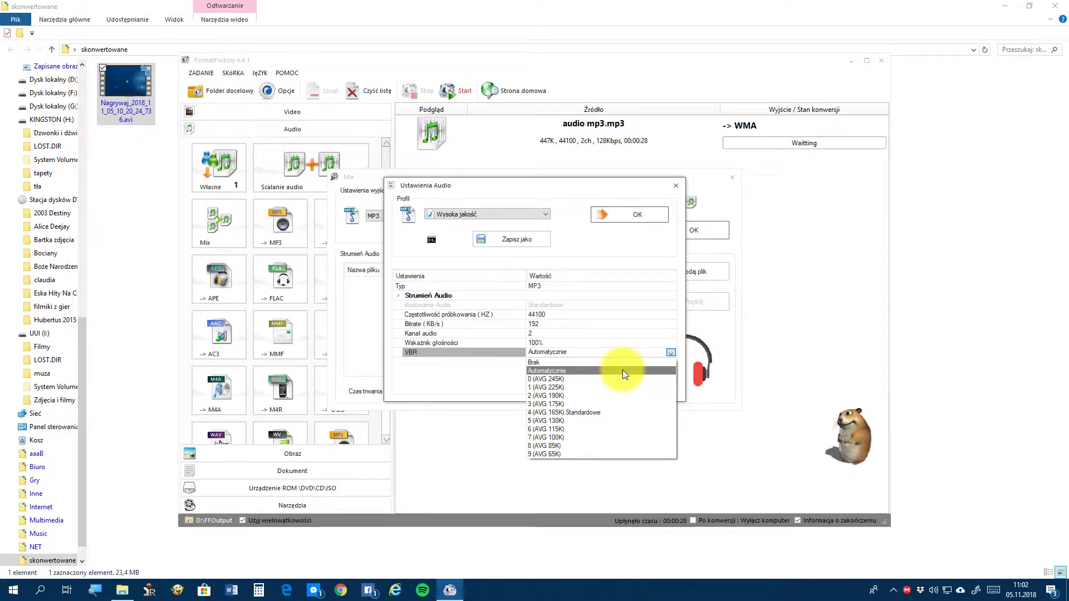
click(597, 416)
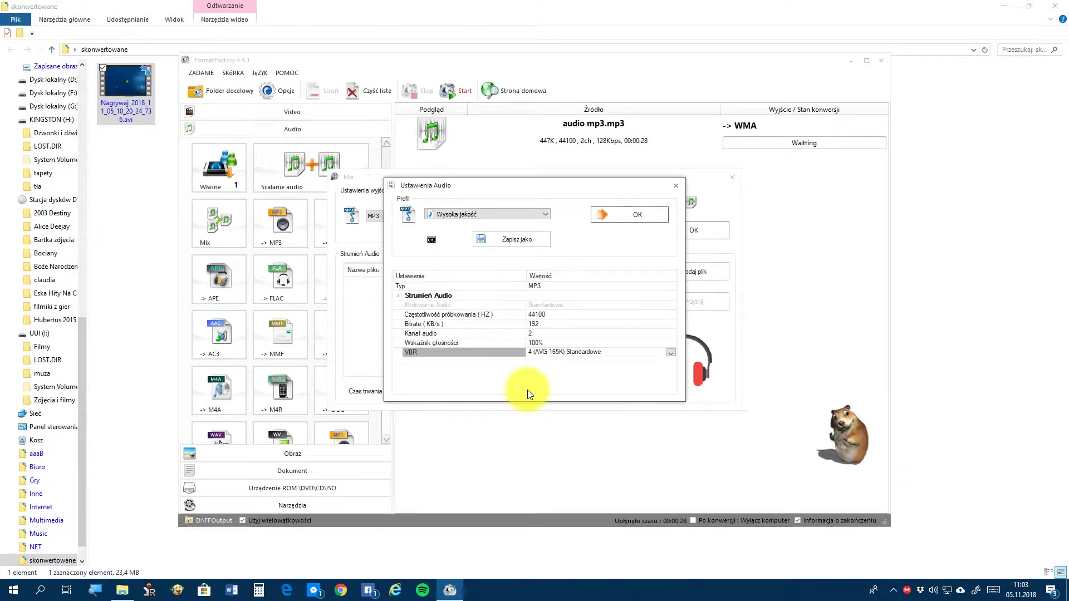
click(671, 352)
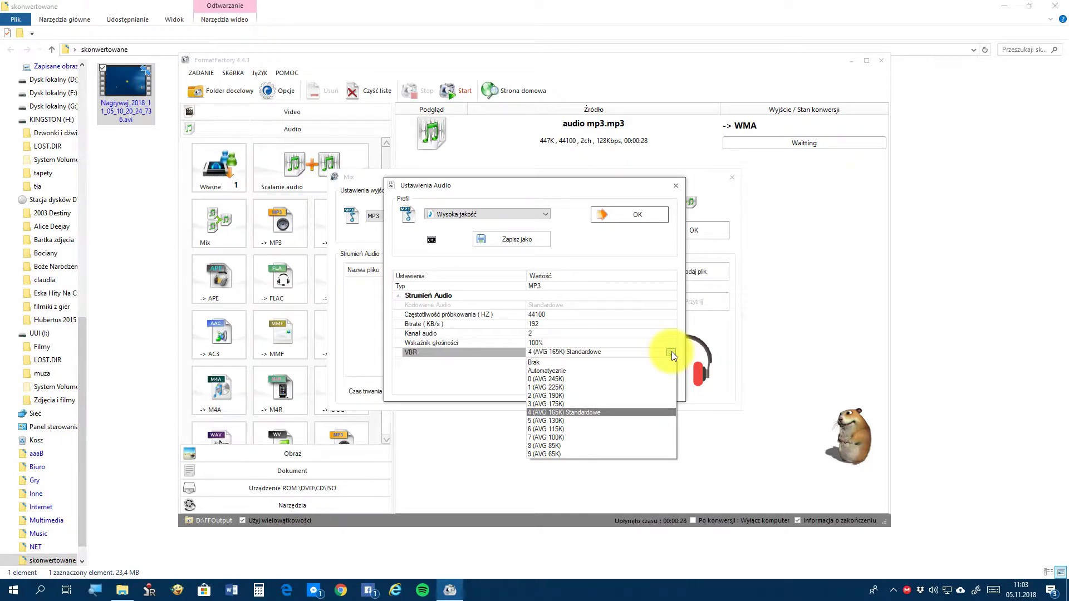
click(671, 352)
click(671, 352)
click(646, 366)
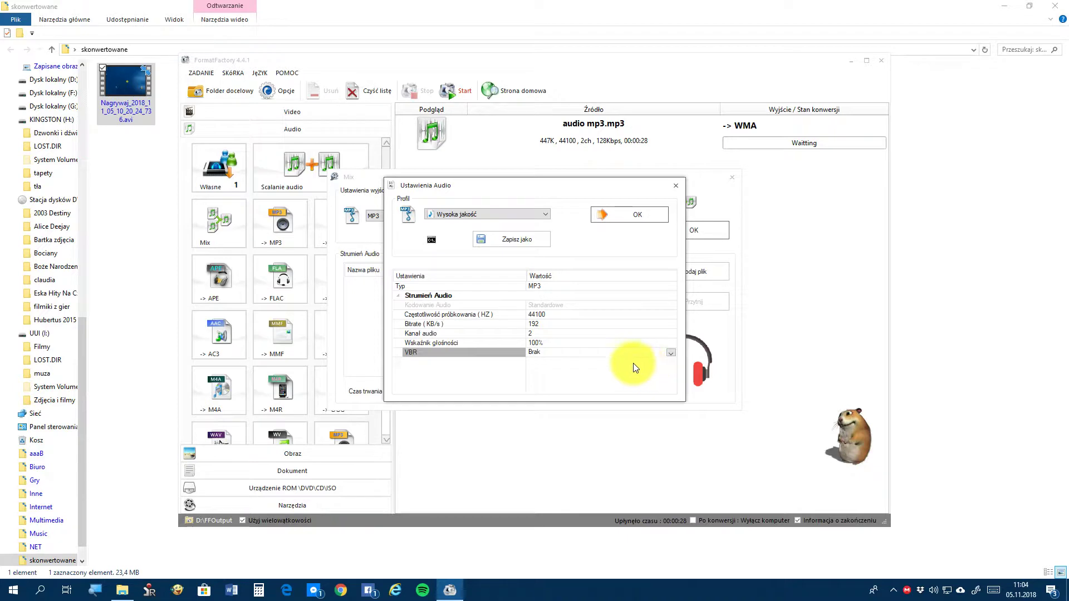
Step: Recheck the MP3 mix's sampling frequency and audio channel, and keep its bitrate at 192 KB/s
click(670, 316)
click(674, 319)
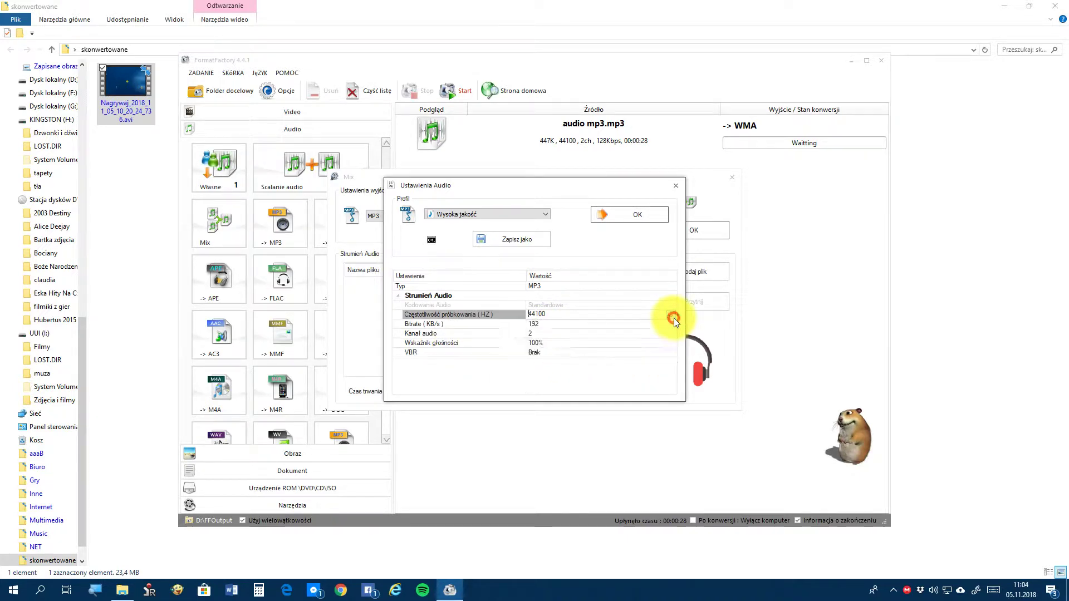
click(674, 332)
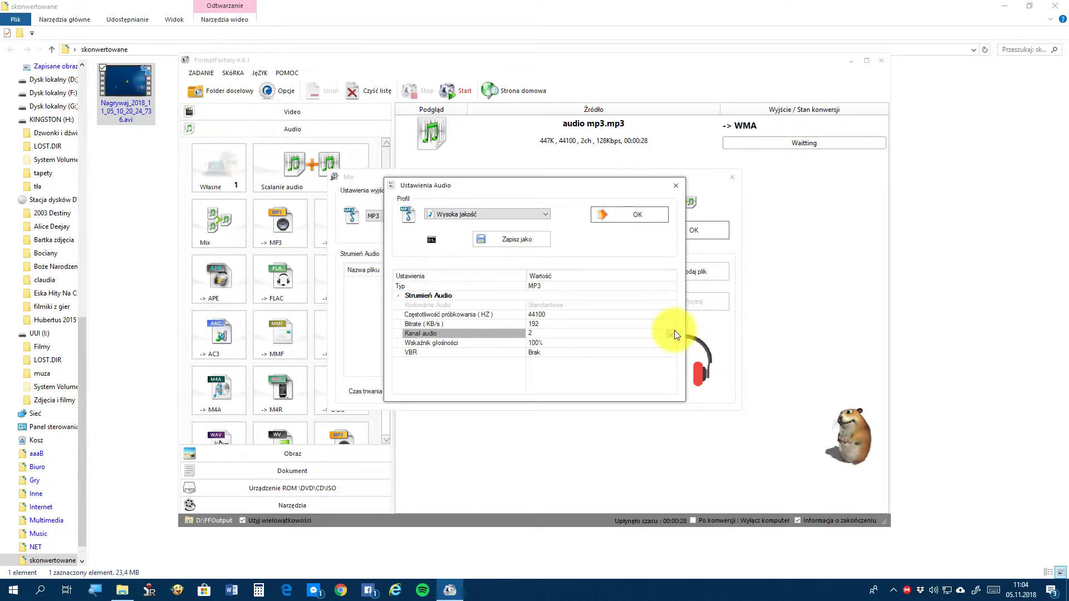
click(653, 324)
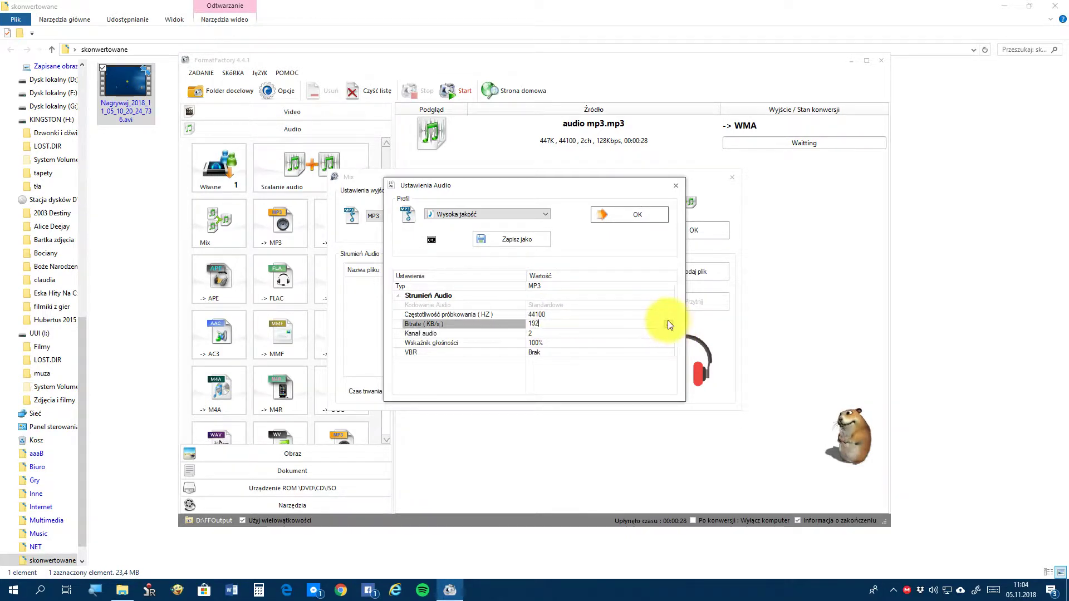
click(670, 322)
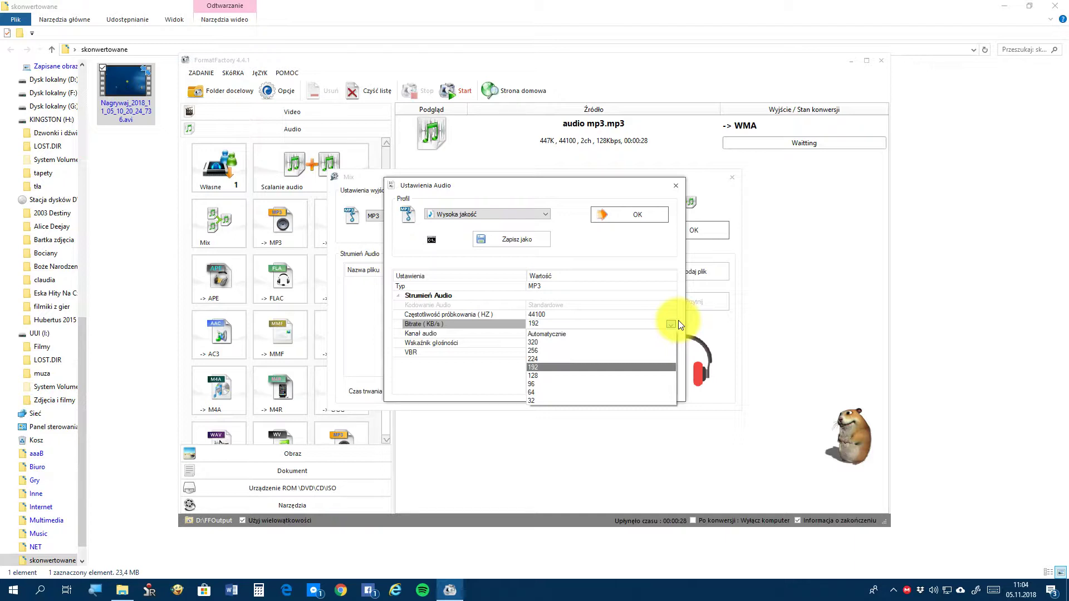
click(638, 366)
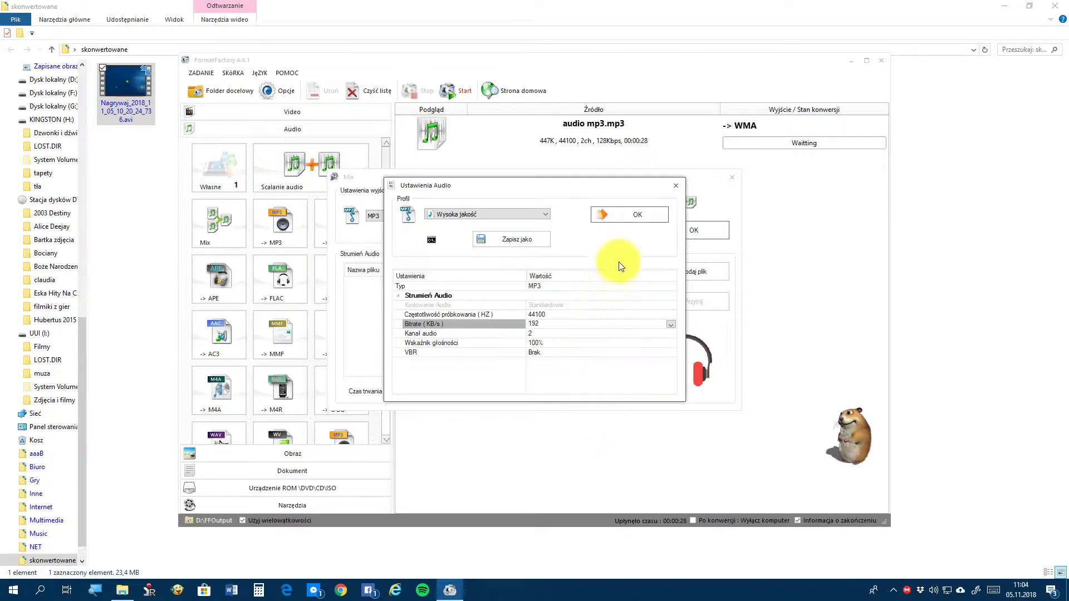
Step: View the custom profile dialog without saving a profile, and accept the mix's audio settings
click(507, 240)
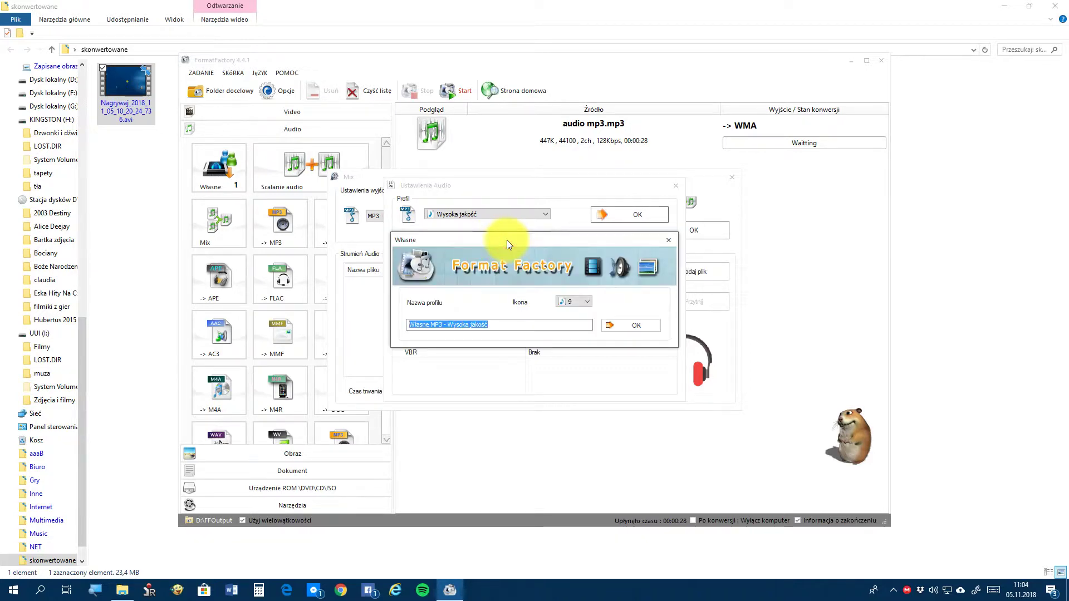
click(669, 239)
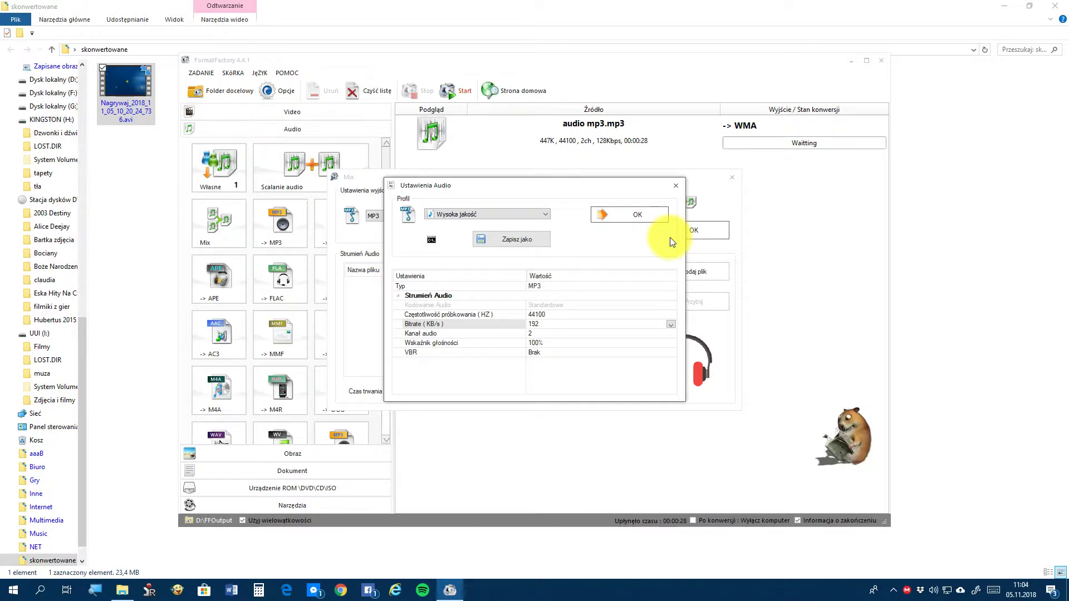
click(652, 213)
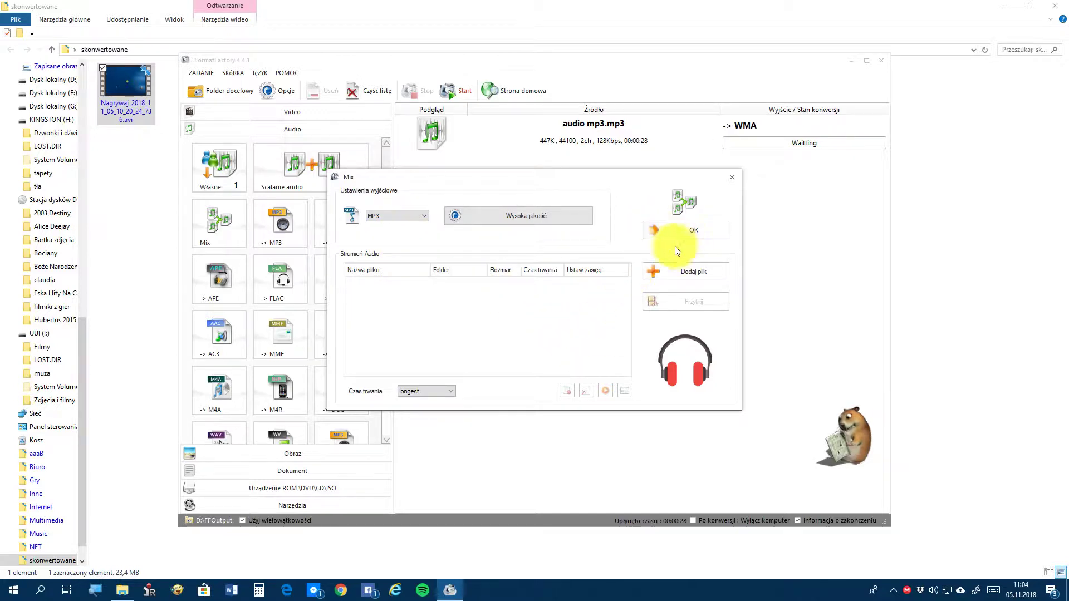
Step: Add audio 2 mp3.mp3 and audio mp3.mp3 from the desktop to the mix
click(677, 283)
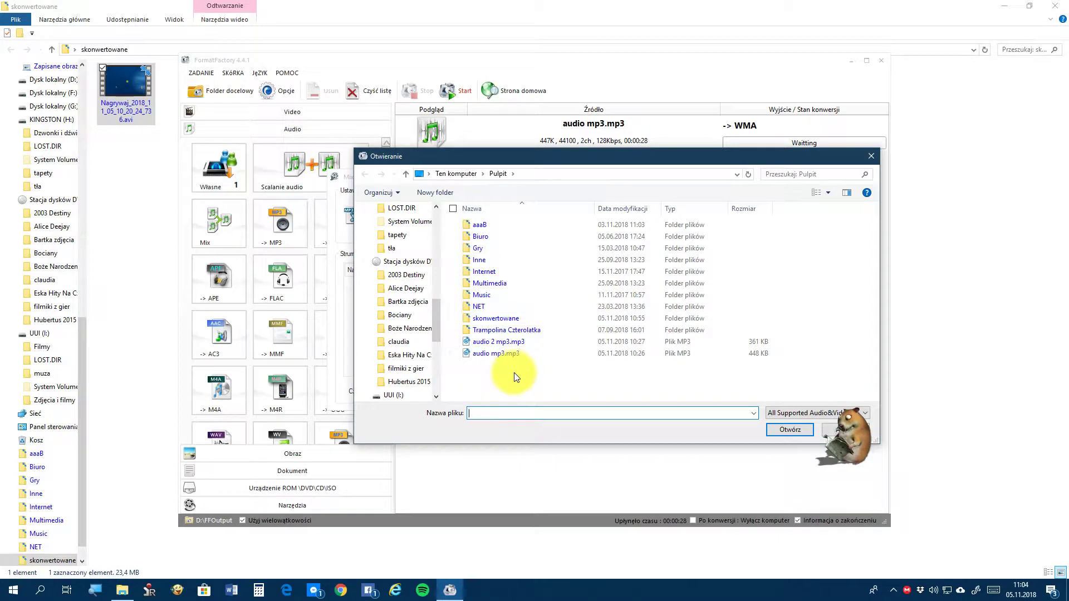
drag(514, 373, 533, 345)
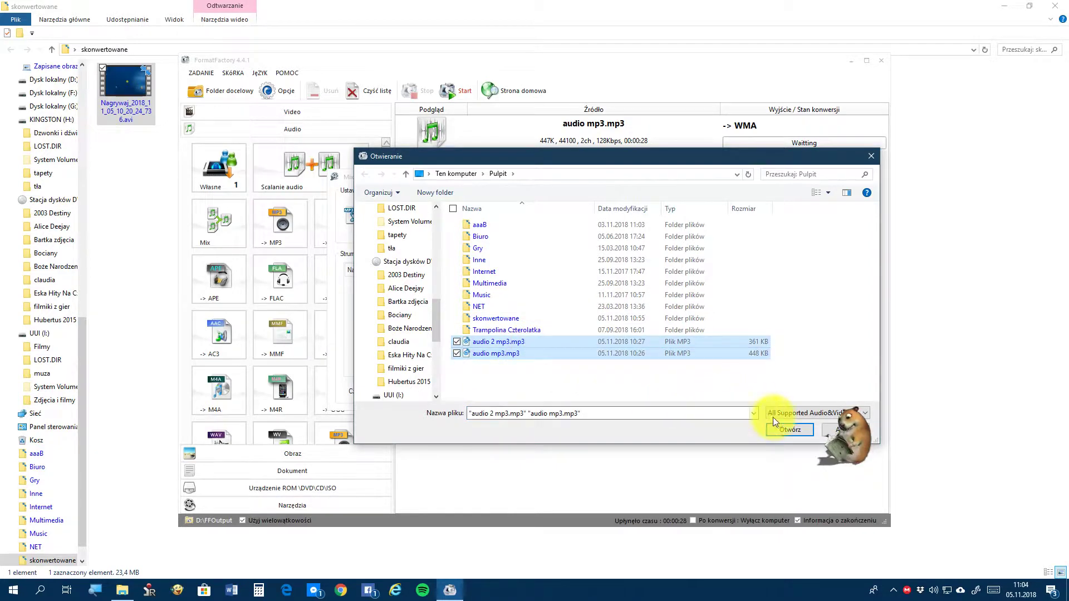
click(786, 429)
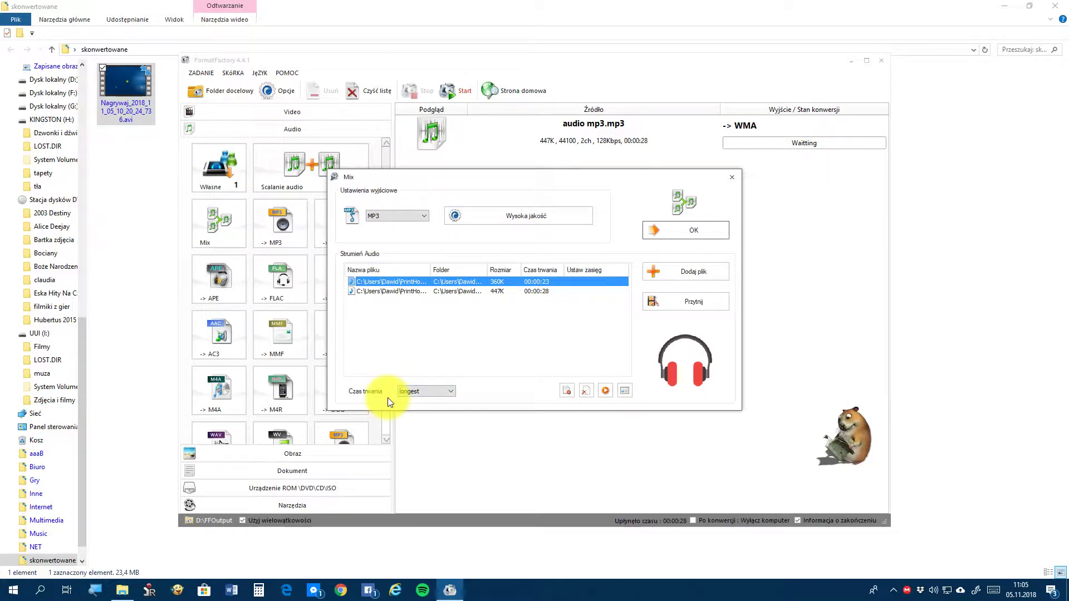
Step: Set the mix's duration to shortest, accept it into the task list, and run the queued conversions
click(433, 391)
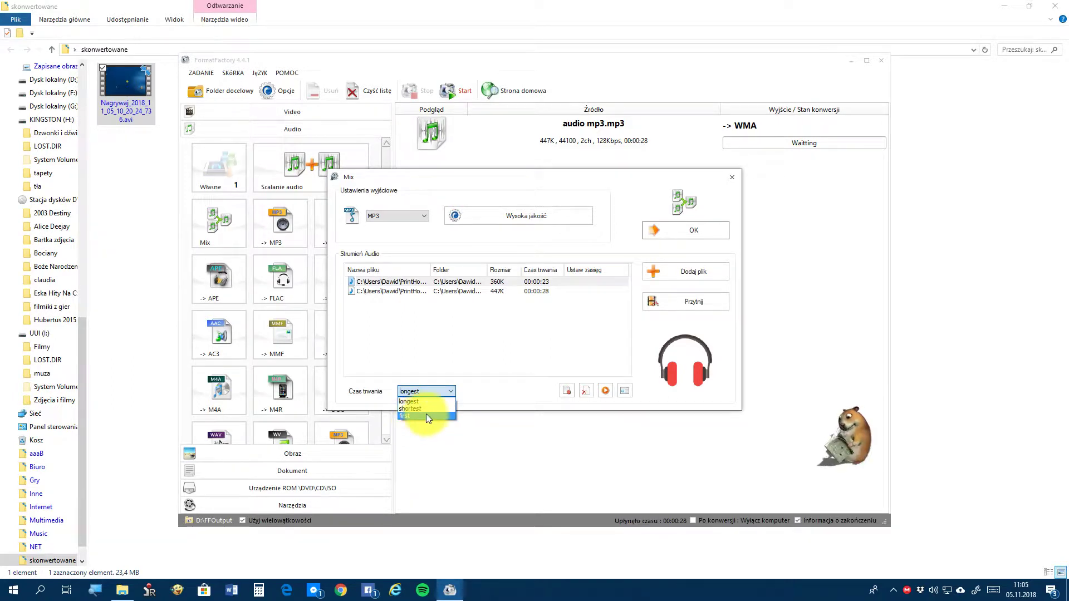
click(435, 408)
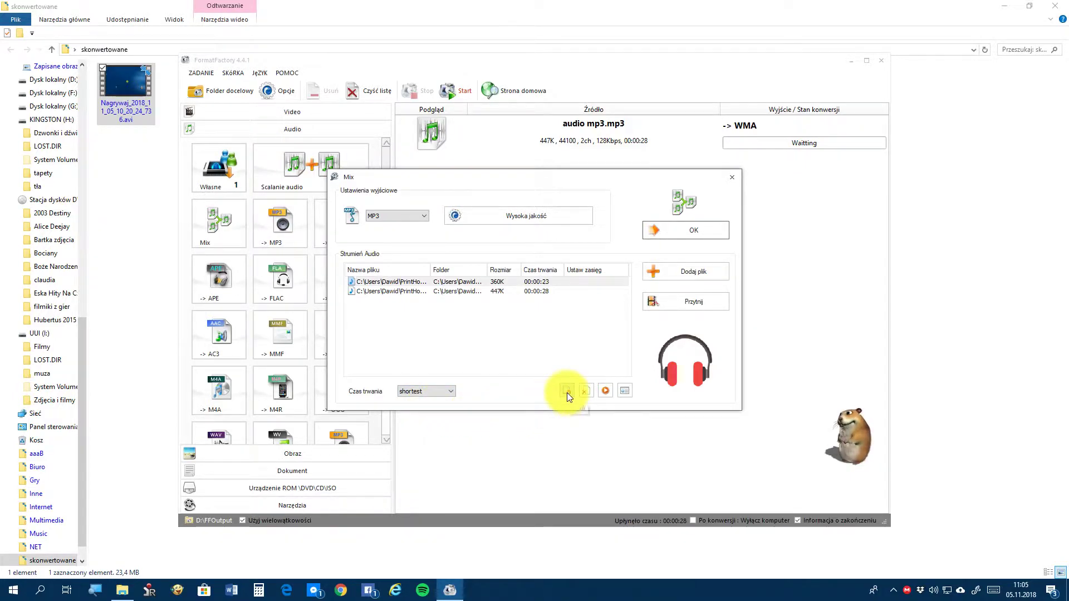
click(517, 282)
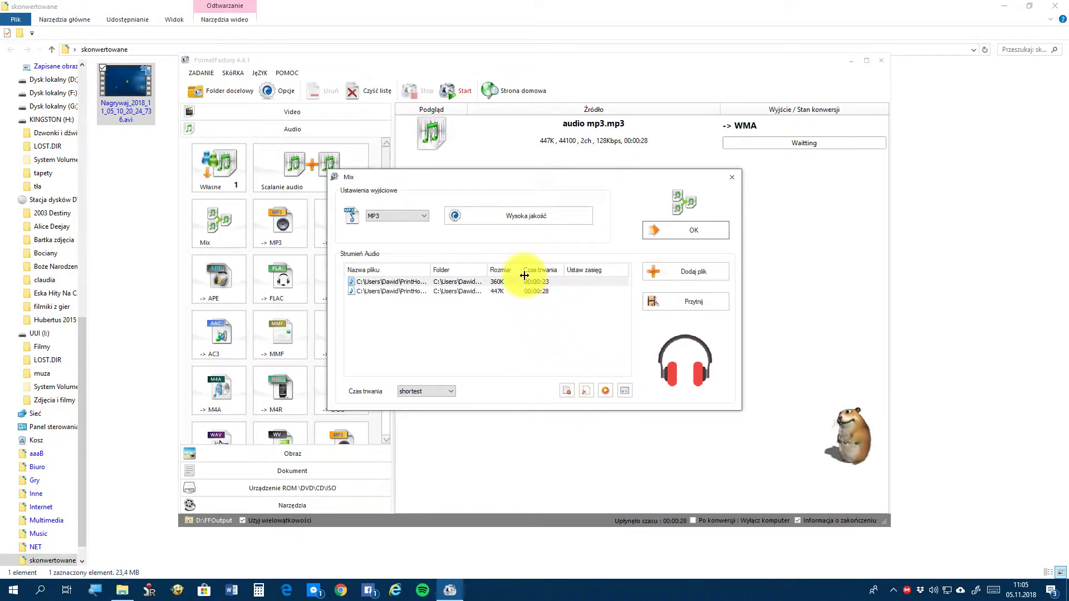
click(702, 225)
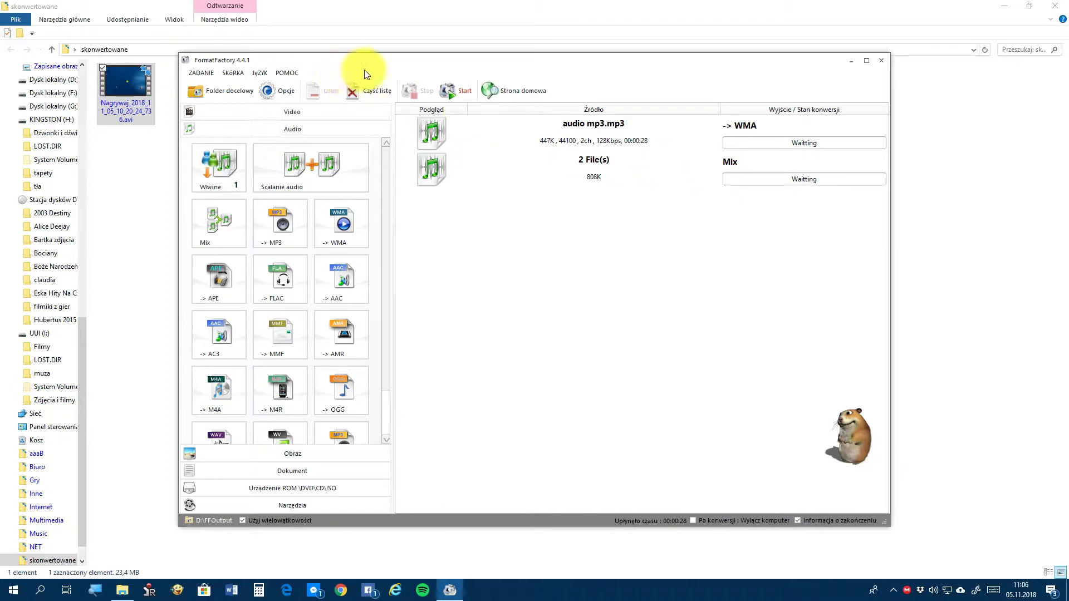
click(469, 87)
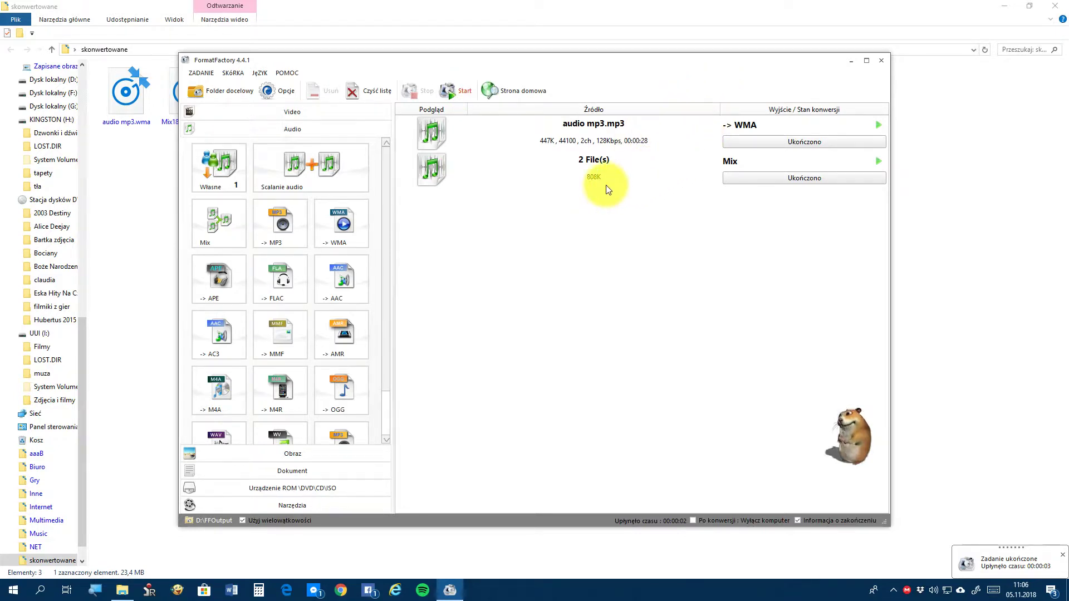
Step: Play the converted audio mp3.wma from the skonwertowane folder and close the player
click(853, 60)
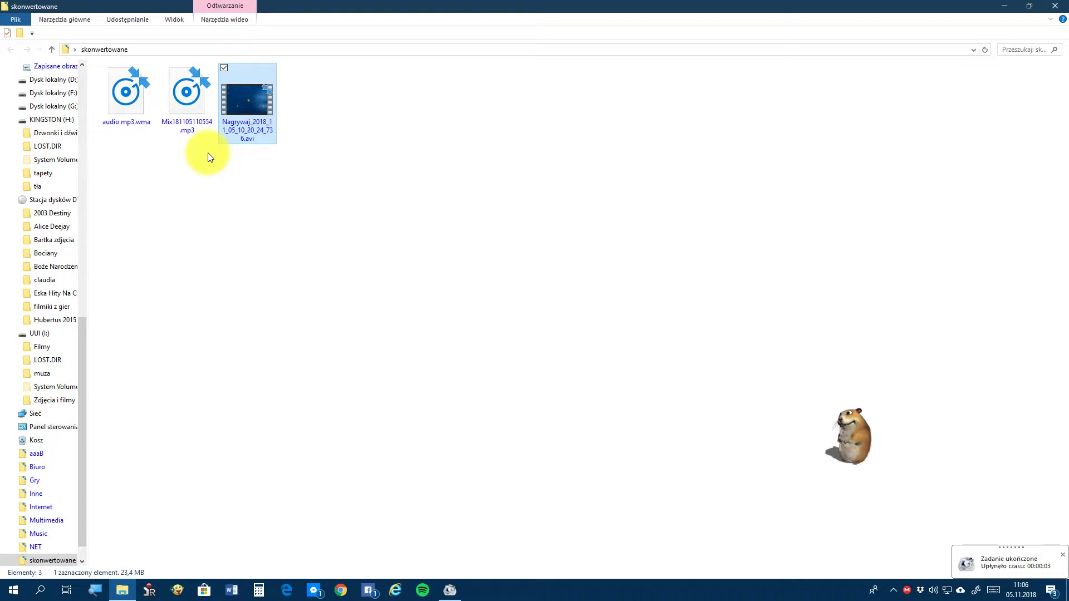
mouse_move(119, 113)
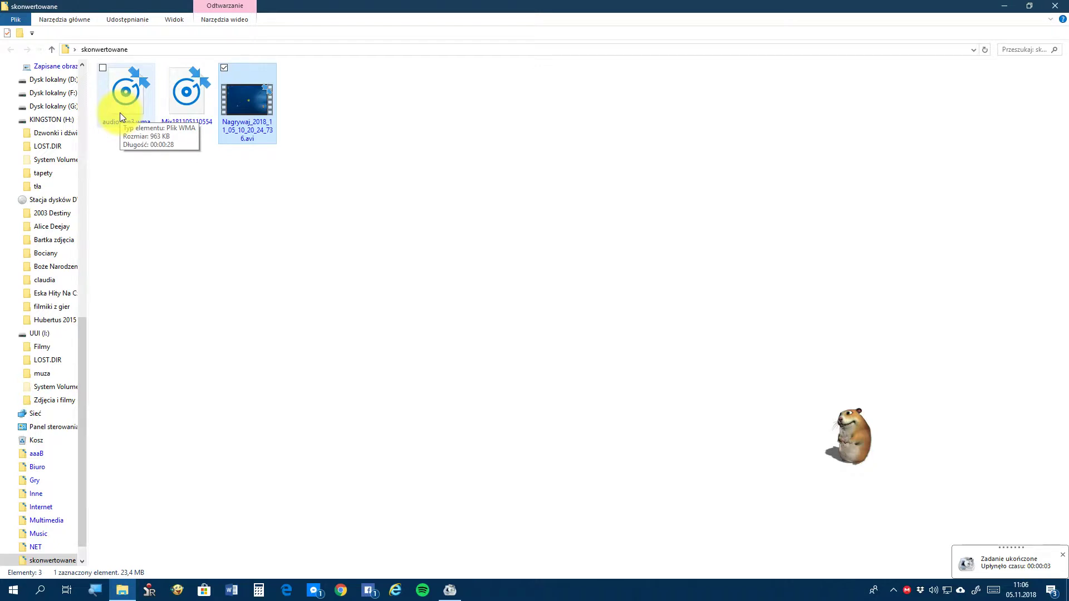
double_click(119, 113)
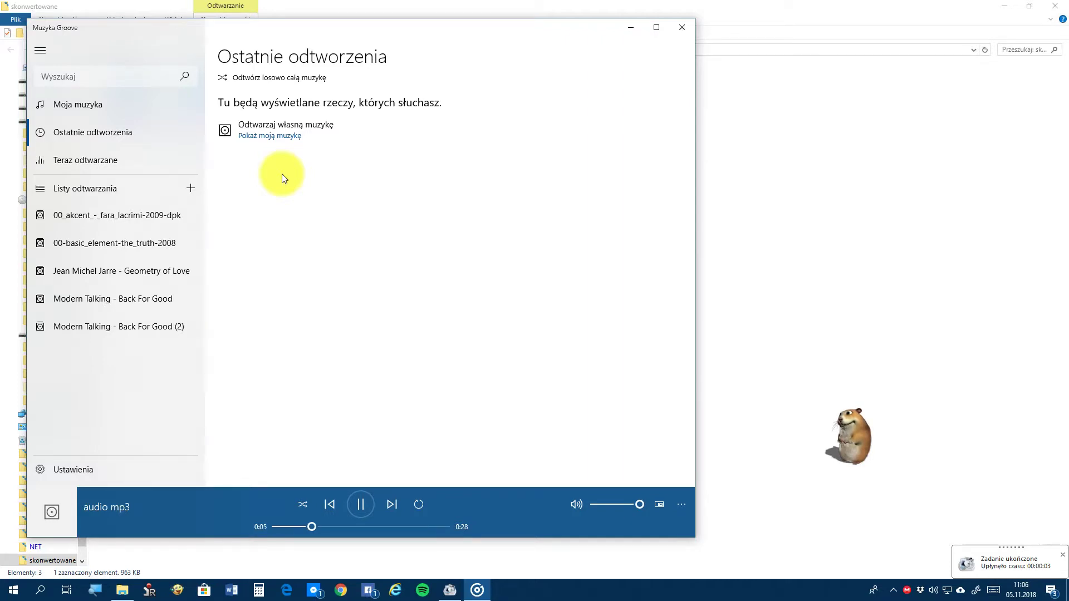
click(690, 23)
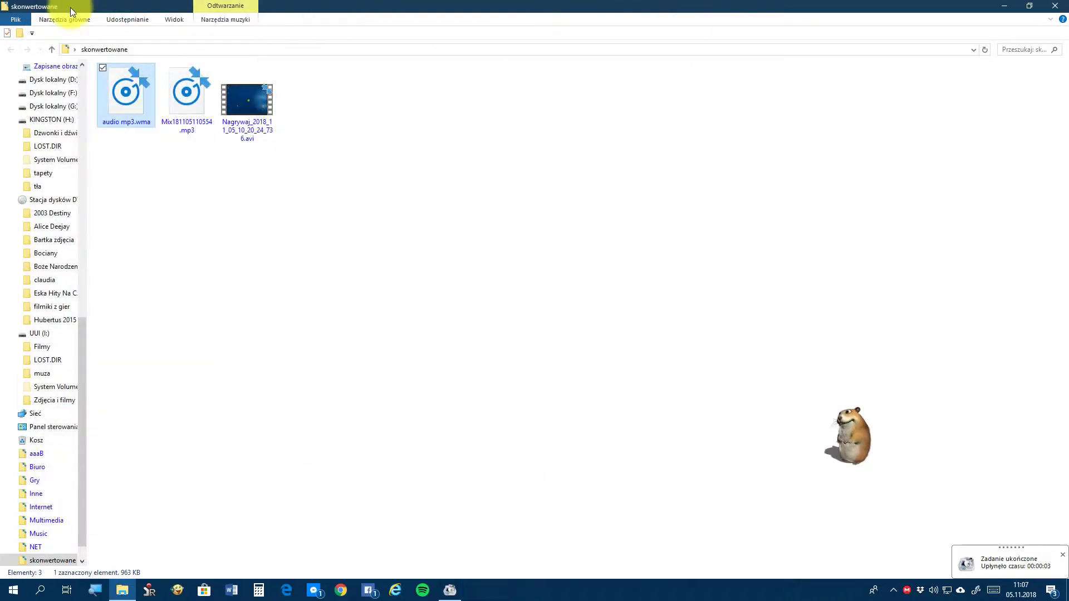
Step: Play the mixed MP3 file from the skonwertowane folder and close the player
mouse_move(210, 122)
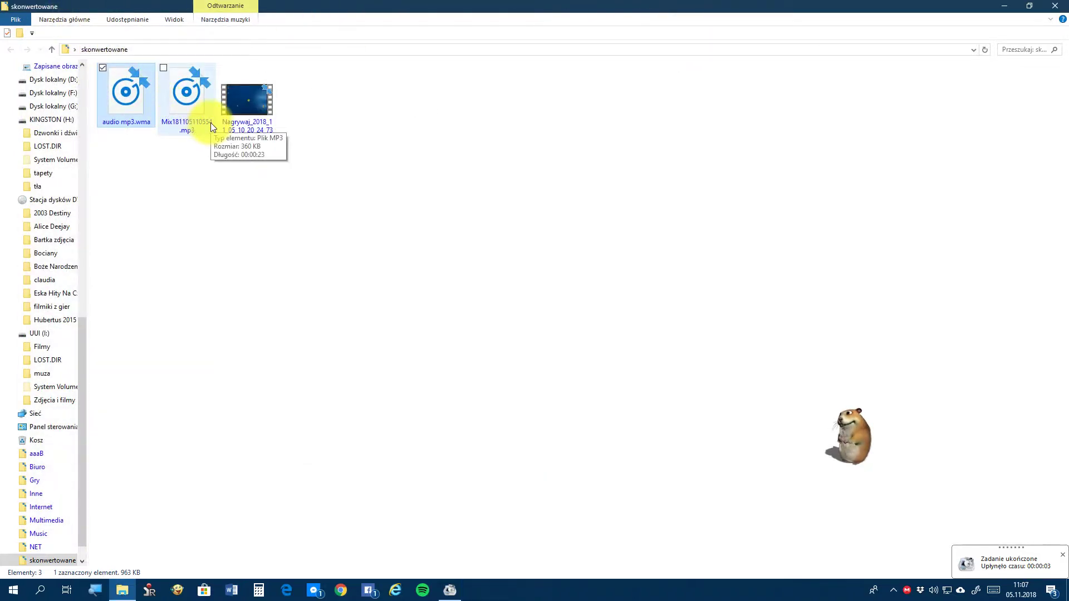
double_click(211, 123)
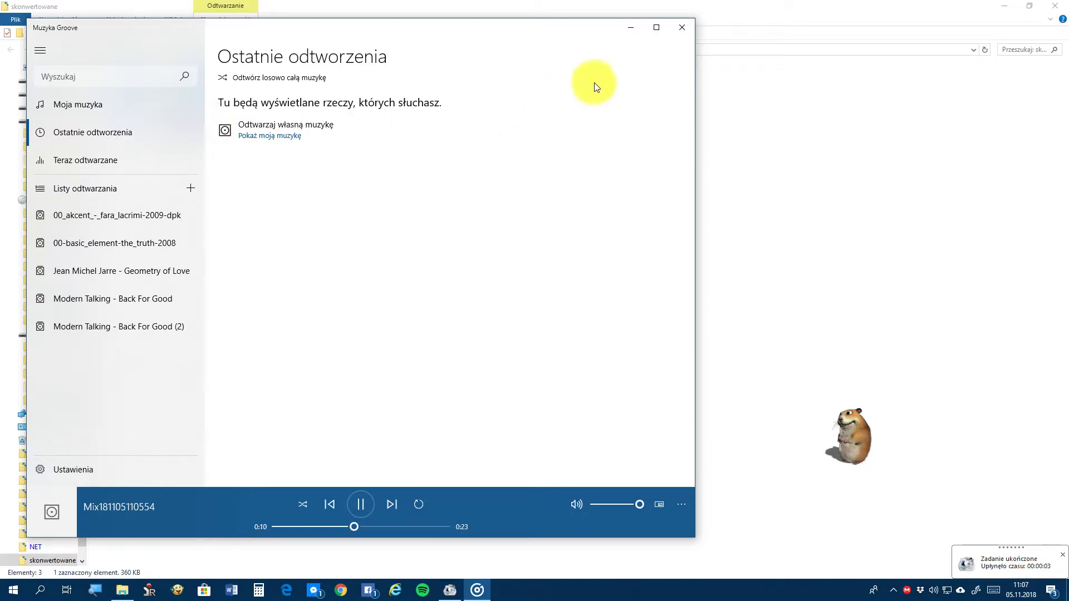
click(675, 33)
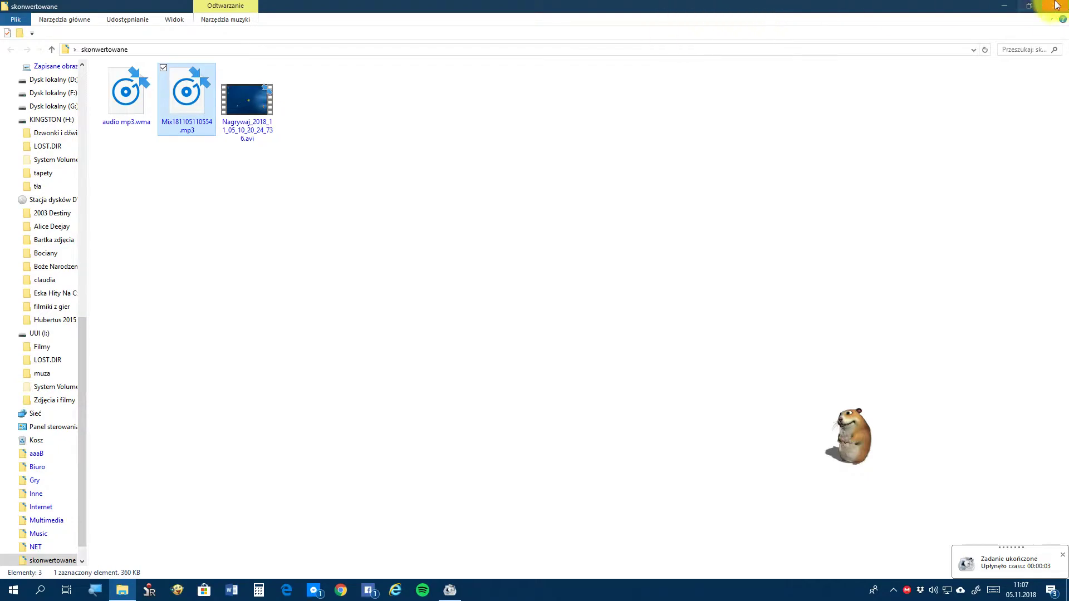
Step: Minimize the skonwertowane folder, switch back to FormatFactory, and clear the finished tasks from its list
click(1004, 6)
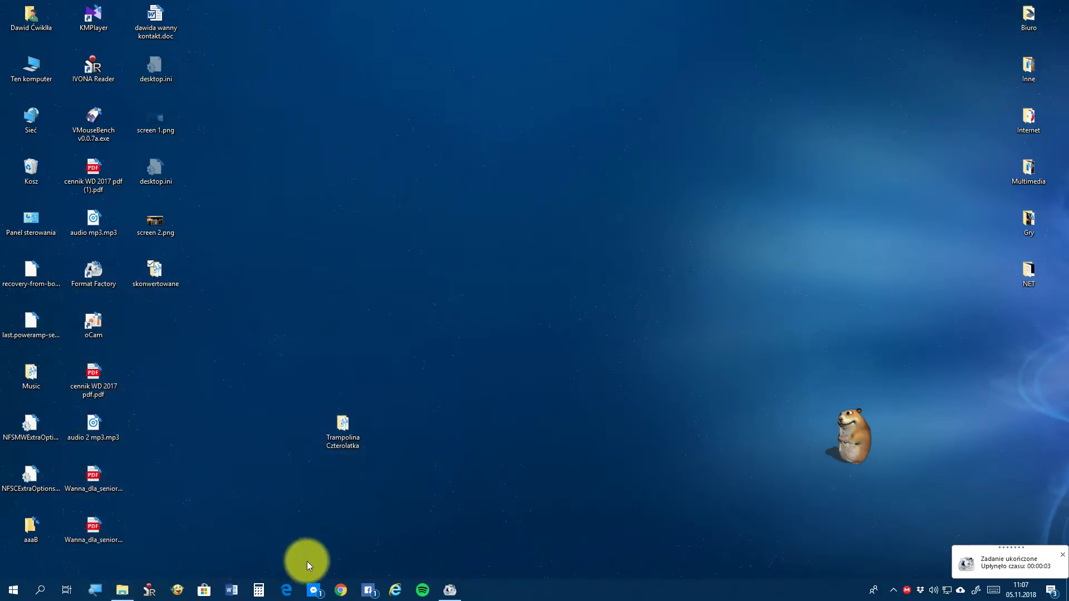
click(449, 589)
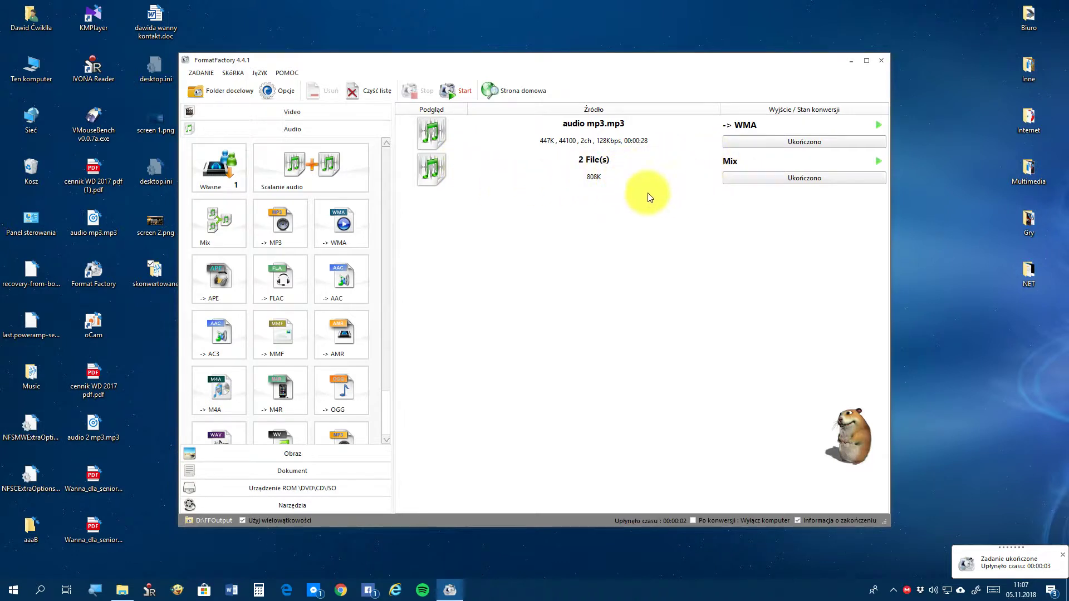
right_click(560, 205)
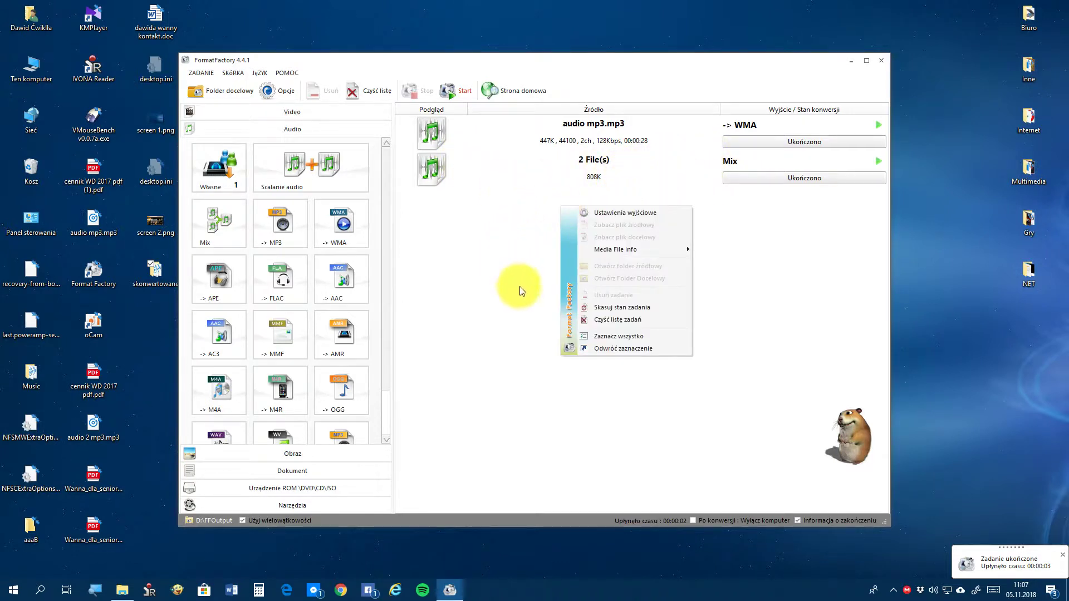
click(608, 321)
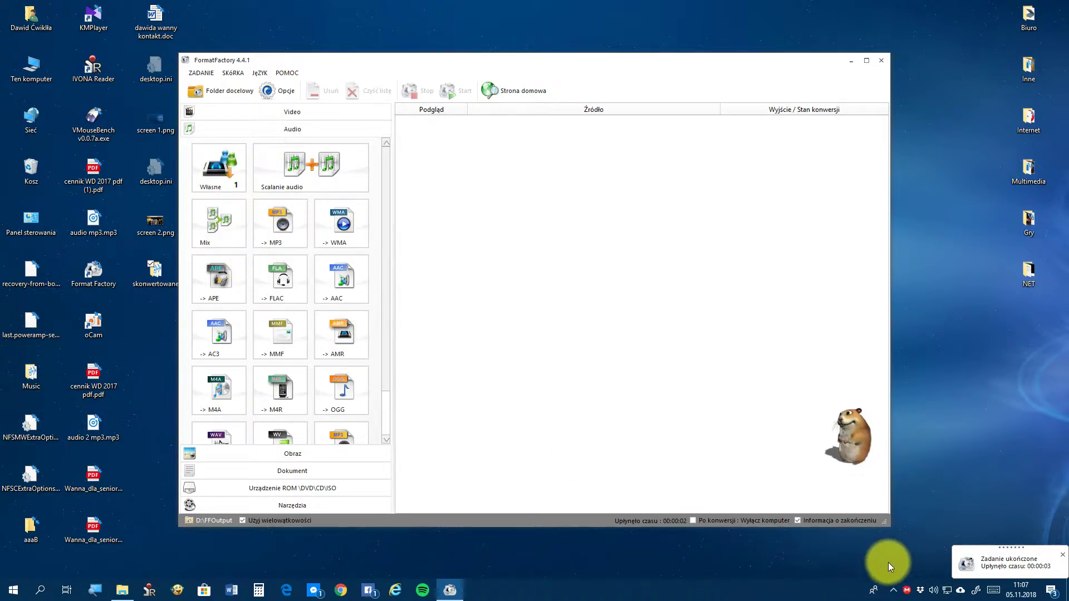
Step: Check the elapsed screen recording time in oCam and minimize its window
click(893, 590)
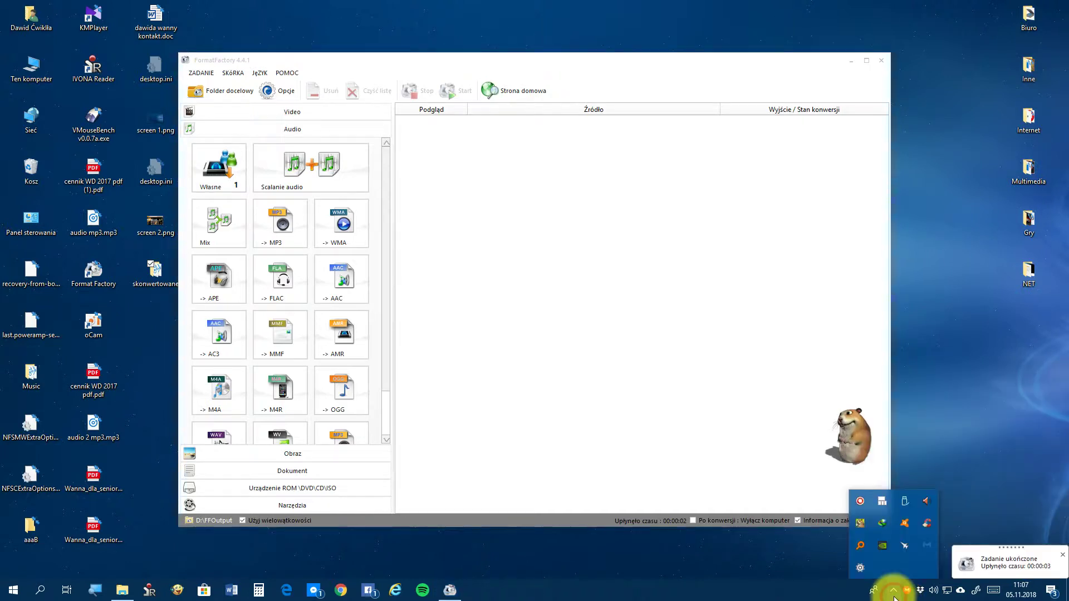
click(859, 500)
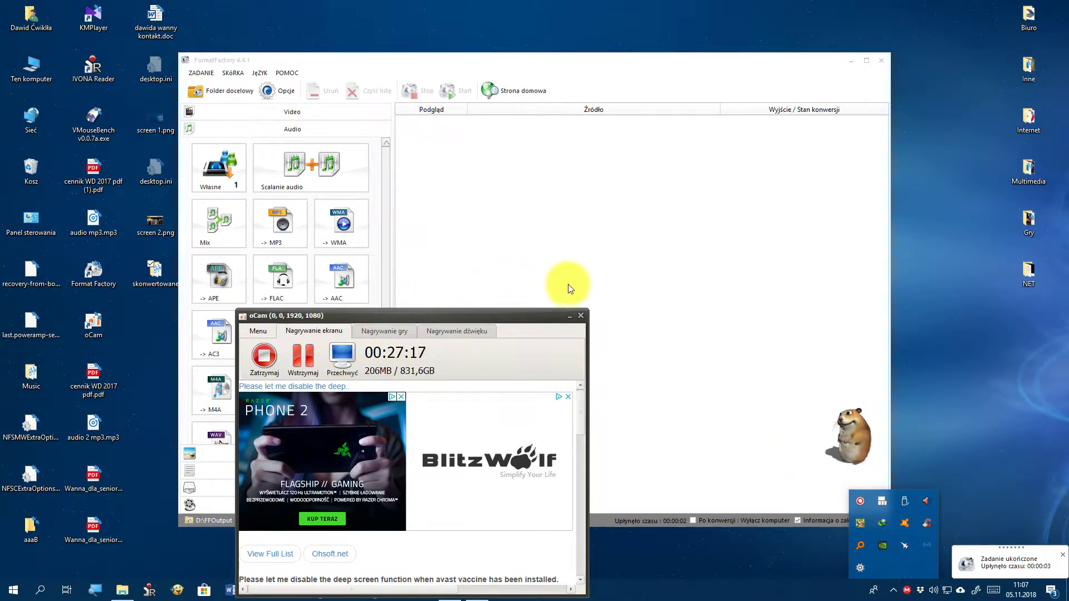
click(569, 315)
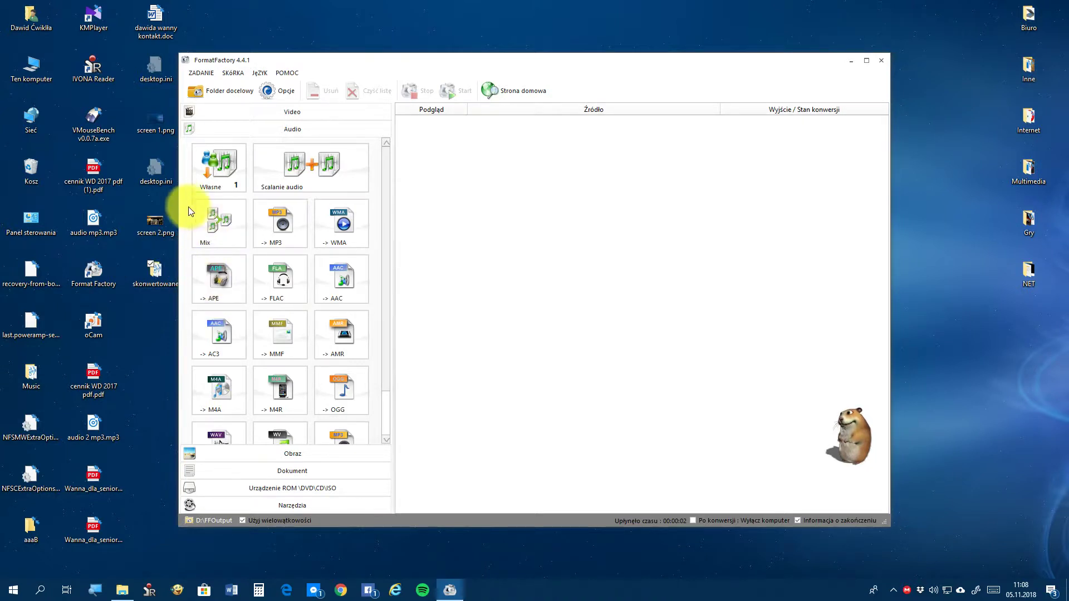
Step: Open the audio joining tool Scalanie audio and keep MP3 as its output format
click(343, 168)
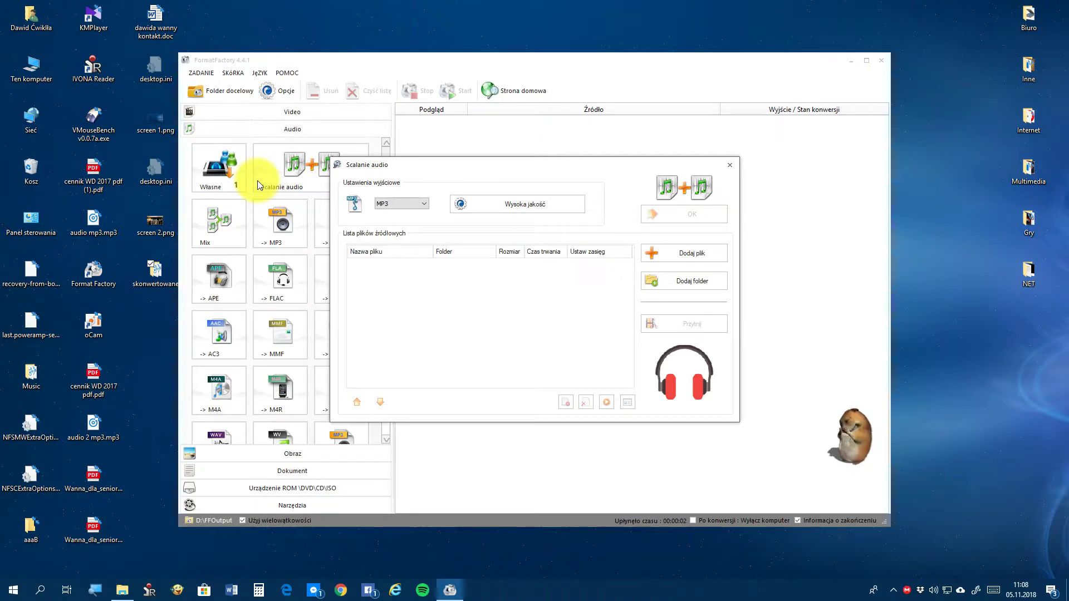
click(393, 204)
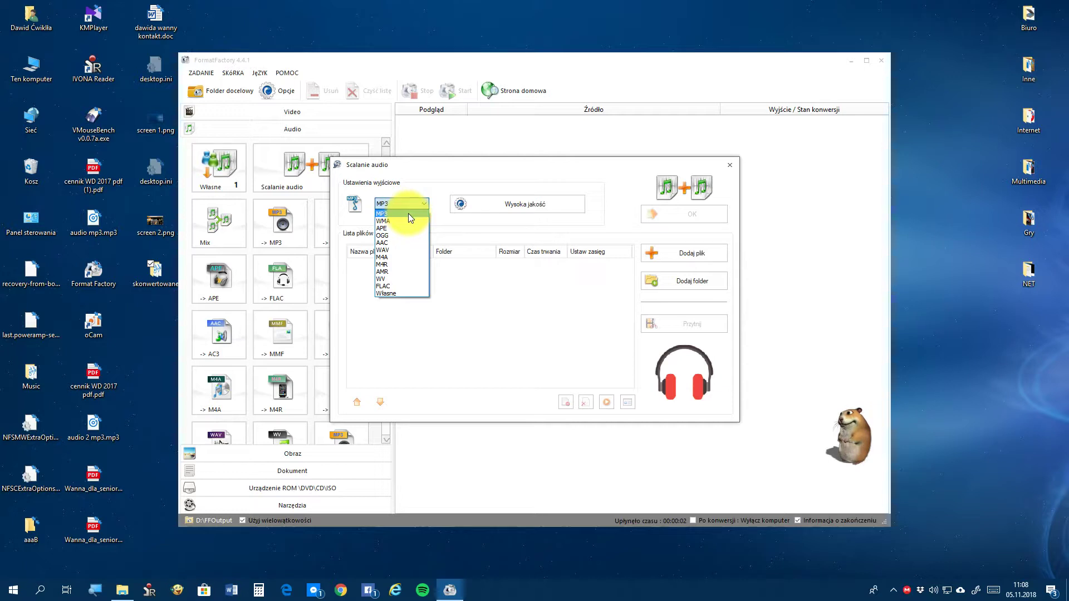
click(408, 214)
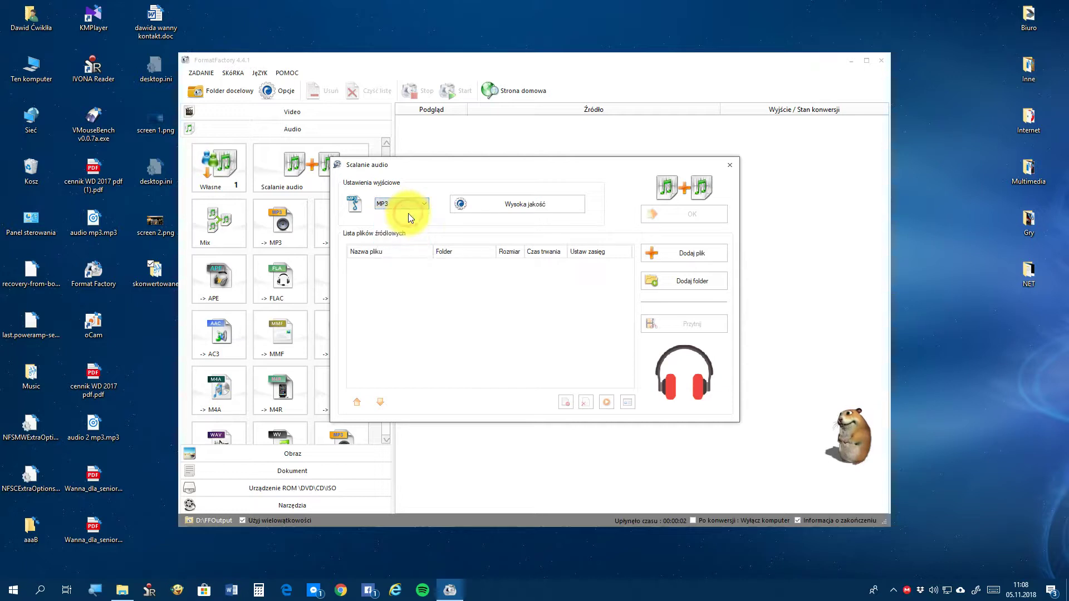
Step: Add audio 2 mp3.mp3 and audio mp3.mp3 from the desktop to the list of files to join
click(696, 258)
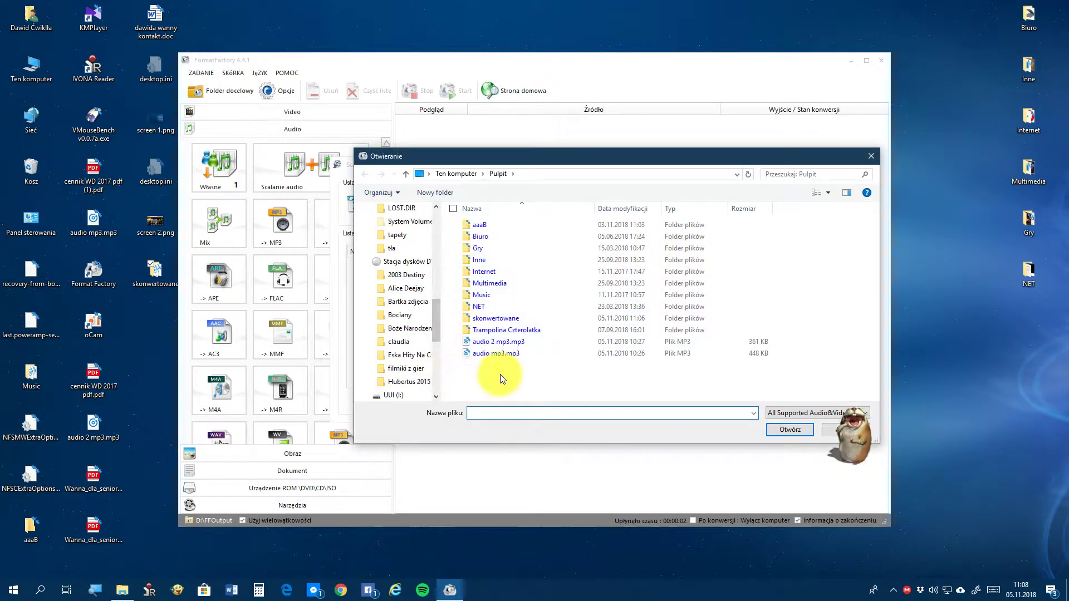
click(507, 354)
drag(516, 354, 520, 344)
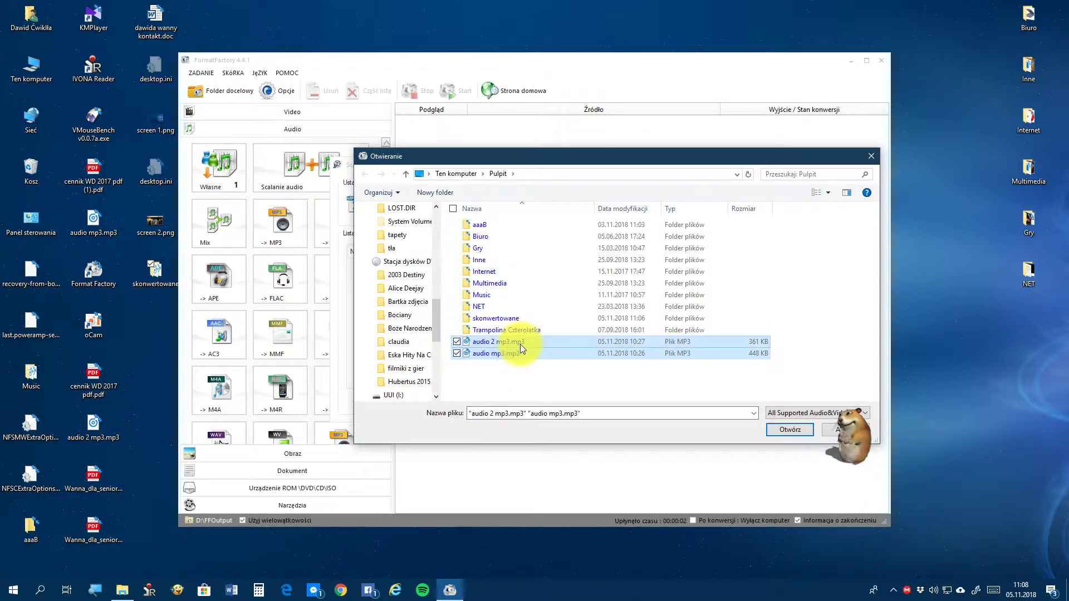
click(794, 431)
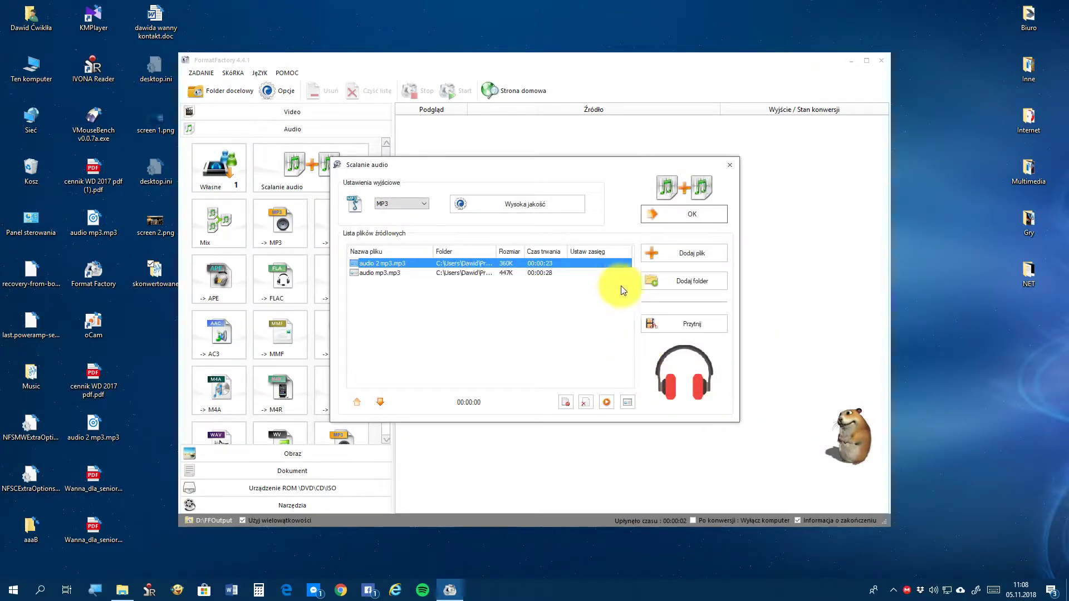
Step: View the trimming window for audio 2 mp3.mp3, and review the MP3 output settings, keeping the Wysoka jakość profile
click(693, 282)
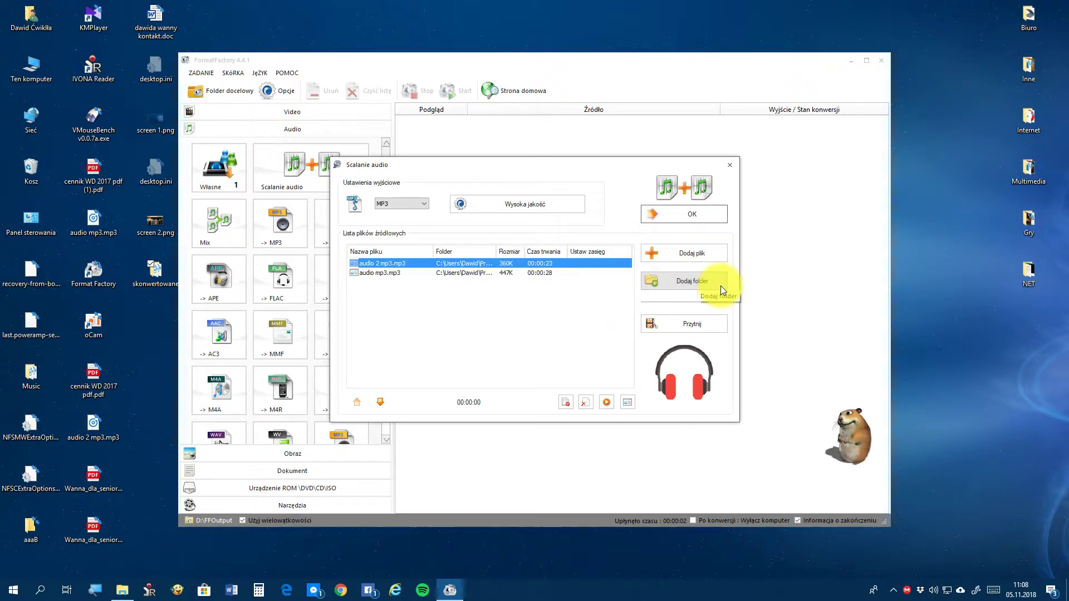
click(673, 330)
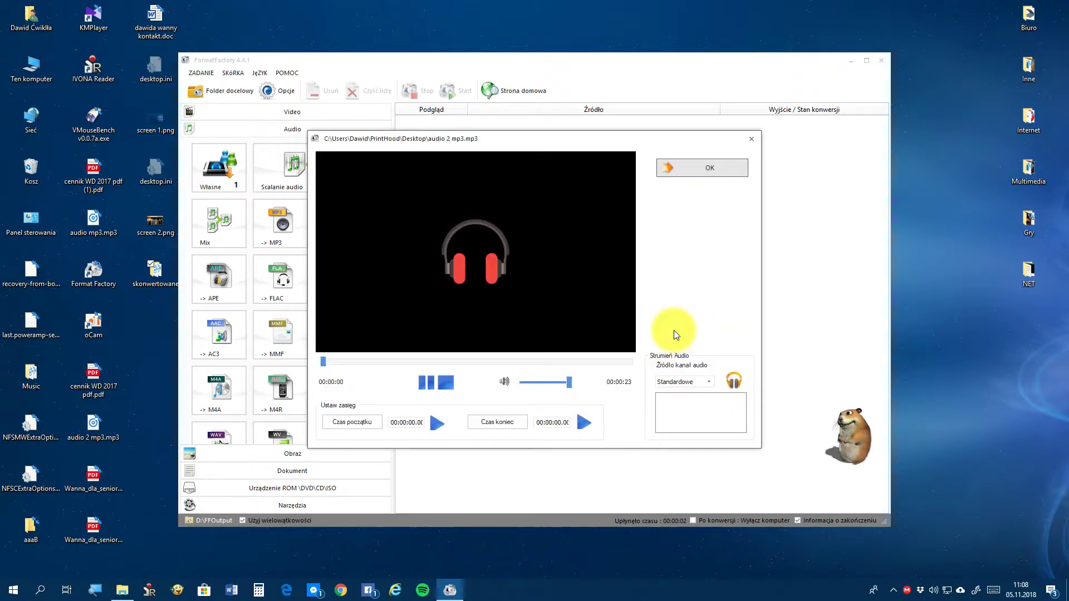
click(752, 139)
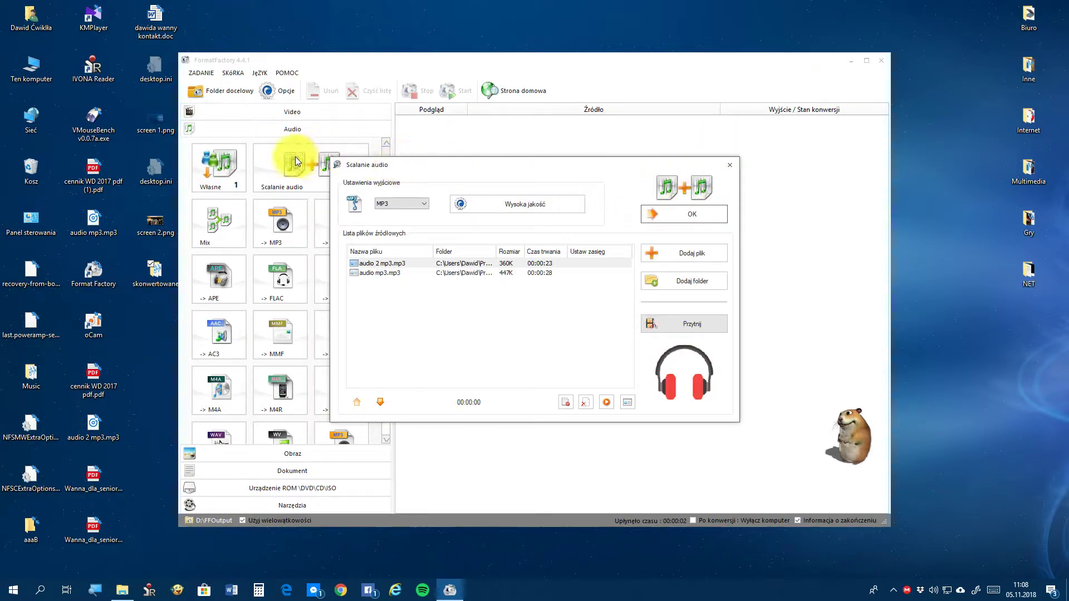
click(549, 205)
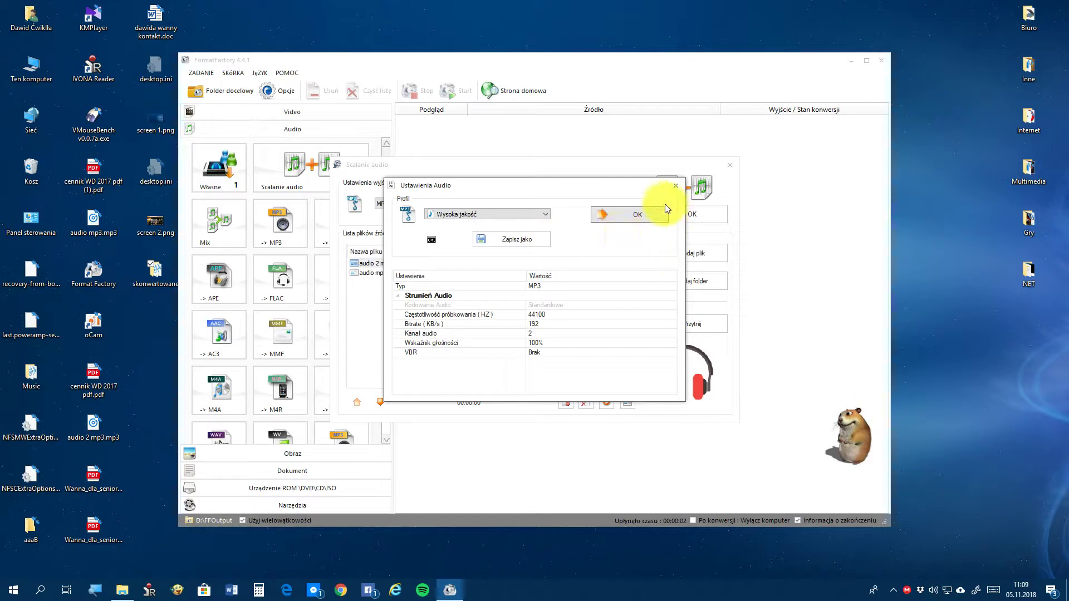
click(652, 212)
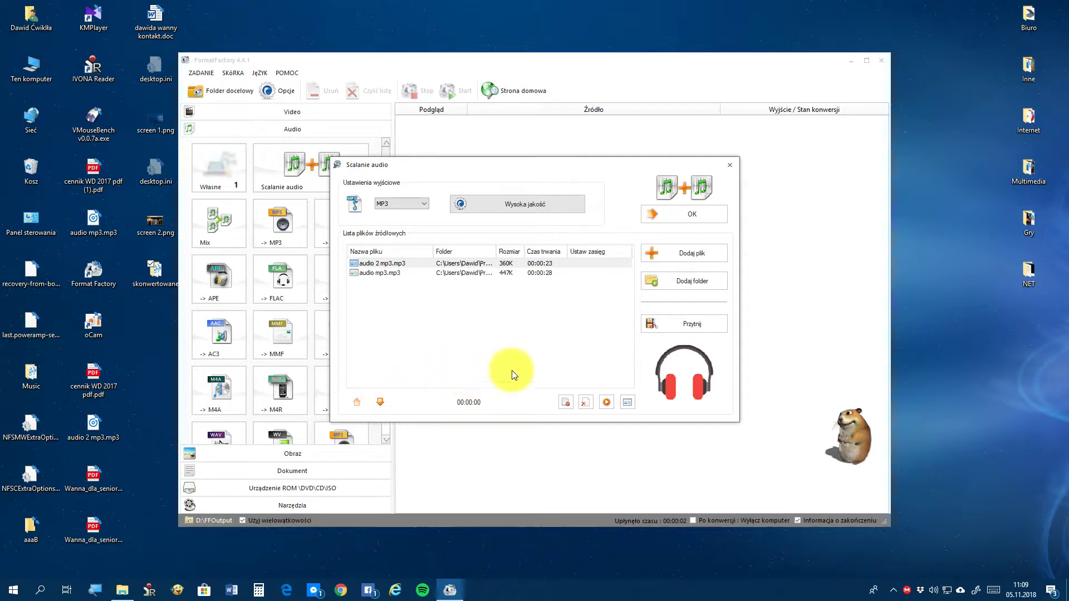
Step: Confirm the audio joining task and start its conversion
click(680, 216)
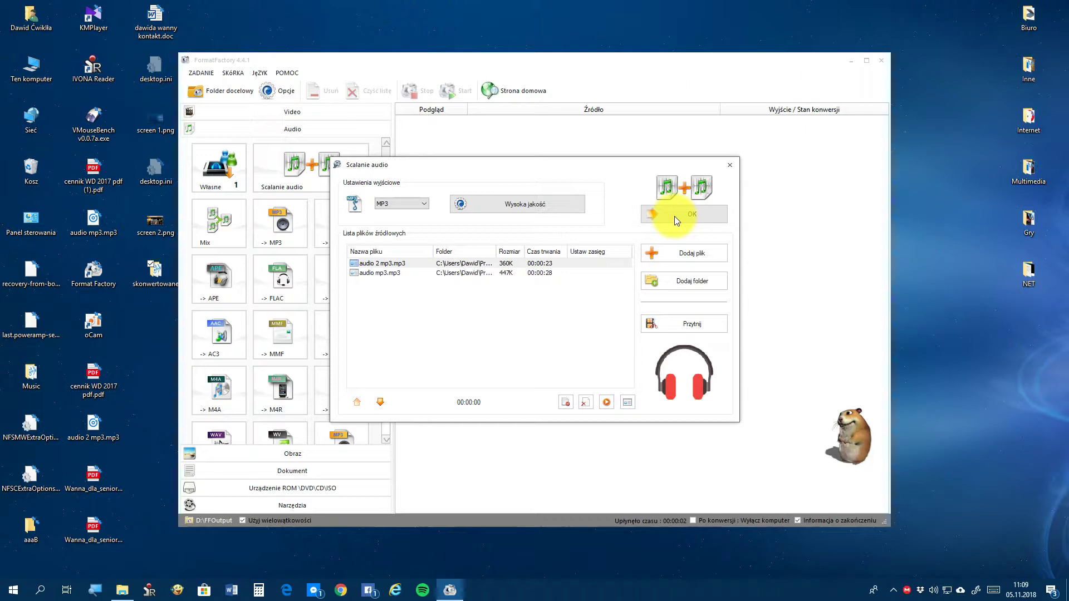
click(674, 216)
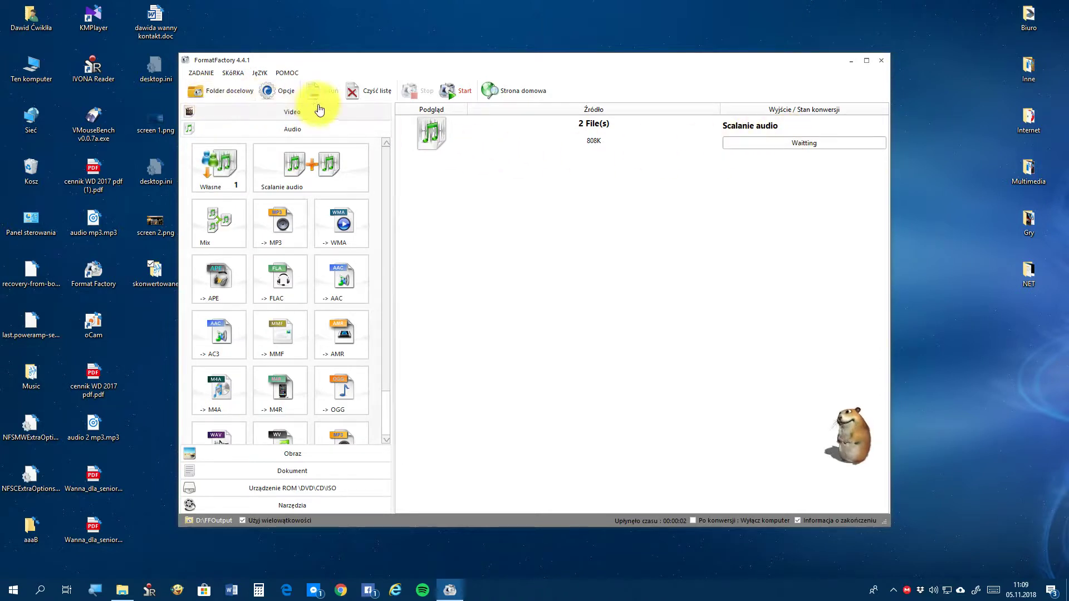
click(468, 96)
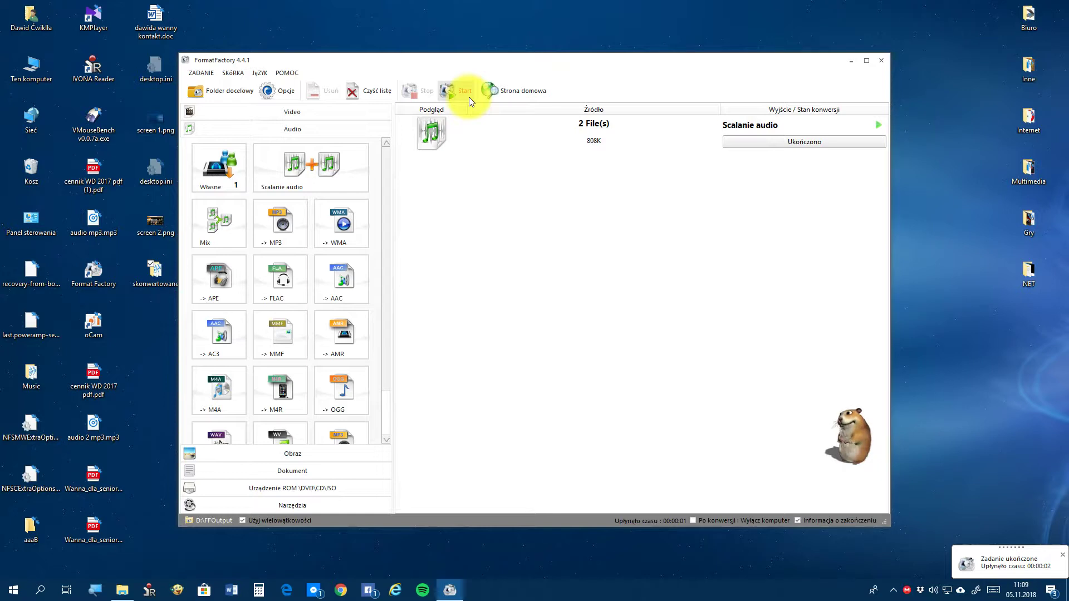
Step: Play the joined audio file from the skonwertowane folder on the desktop, and close the player and the folder
click(853, 63)
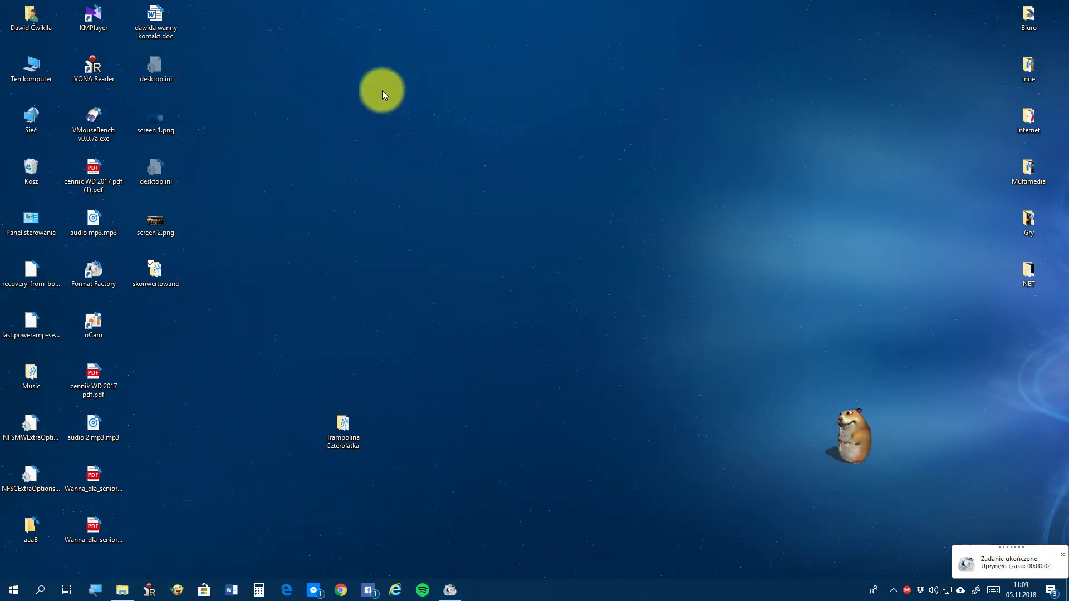
double_click(165, 283)
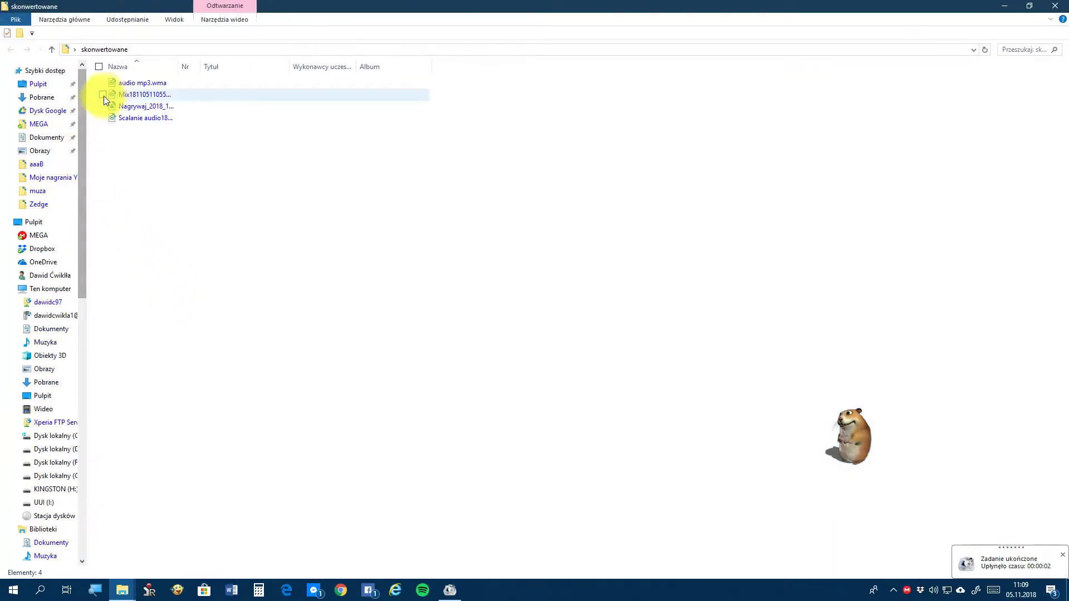
double_click(143, 120)
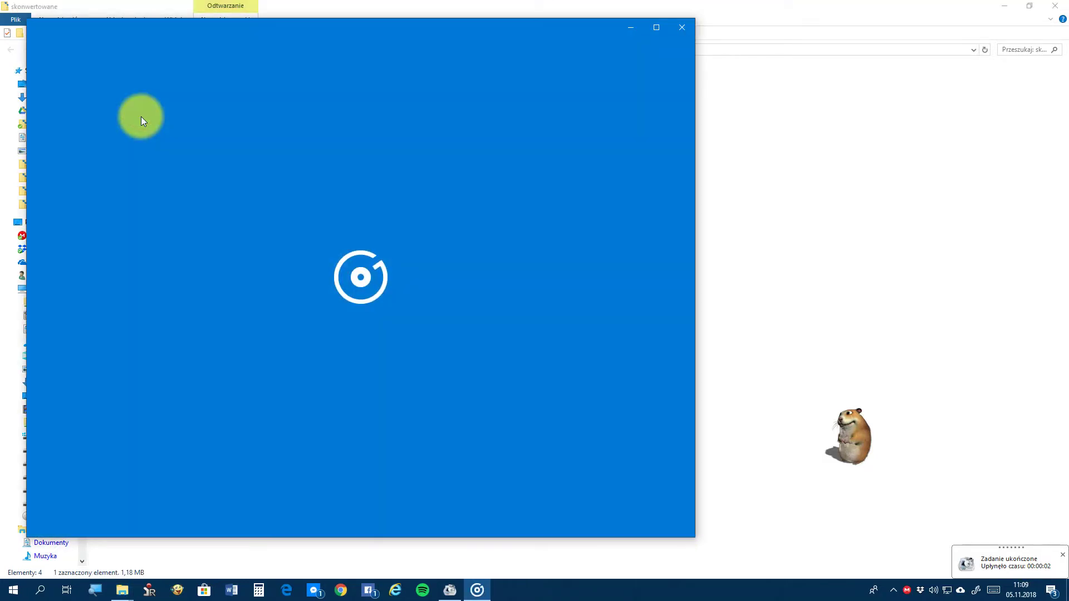
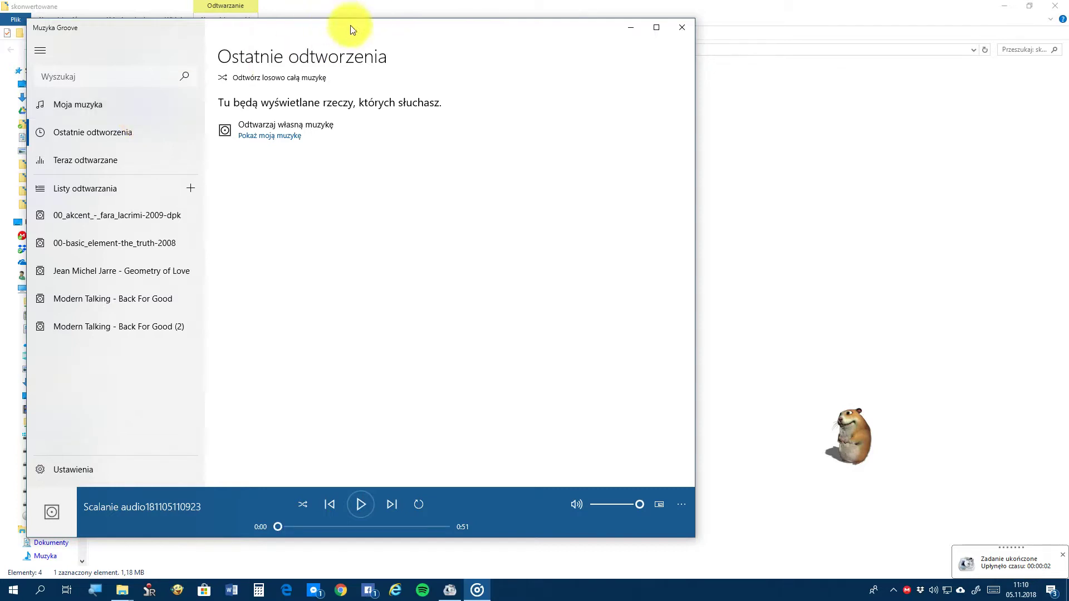
click(681, 28)
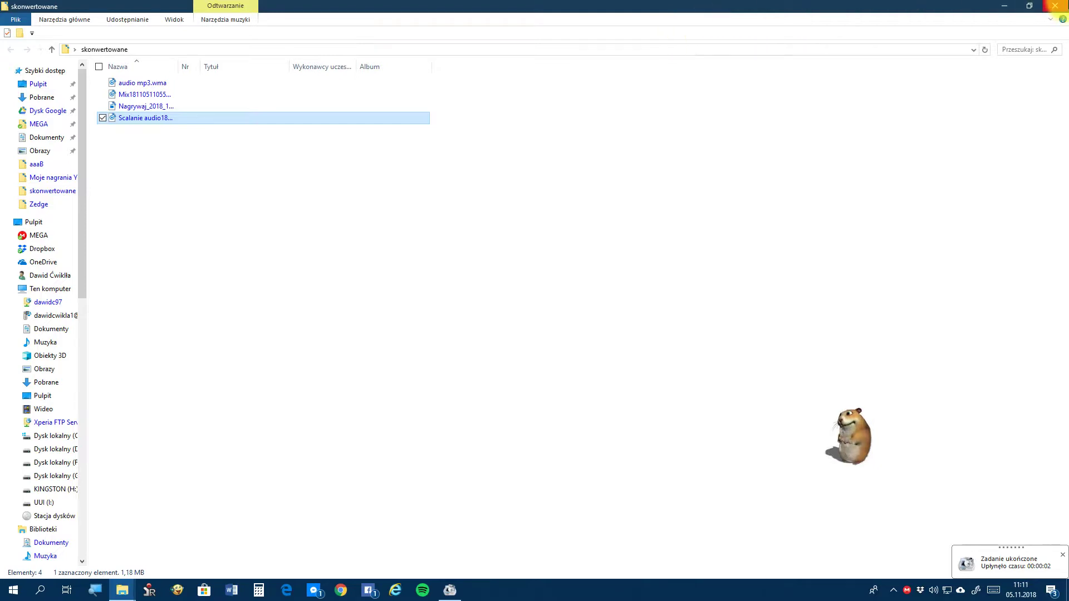
click(1055, 7)
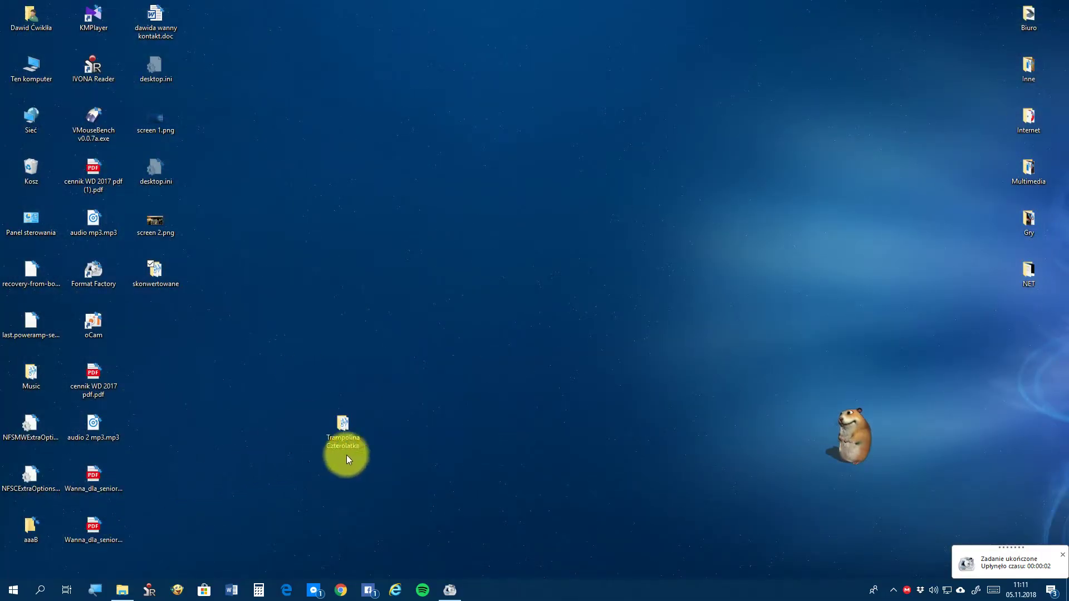
Step: Switch back to FormatFactory and clear the finished joining task from the task list
click(450, 590)
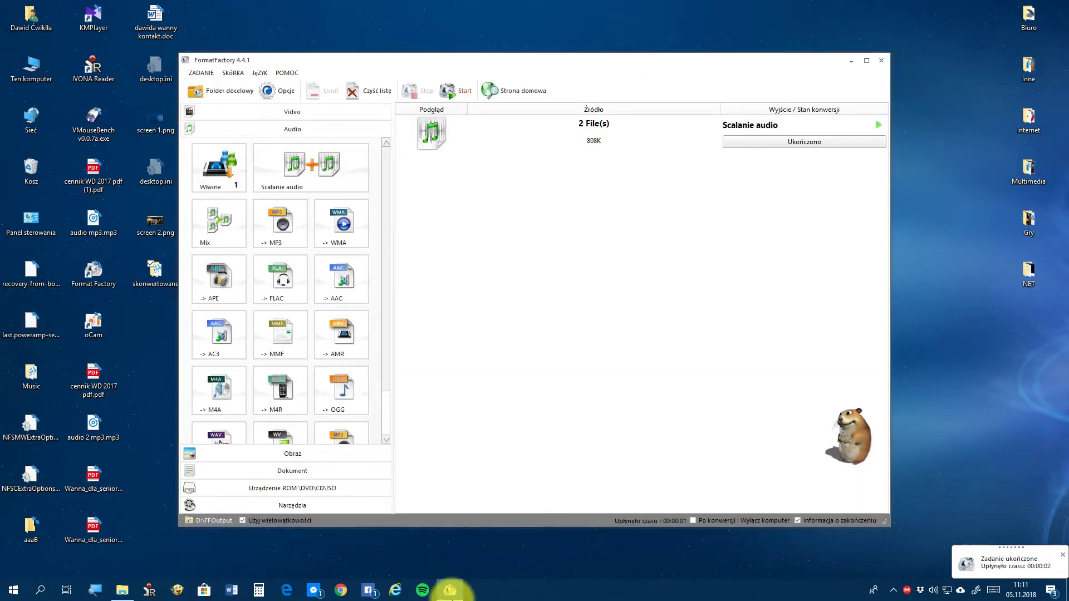
right_click(653, 197)
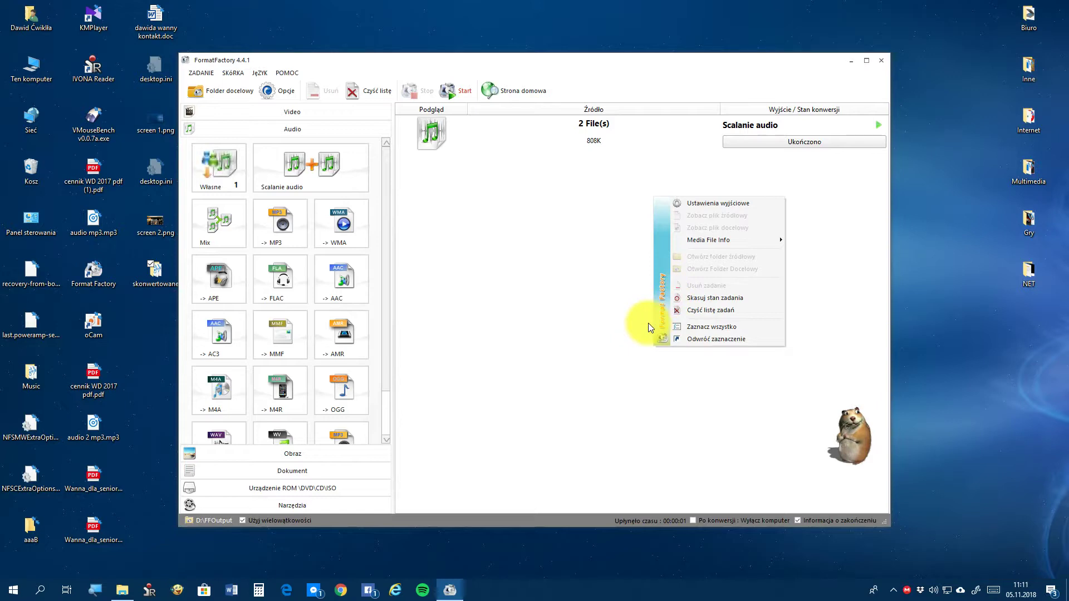
click(673, 311)
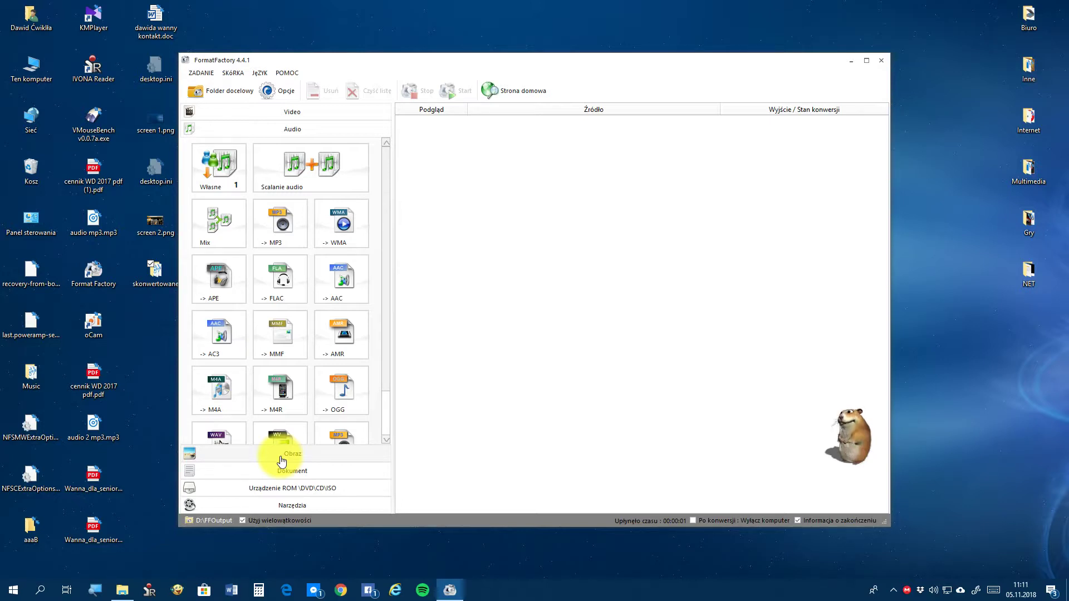
Step: Show the Obraz image conversion tools, and view the Picosmos Picture Tools website before closing the browser
click(304, 464)
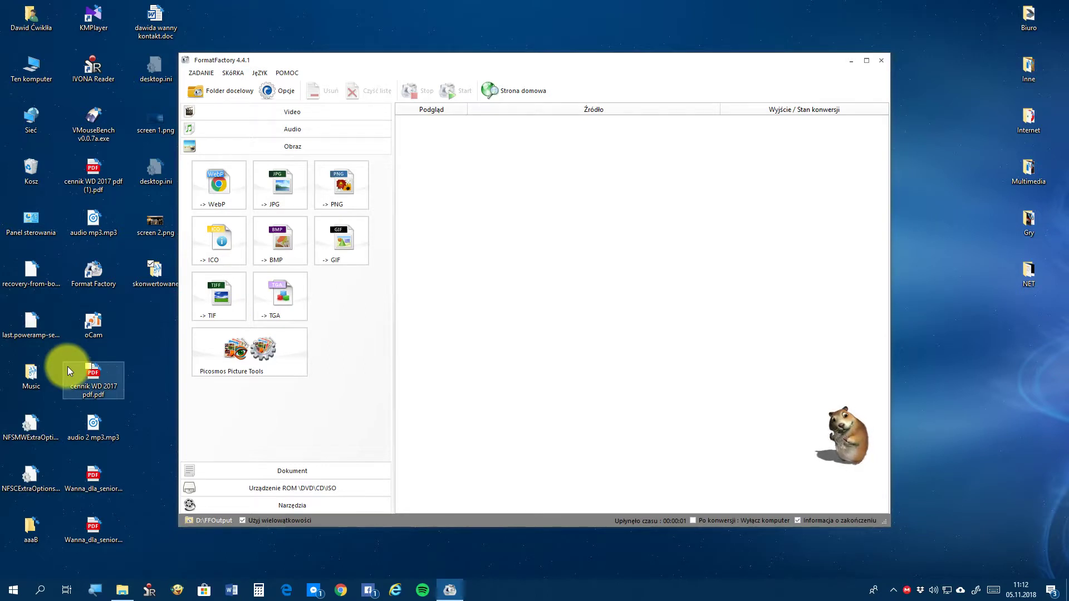
click(250, 380)
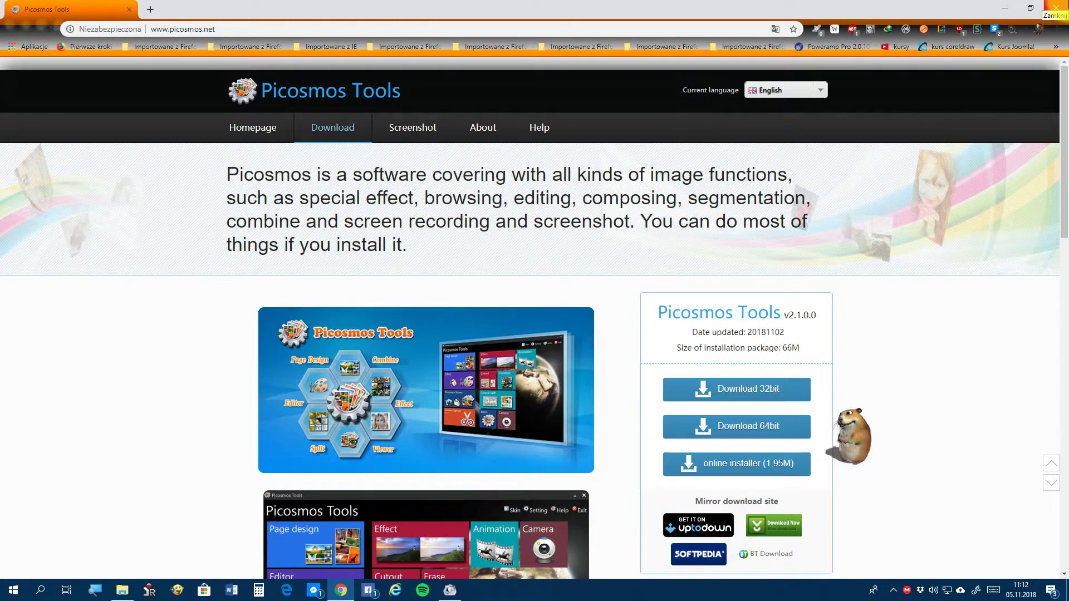
click(1057, 8)
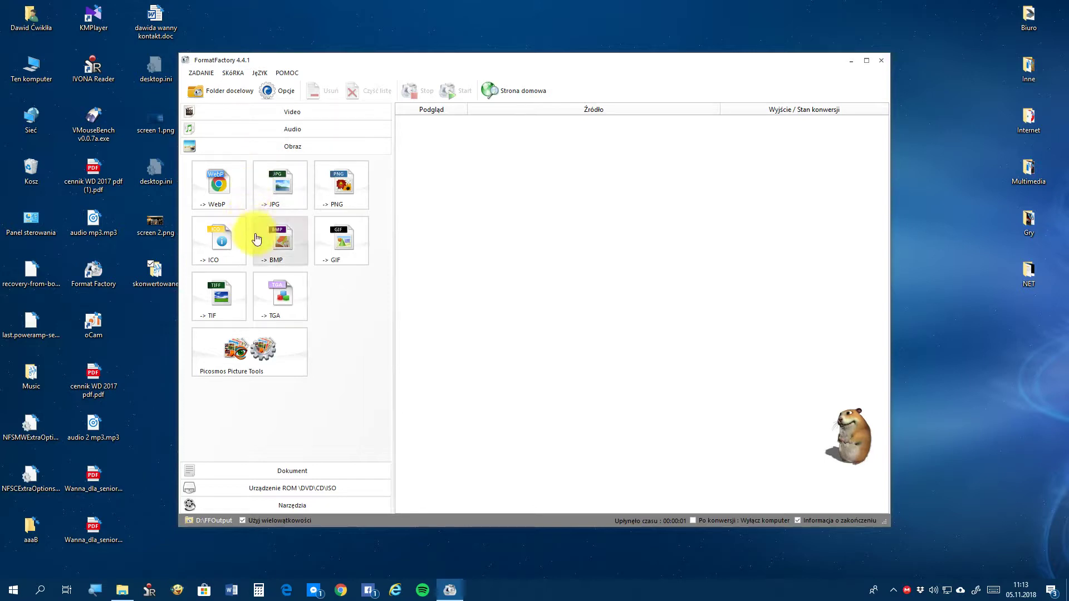
Step: Open the image conversion to GIF and add all images from the folder D:\tapety\Windows 2000
click(336, 260)
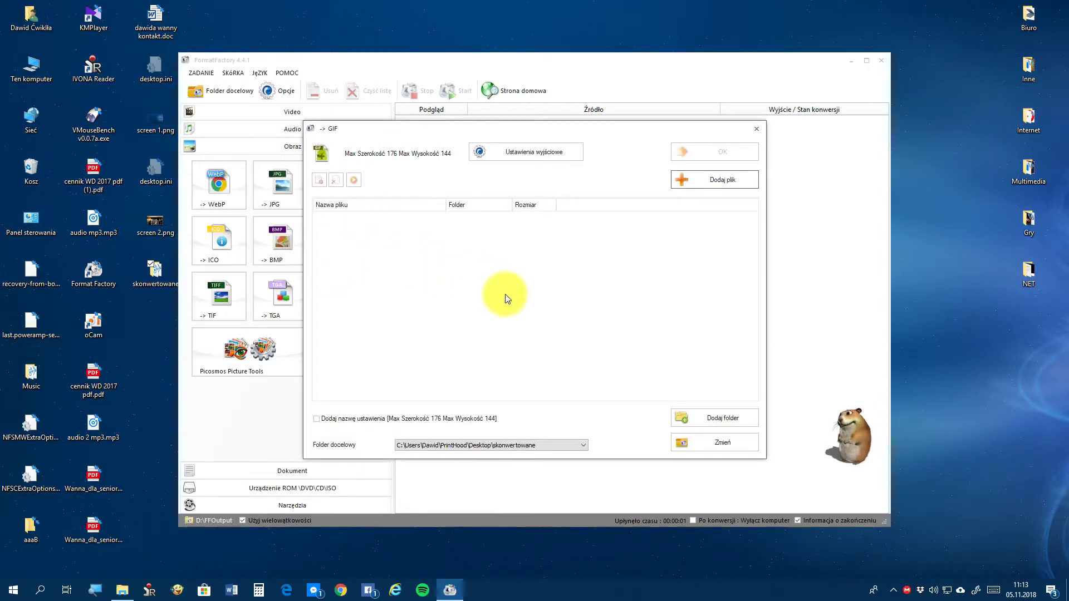
click(746, 412)
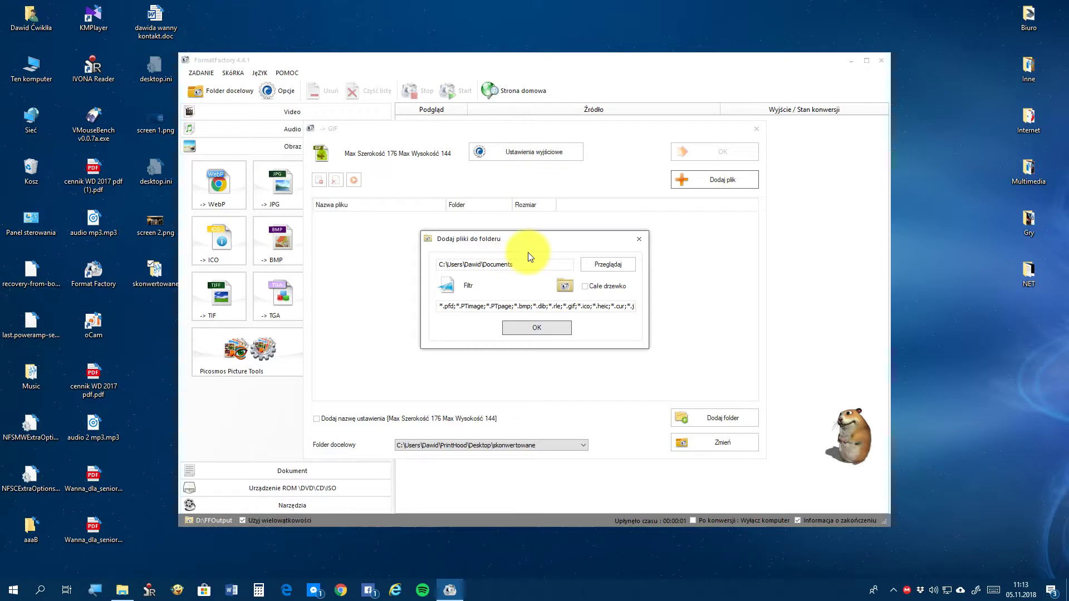
click(616, 267)
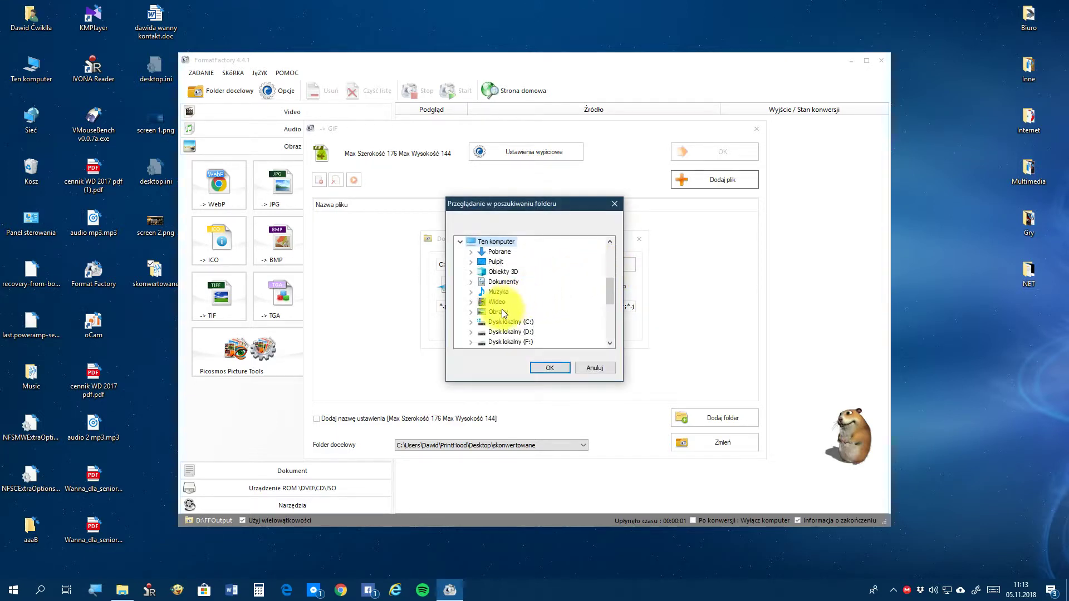
double_click(522, 333)
scroll(522, 333, down, 5)
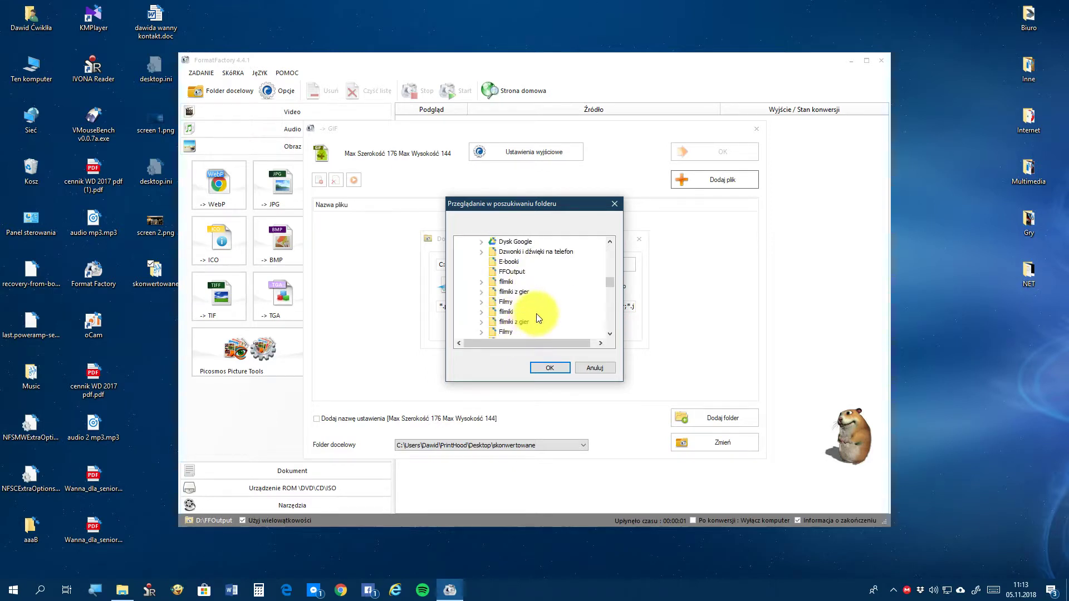
scroll(536, 313, down, 5)
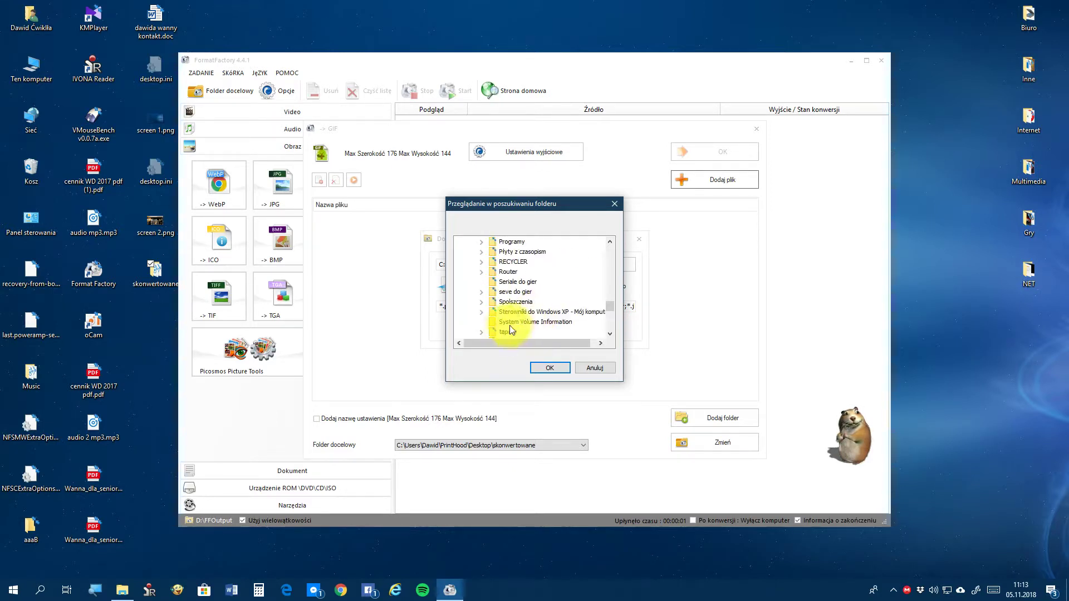
double_click(504, 332)
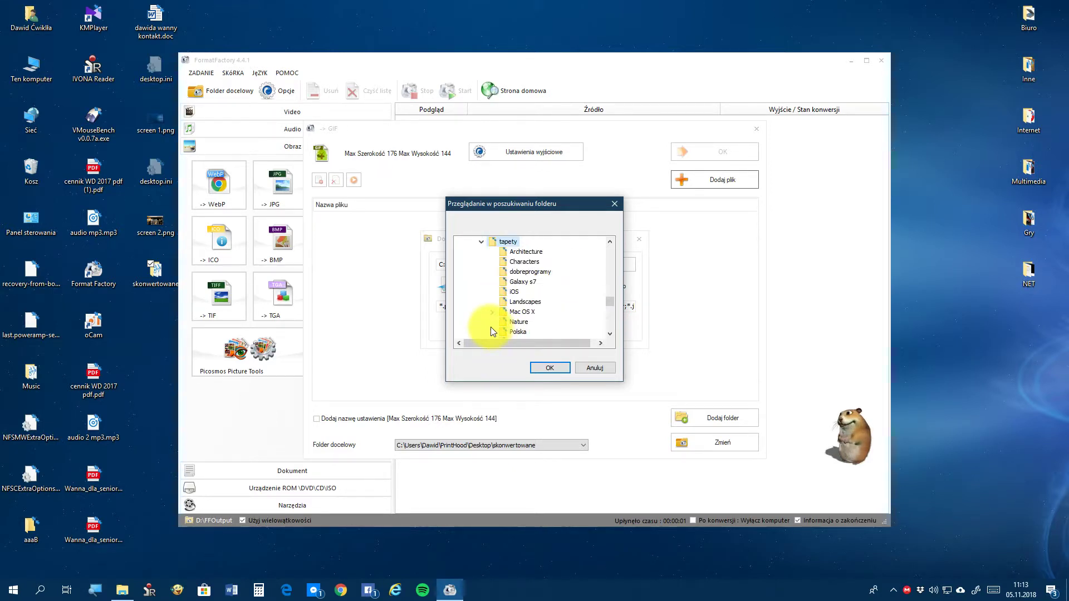
scroll(490, 329, down, 2)
scroll(490, 331, down, 1)
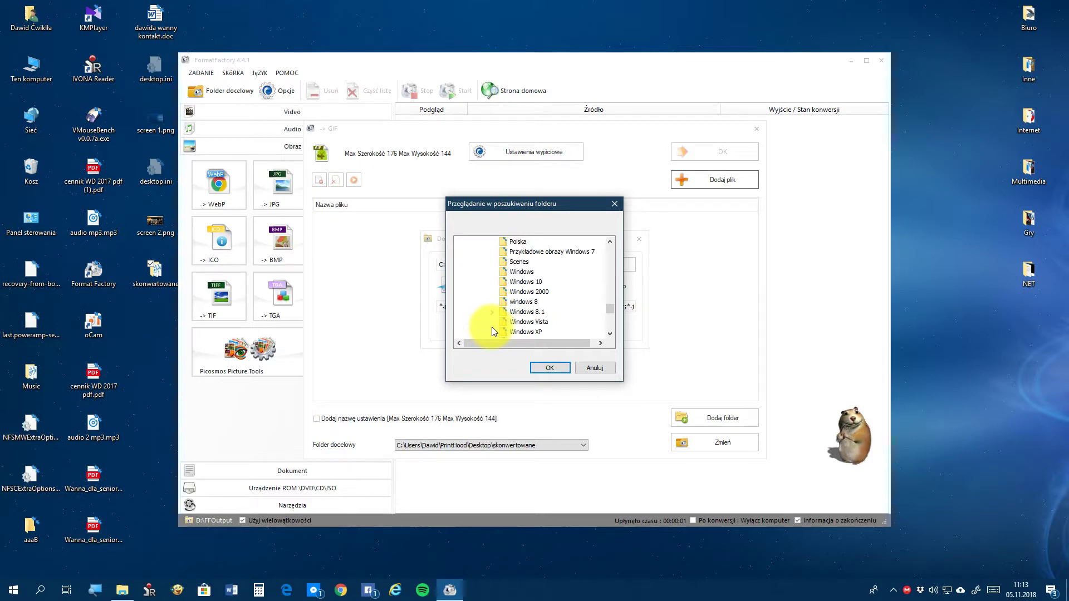
click(535, 292)
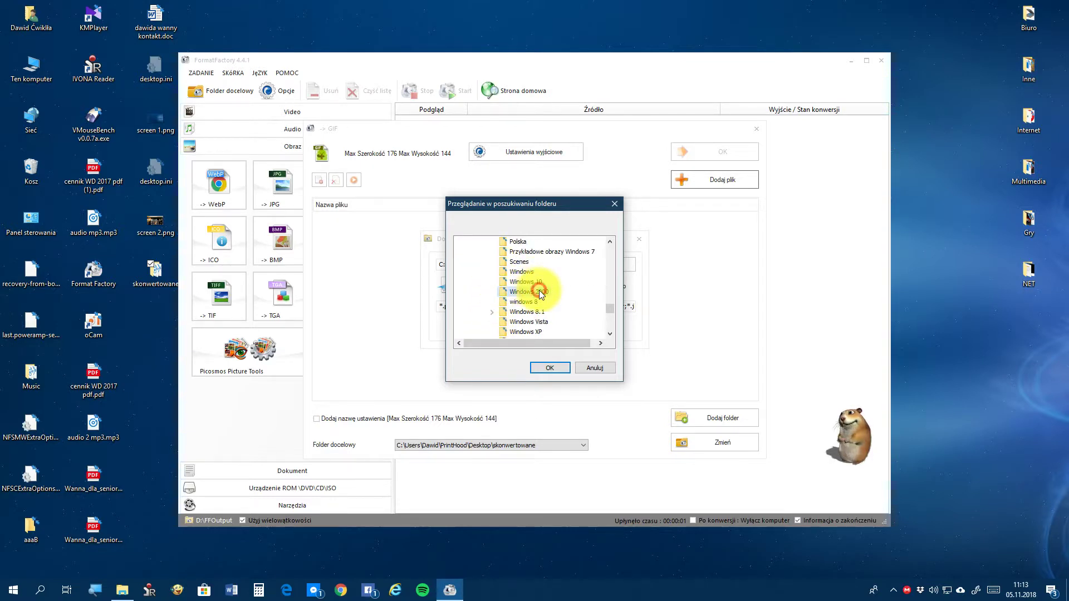
click(549, 368)
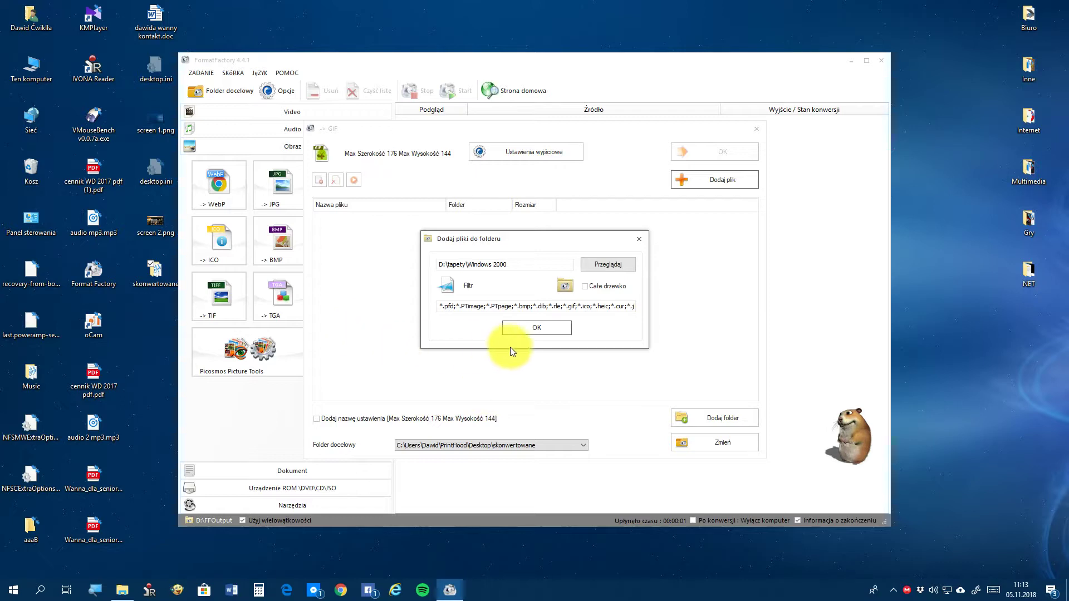
click(524, 326)
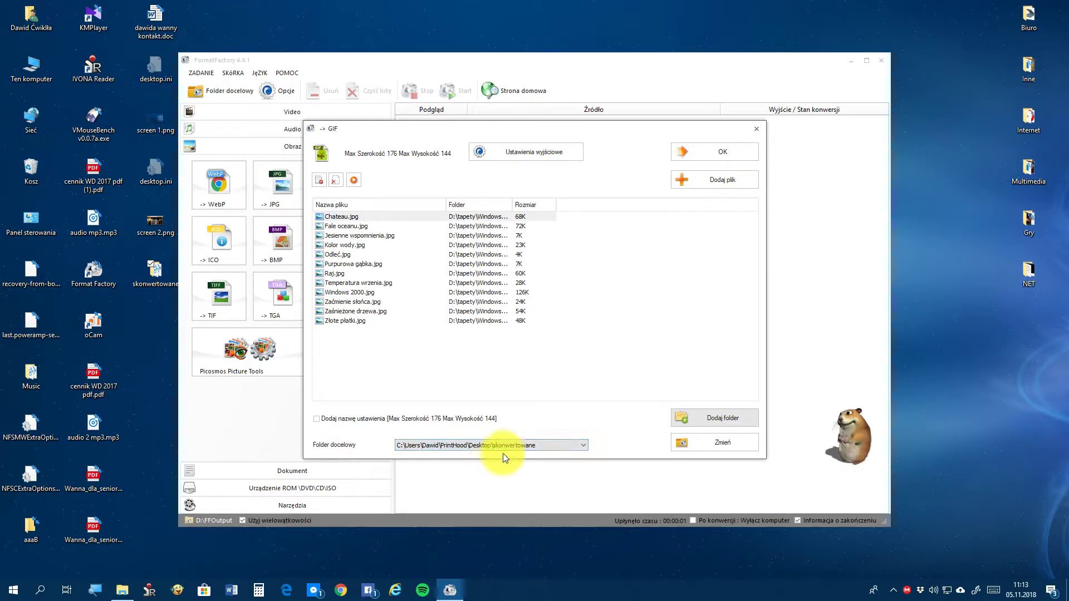
Step: View the destination folder selection for the GIF conversion and cancel it, keeping skonwertowane as the output folder
click(725, 446)
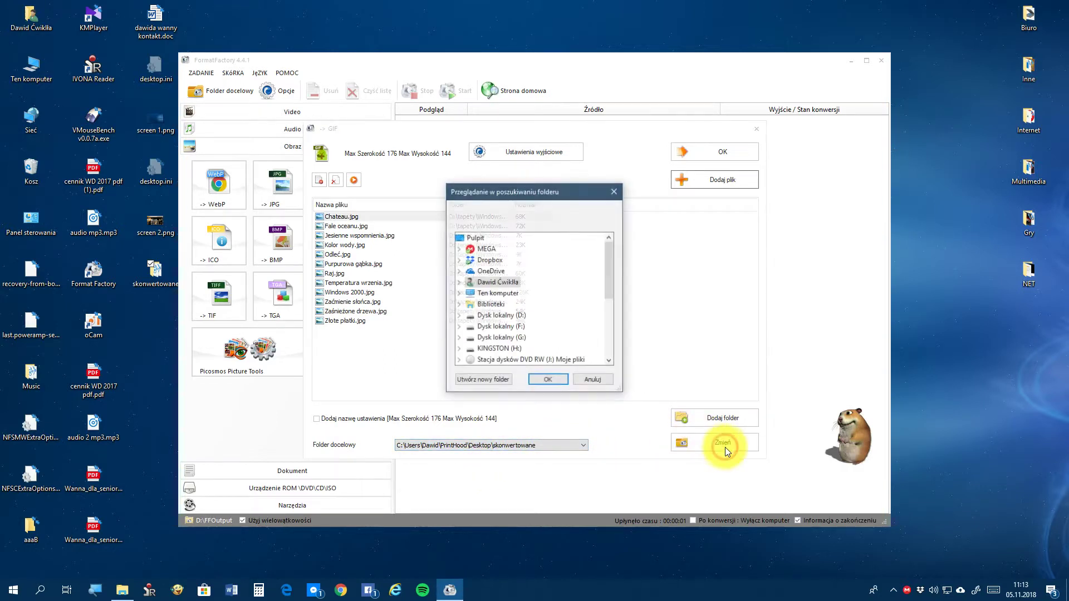
click(593, 381)
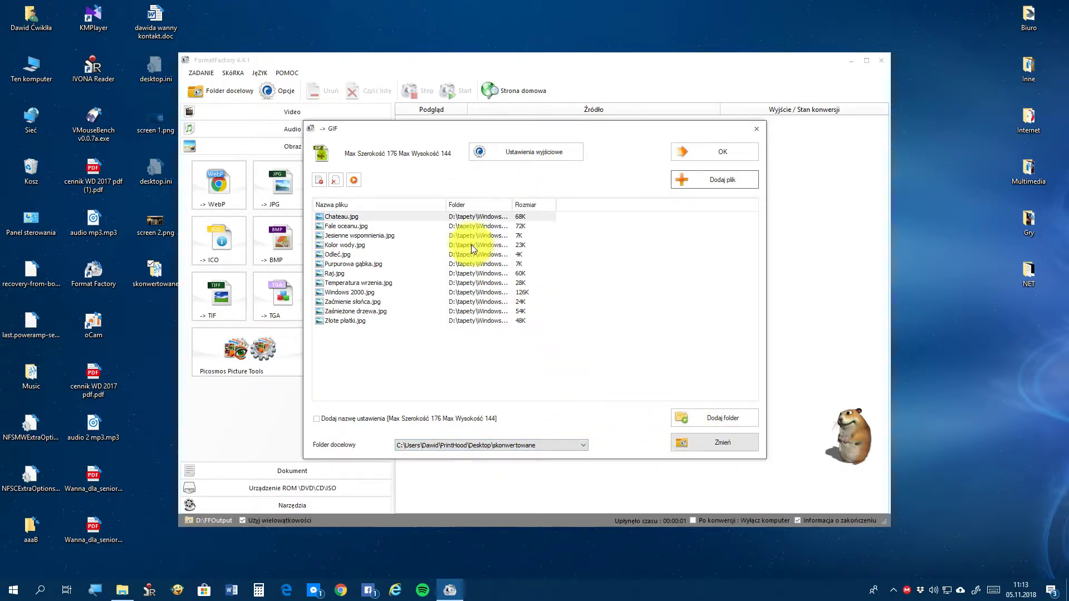
Step: View the GIF output size presets, keeping Max Szerokość 176 Max Wysokość 144, and briefly open the Picosmos Tools download page before closing the browser
click(543, 146)
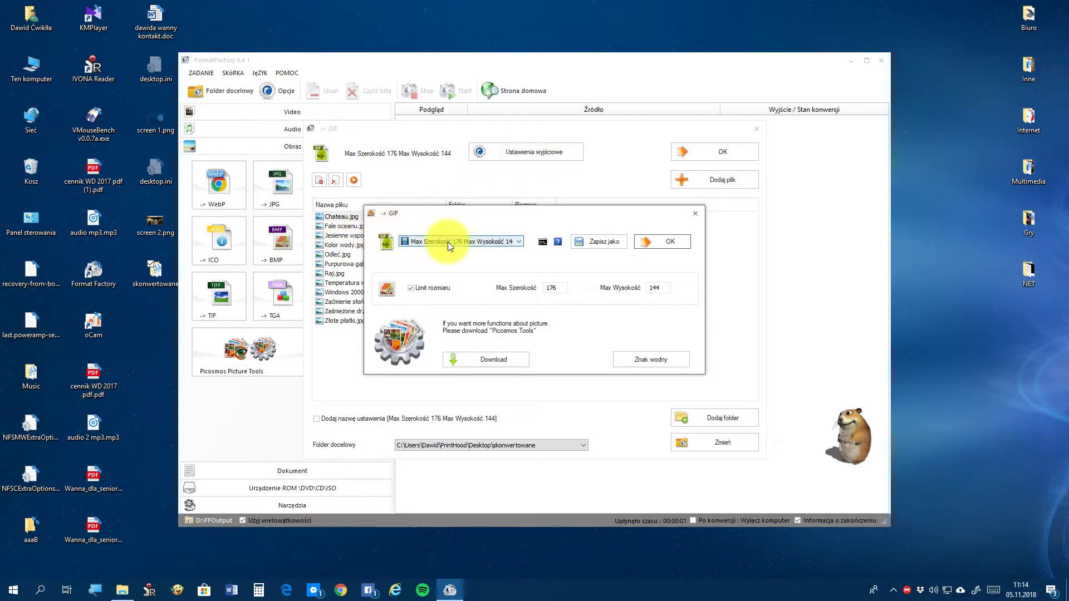
click(483, 241)
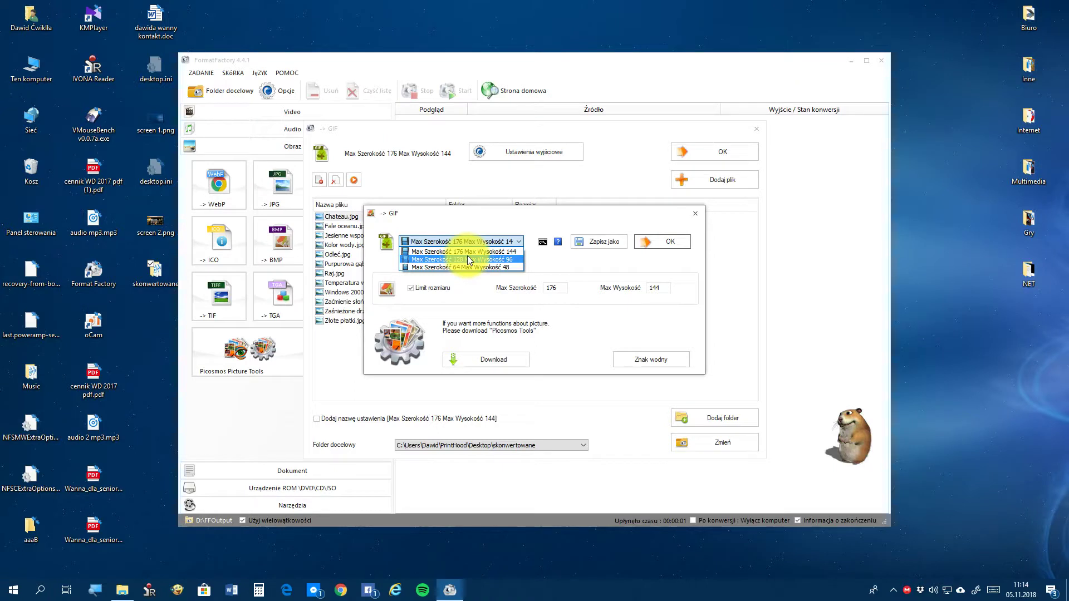
click(496, 248)
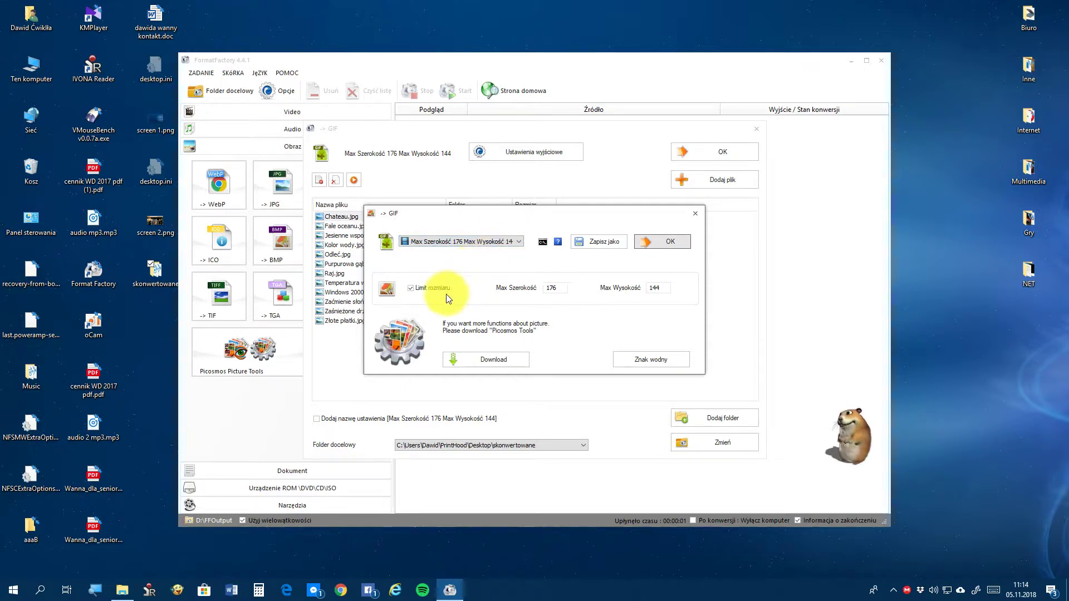
click(496, 362)
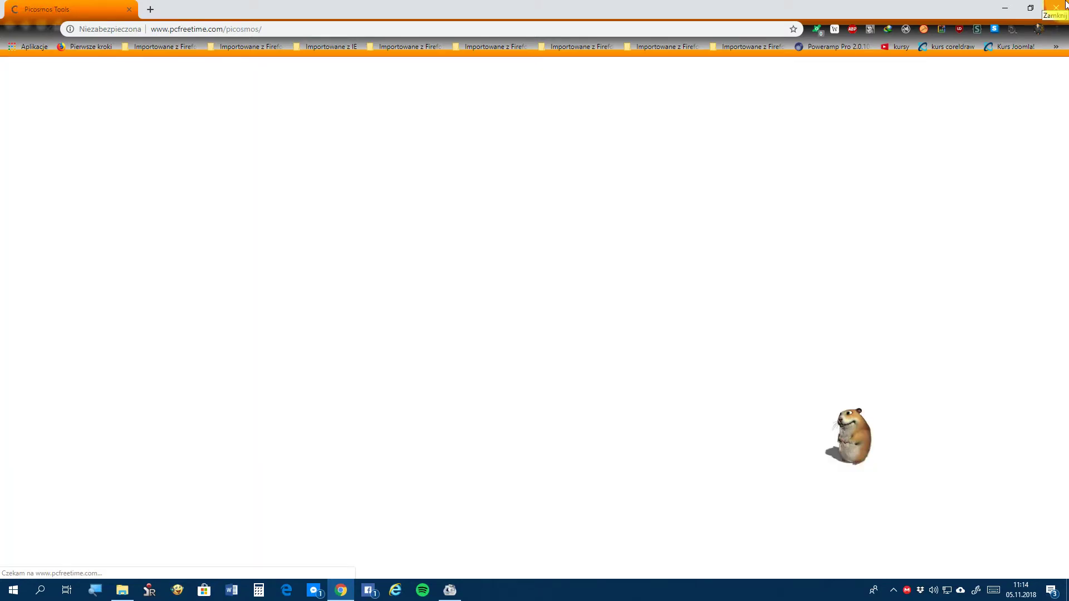
click(1060, 5)
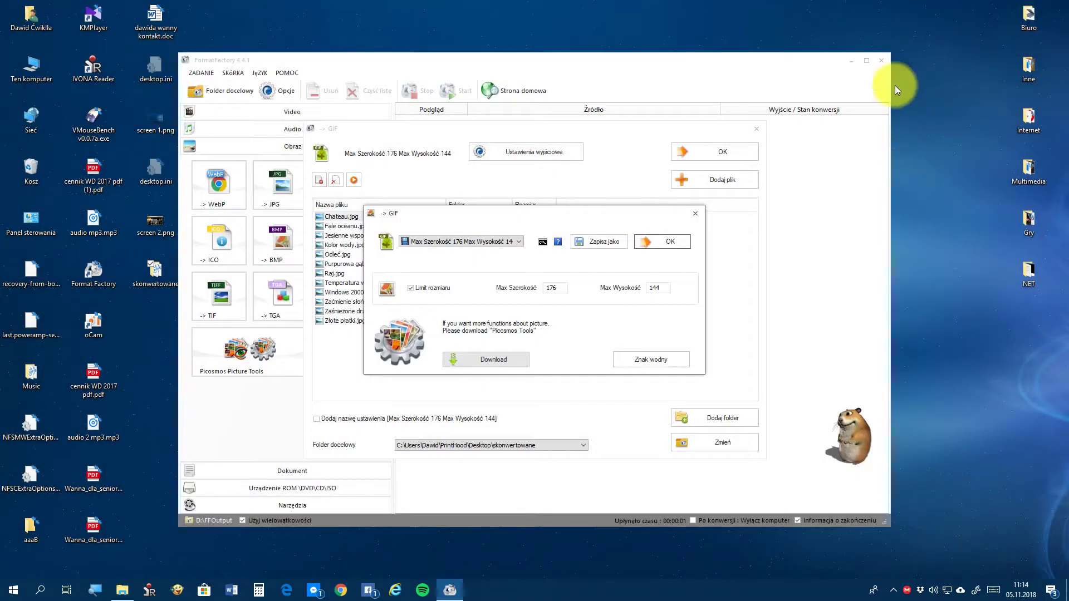
Step: Set the GIF output size limit to a maximum width of 1920 and a maximum height of 1080
click(400, 213)
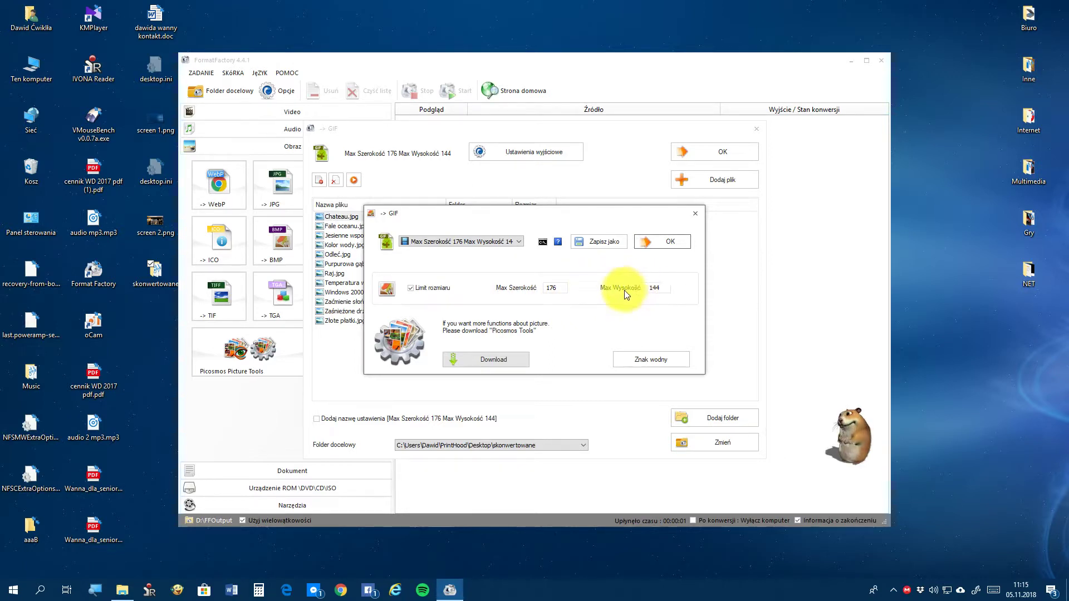
double_click(563, 290)
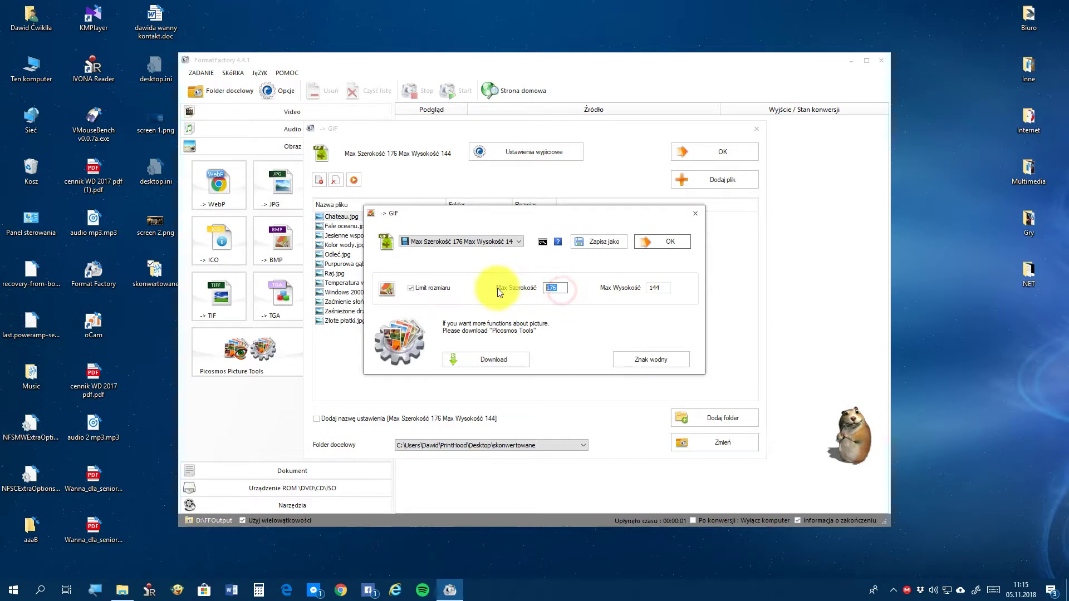
text(1920)
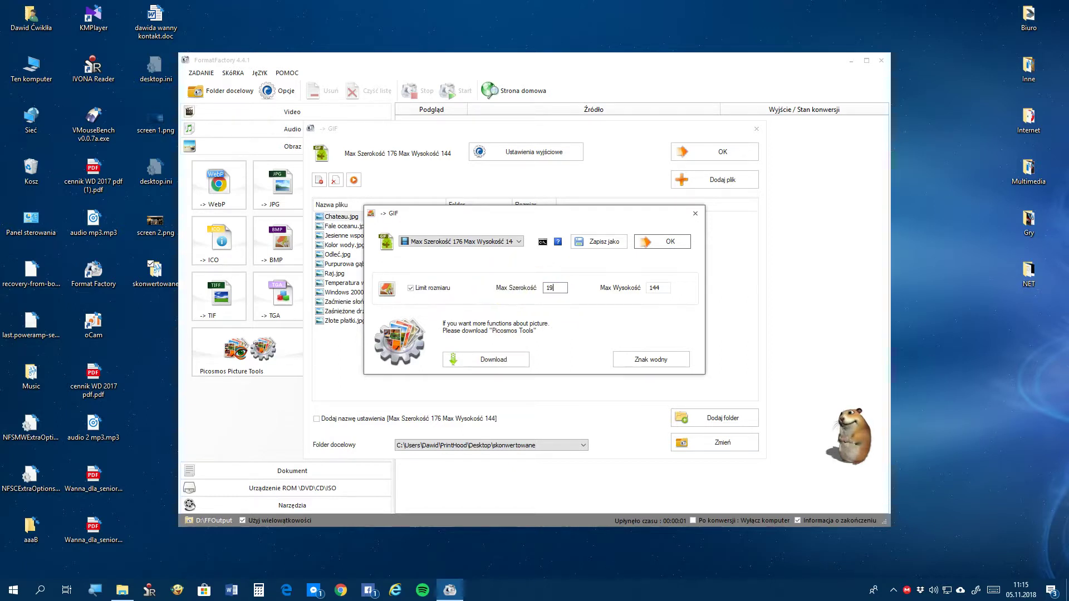
double_click(658, 287)
text(1080)
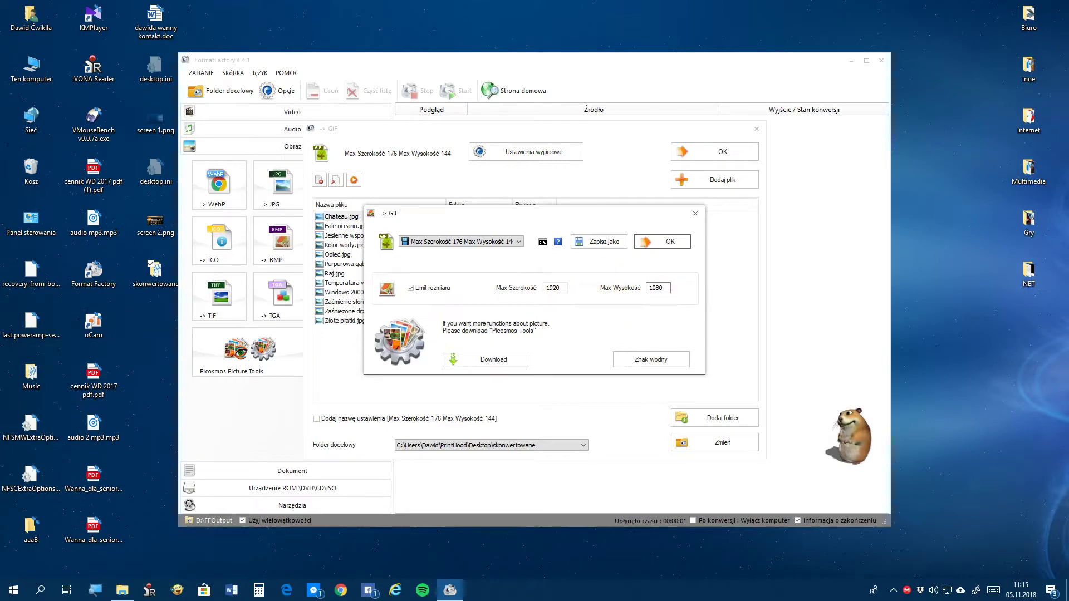
Step: Open the watermark editor and add the text watermark "test" in Arial Black at size 72
click(646, 361)
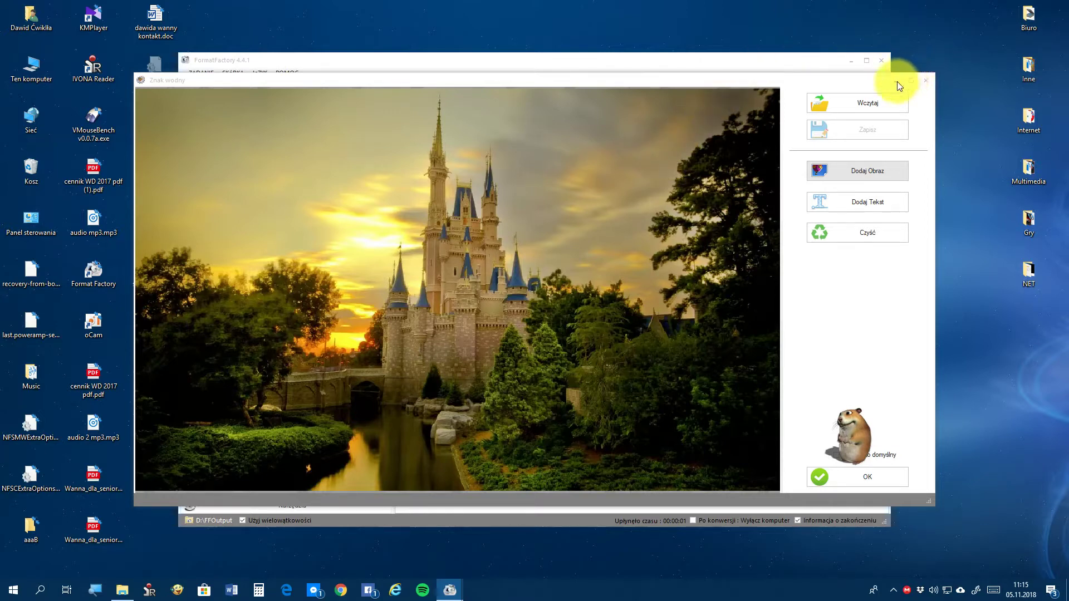
click(861, 211)
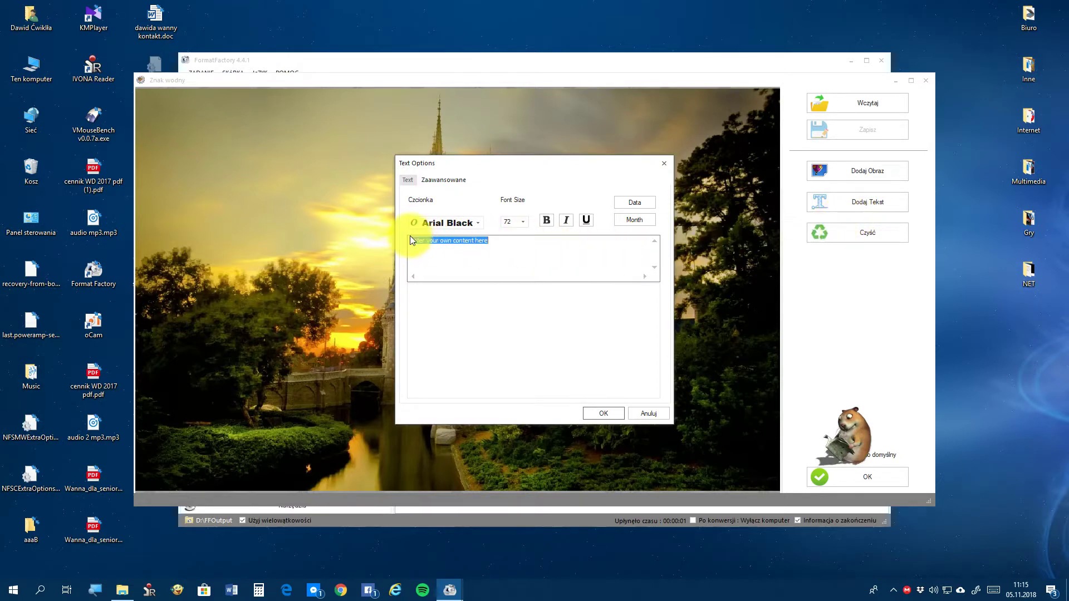
text(test)
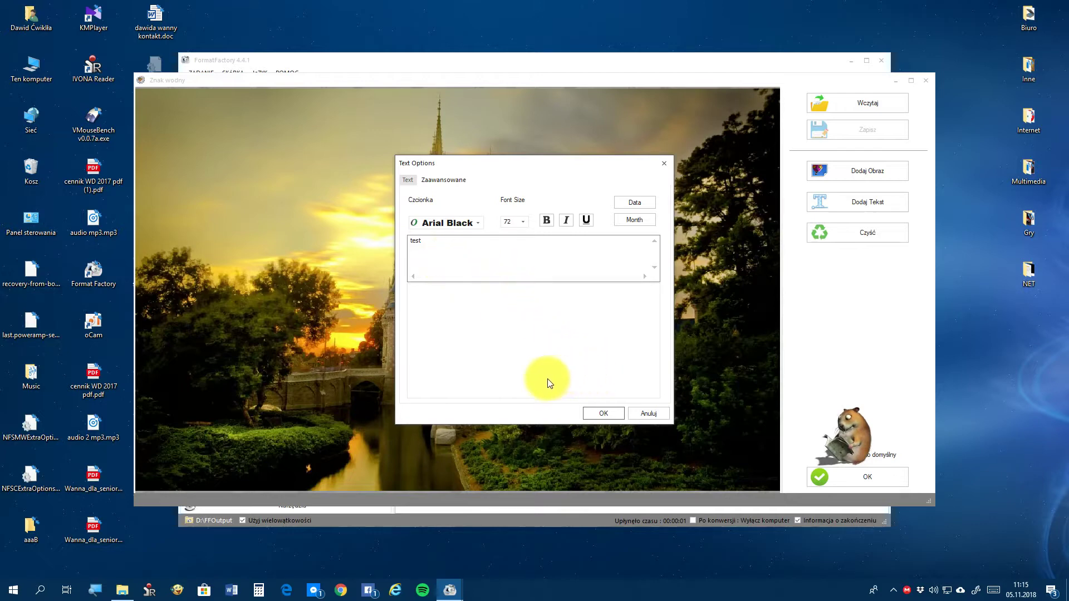
click(593, 409)
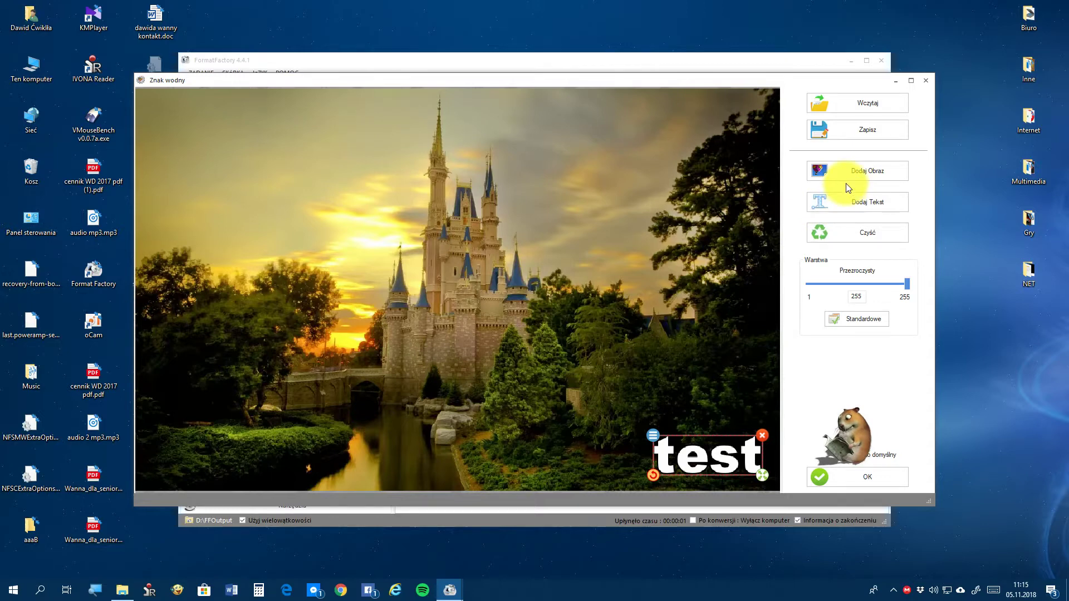
Step: Try a lower transparency value for the text watermark and return it to 255
drag(903, 284, 859, 287)
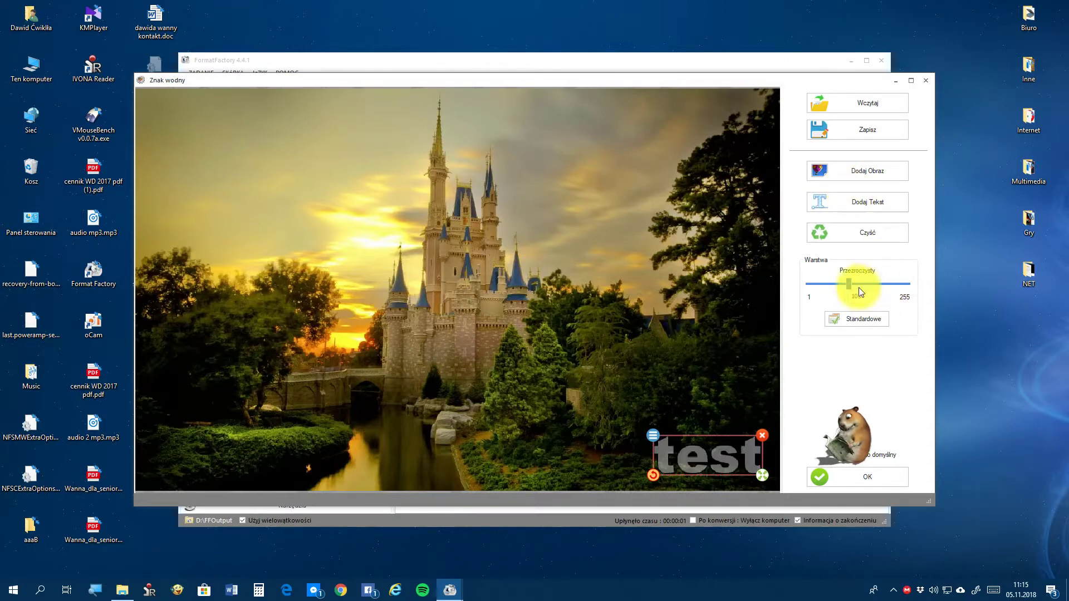
click(961, 302)
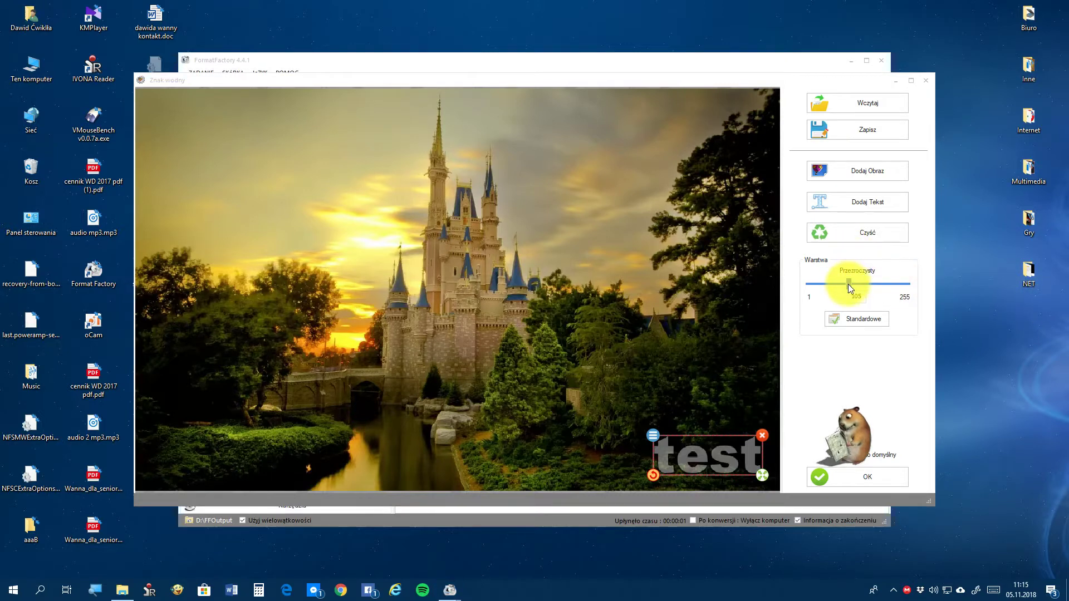
drag(847, 284, 951, 283)
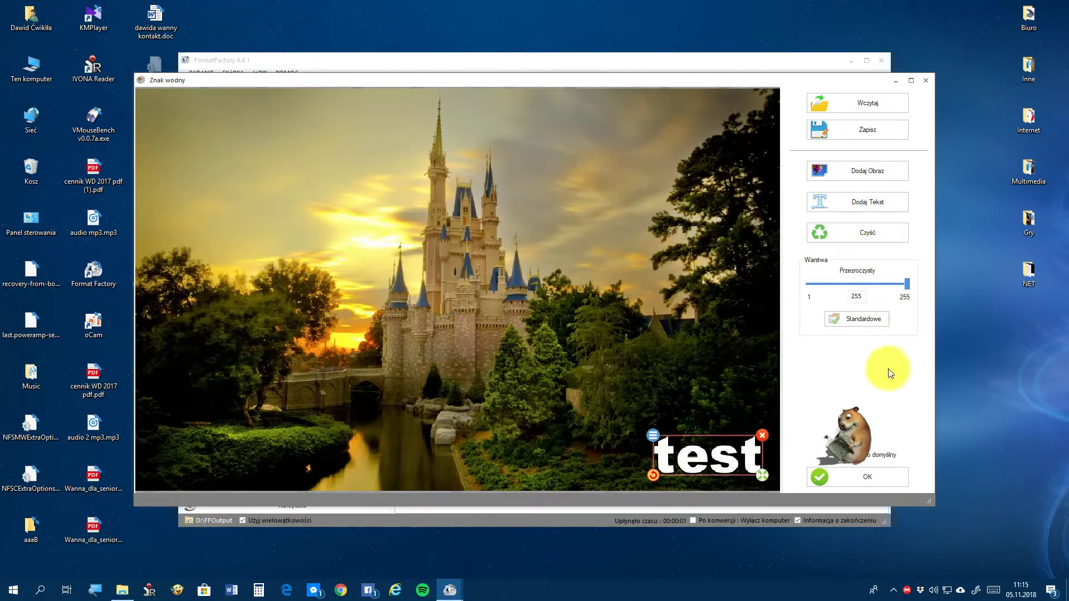
Step: Save the watermark under the name test and accept the GIF output settings
click(844, 480)
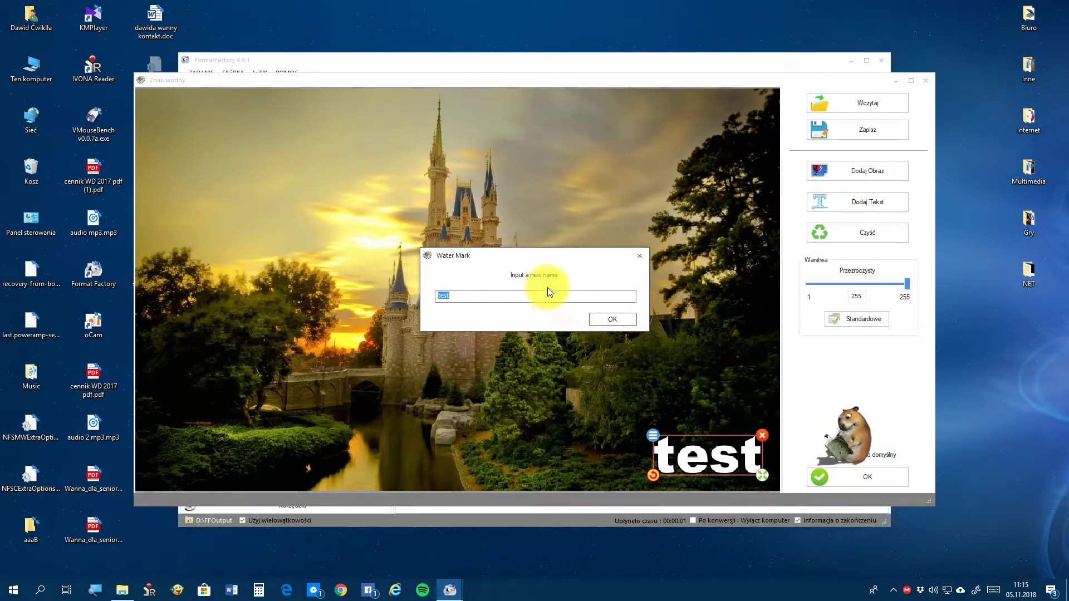
click(606, 317)
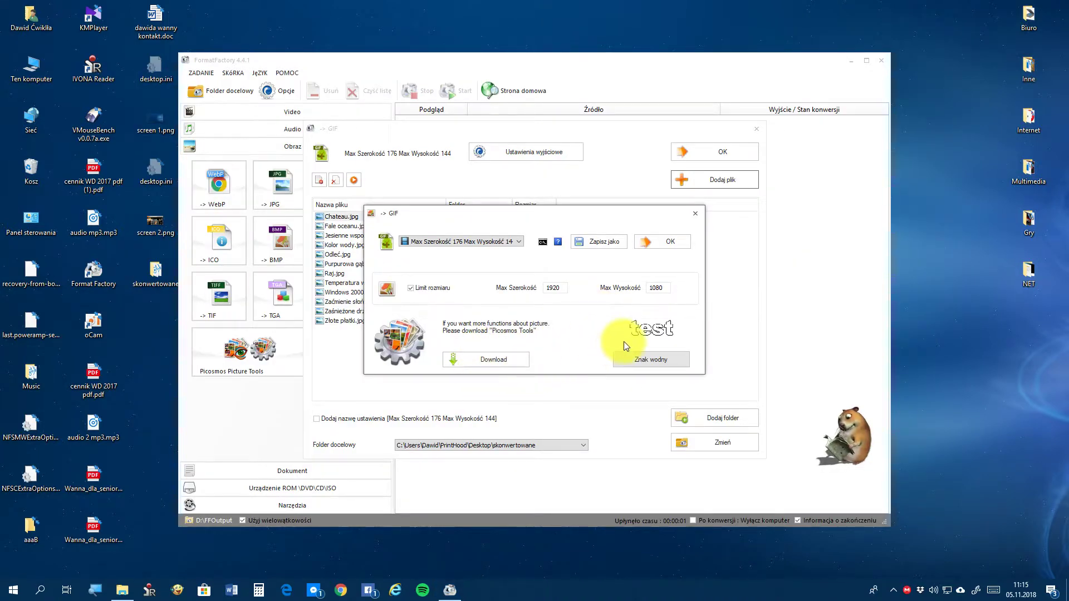
click(645, 242)
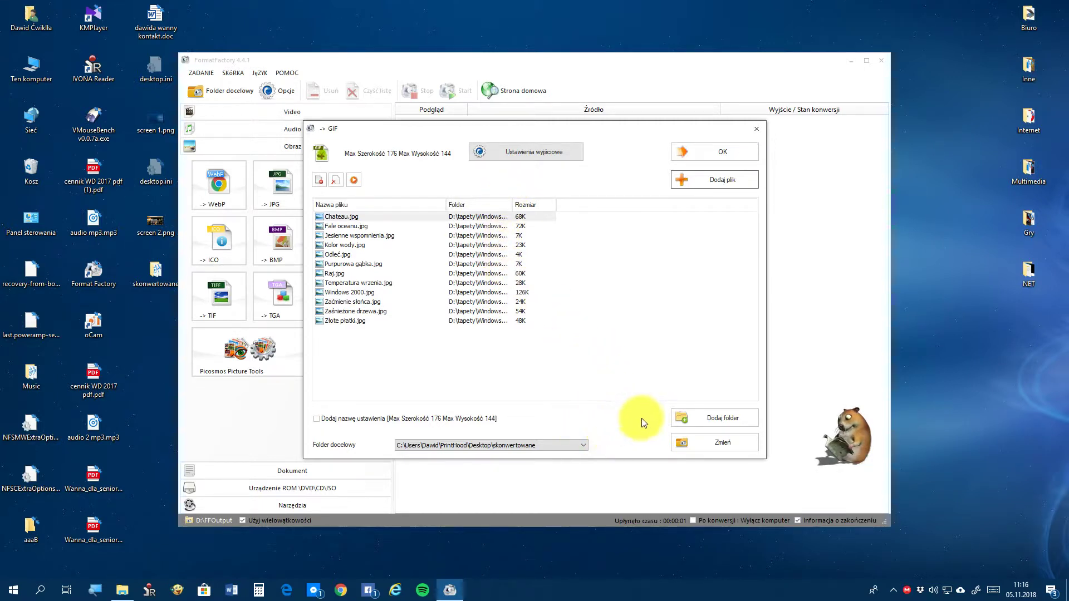
Step: Add the Windows 2000 images to the task list as GIF conversions, review the list, and start the conversion
click(717, 152)
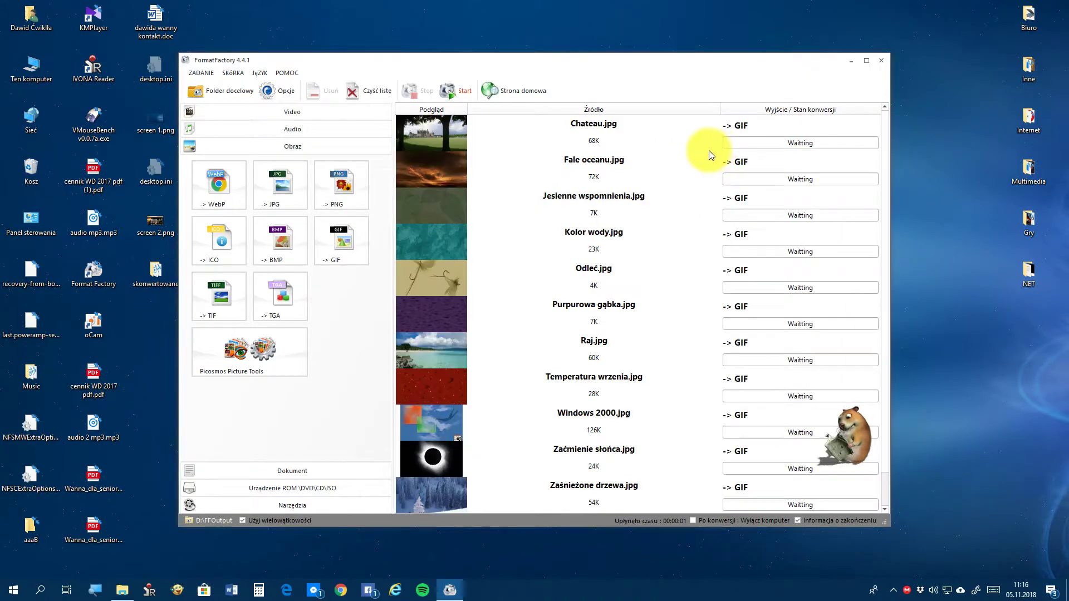
scroll(684, 290, down, 1)
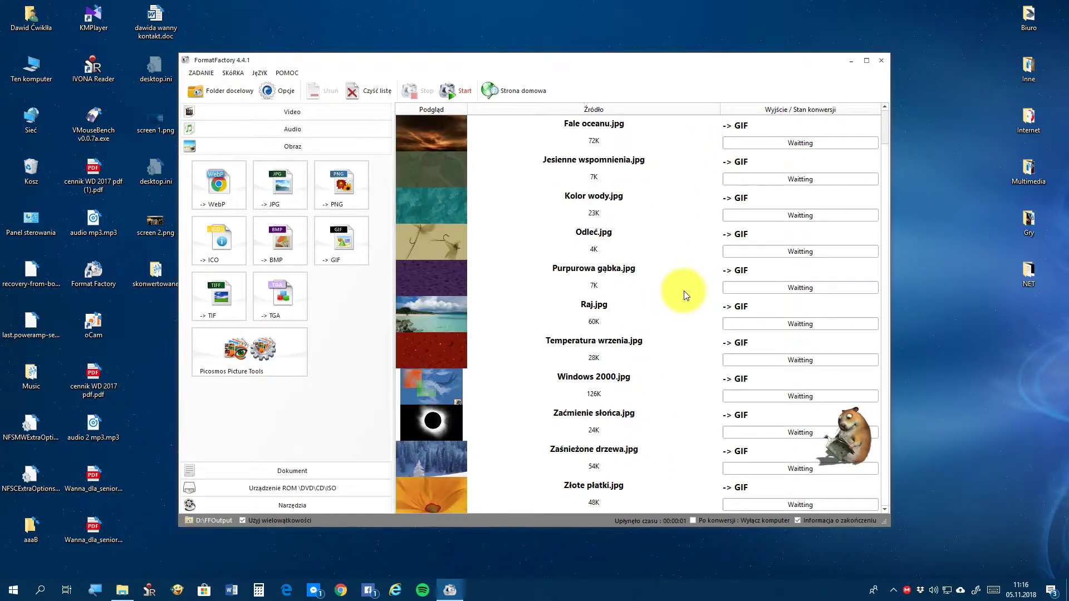
scroll(684, 301, up, 1)
scroll(684, 312, down, 1)
scroll(683, 311, up, 1)
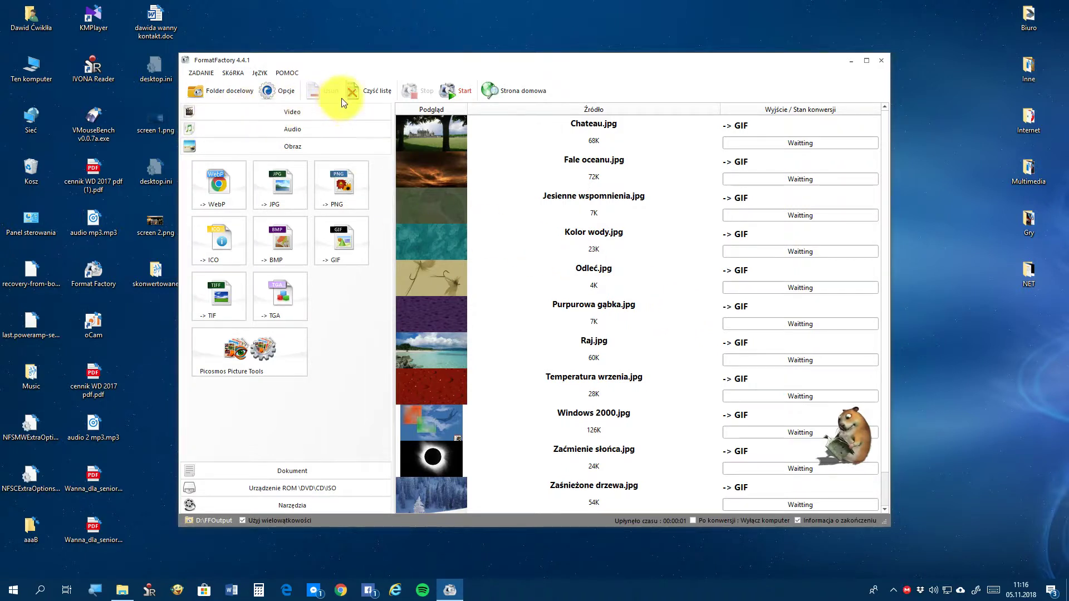
click(463, 94)
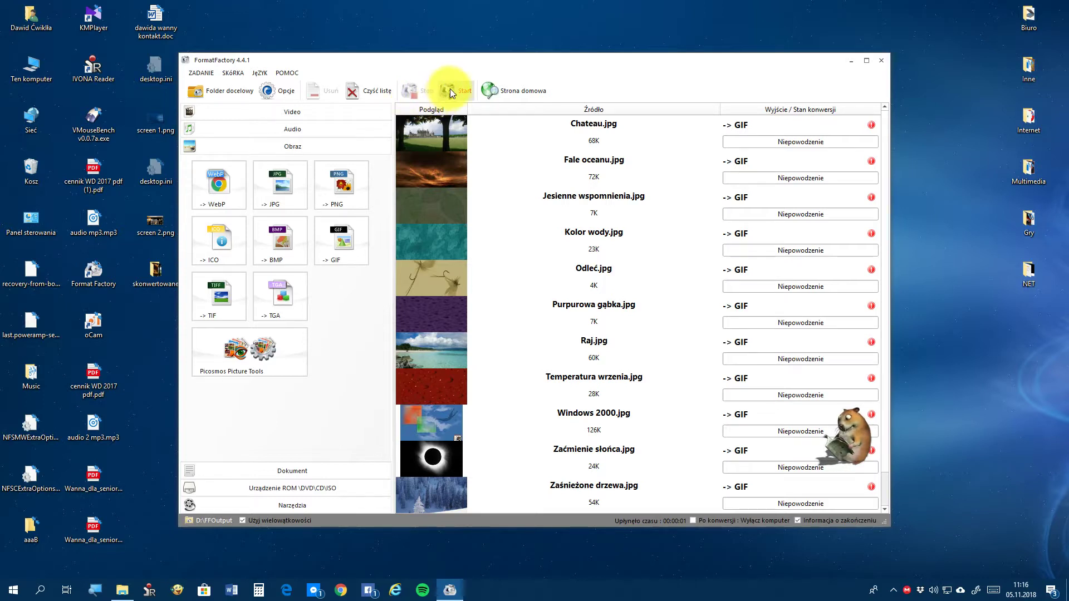
Step: Clear all GIF conversion tasks from the list and open the image conversion to PNG
right_click(670, 273)
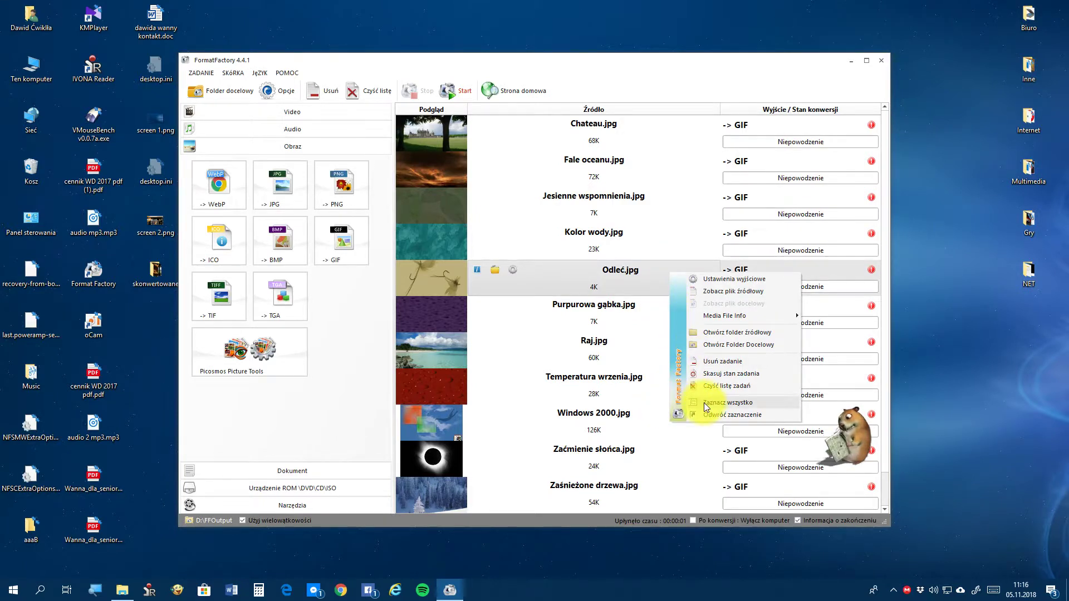
click(730, 385)
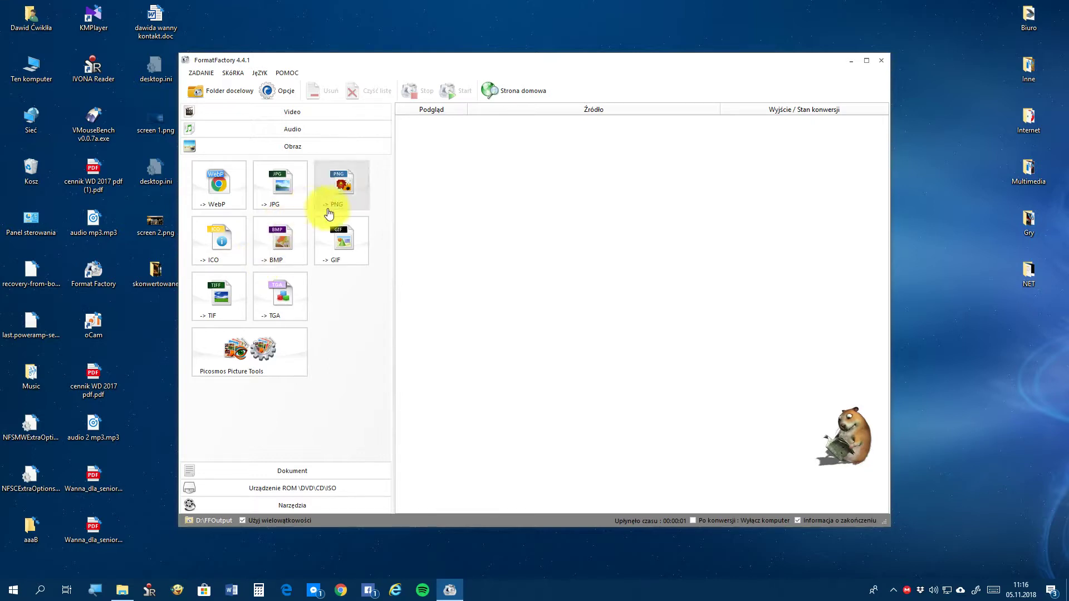
click(352, 207)
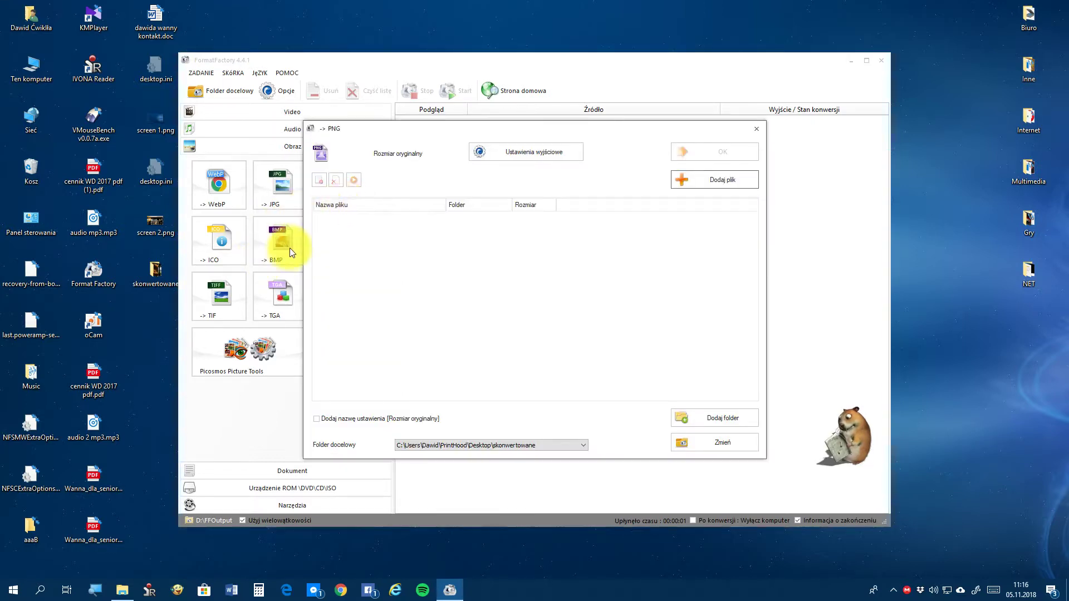
Step: View the size presets in the PNG output settings, keeping Rozmiar oryginalny
click(507, 148)
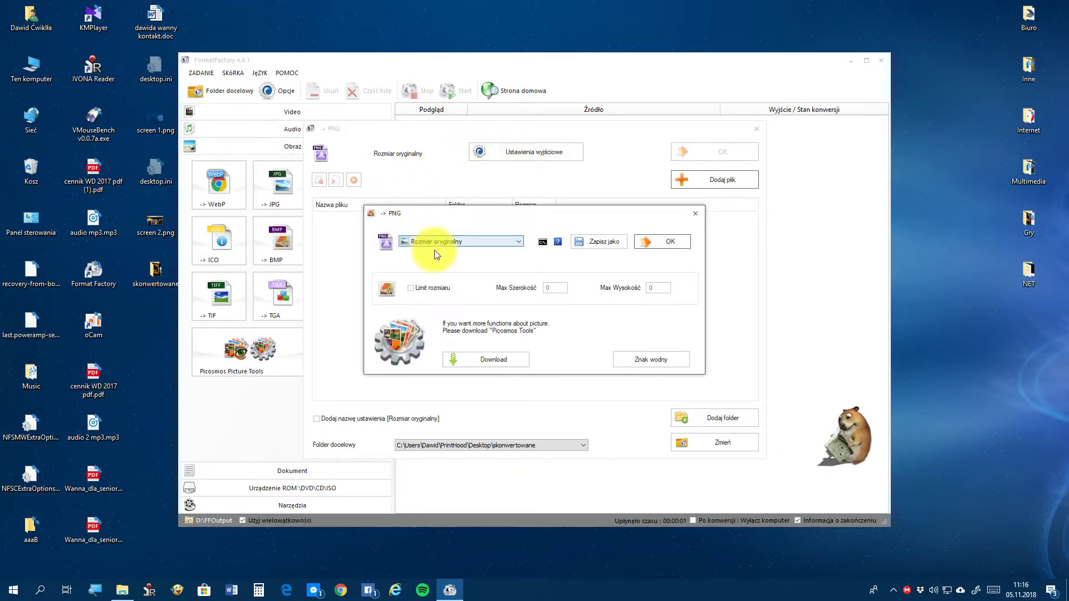
click(420, 241)
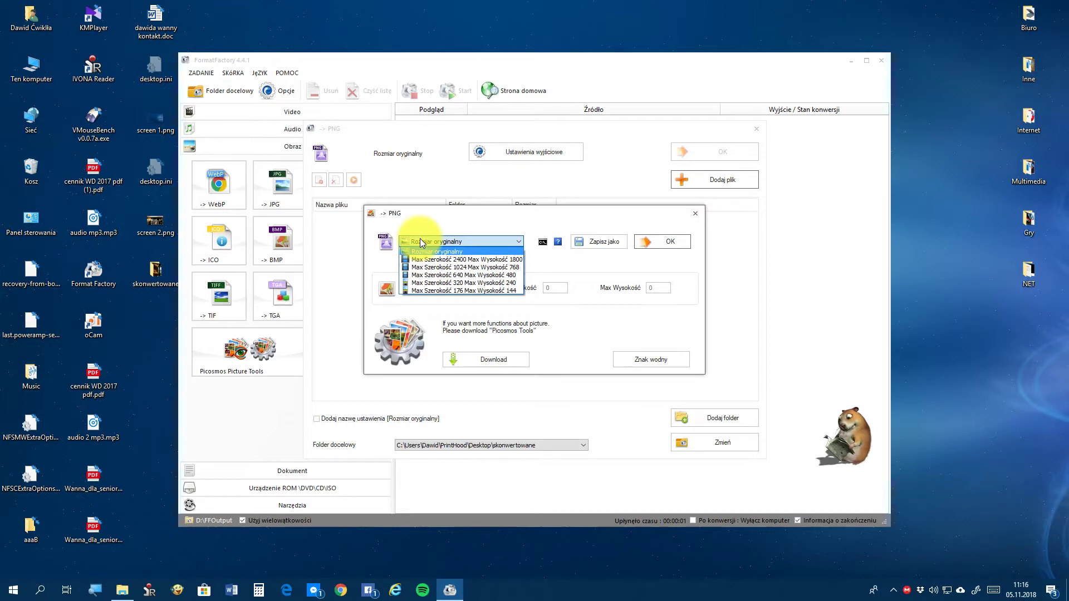
click(420, 240)
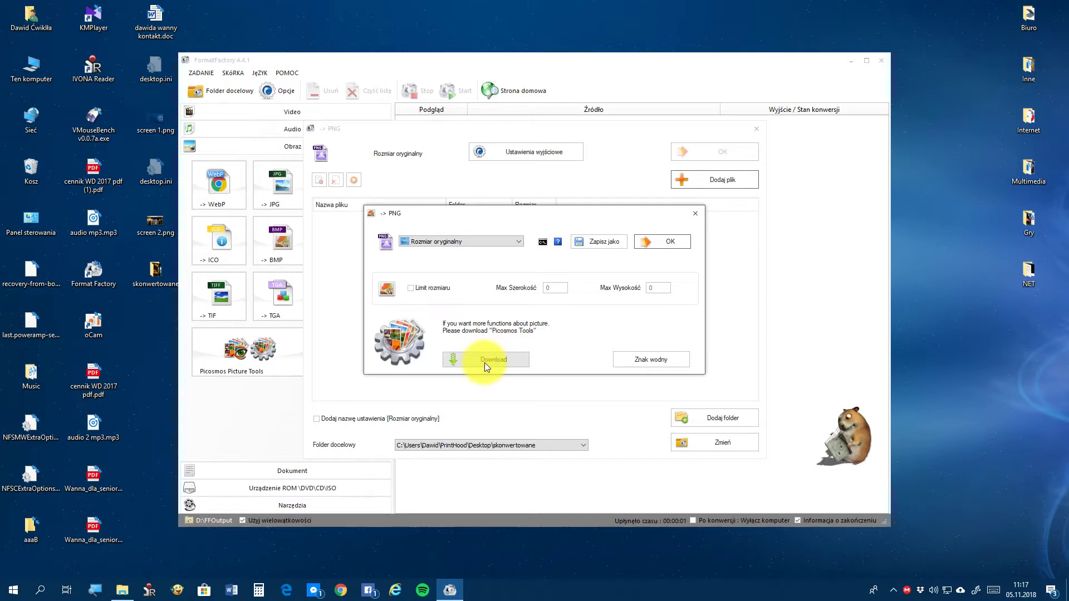
Step: Add the text watermark "test" to the PNG output and save it under the name test
click(616, 362)
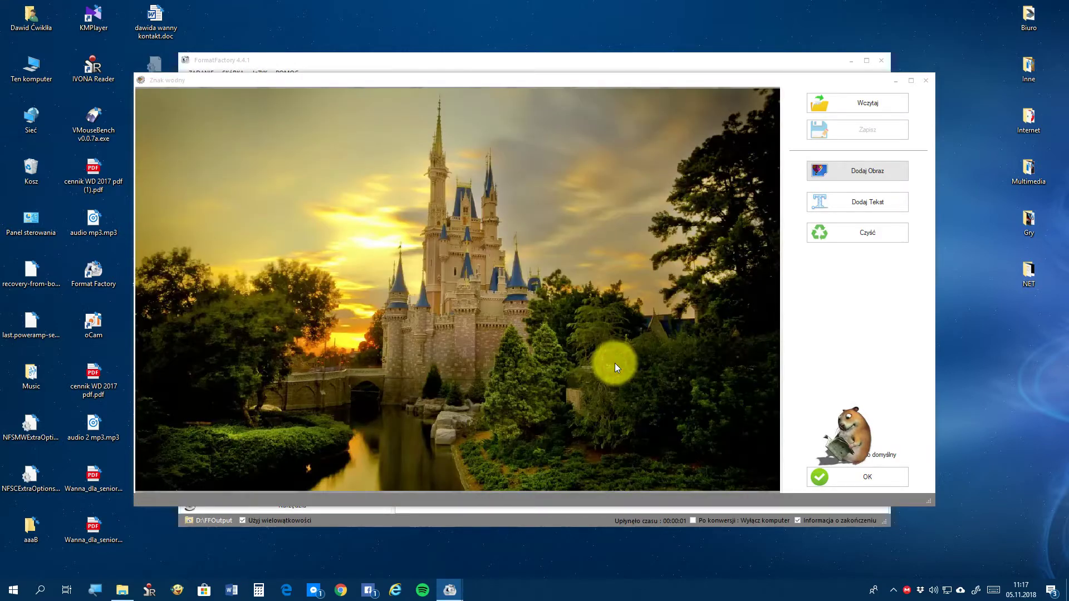
click(858, 200)
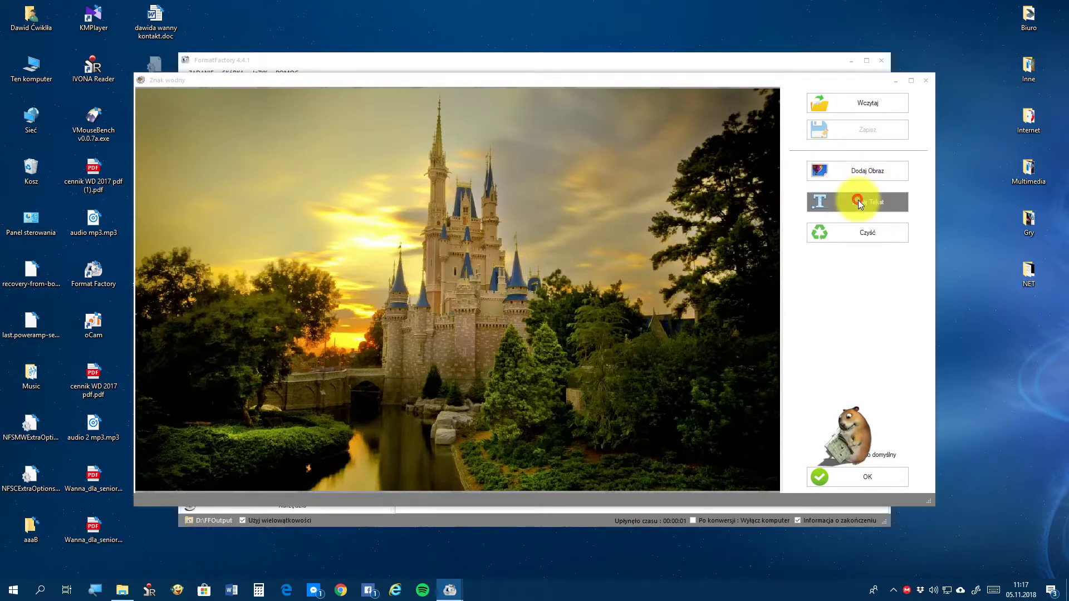
text(test)
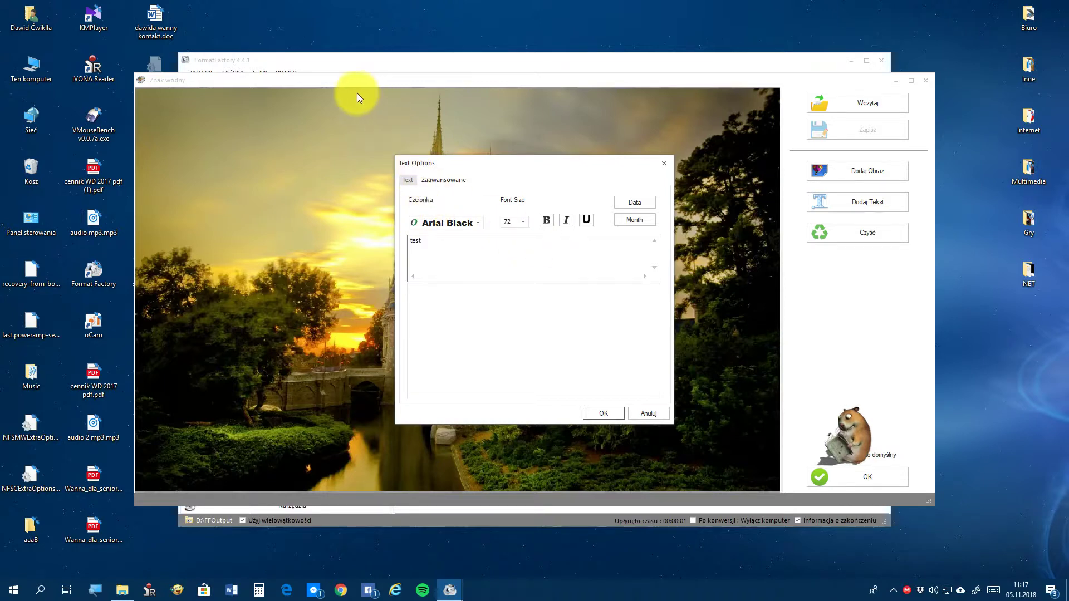
click(586, 414)
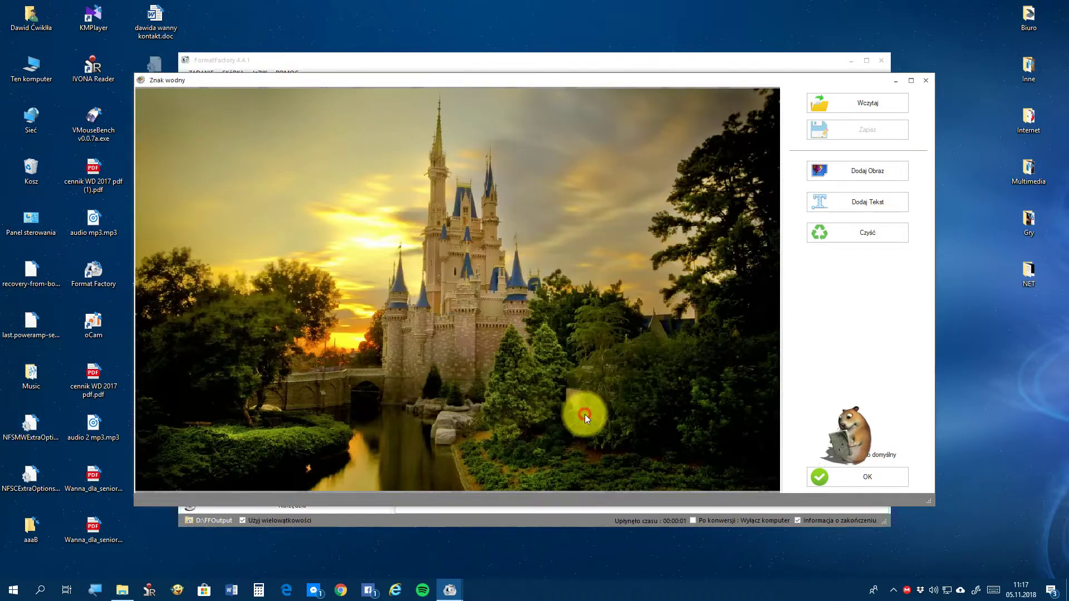
click(864, 476)
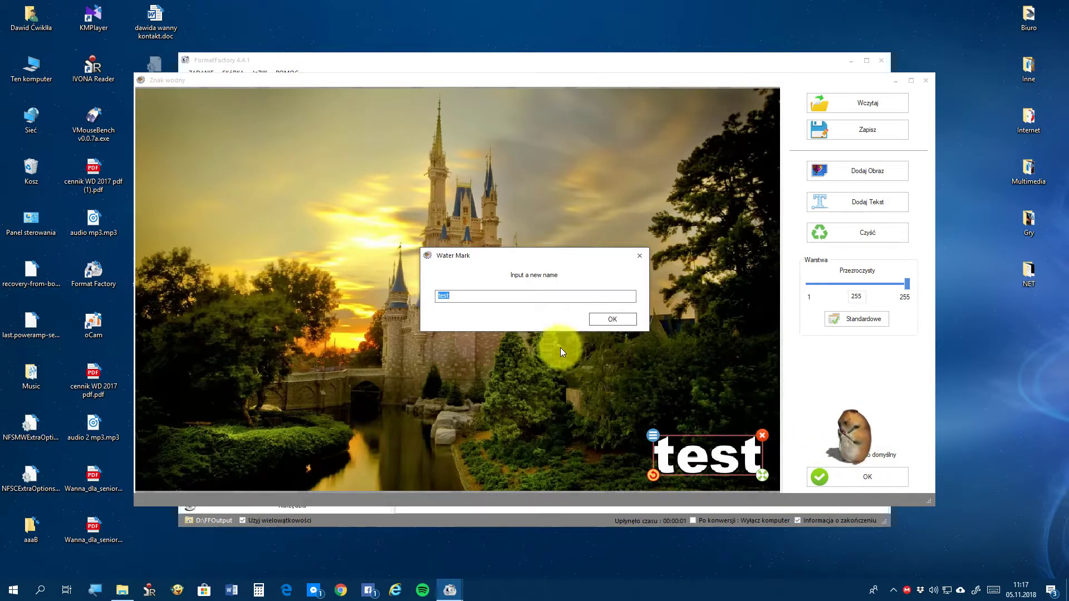
click(602, 317)
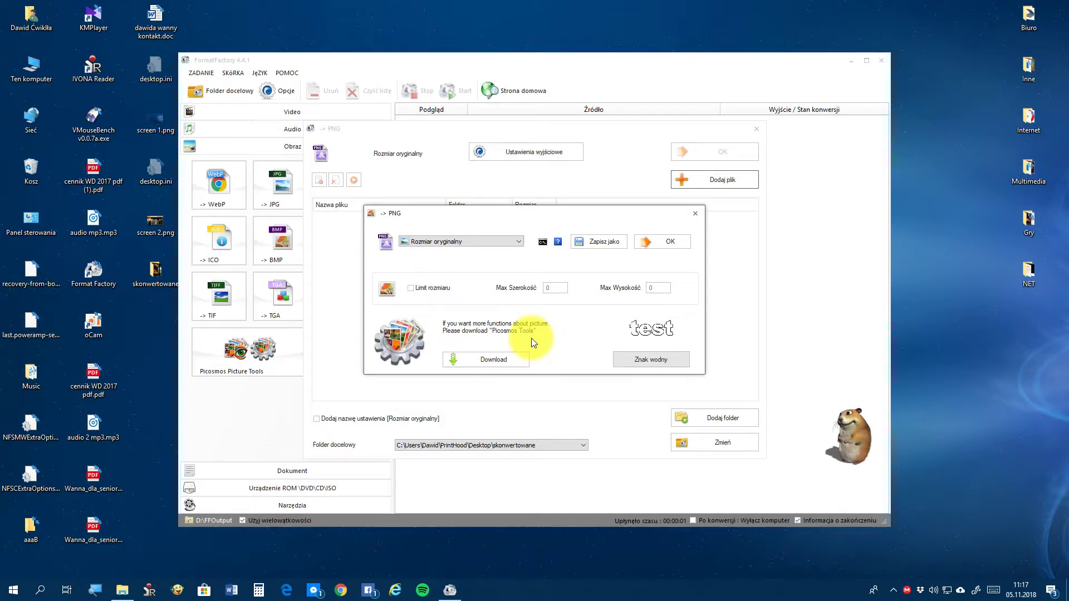
Step: Accept the PNG output settings and browse to D:\tapety\Windows 2000 to choose source files
click(671, 242)
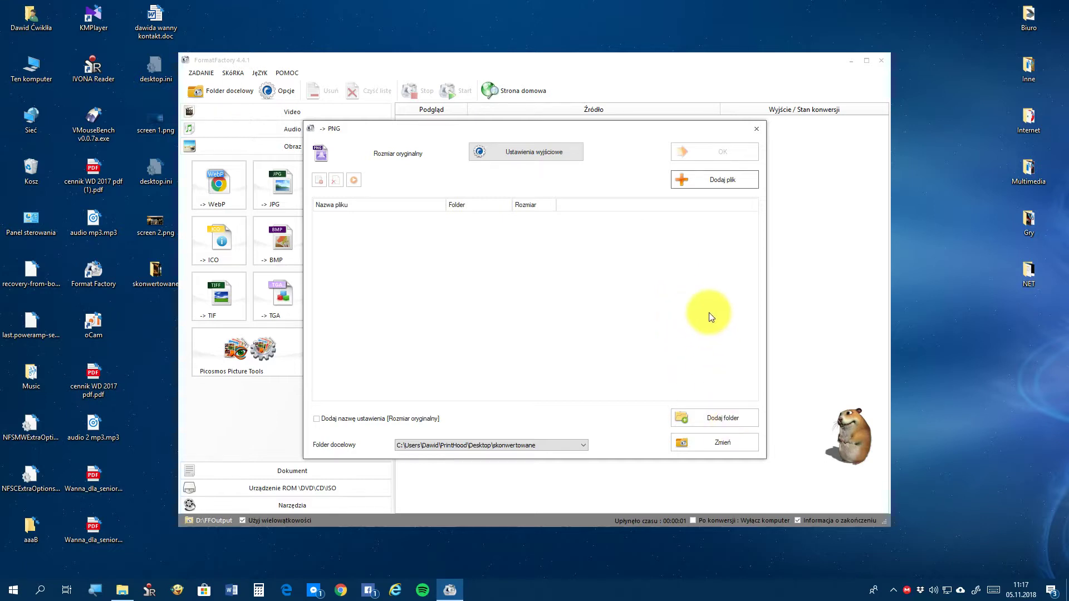
click(686, 187)
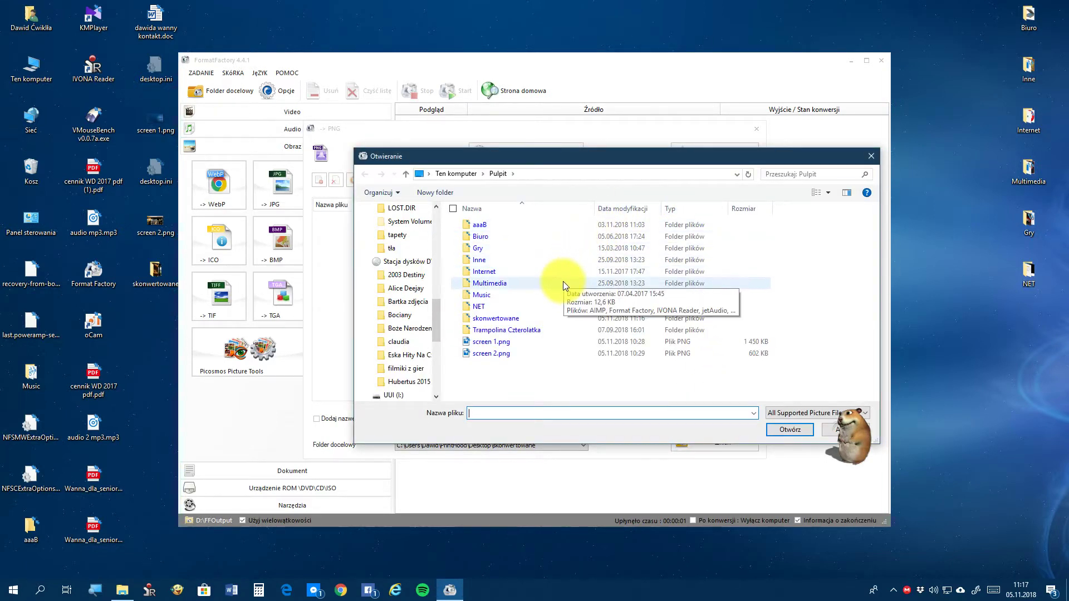
scroll(406, 275, up, 3)
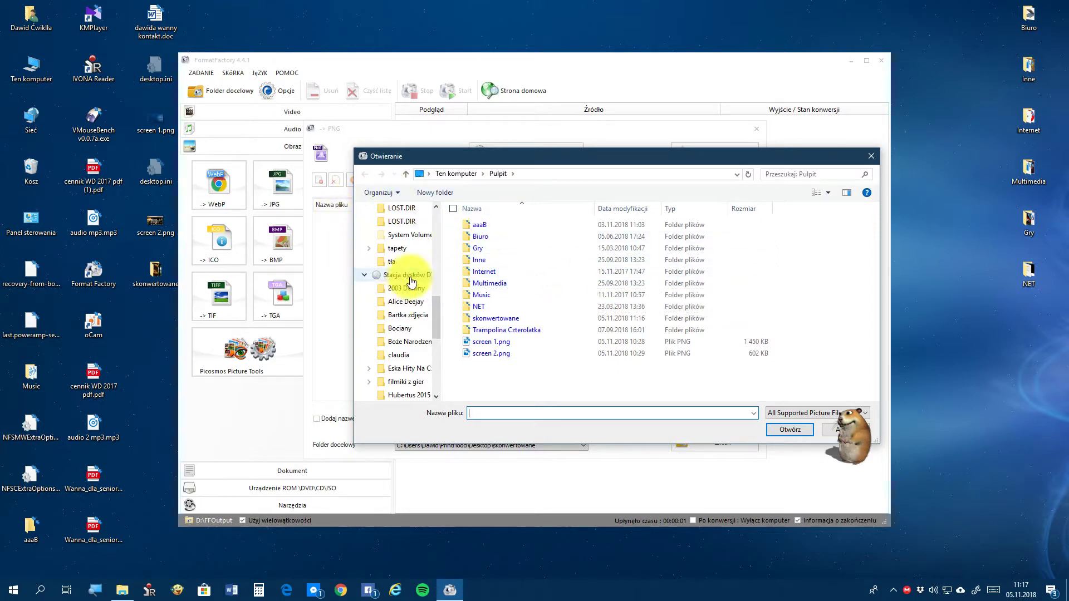
scroll(423, 273, up, 1)
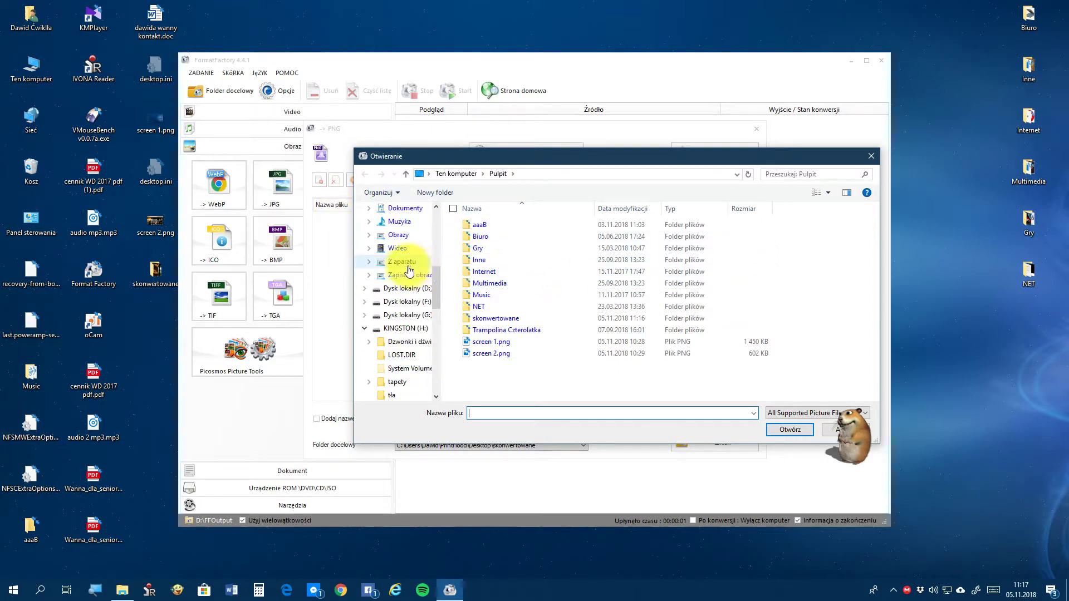
click(388, 293)
scroll(557, 357, down, 10)
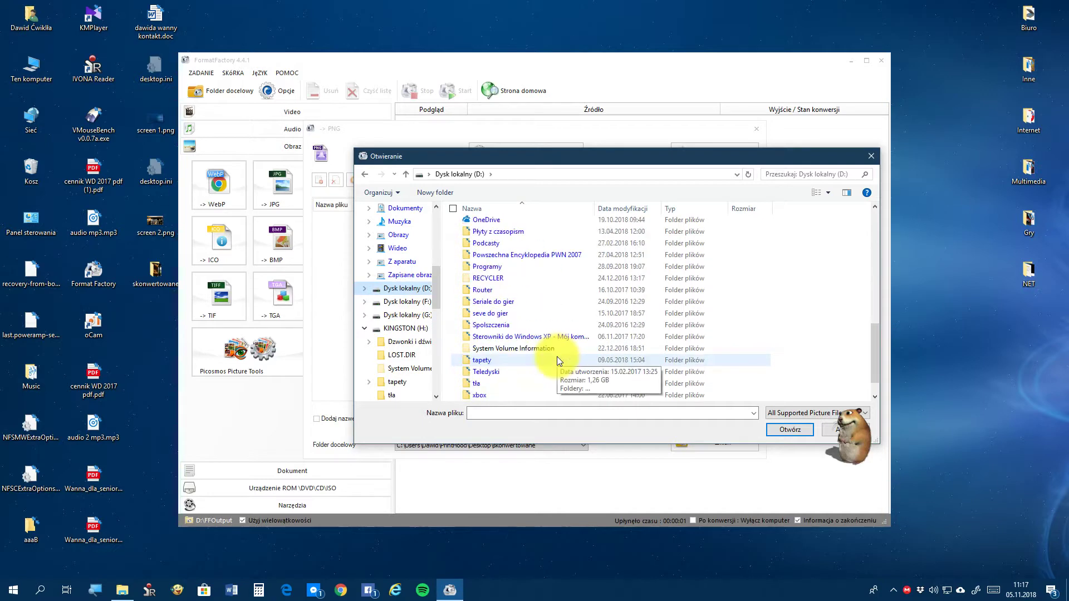
scroll(556, 357, up, 1)
double_click(557, 356)
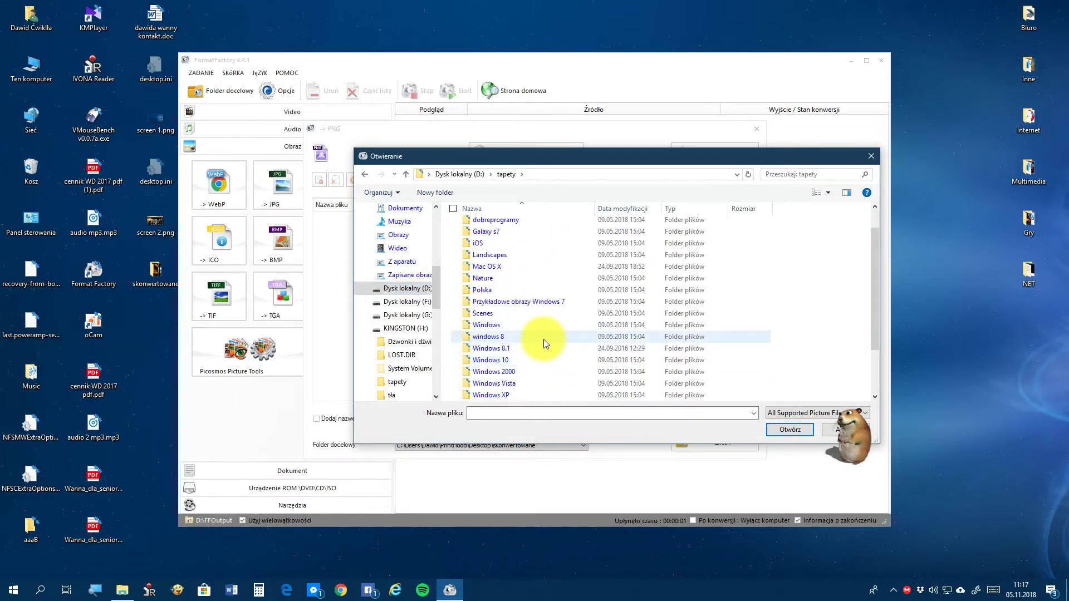
double_click(533, 371)
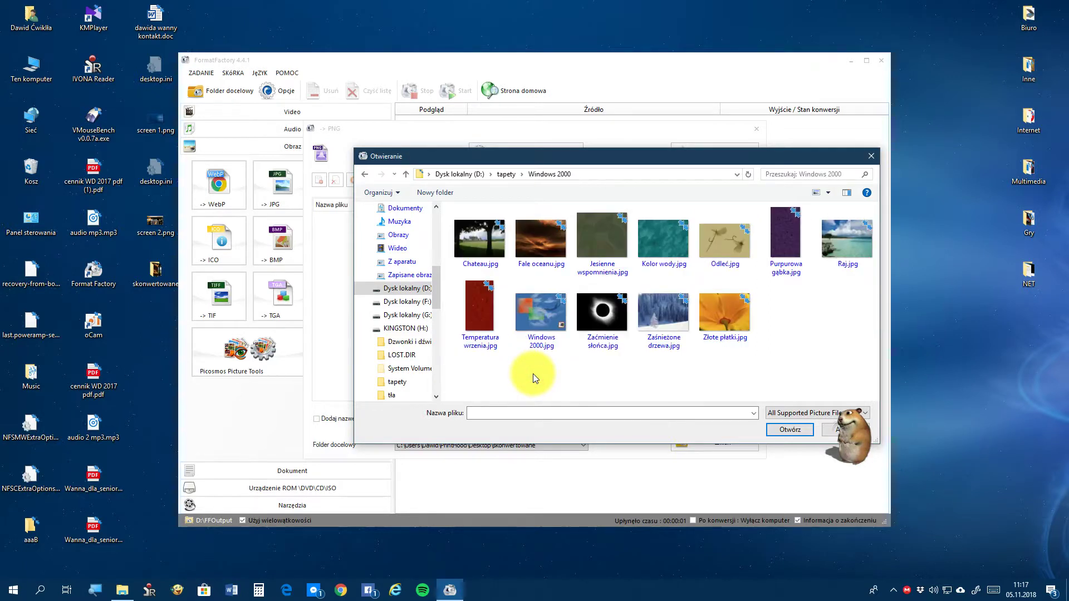
Step: Add all images in the Windows 2000 folder to the task list as PNG conversions and start the conversion
click(525, 348)
key(ctrl+a)
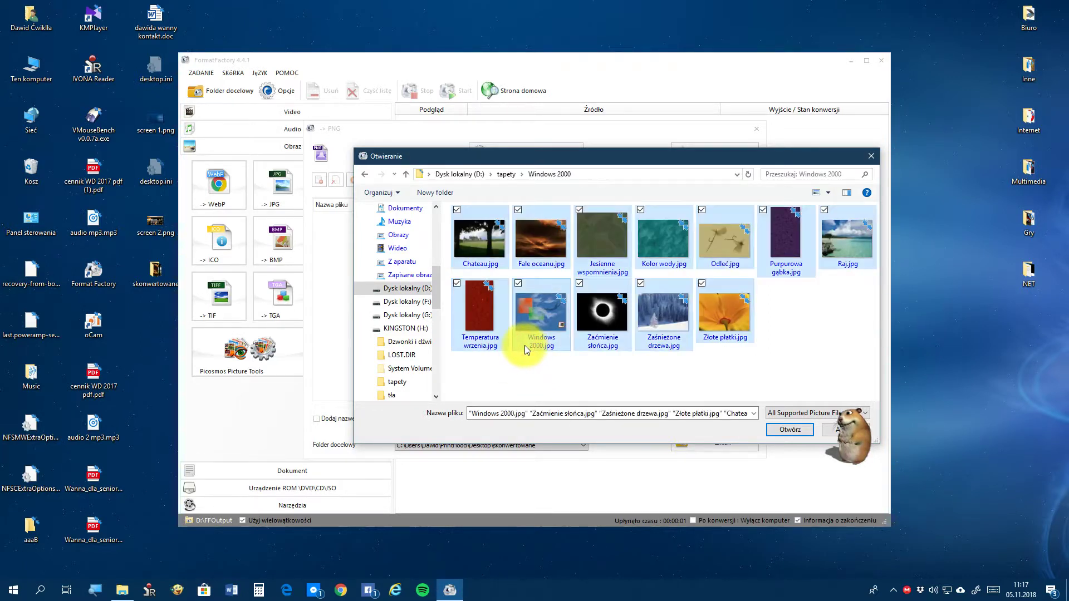
click(784, 429)
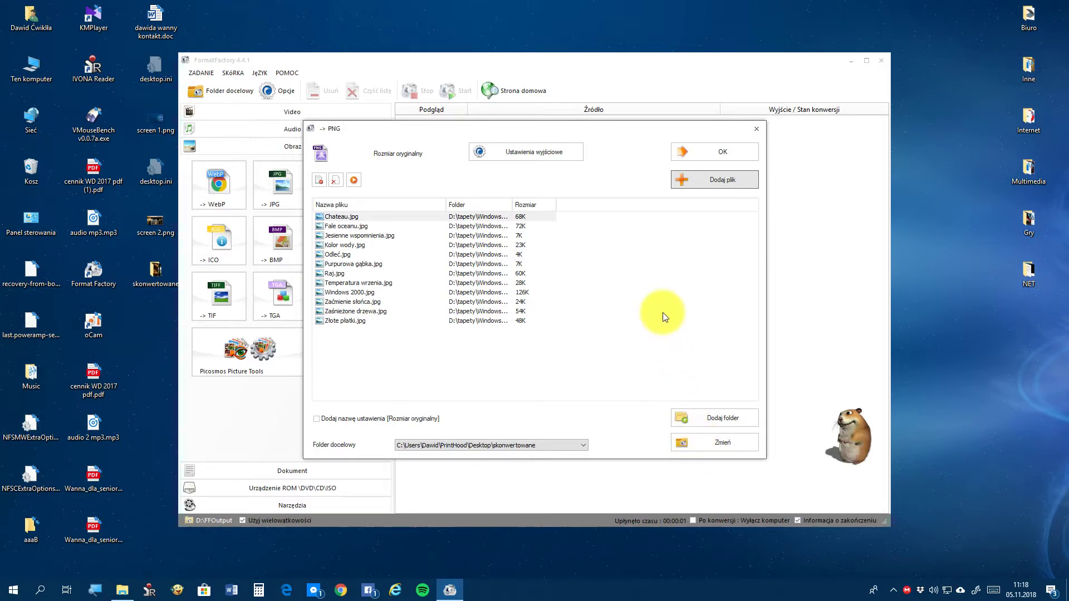
click(737, 160)
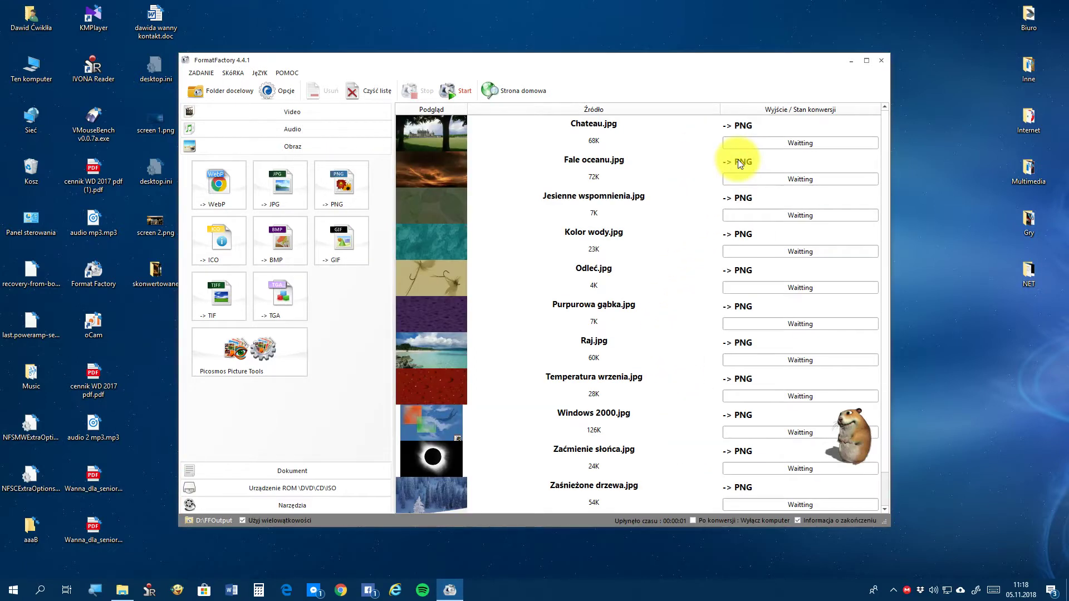
click(463, 91)
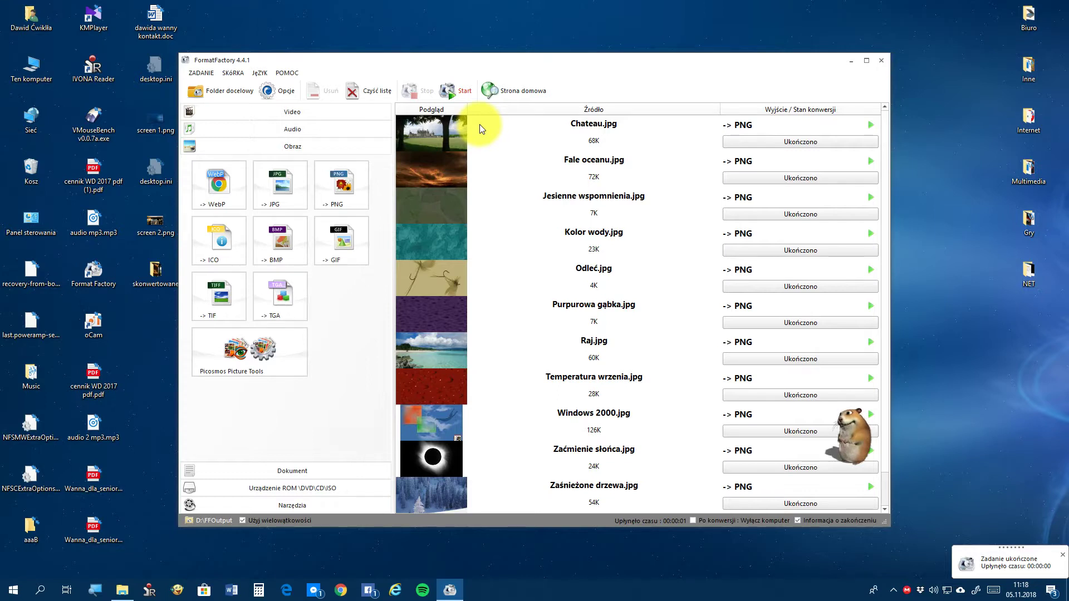
Step: Check the watermark on Chateau.gif and Chateau.png in the skonwertowane desktop folder, opening the GIF with Zdjęcia, and close the folder
click(849, 63)
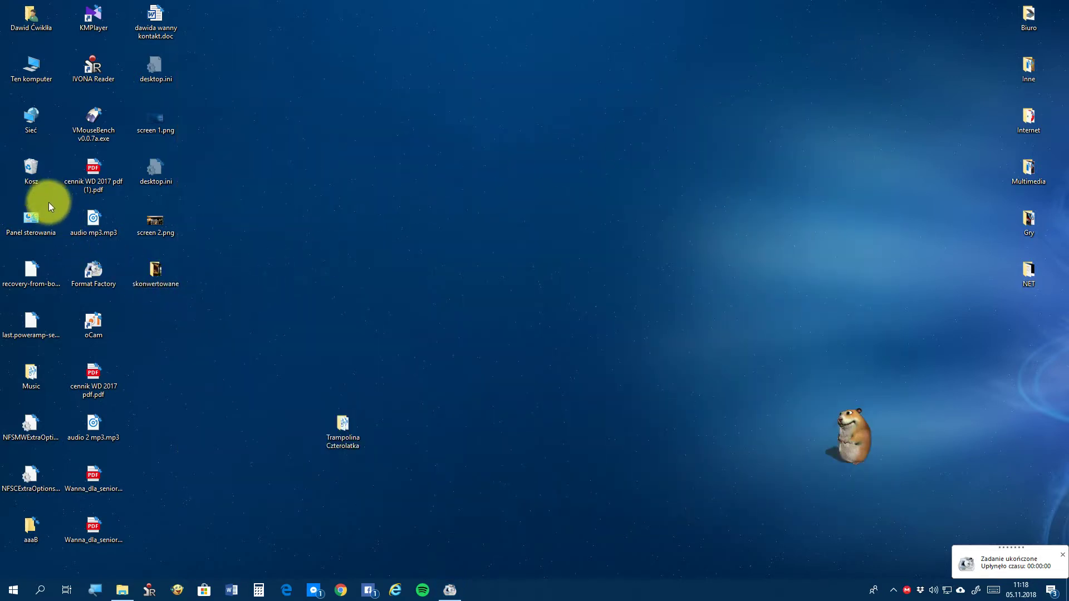
double_click(155, 273)
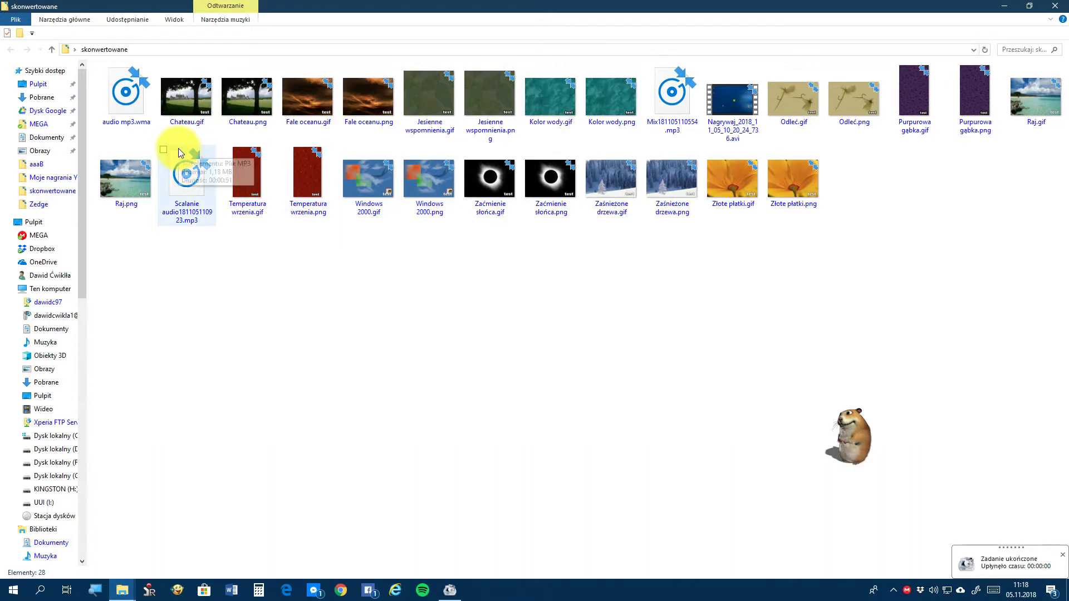
double_click(184, 109)
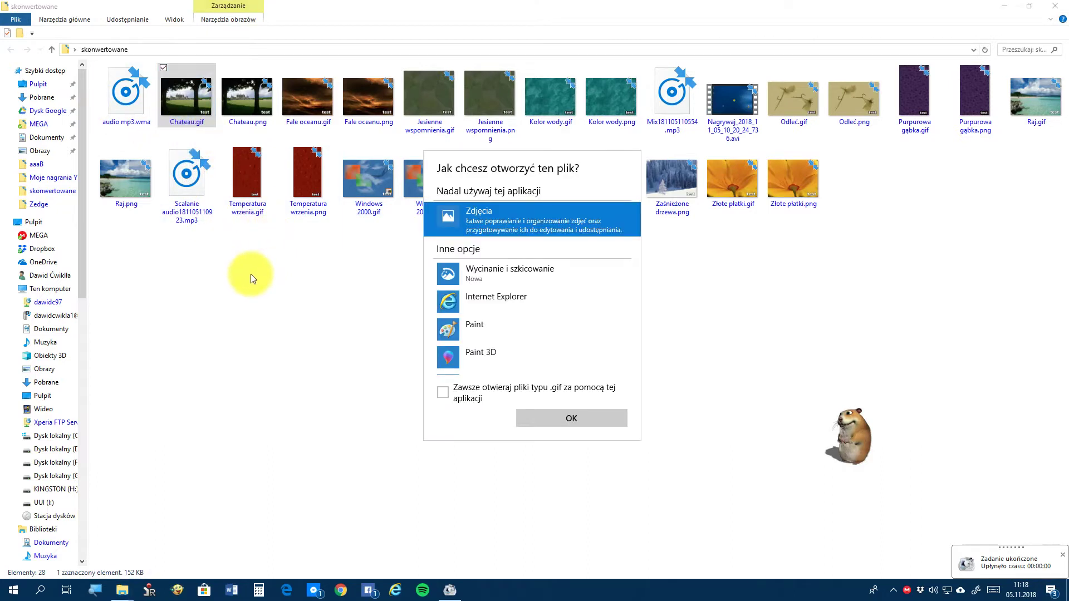
click(569, 416)
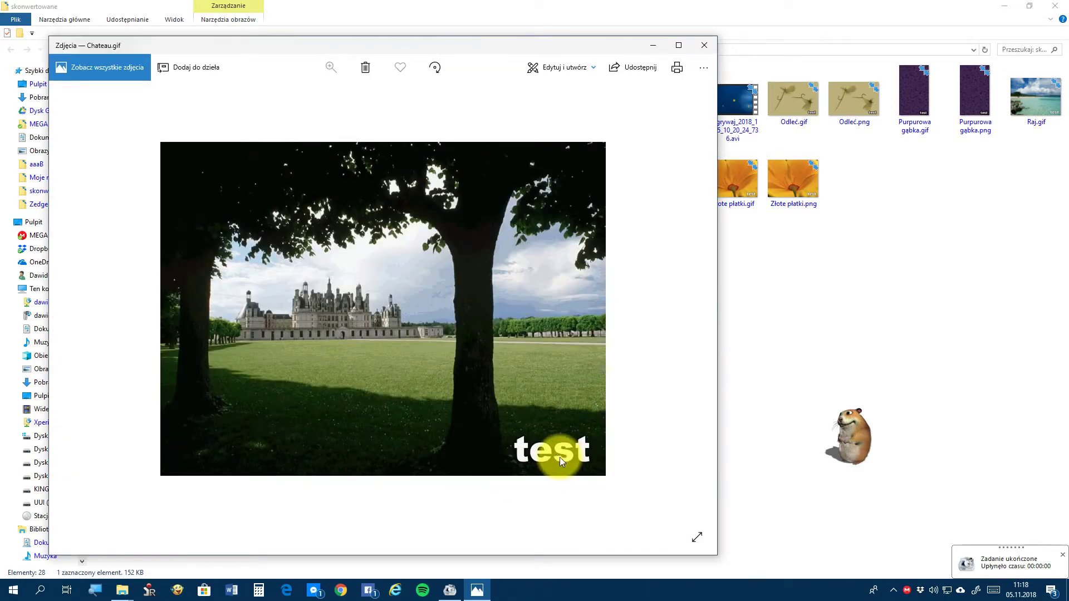
click(705, 45)
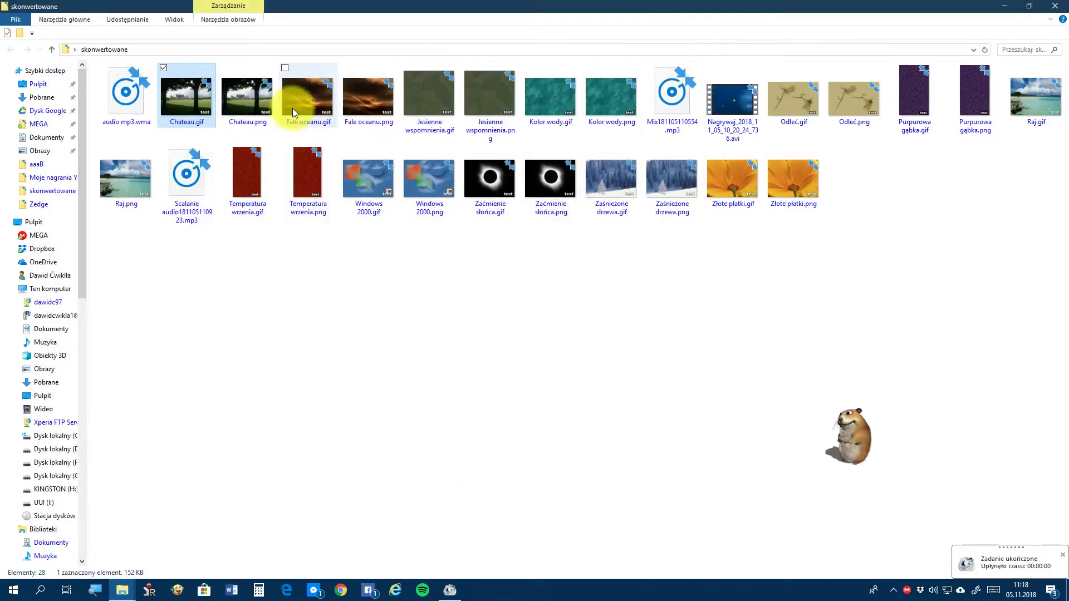
double_click(248, 118)
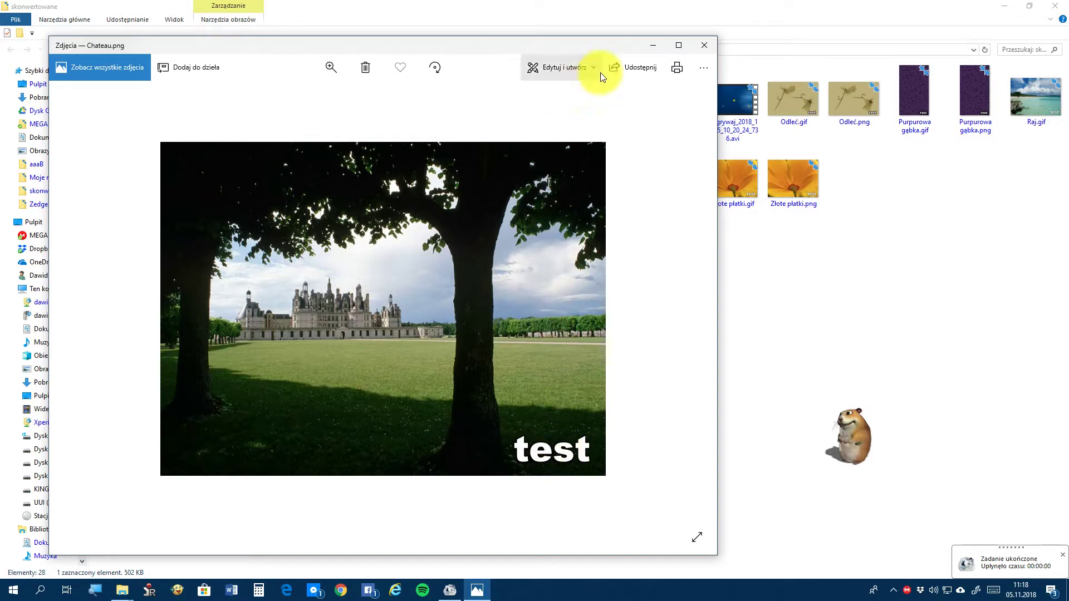
click(704, 45)
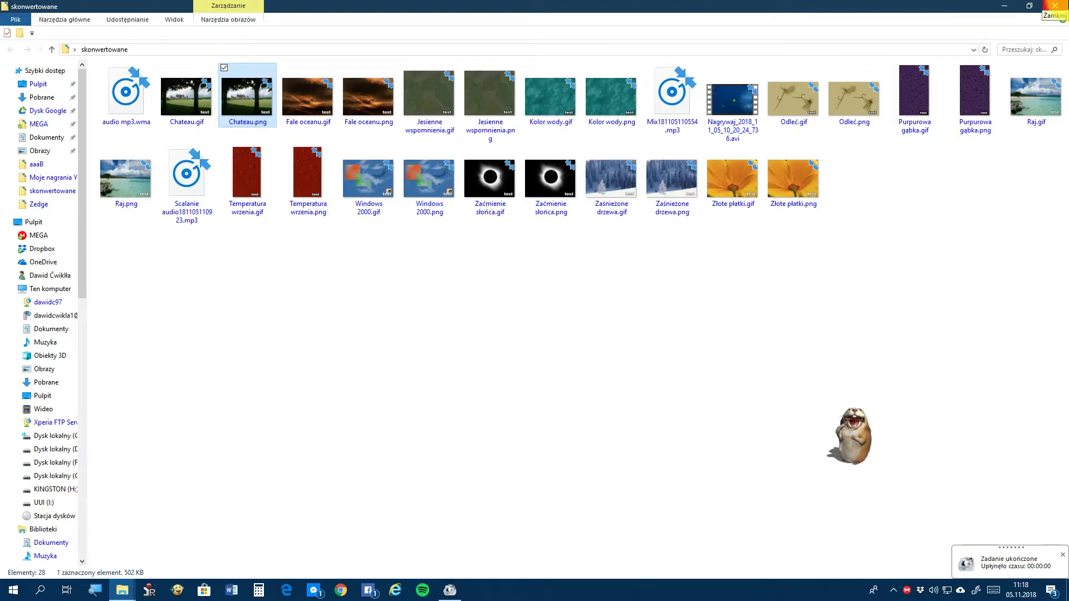
click(1055, 6)
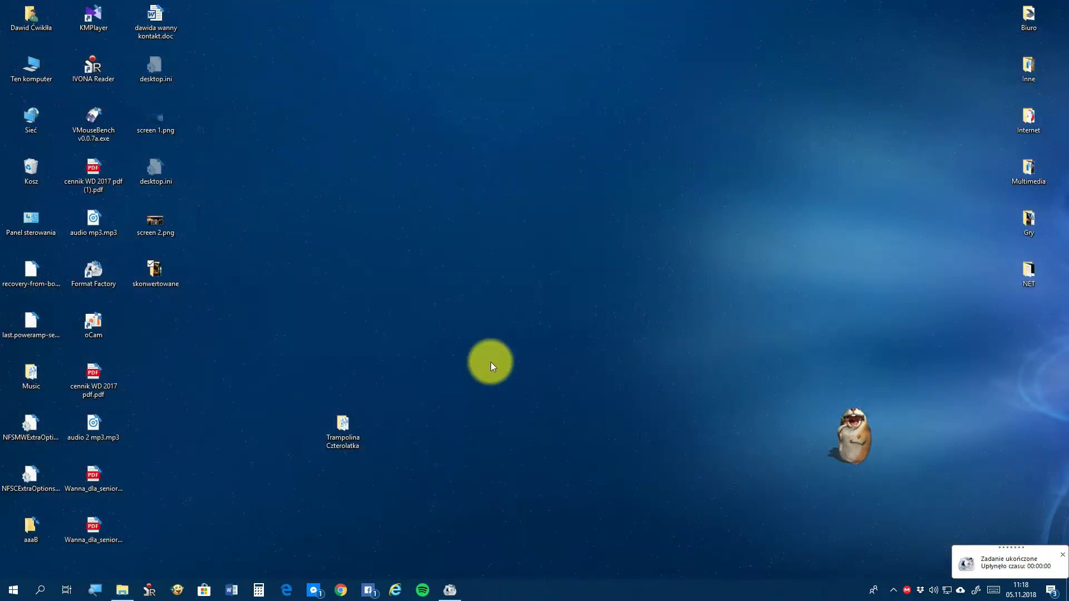
Step: Return to FormatFactory and clear all PNG conversion tasks from the list
click(450, 590)
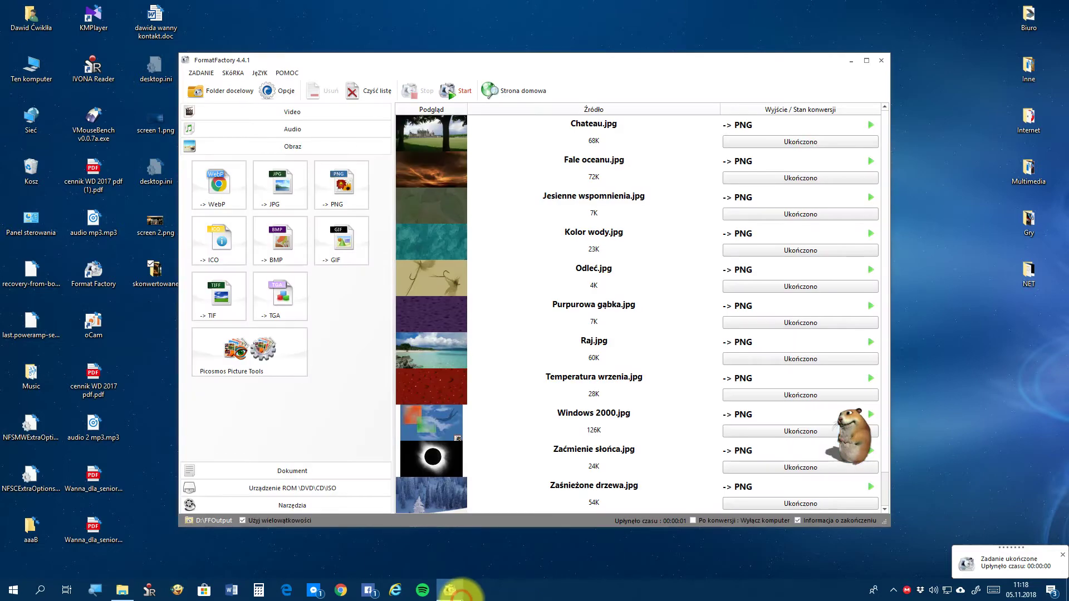
right_click(650, 321)
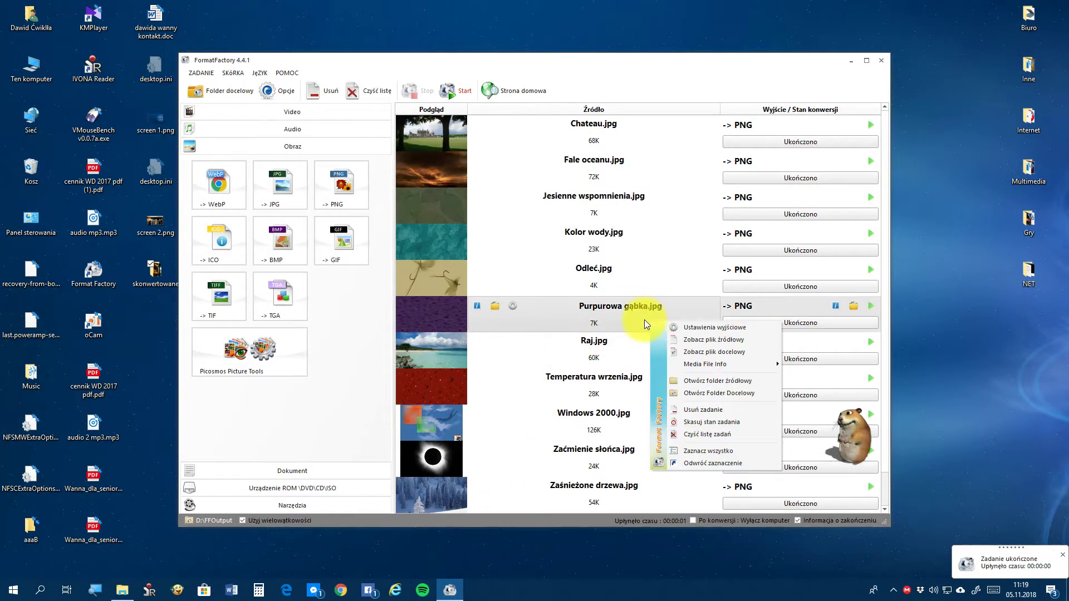
click(670, 435)
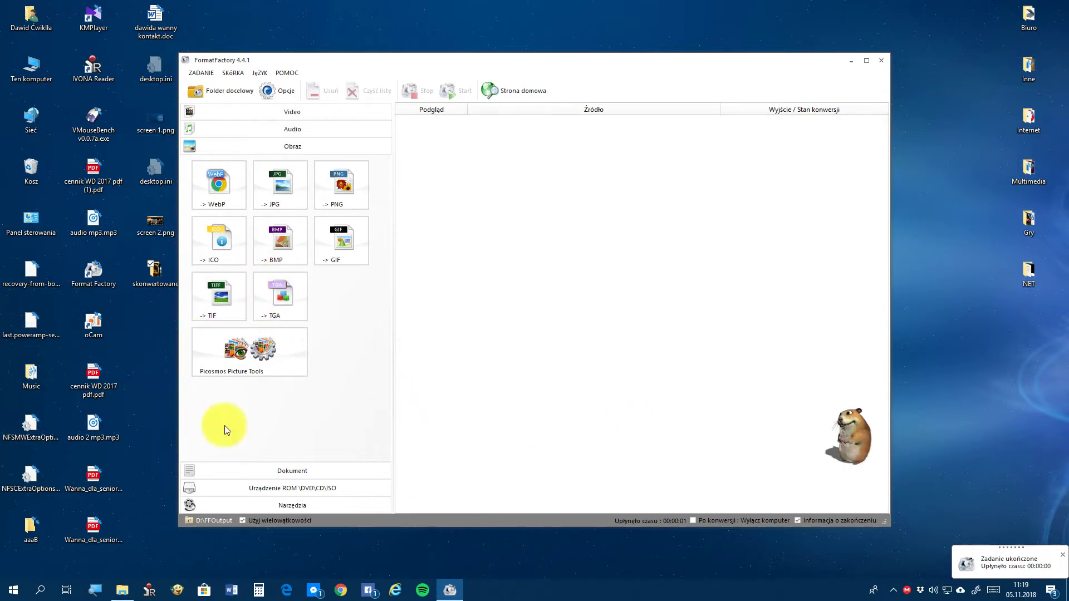
Step: Show the document conversions and try opening AZW3 and Mobi, declining the codec installation each time
click(280, 471)
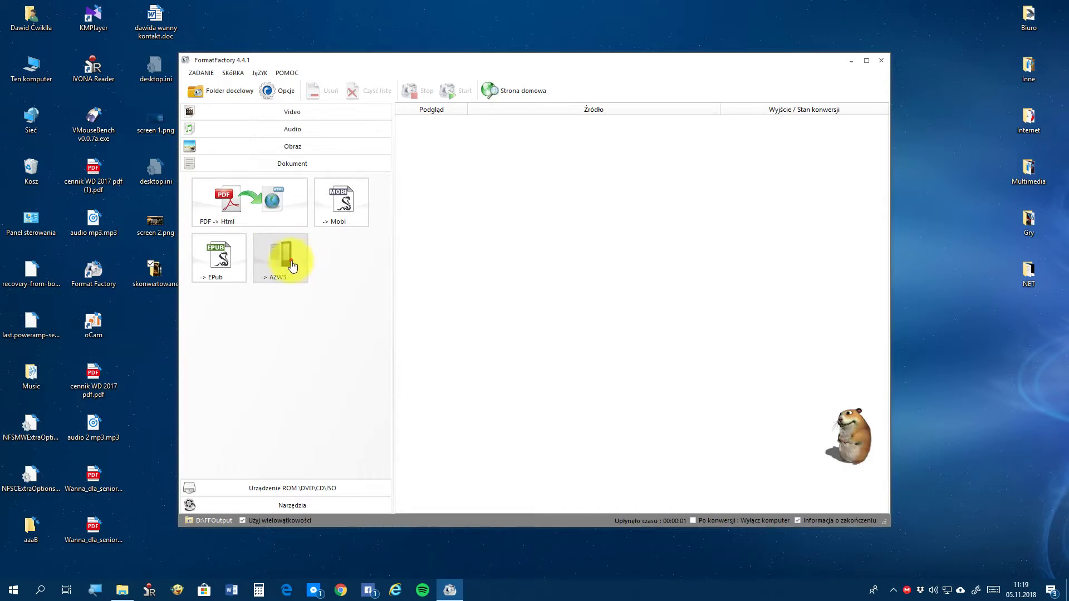
click(293, 265)
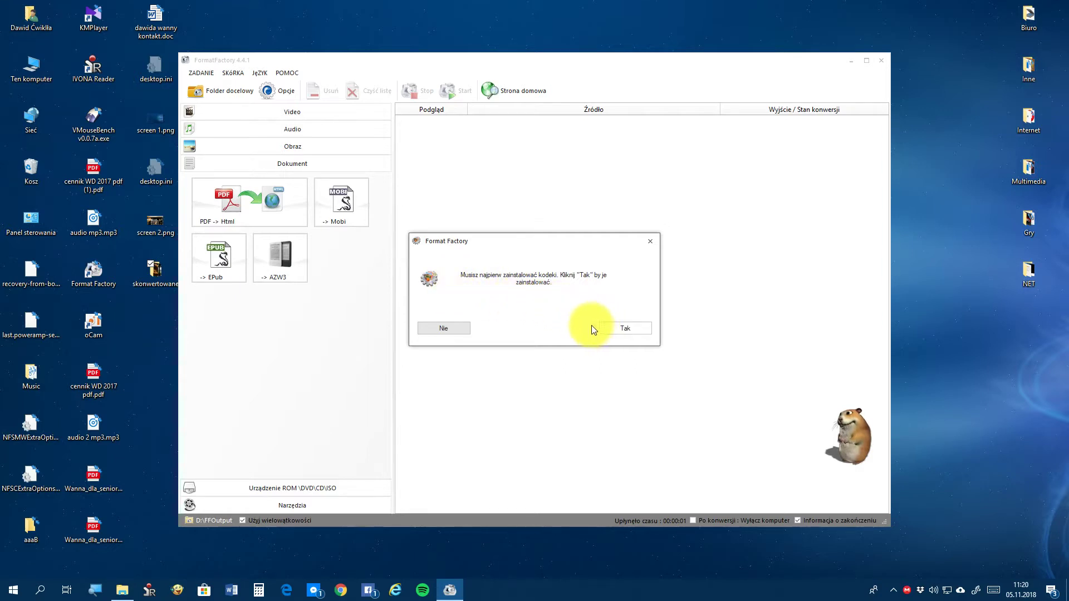
click(451, 333)
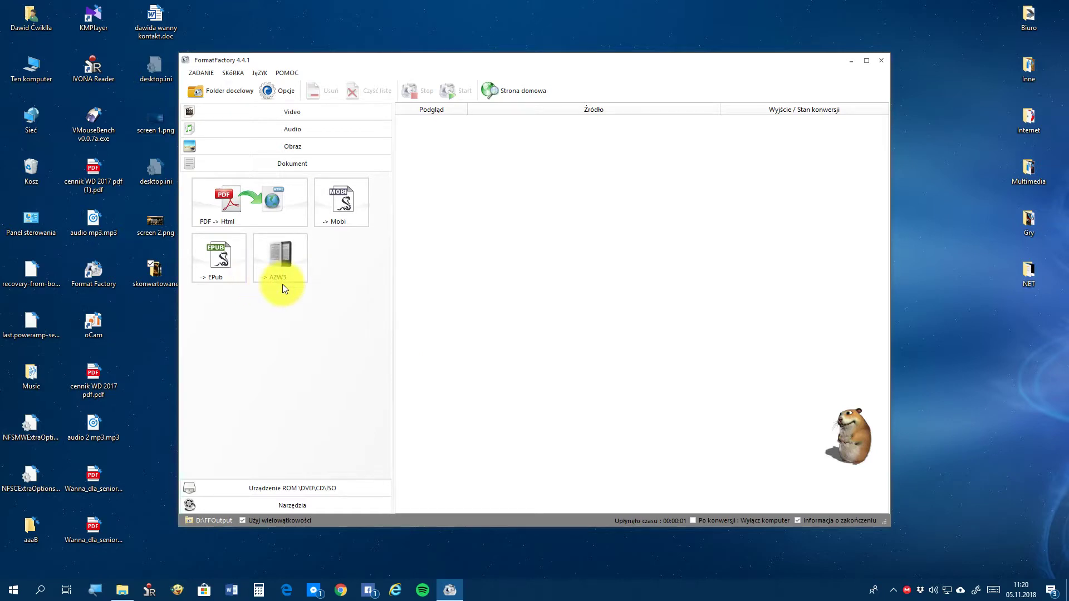
click(349, 222)
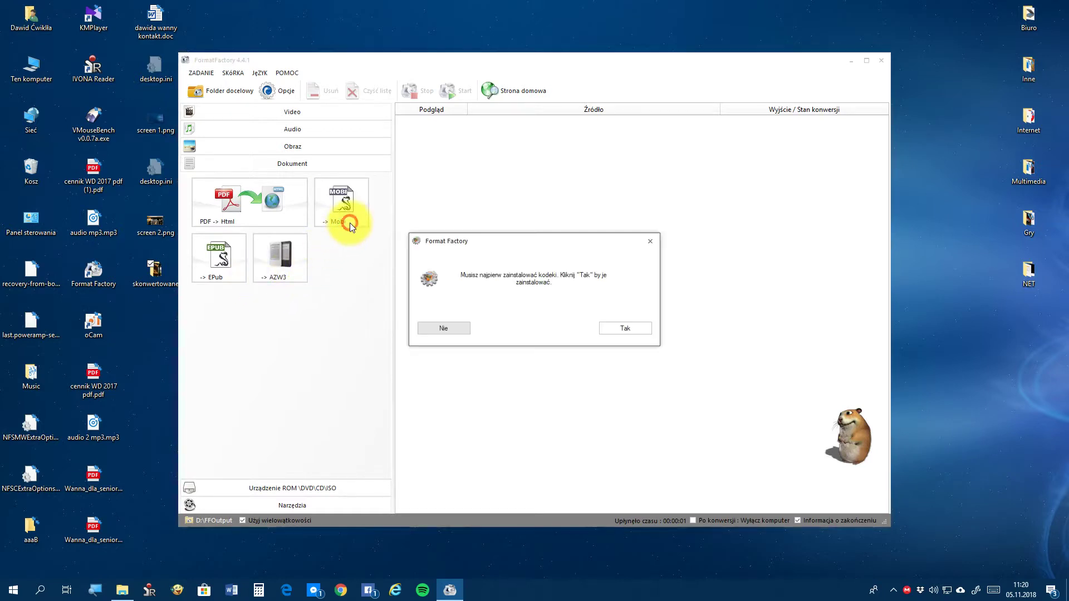
click(447, 330)
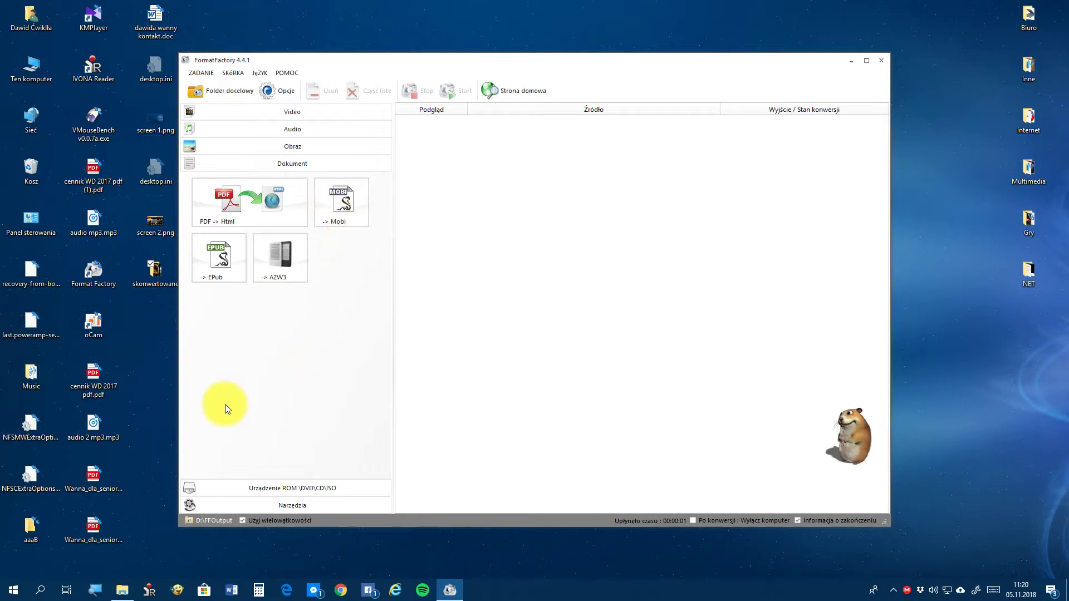
Step: Show the disc conversions, examine the audio stream options for converting a DVD to a video file, and close that dialog
click(297, 490)
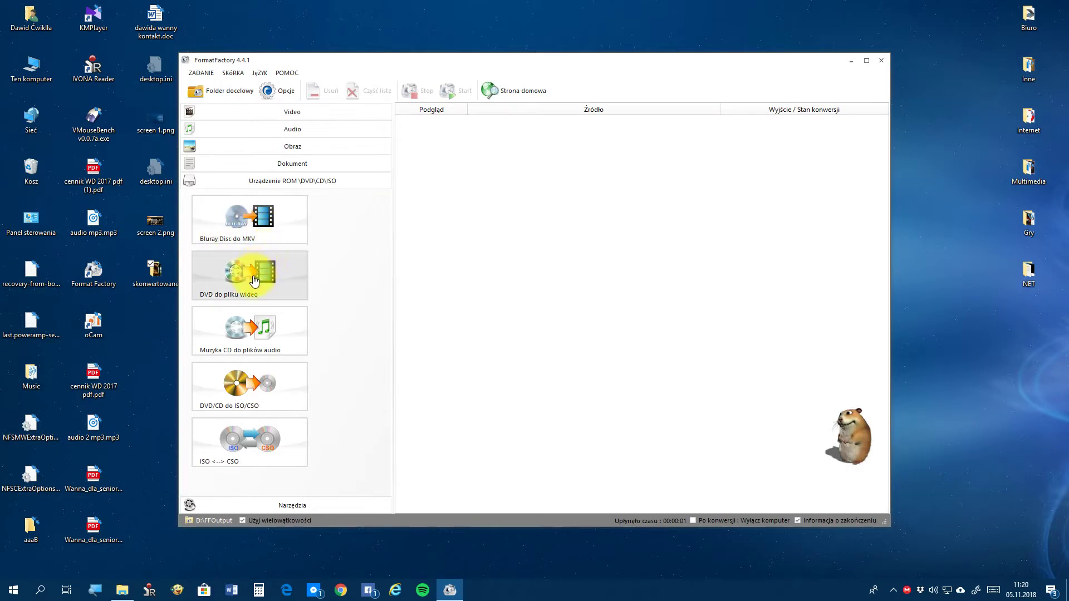
click(278, 294)
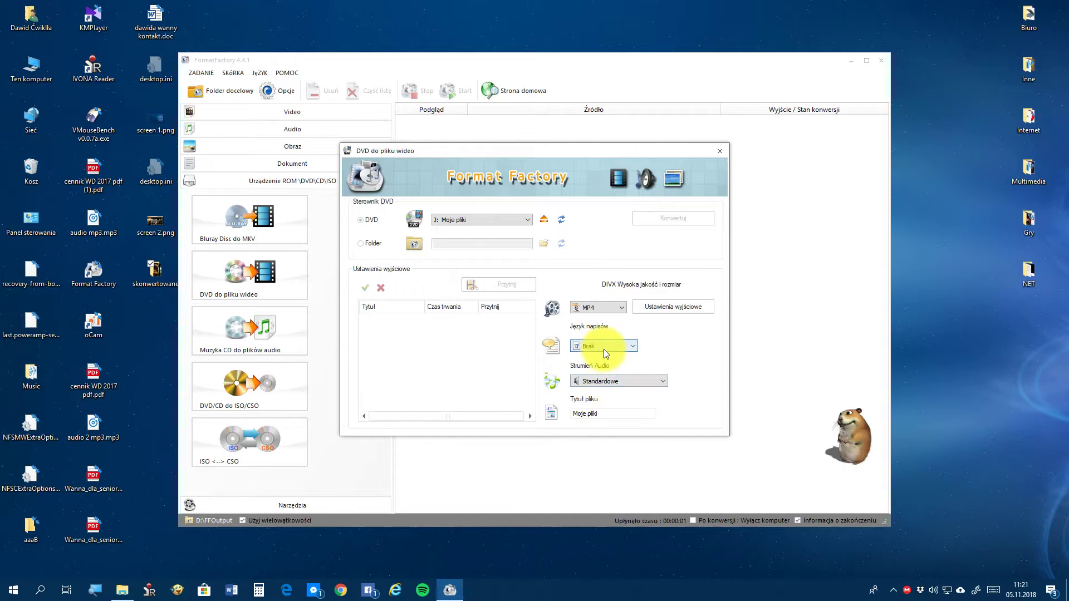
click(639, 380)
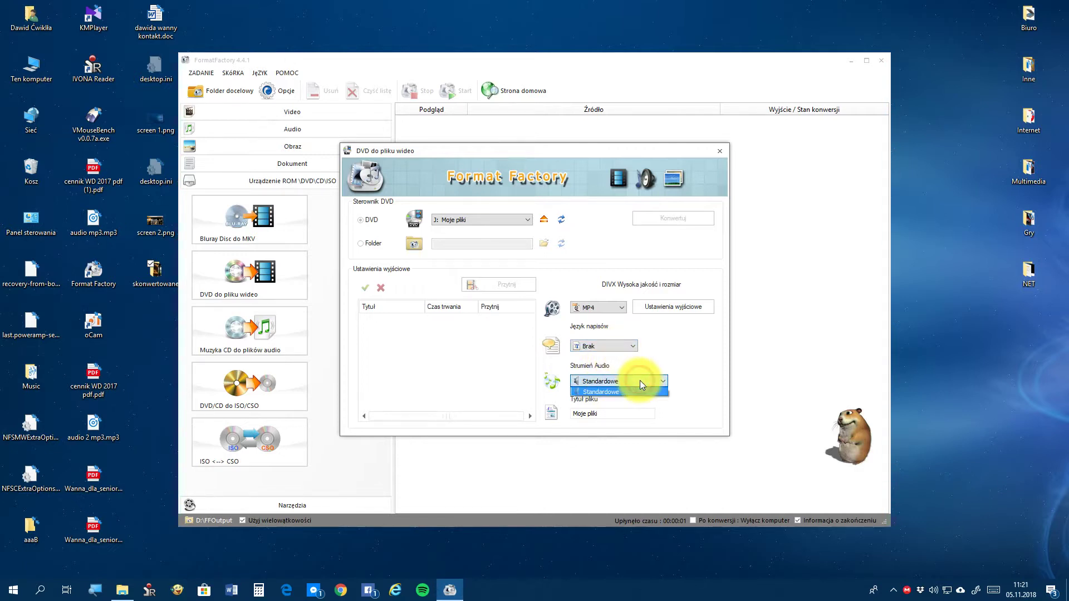
click(640, 380)
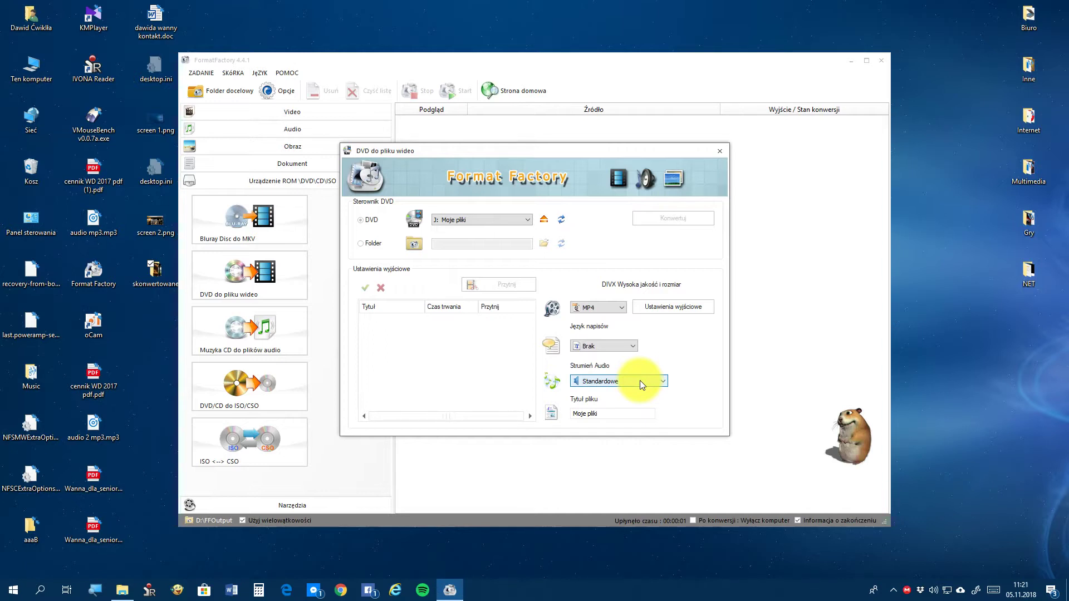
click(719, 151)
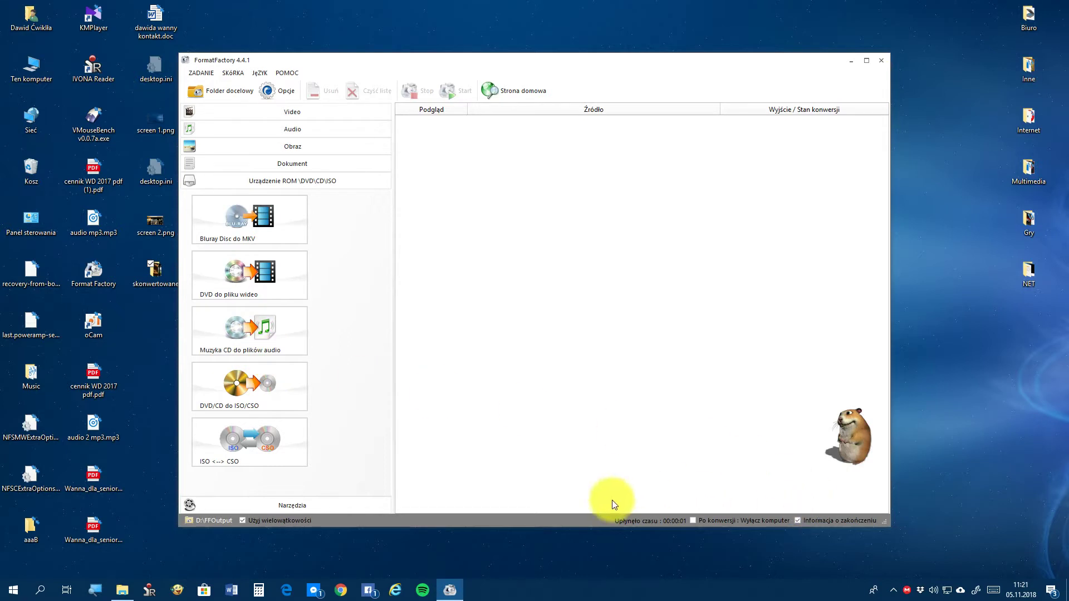
click(887, 591)
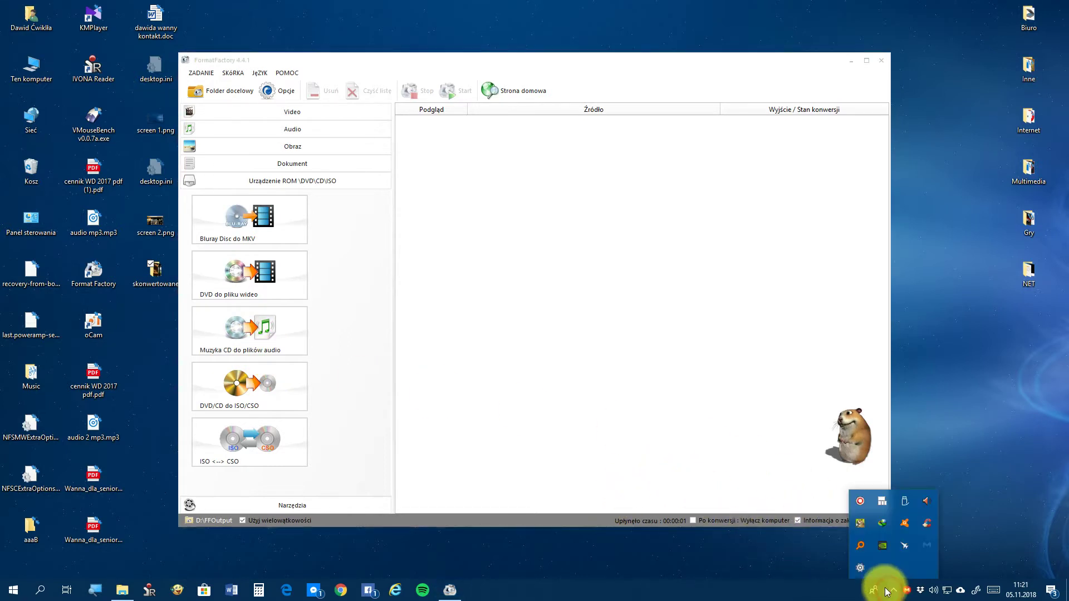
click(860, 502)
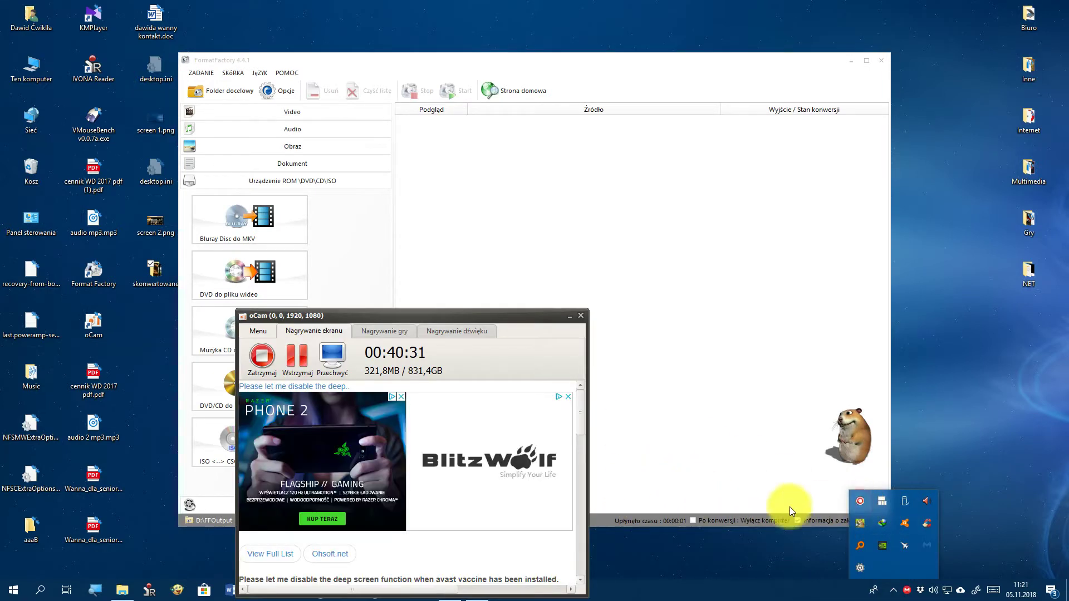
click(566, 317)
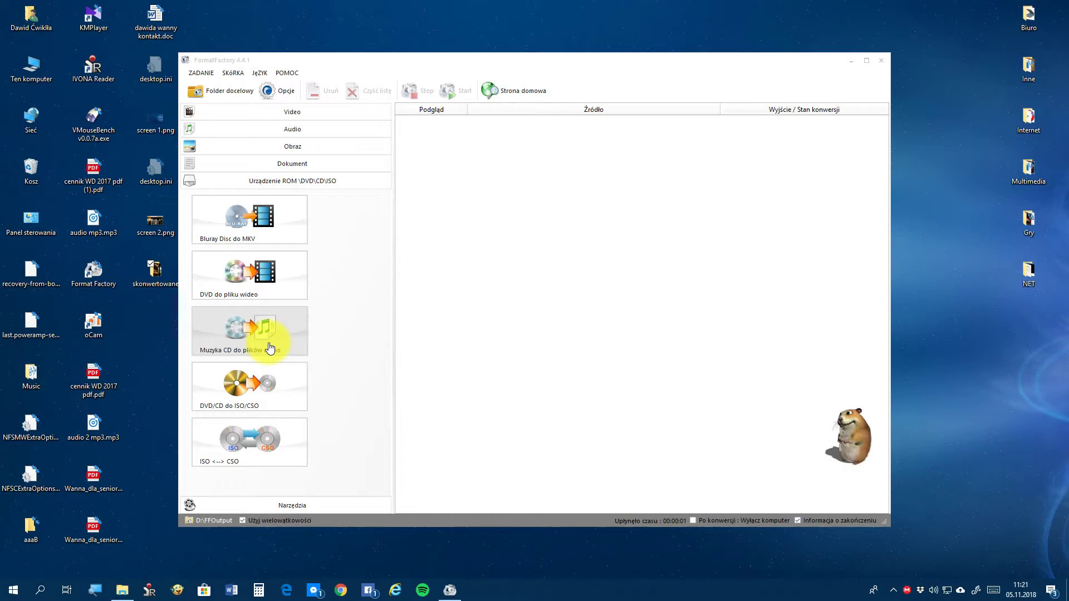
Step: Open the CD music to audio conversion, examine its drive and format choices, and request the disc information from freeDB
click(270, 348)
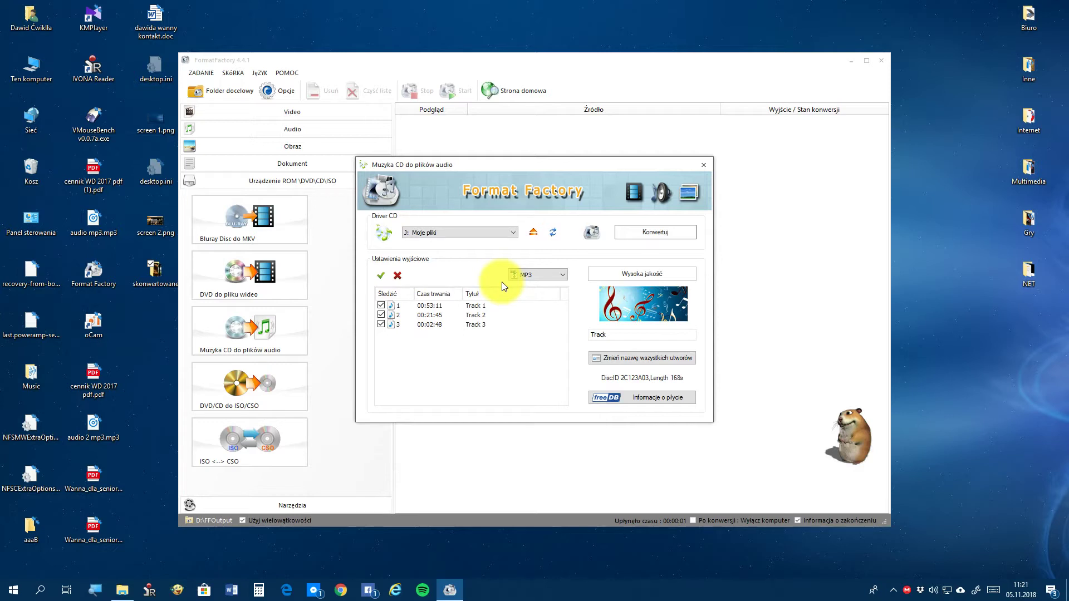
click(454, 227)
click(449, 232)
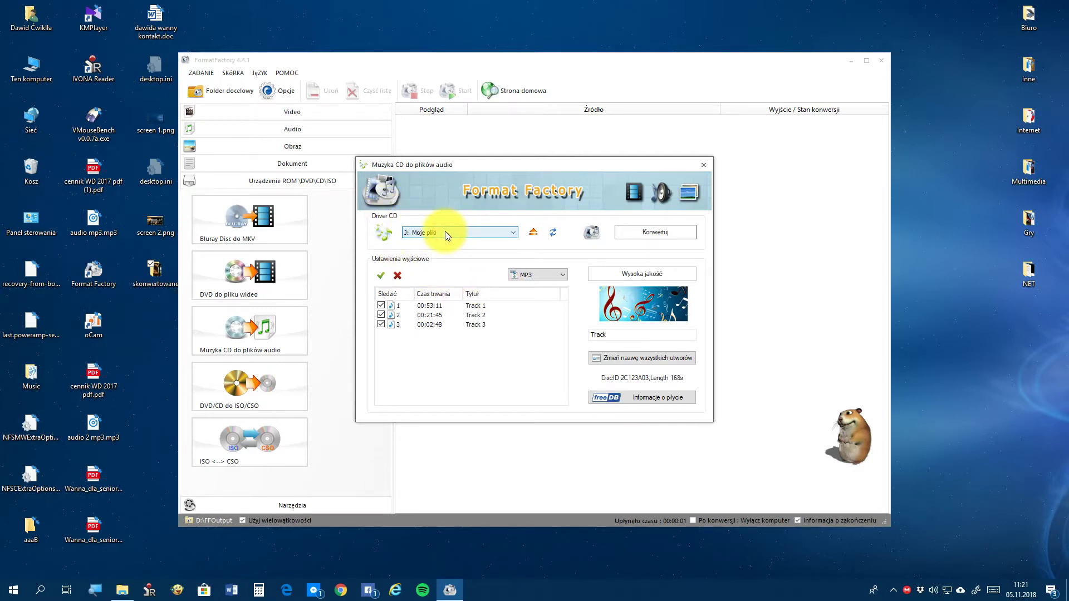
click(548, 274)
click(549, 275)
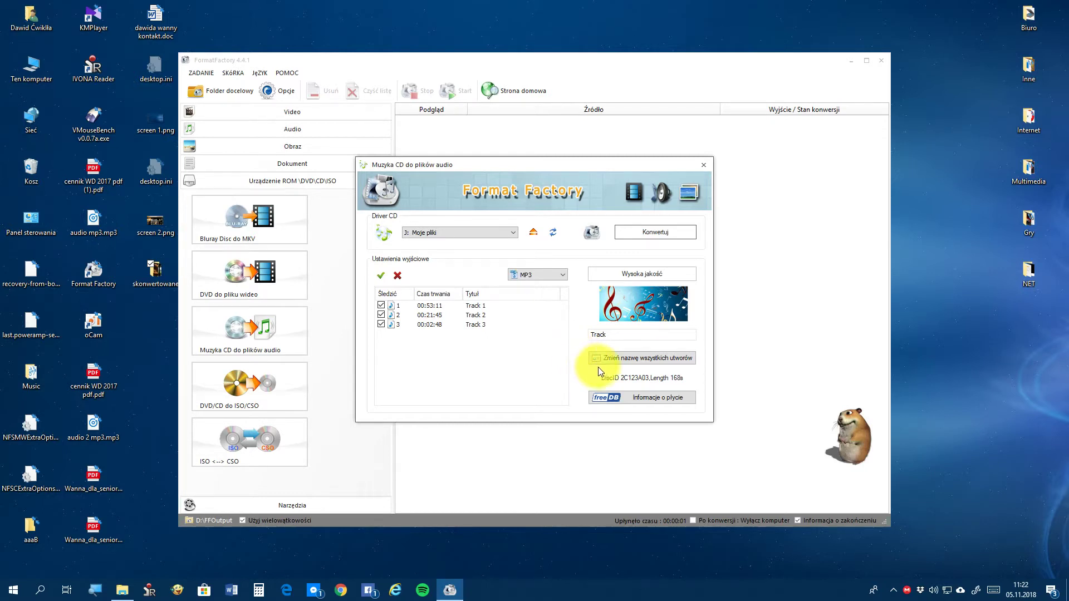
click(660, 396)
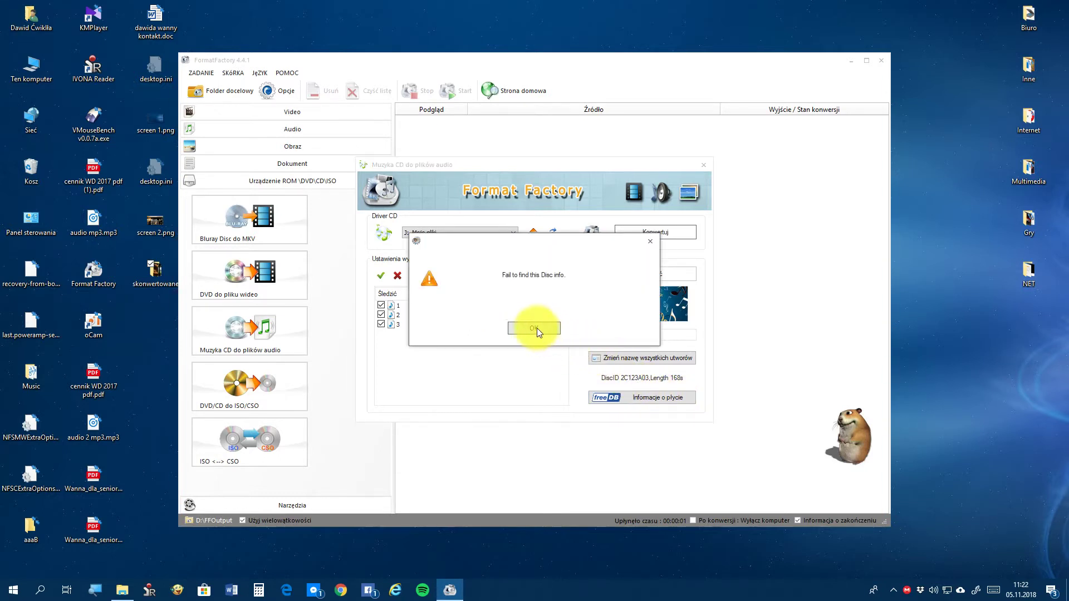
click(522, 324)
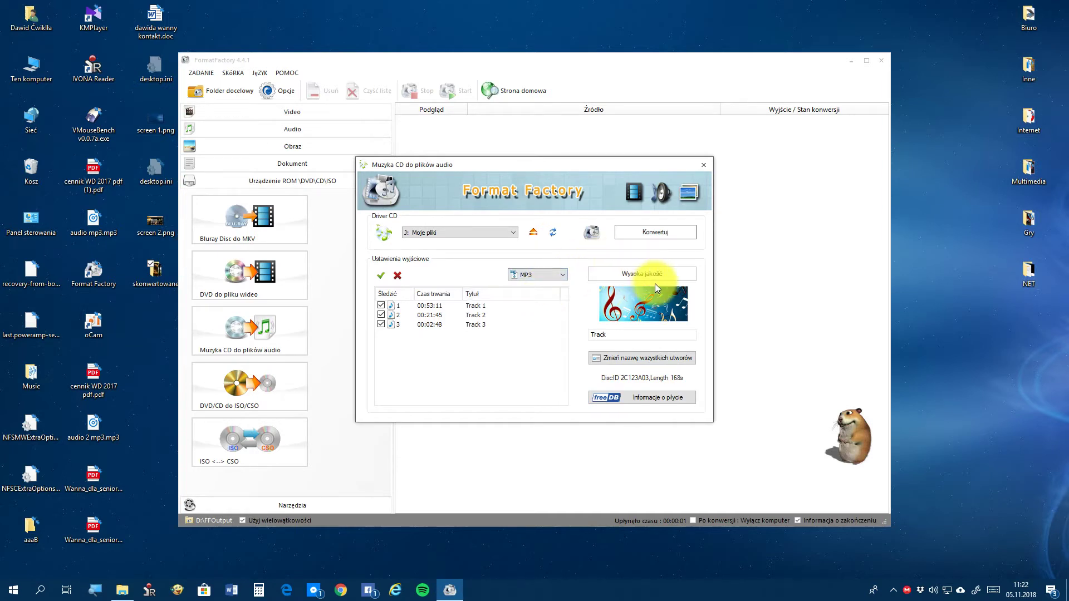
Step: View the Wysoka jakość MP3 audio settings without changing them and queue the three CD tracks for conversion
click(634, 276)
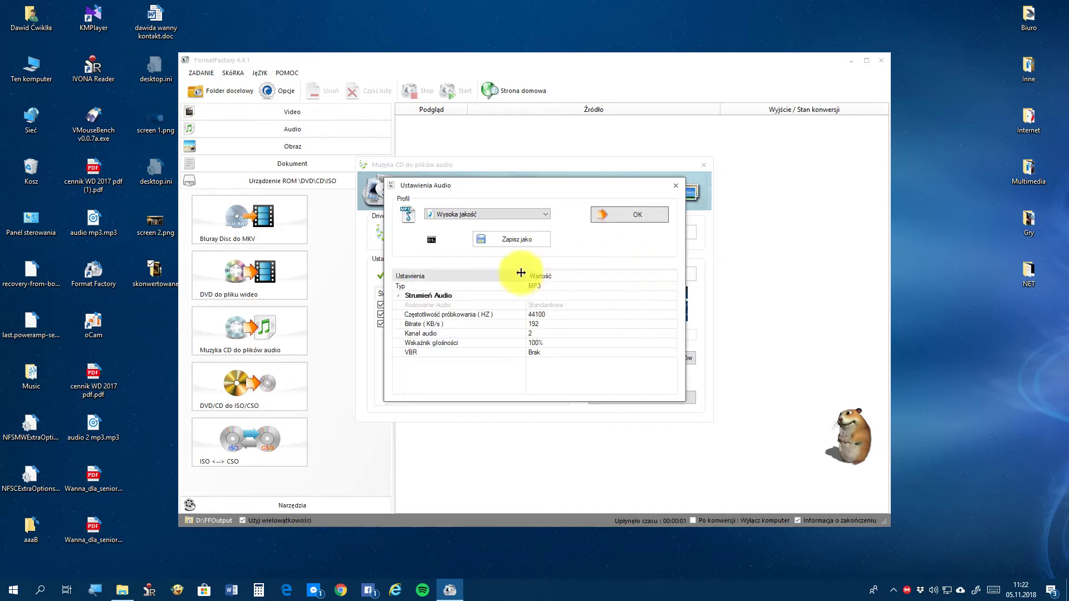
click(677, 185)
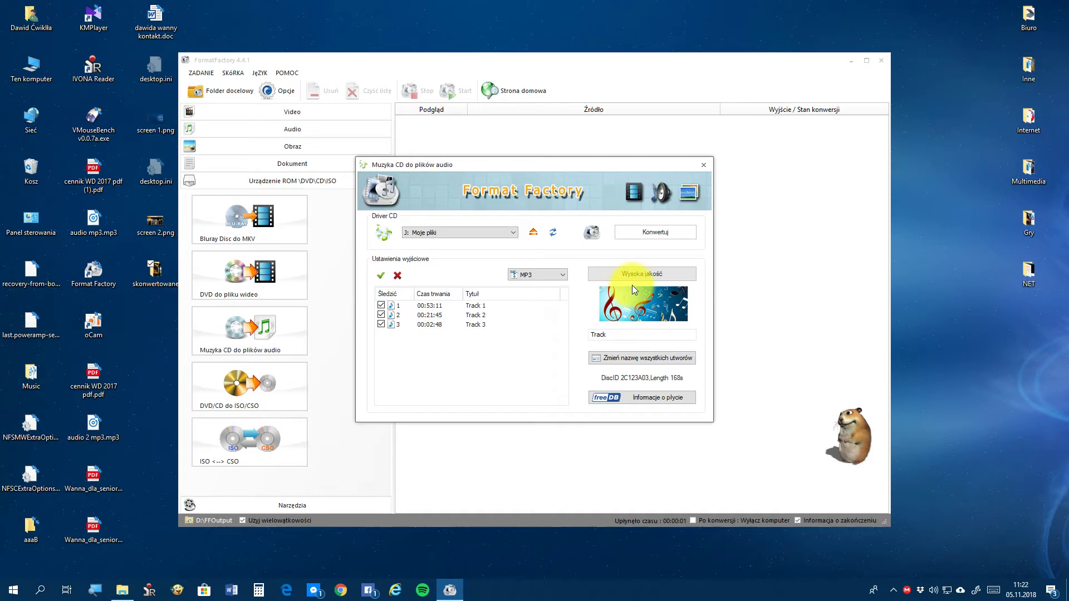
click(630, 230)
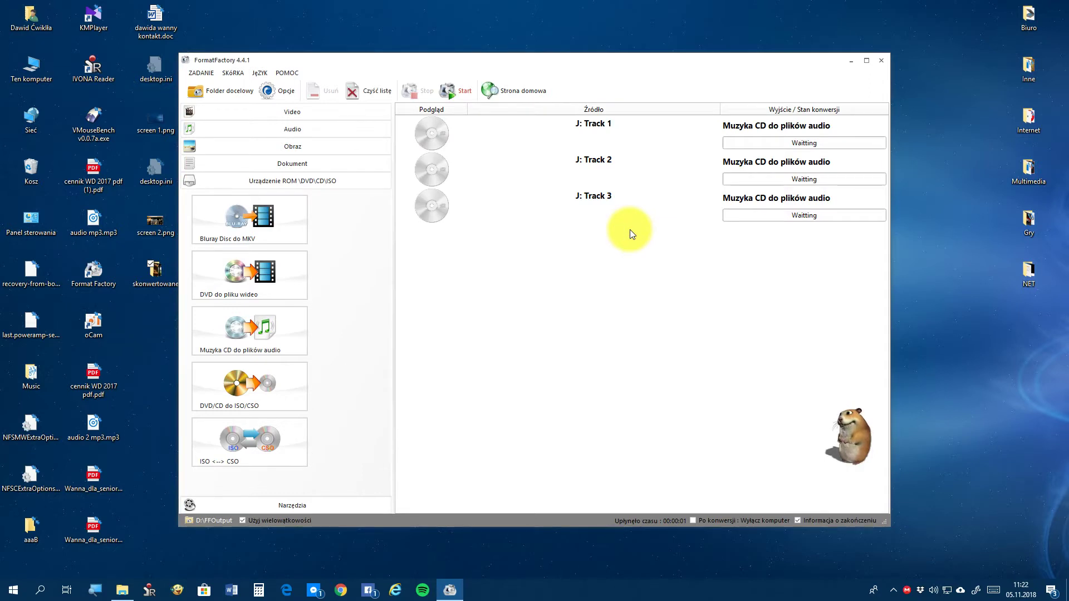
Step: Clear all CD track conversions from the task list
right_click(588, 261)
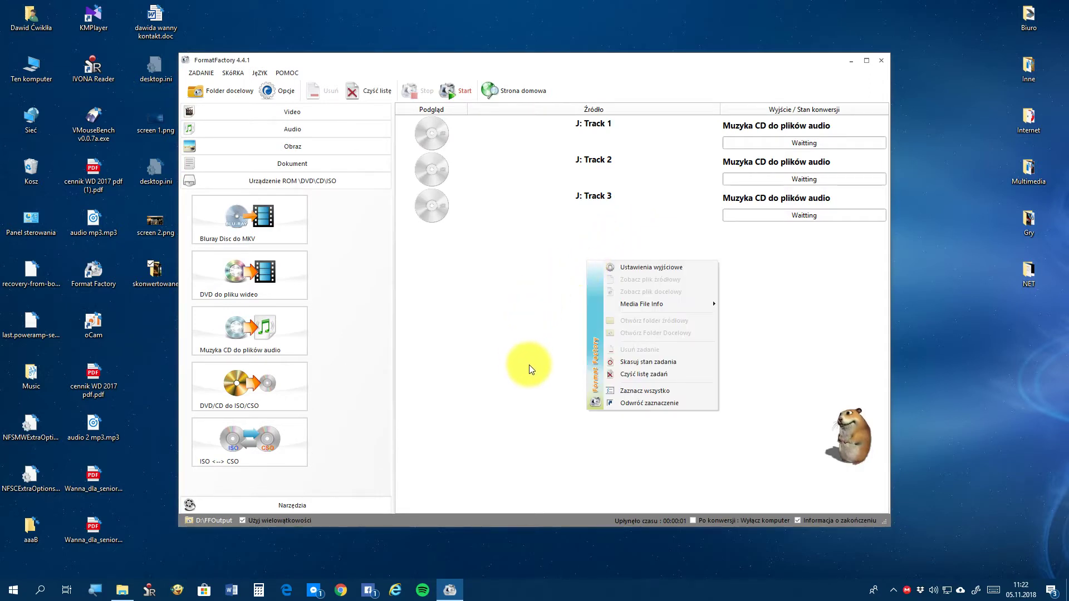
click(612, 363)
right_click(580, 345)
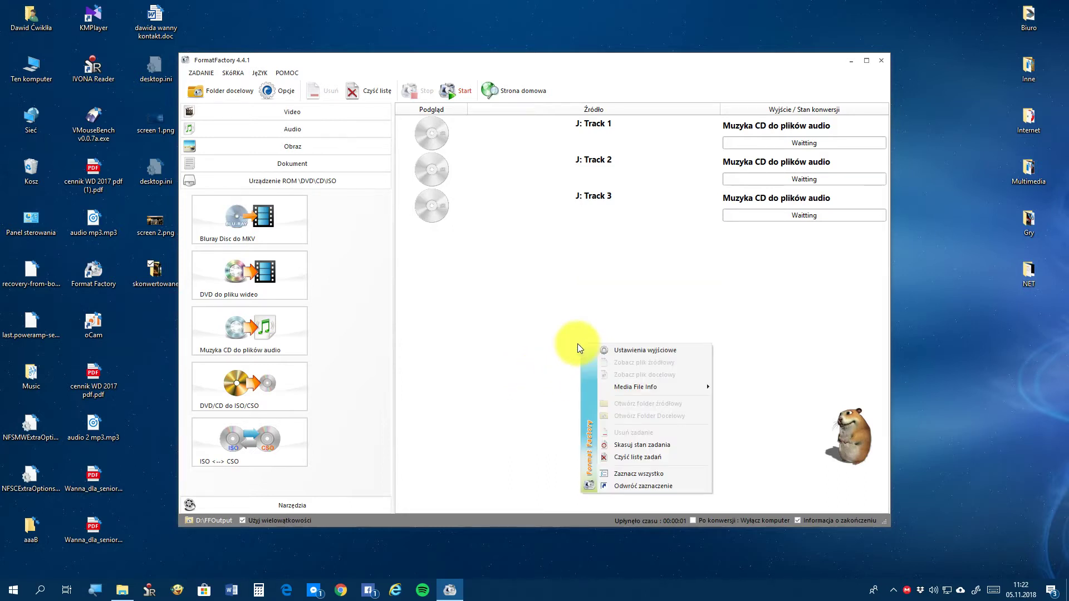
click(636, 457)
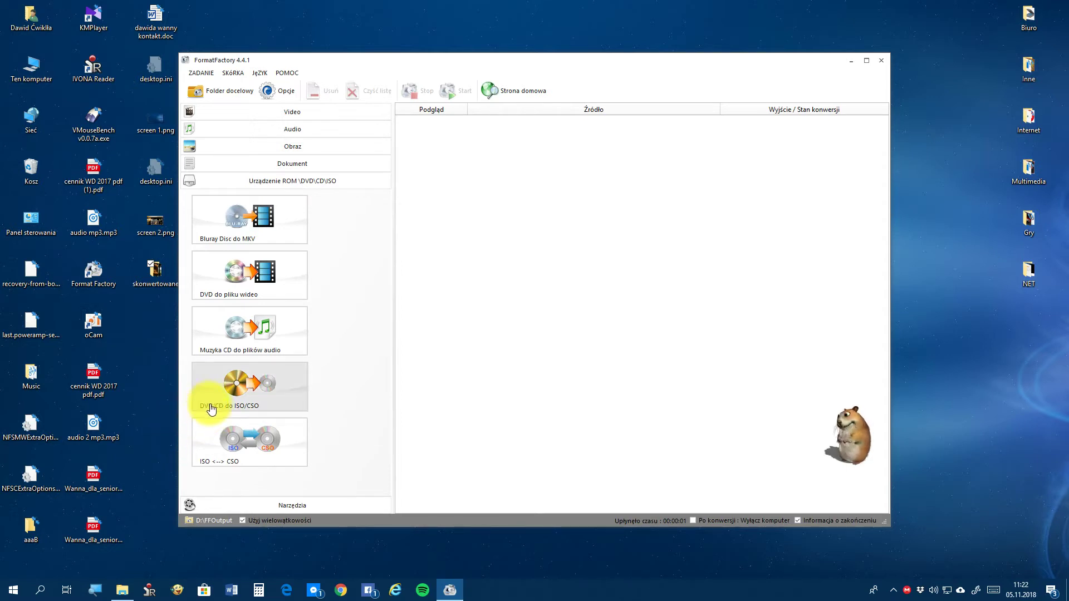
Step: Examine the DVD/CD to ISO/CSO conversion with its output format choices and the ISO <--> CSO conversion, closing each dialog
click(251, 403)
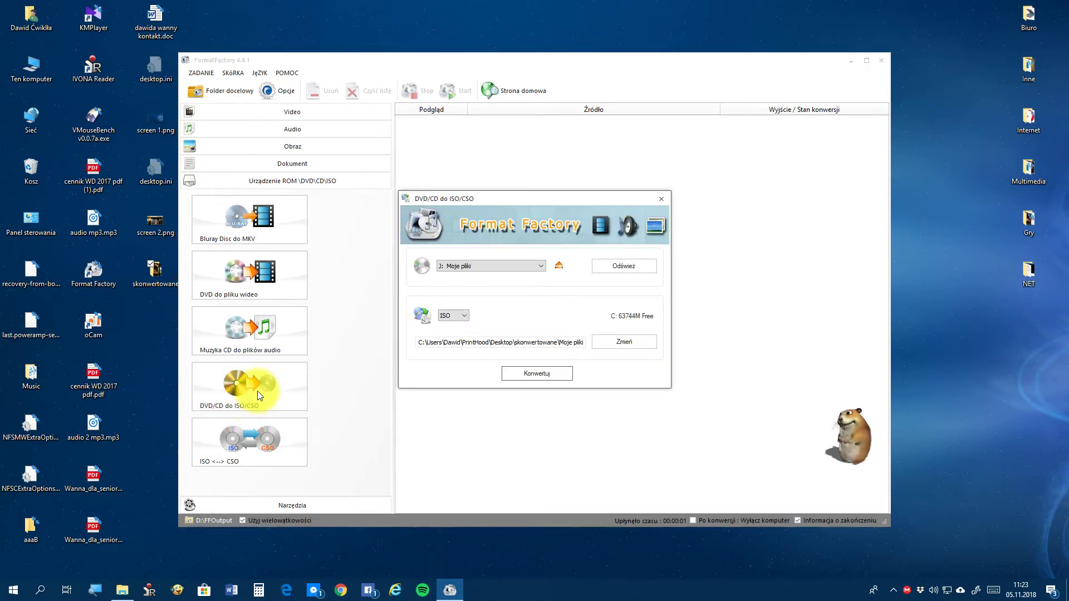
click(449, 315)
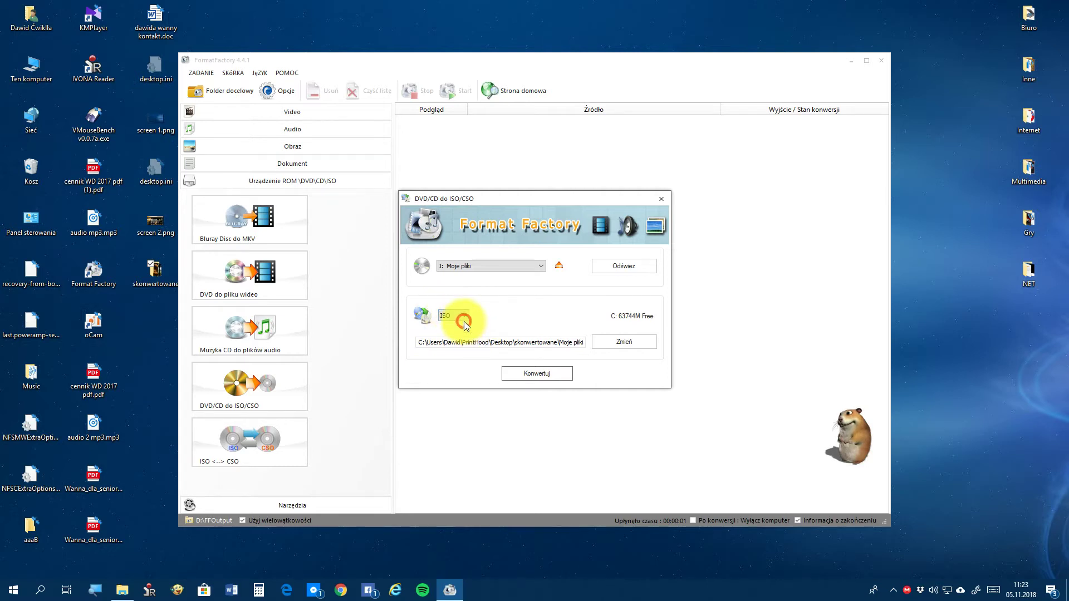
click(464, 321)
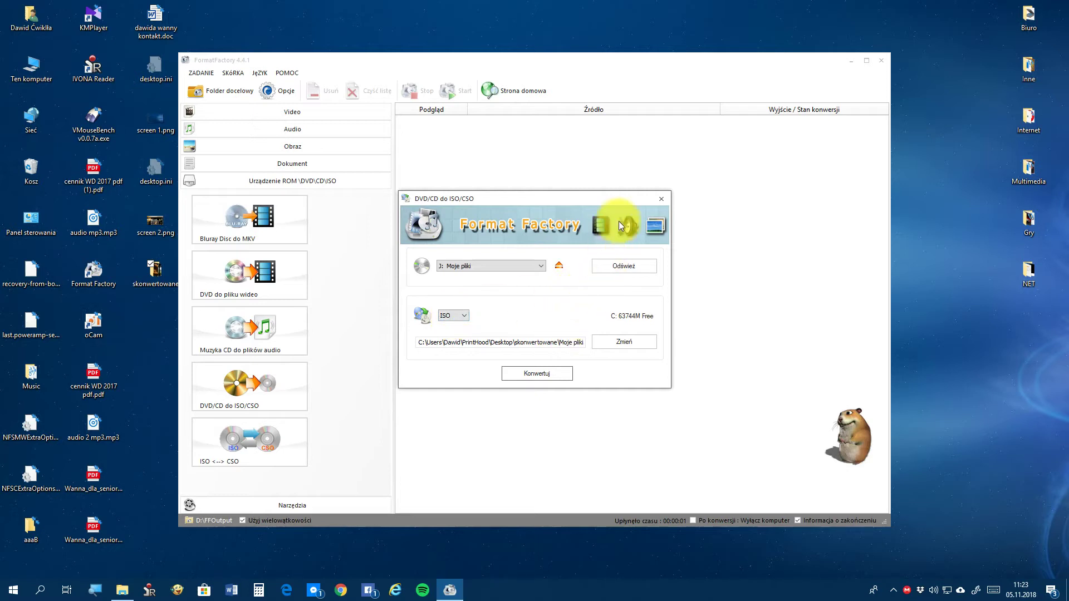
click(661, 197)
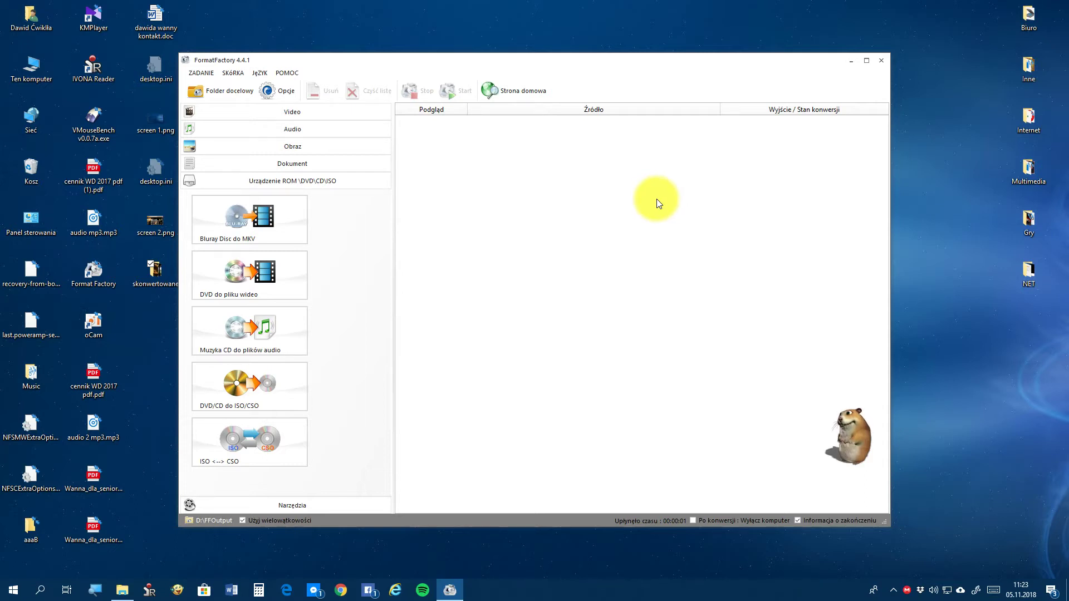
click(221, 464)
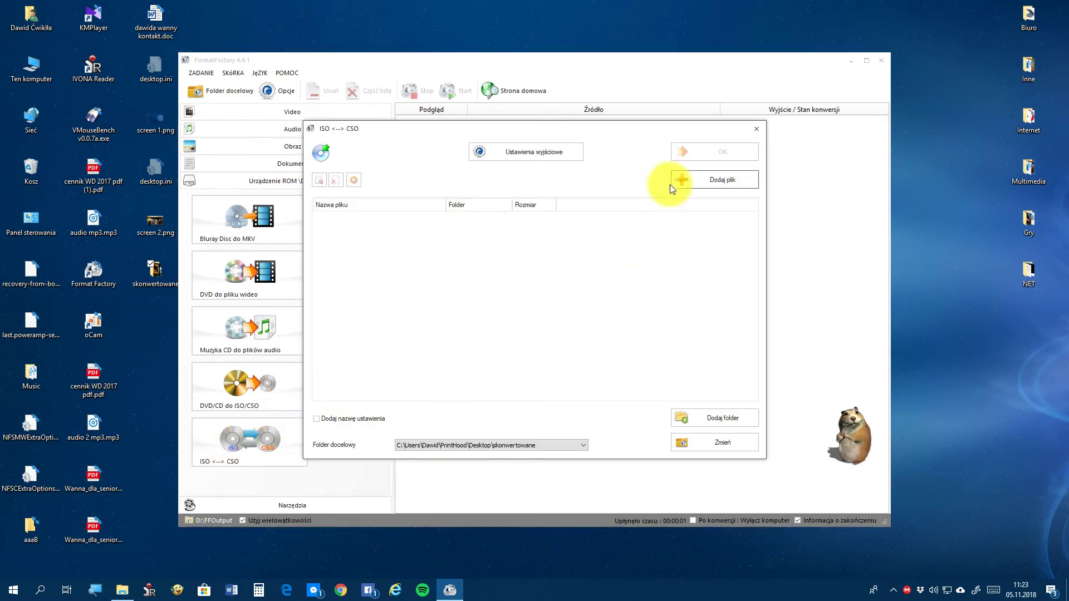
click(758, 128)
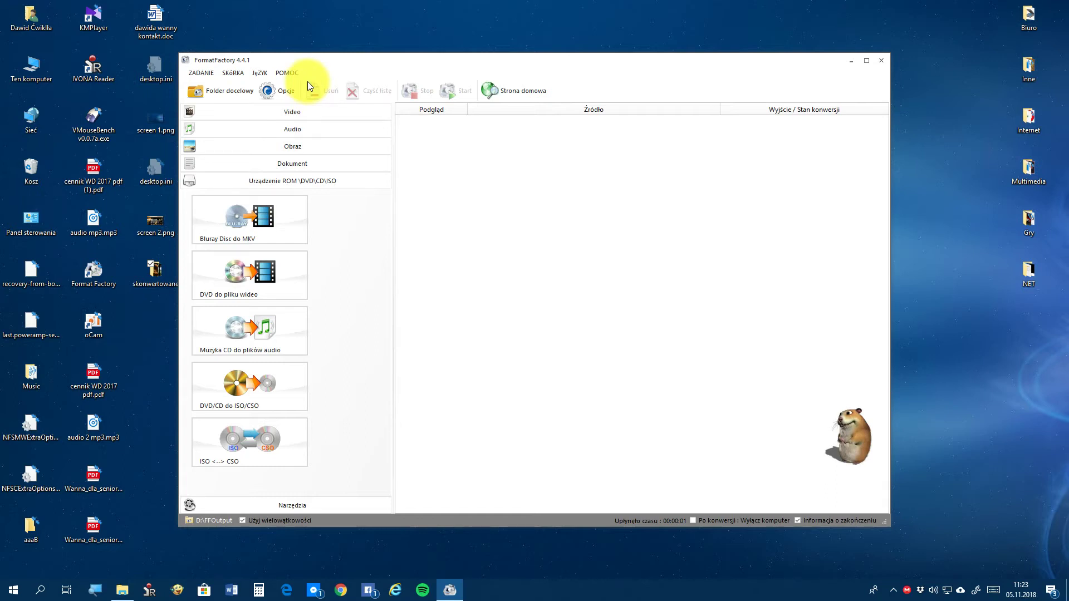
Step: Open the program options and reset the general settings, including the output folder, to their defaults
click(203, 73)
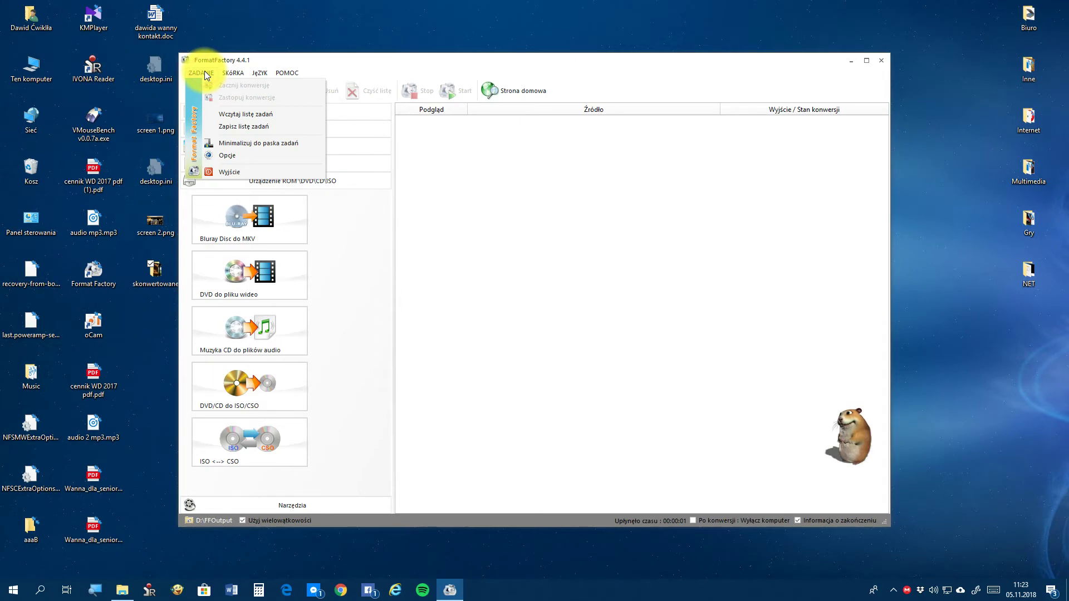
click(265, 151)
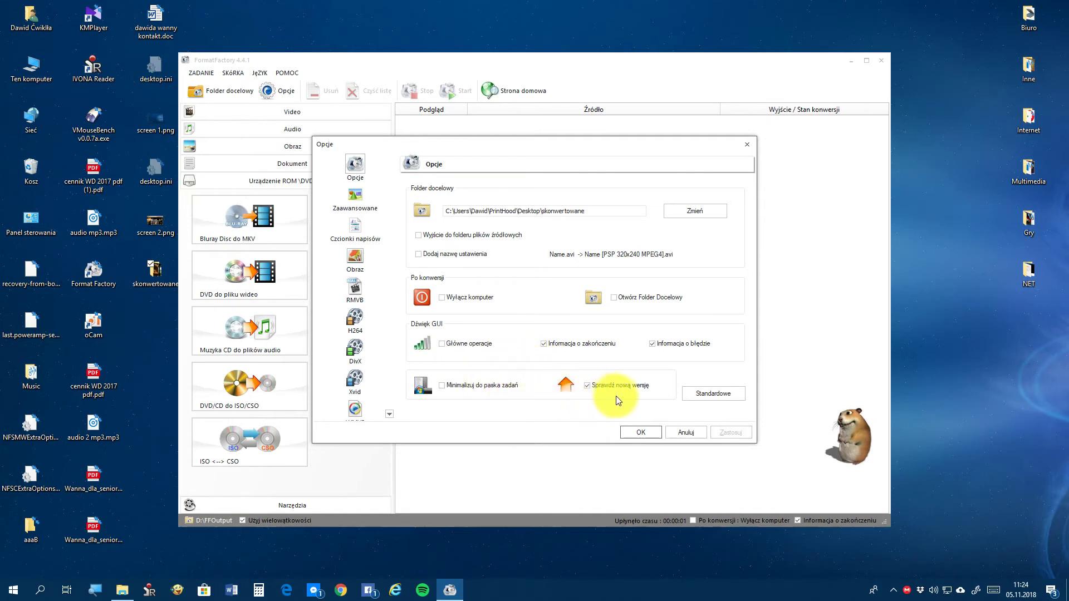
click(718, 396)
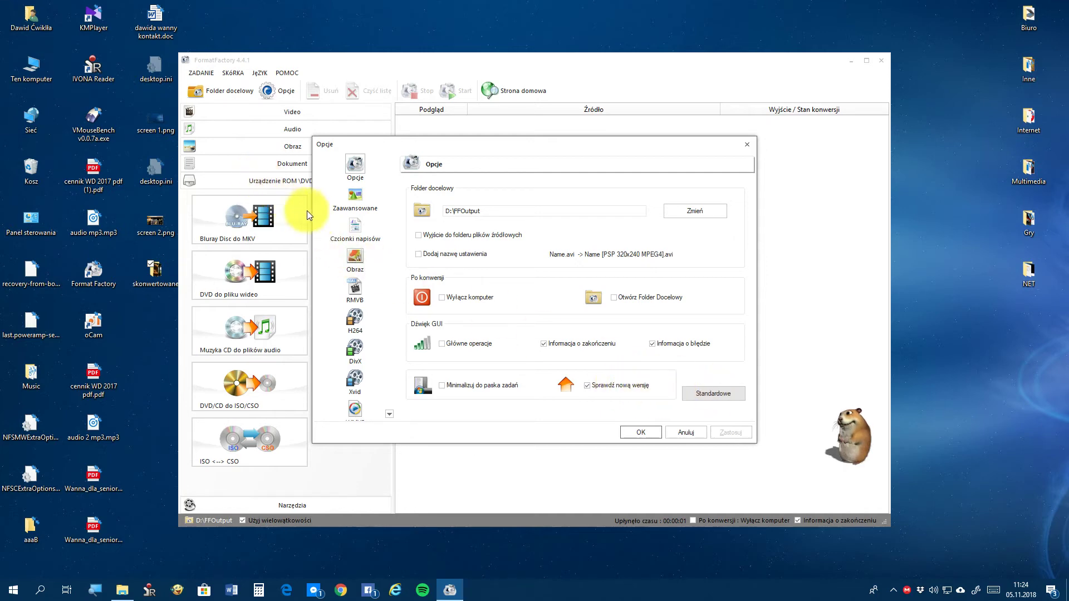
Step: Review the advanced, subtitle font, RMVB, H264, DivX, Xvid and WMV2 options, and cancel the options dialog
click(358, 192)
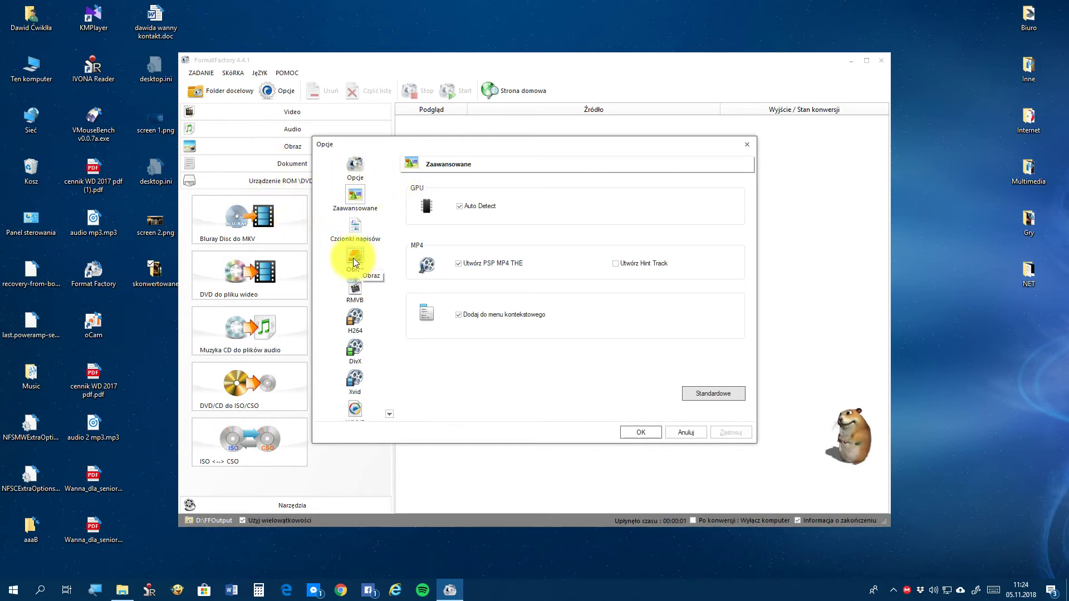
click(352, 234)
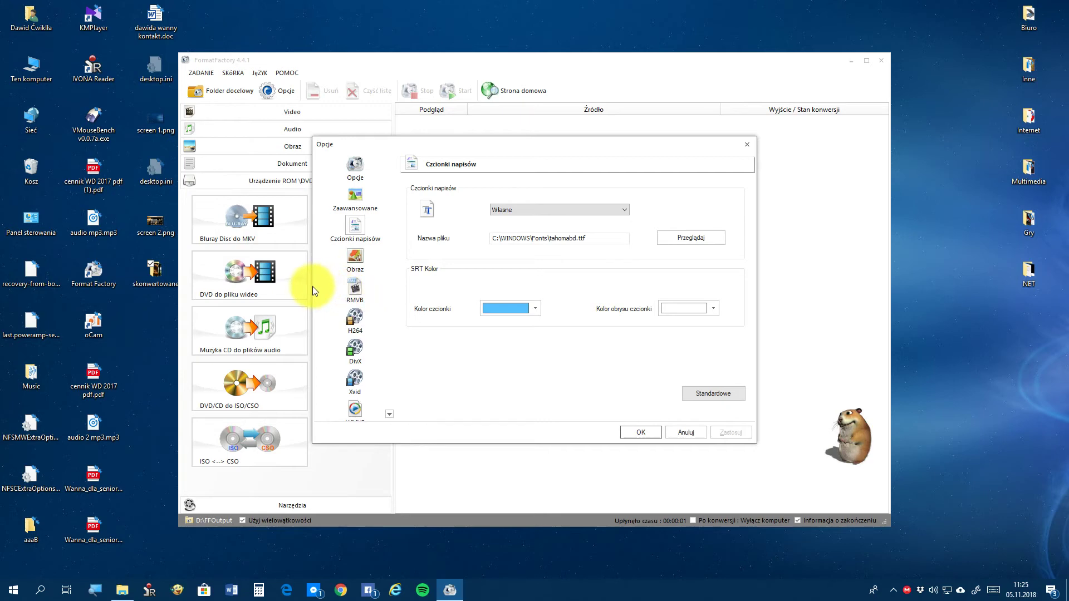
click(354, 290)
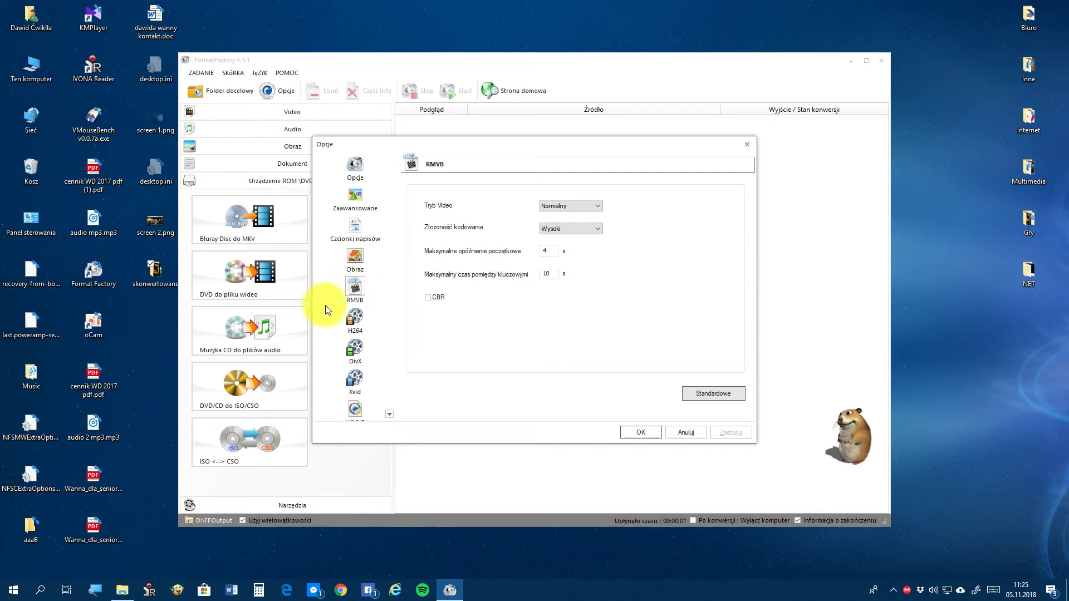
click(351, 323)
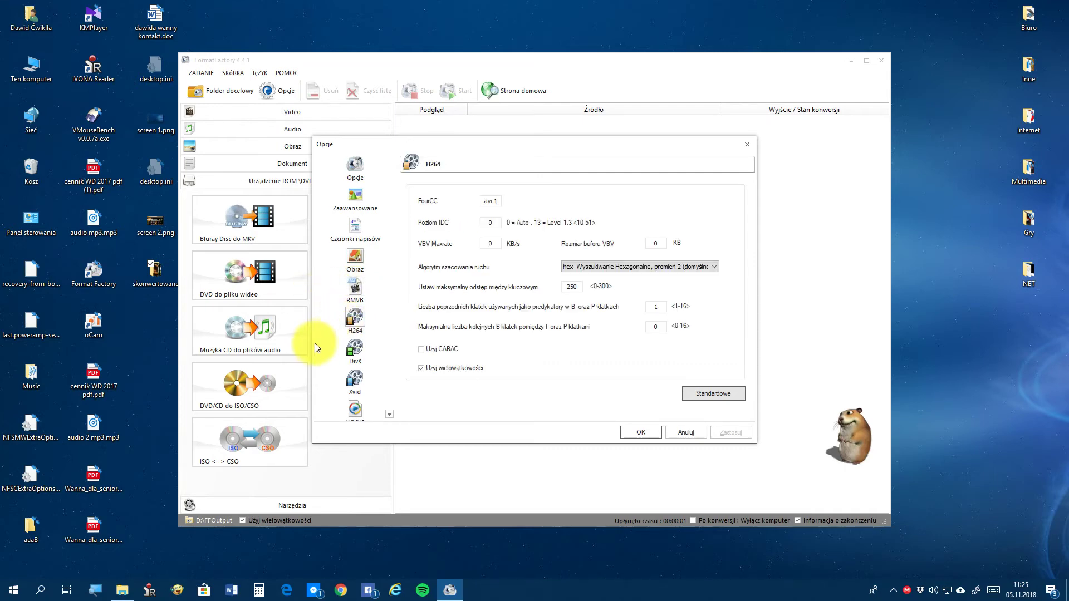
click(351, 349)
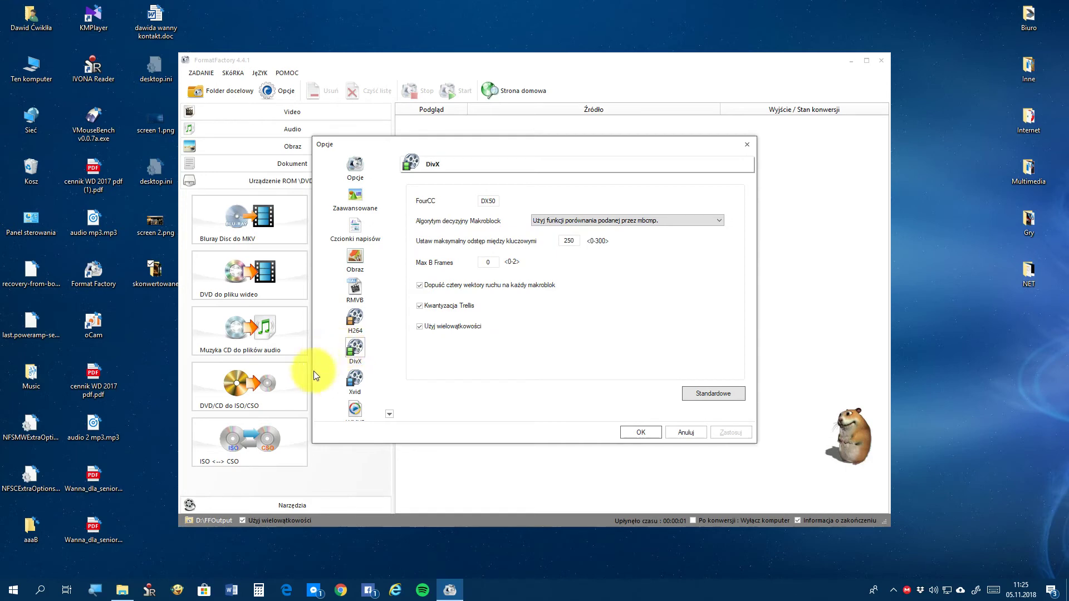
click(352, 385)
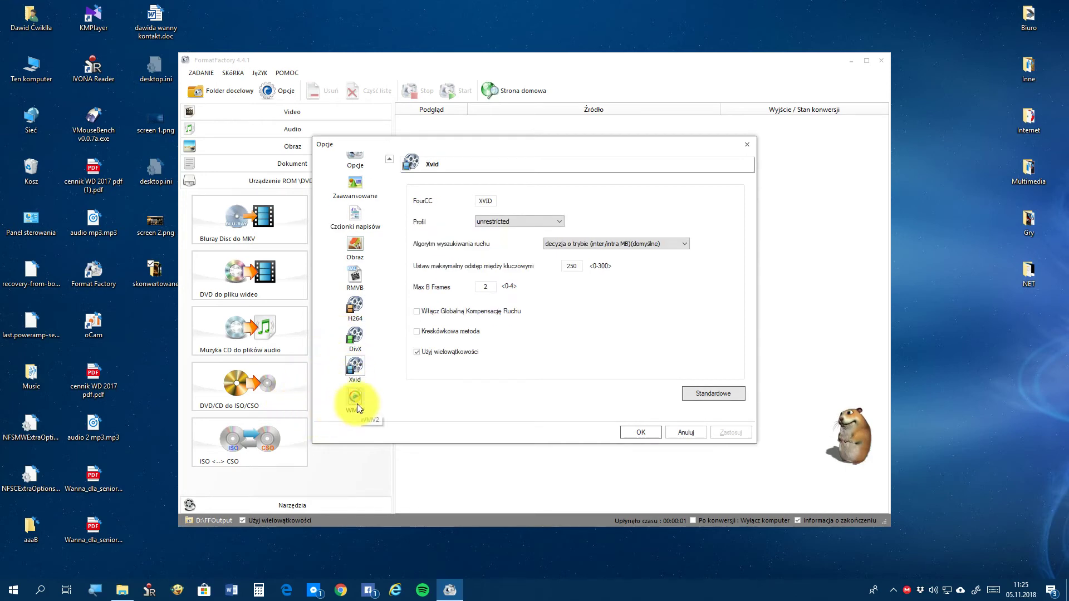
click(354, 398)
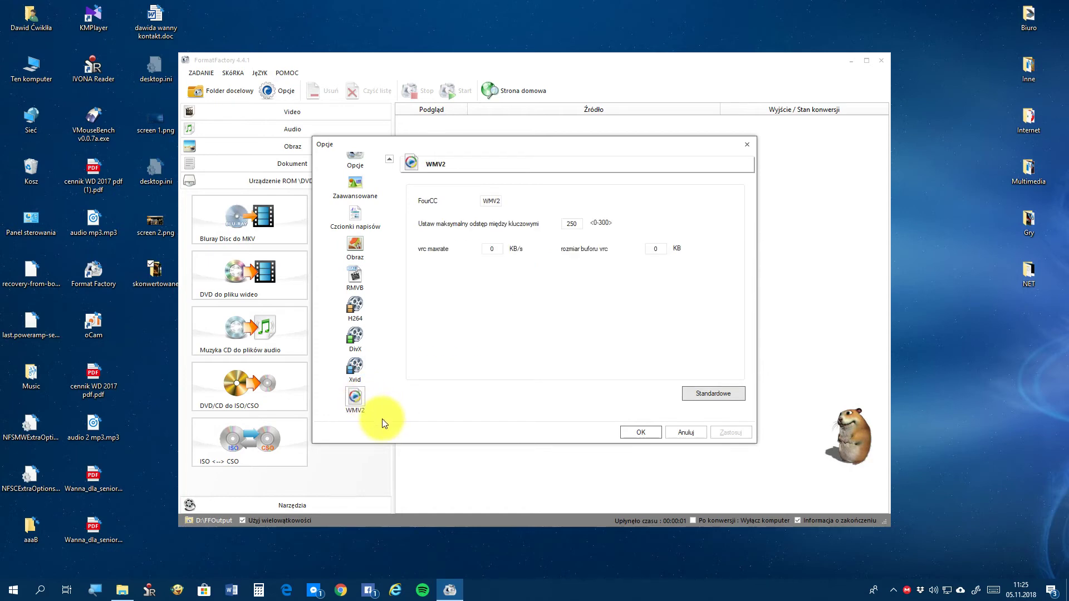
scroll(340, 292, up, 1)
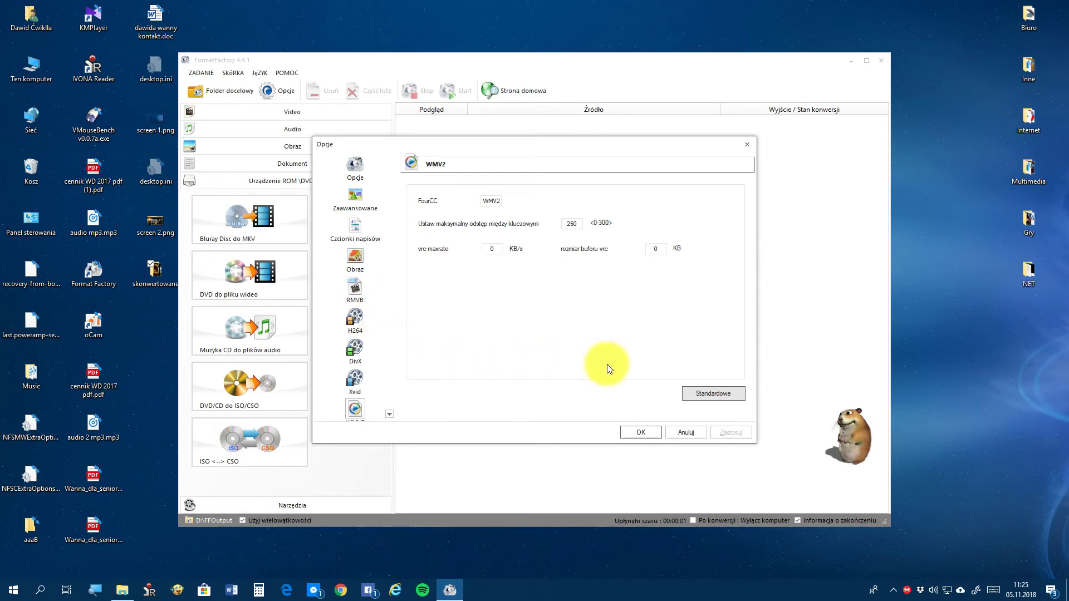
click(688, 432)
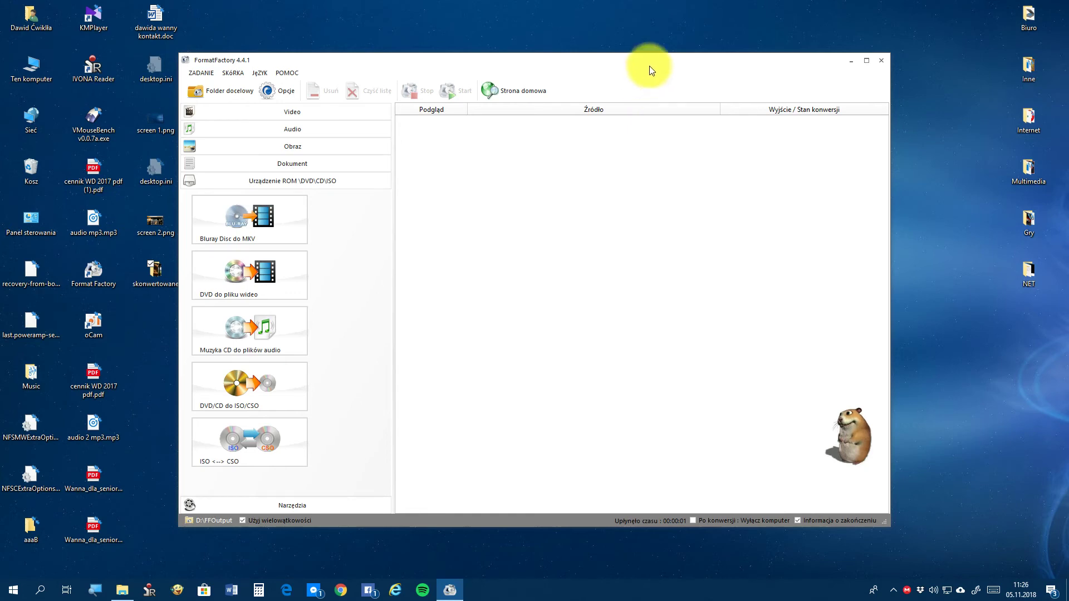
Step: Reposition the FormatFactory window, show the Narzędzia tools, and look at the Media File Info tool before closing it
drag(650, 63, 484, 101)
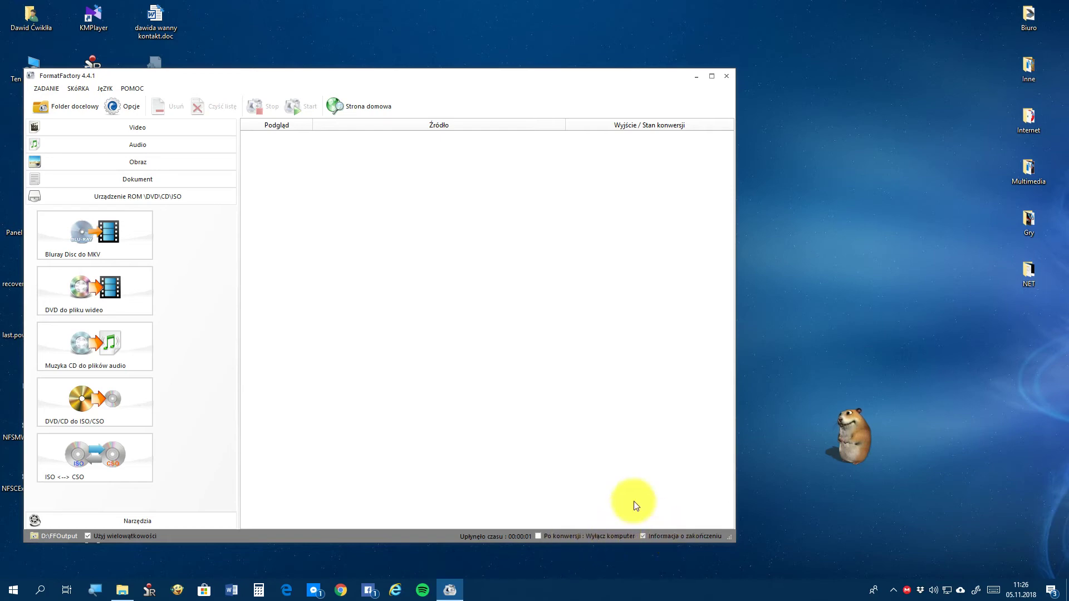
drag(262, 80, 432, 107)
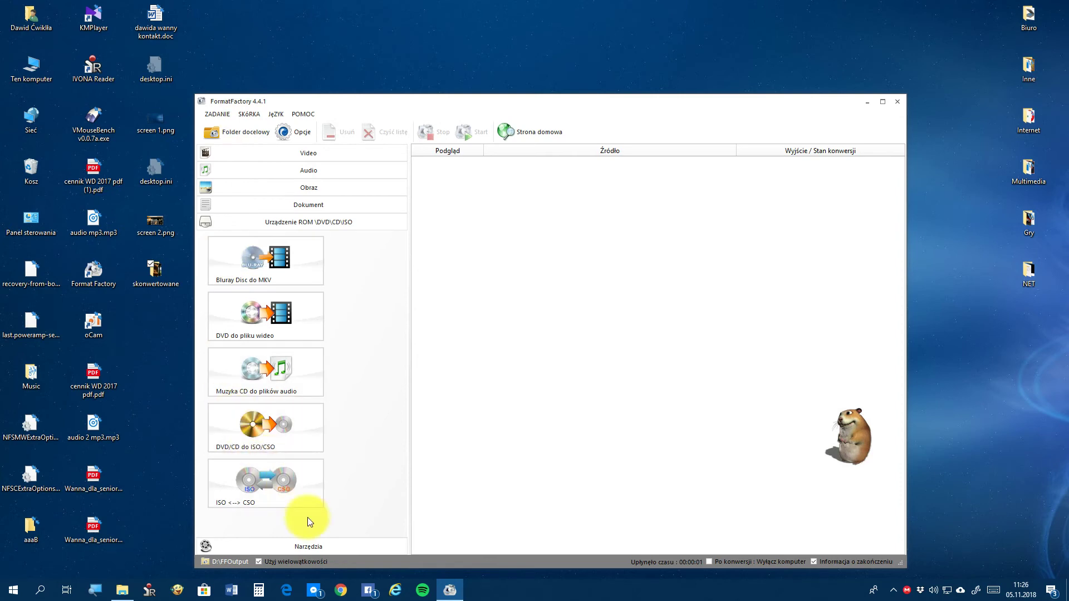
click(308, 551)
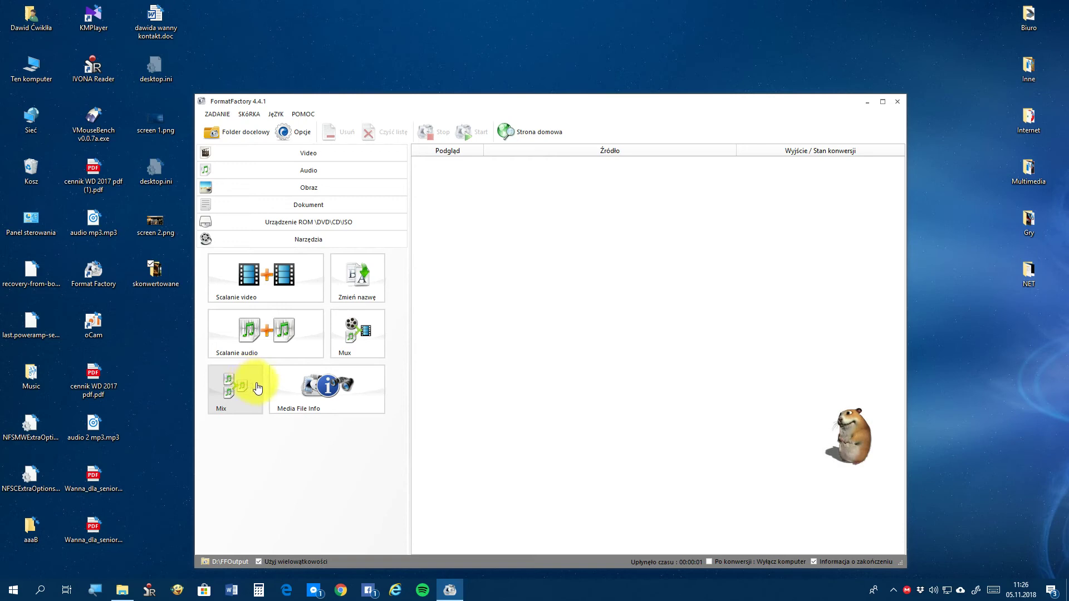
click(323, 393)
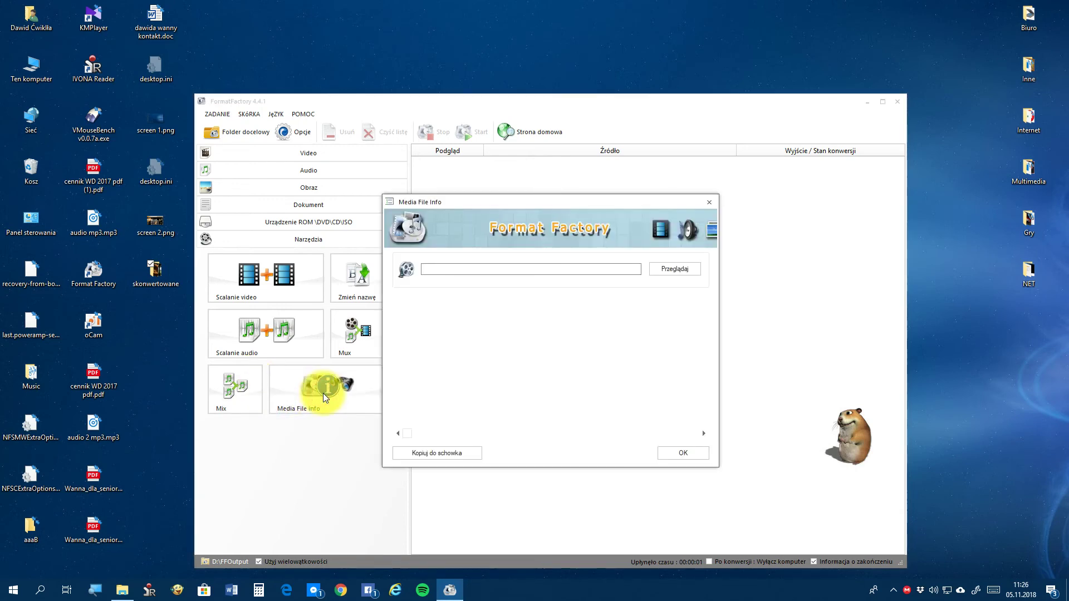
click(710, 204)
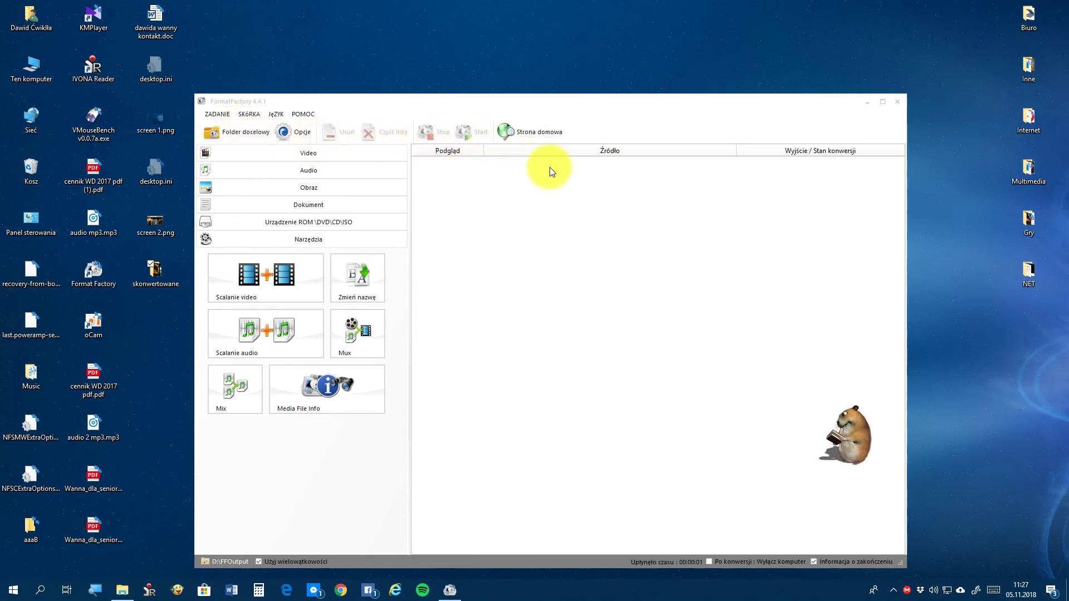
Step: Visit the program's homepage, close the browser, and exit FormatFactory
click(527, 132)
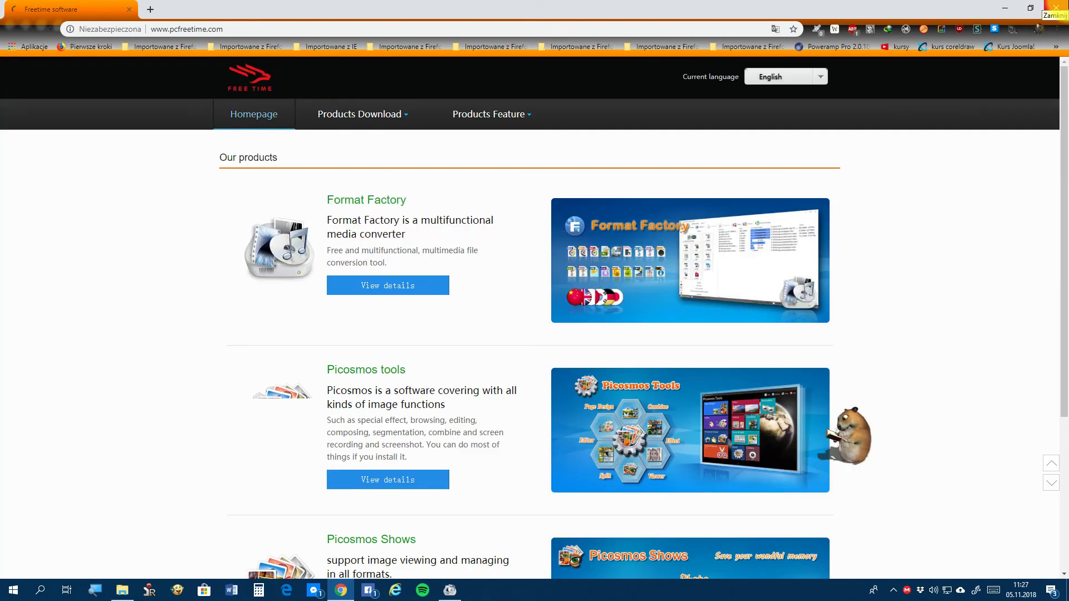
click(1056, 7)
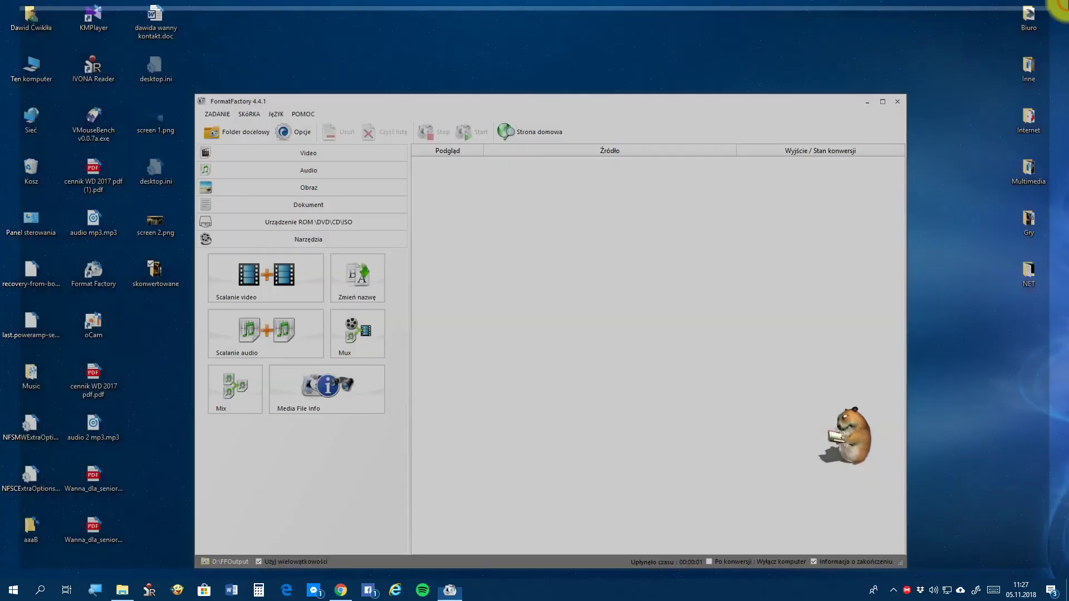
click(900, 104)
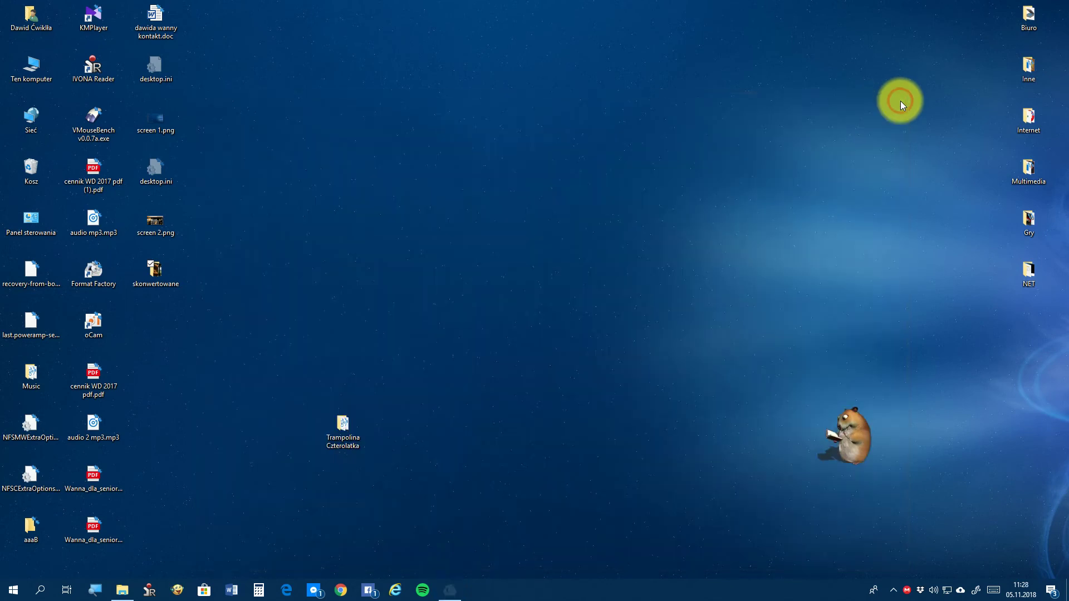